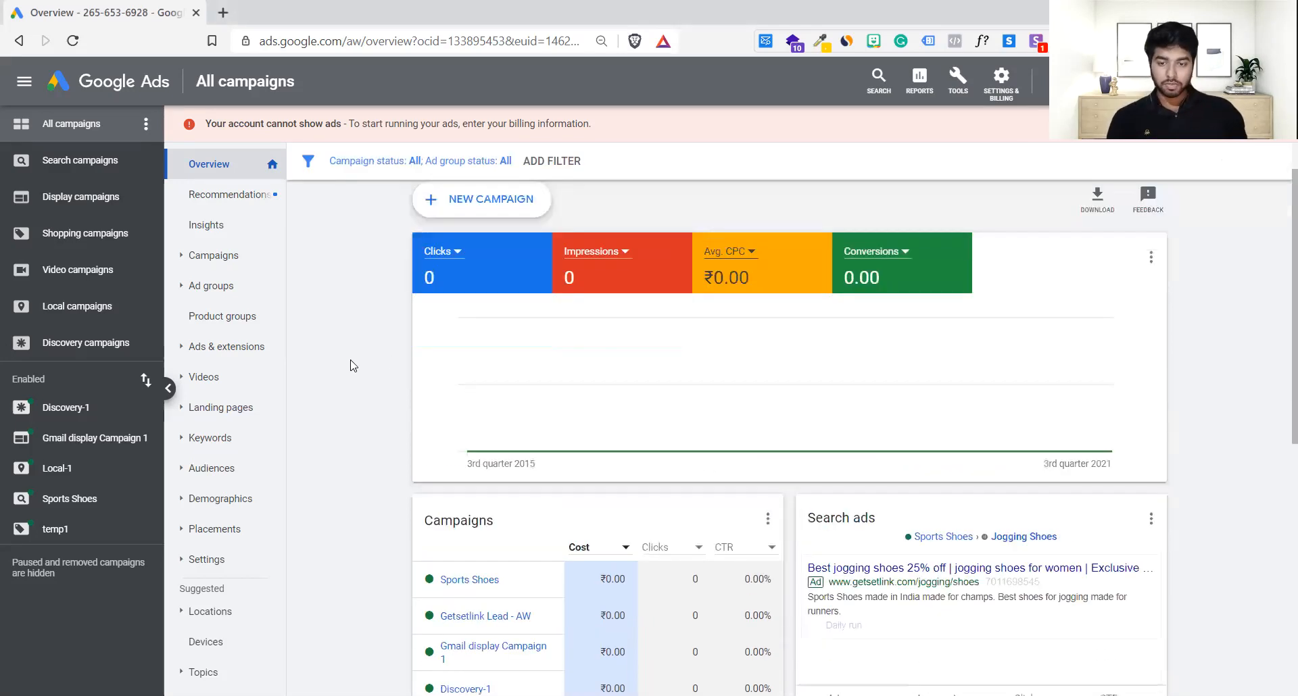
Step: Open Discovery-1, chart Avg. CPC and Cost, and preview its Getsetlink ad on the Ads page
left_click(33, 415)
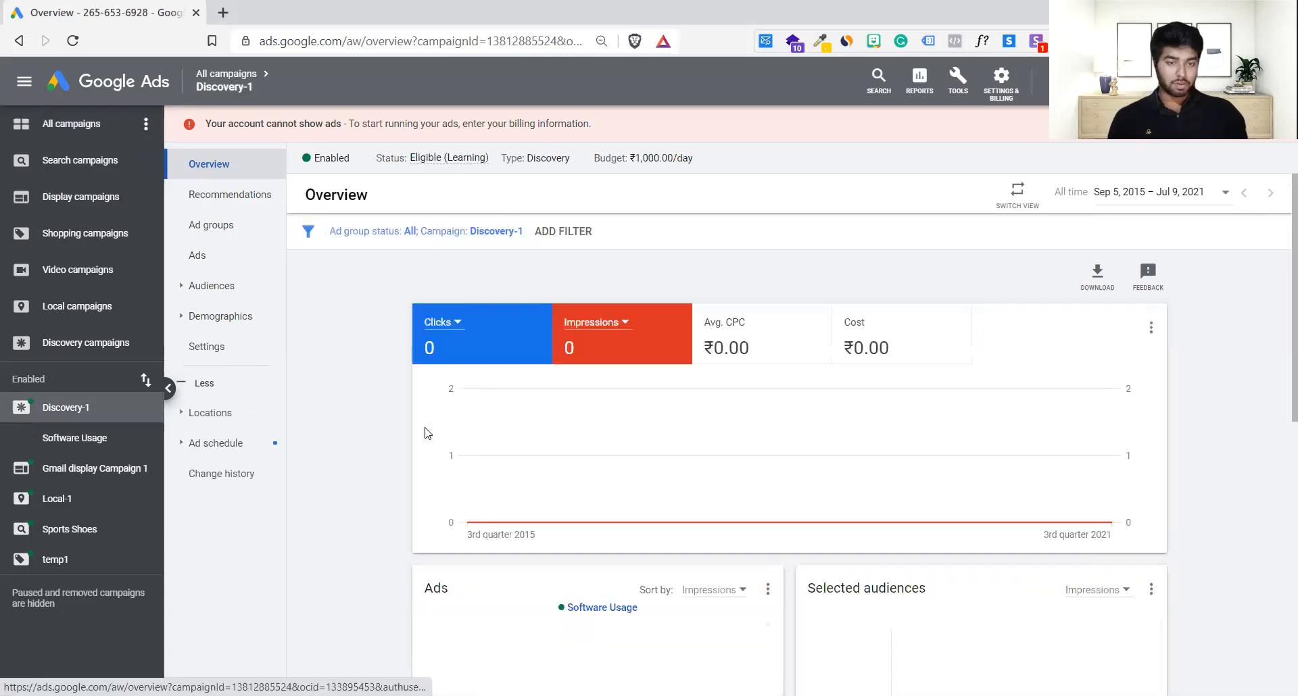
left_click(735, 343)
left_click(855, 340)
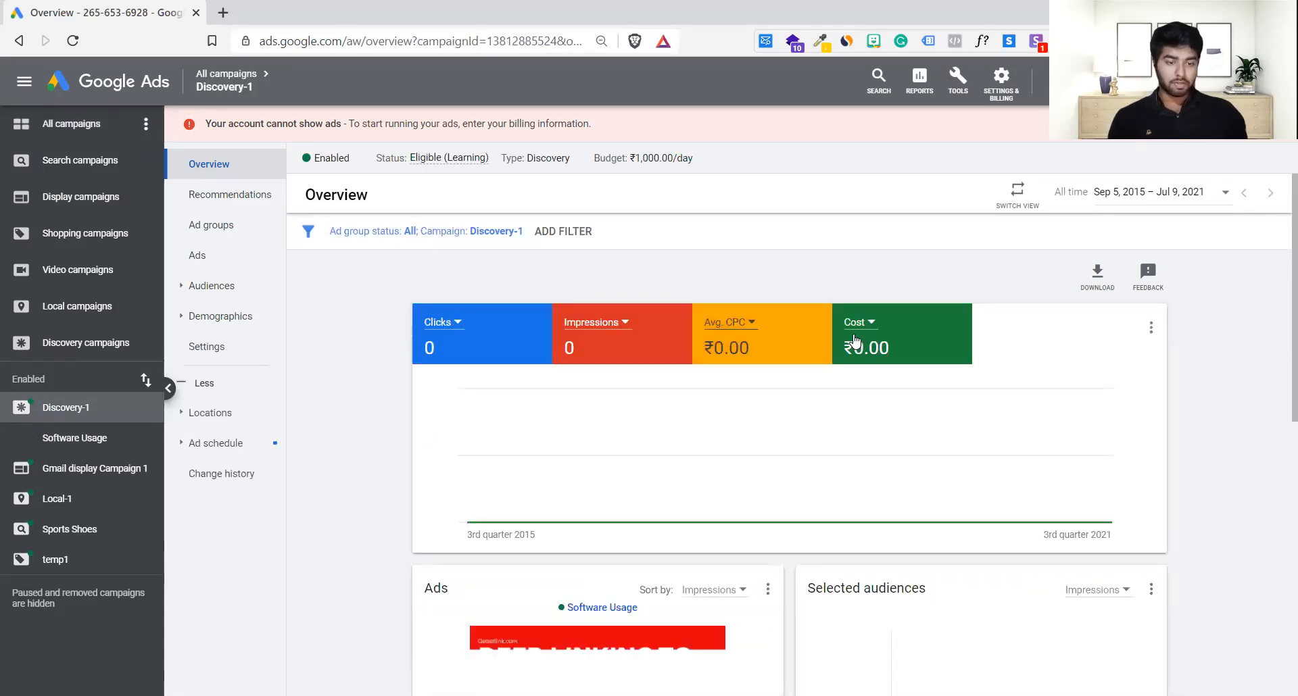
scroll(855, 340, "down", 4)
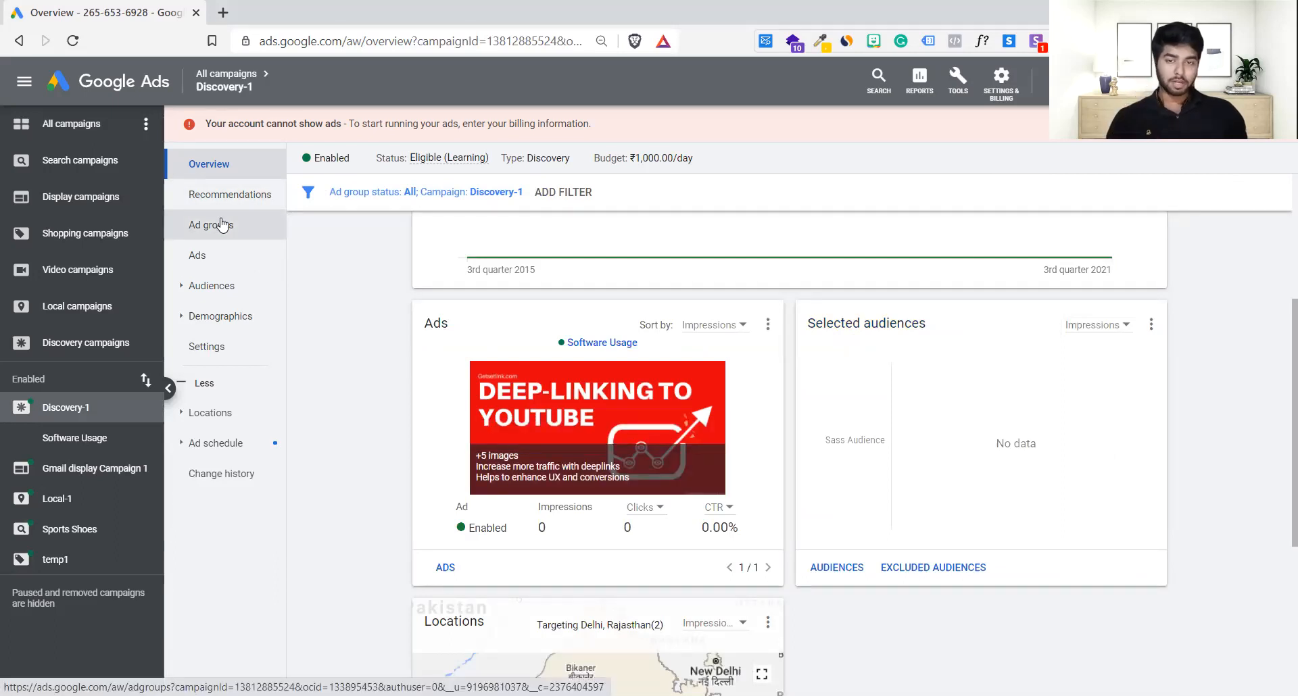
left_click(203, 256)
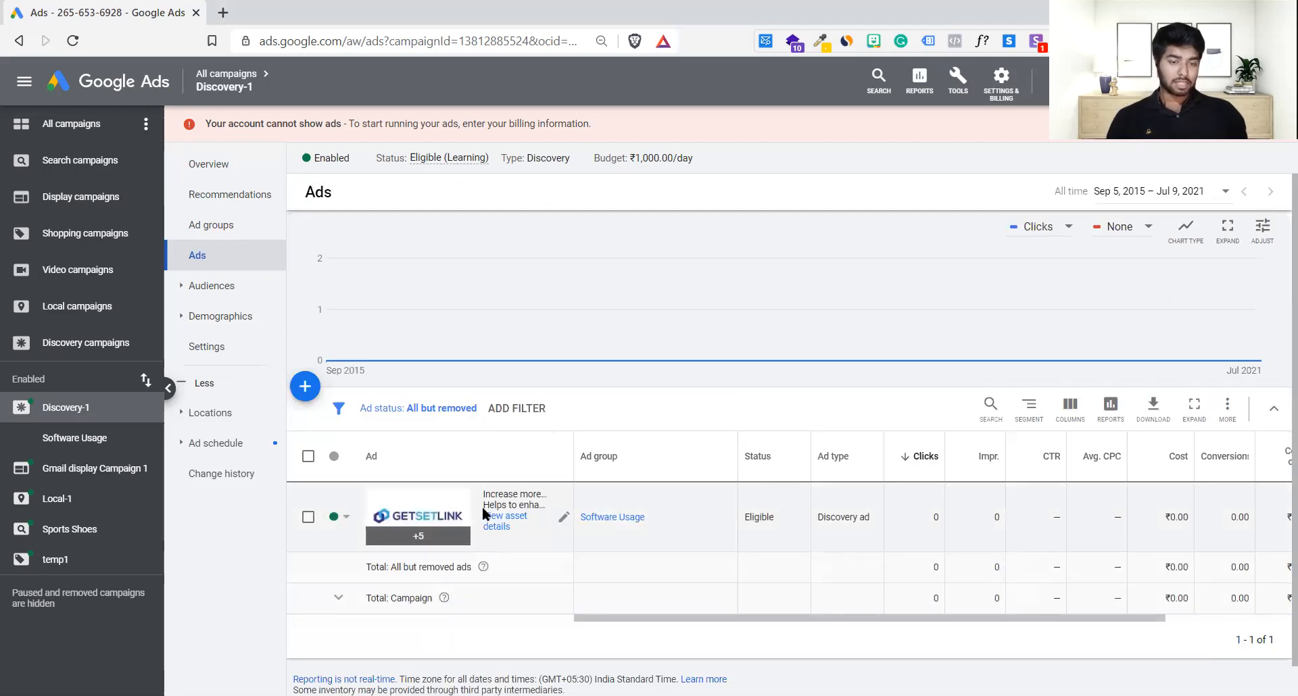
left_click(426, 518)
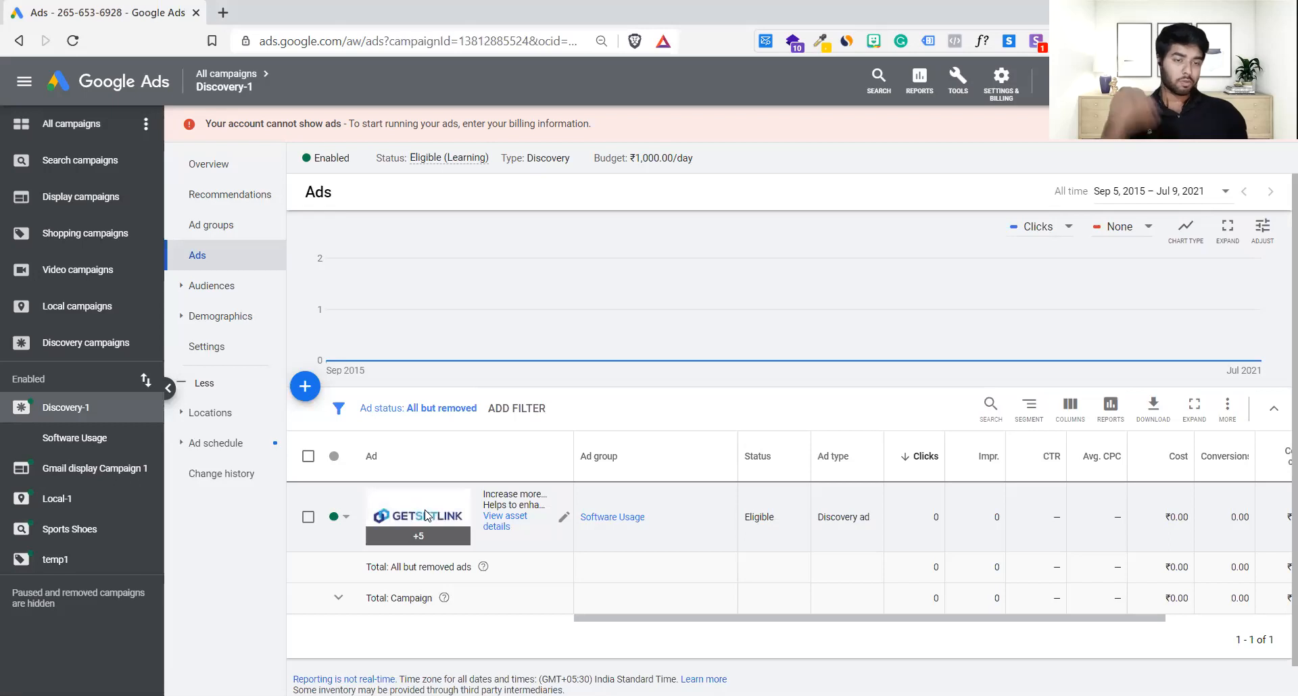
left_click(426, 518)
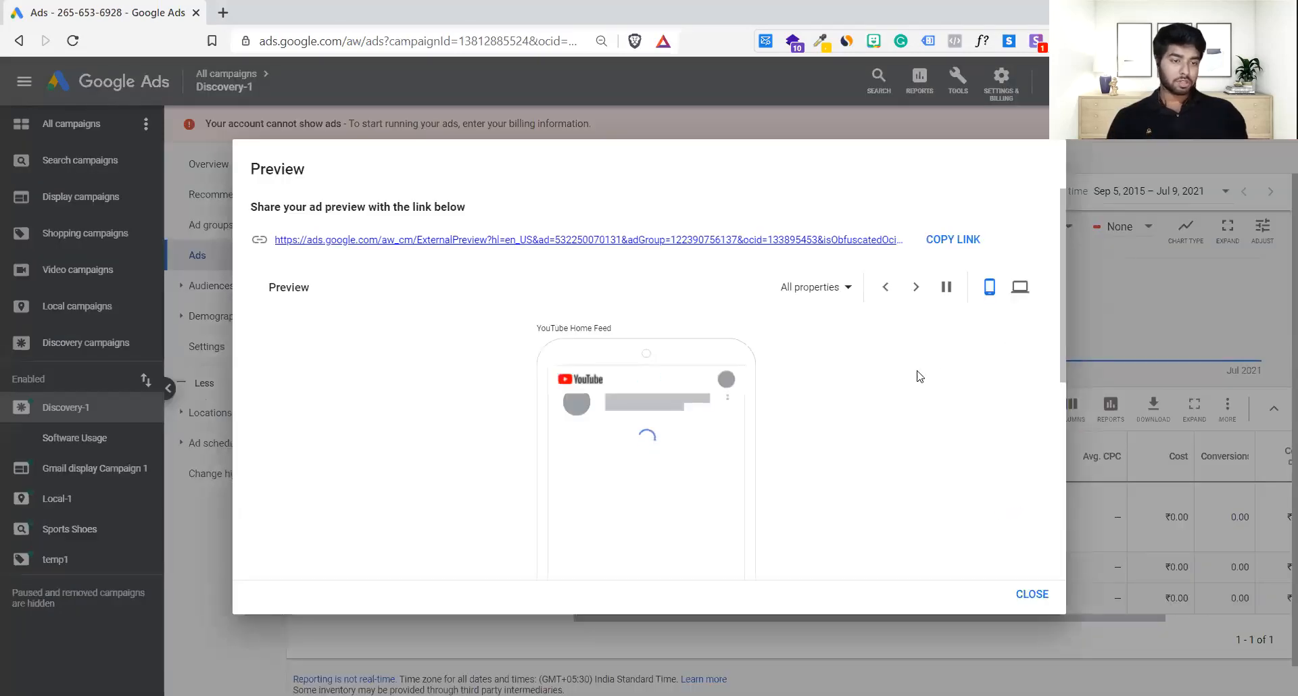
scroll(918, 375, "down", 3)
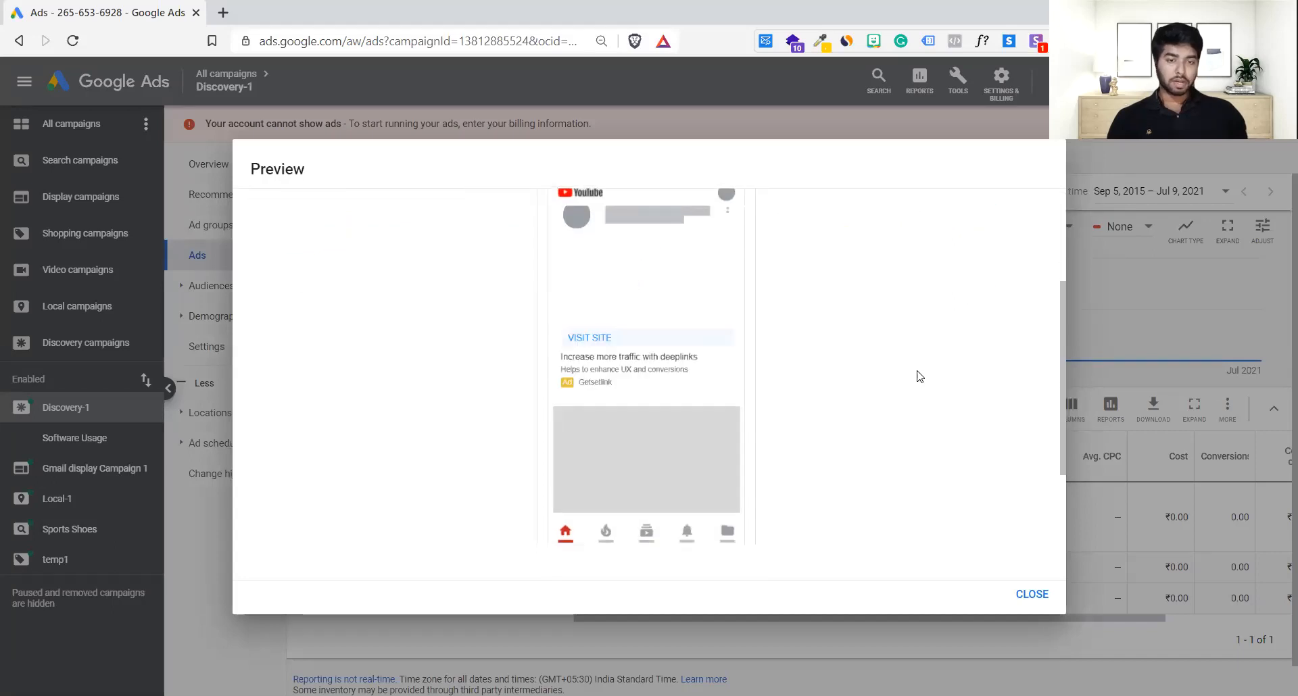
scroll(918, 377, "up", 1)
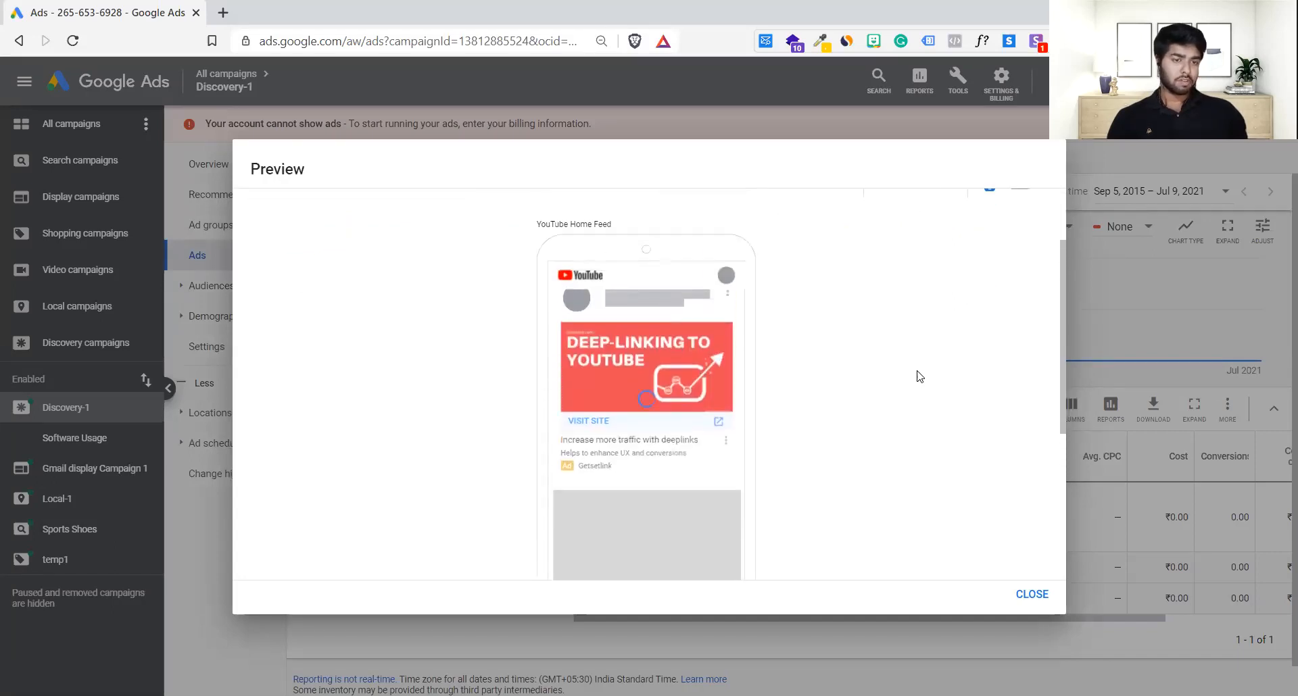
scroll(919, 376, "up", 3)
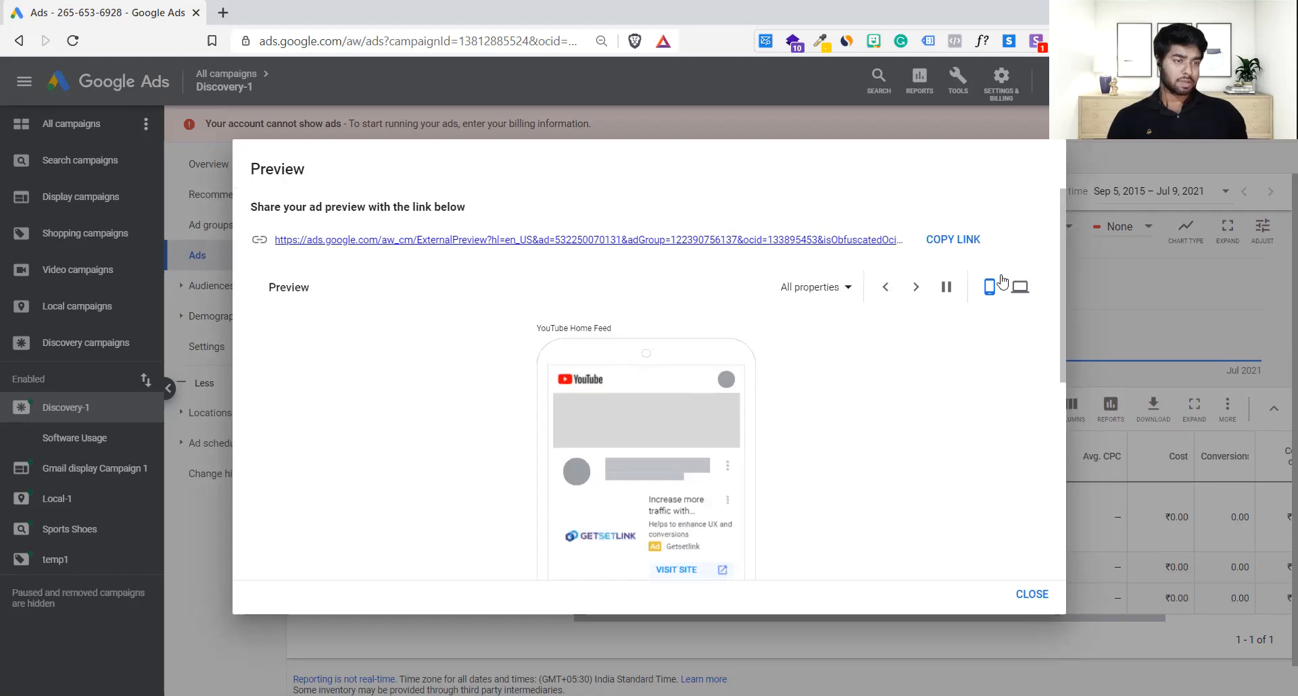
left_click(1020, 287)
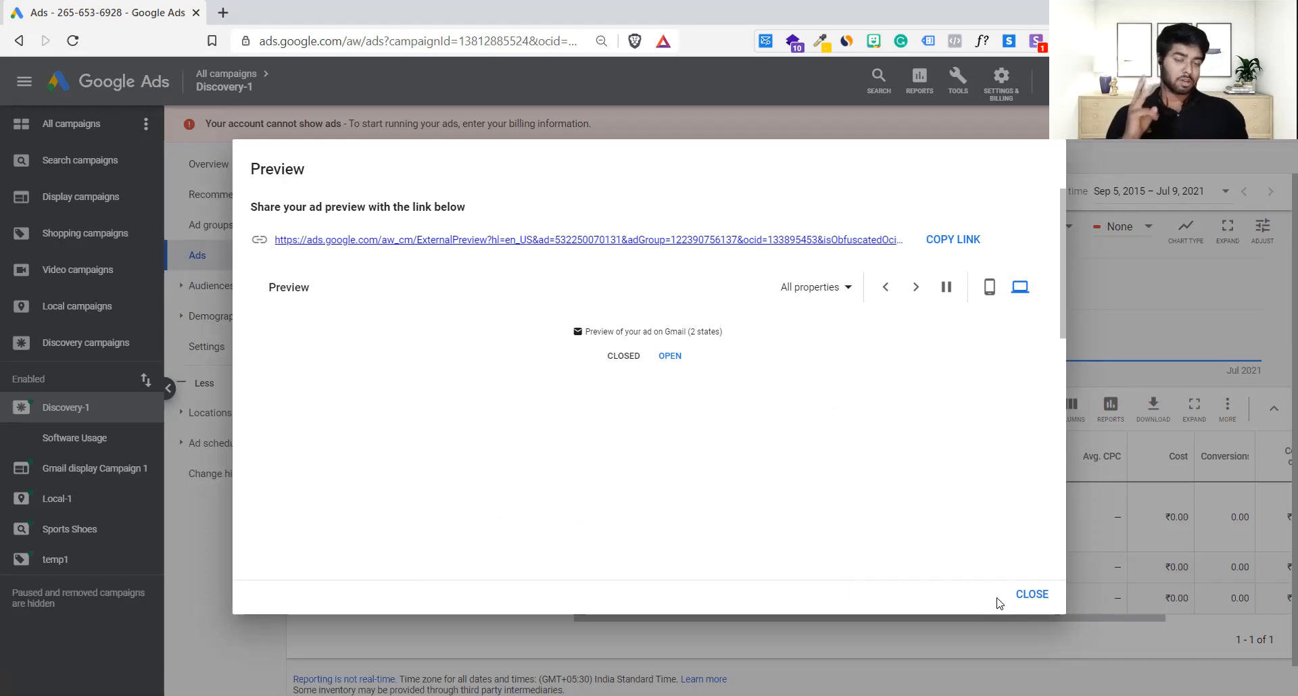
scroll(922, 543, "down", 2)
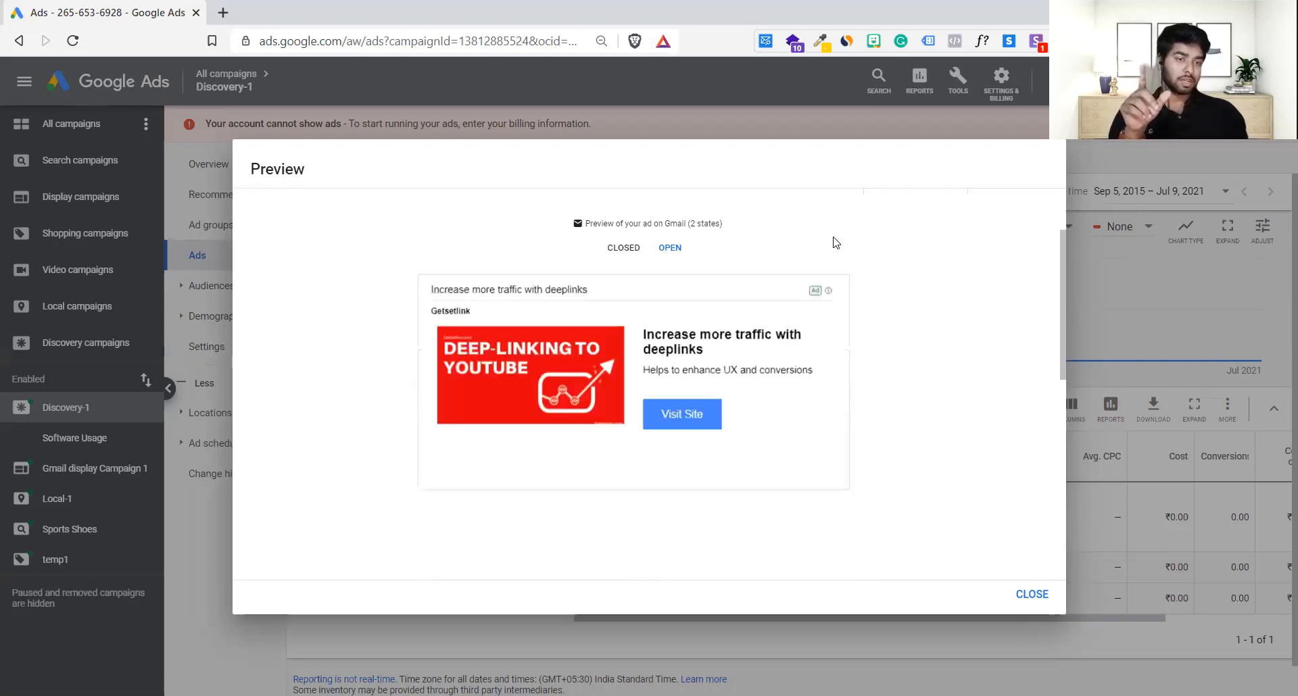
scroll(837, 242, "up", 1)
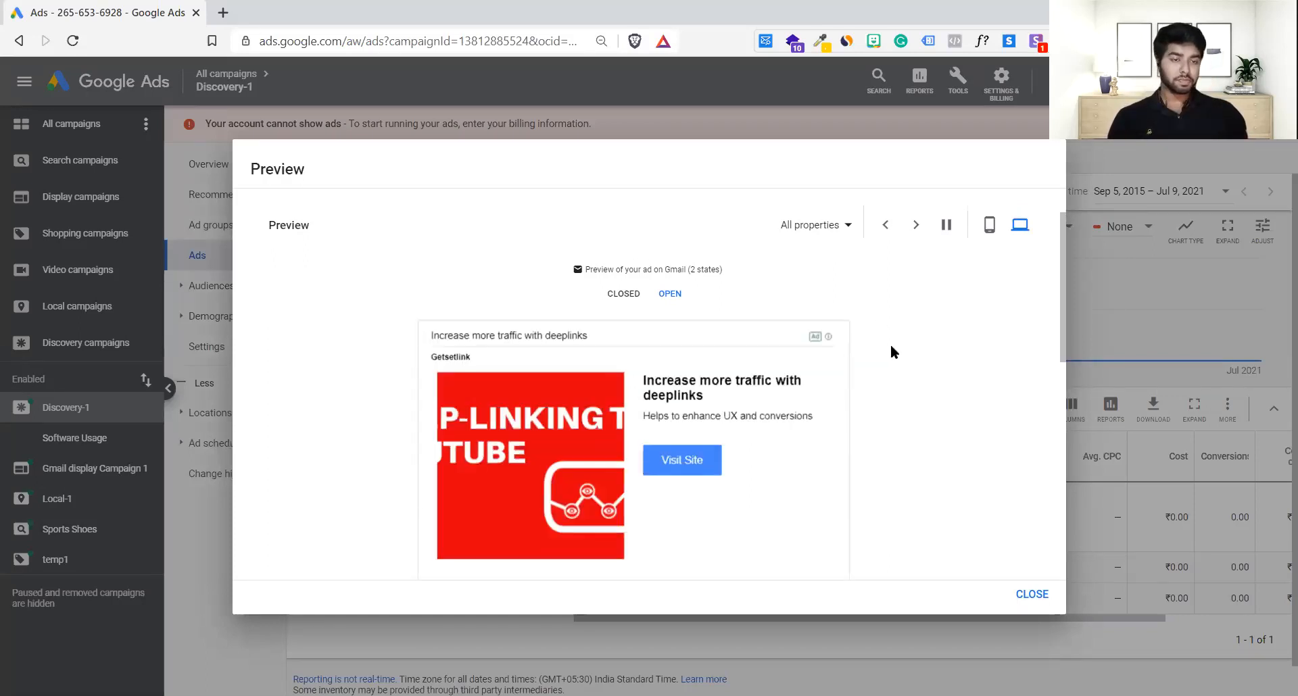
left_click(1019, 593)
left_click(230, 162)
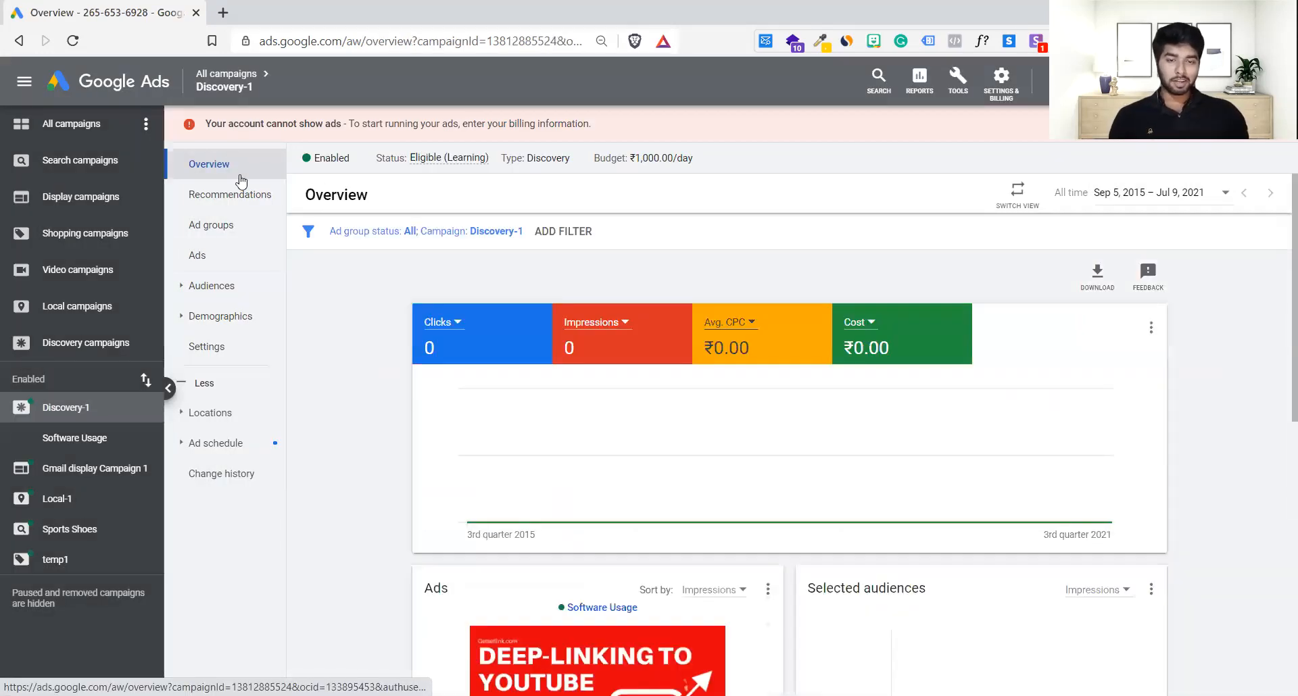
Step: Go to the All campaigns overview and start a new campaign
left_click(78, 124)
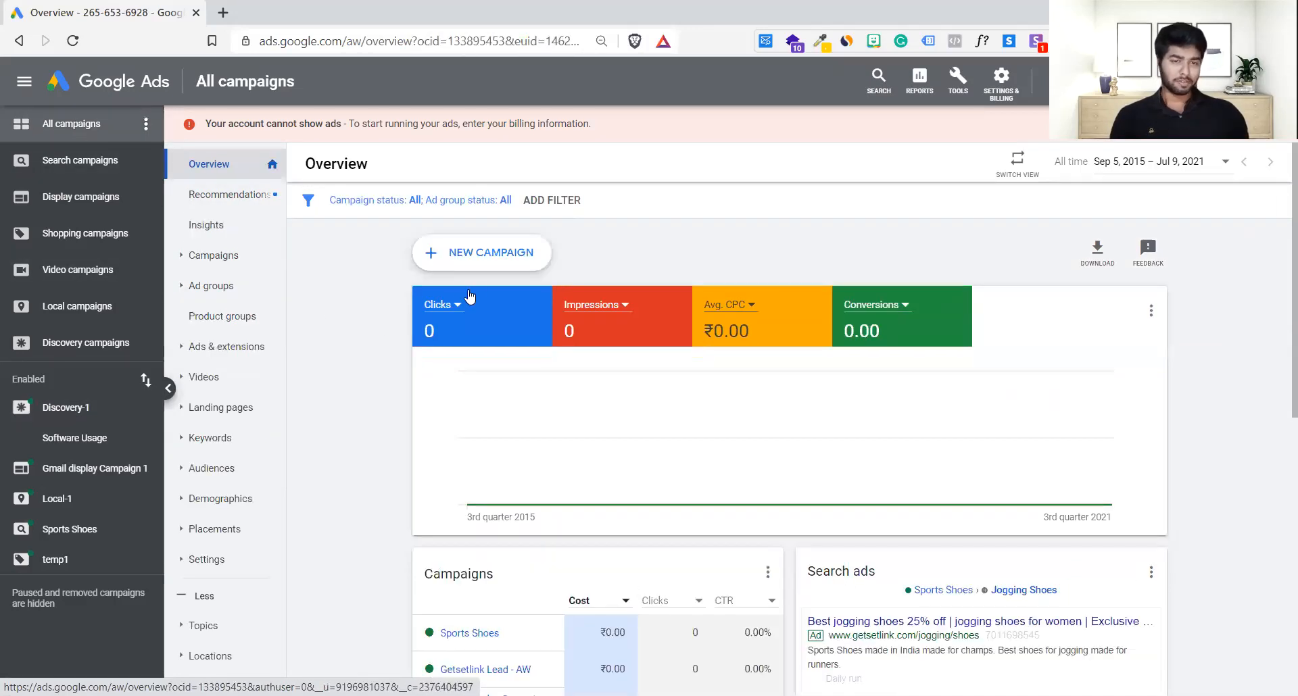
left_click(507, 259)
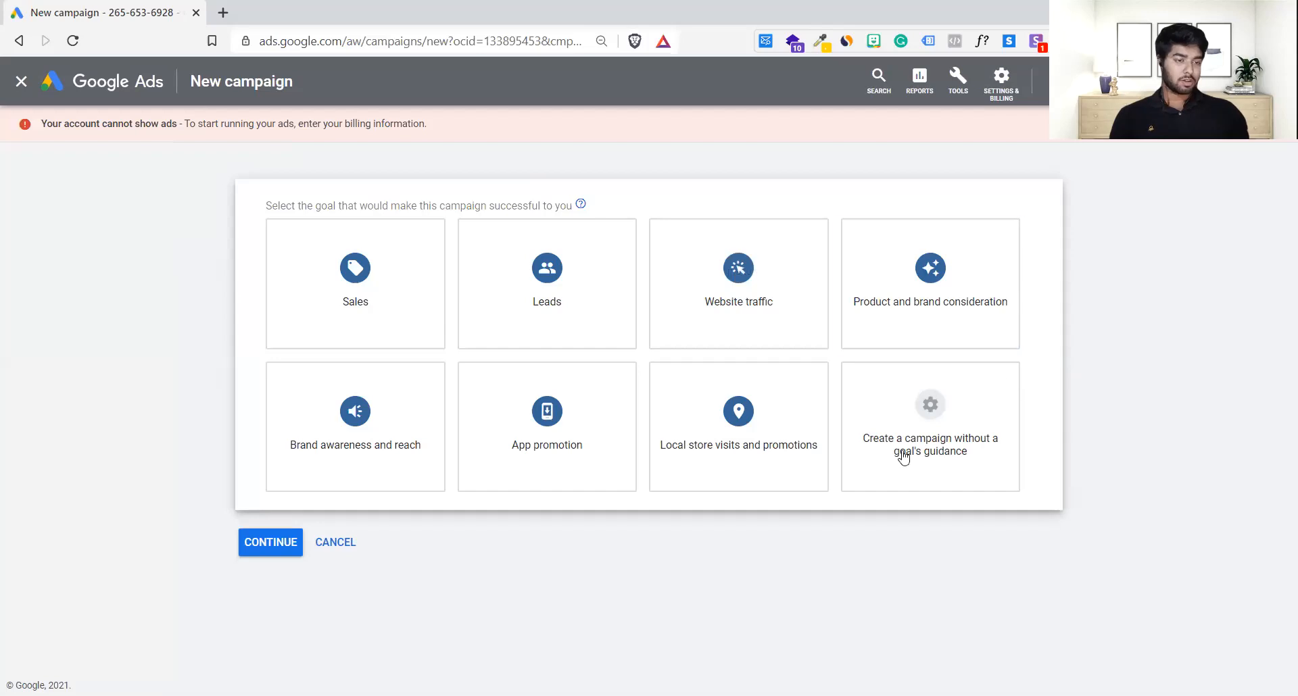
Step: Choose 'Create a campaign without a goal's guidance' and bring the campaign type options into view
left_click(951, 412)
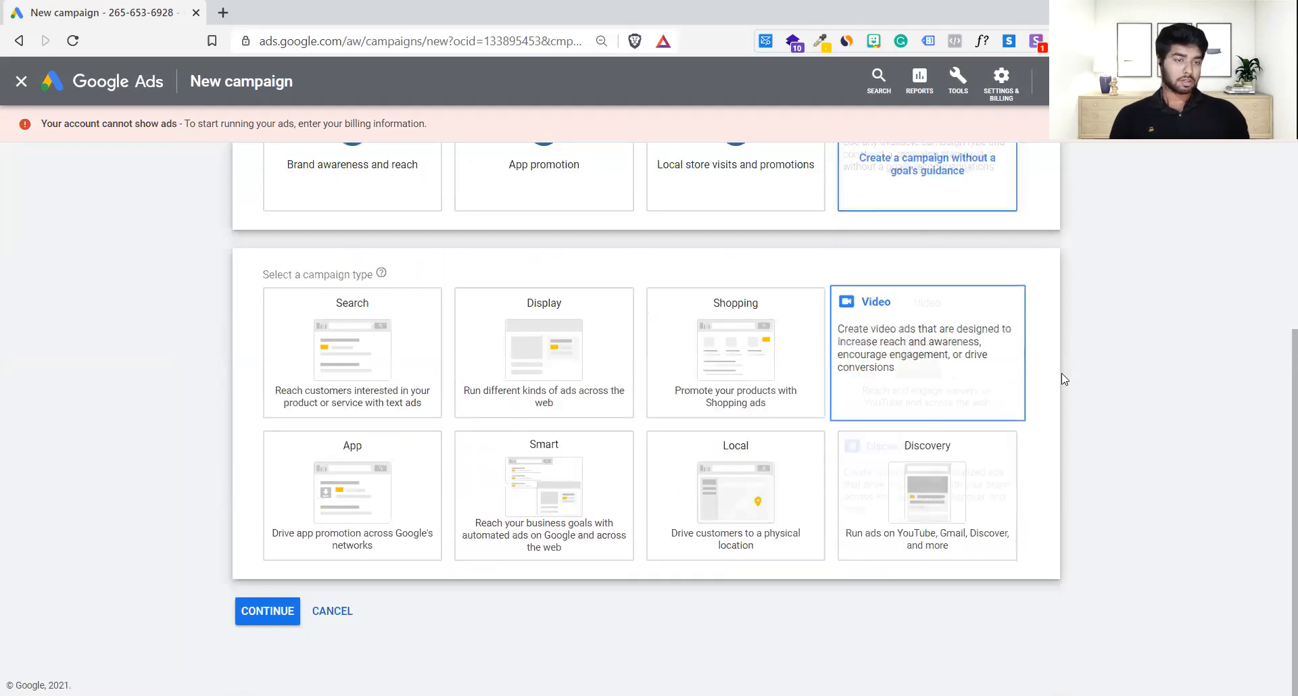
scroll(875, 237, "up", 2)
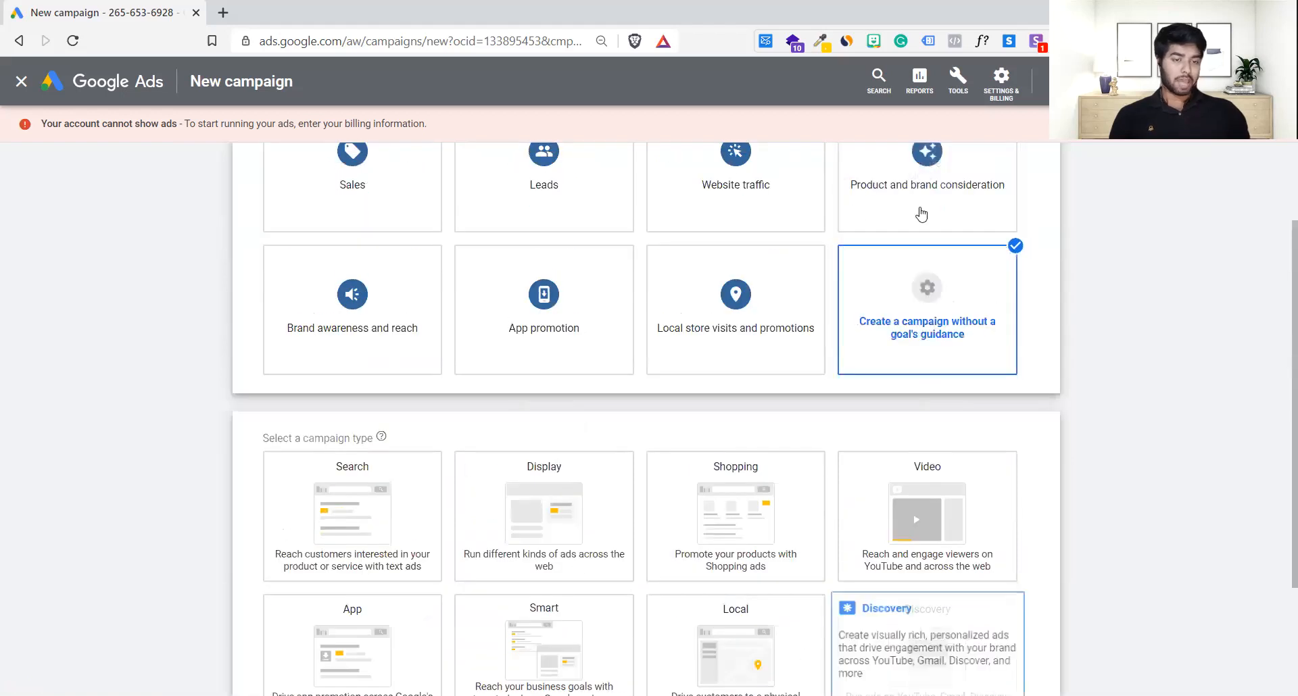
scroll(923, 230, "down", 2)
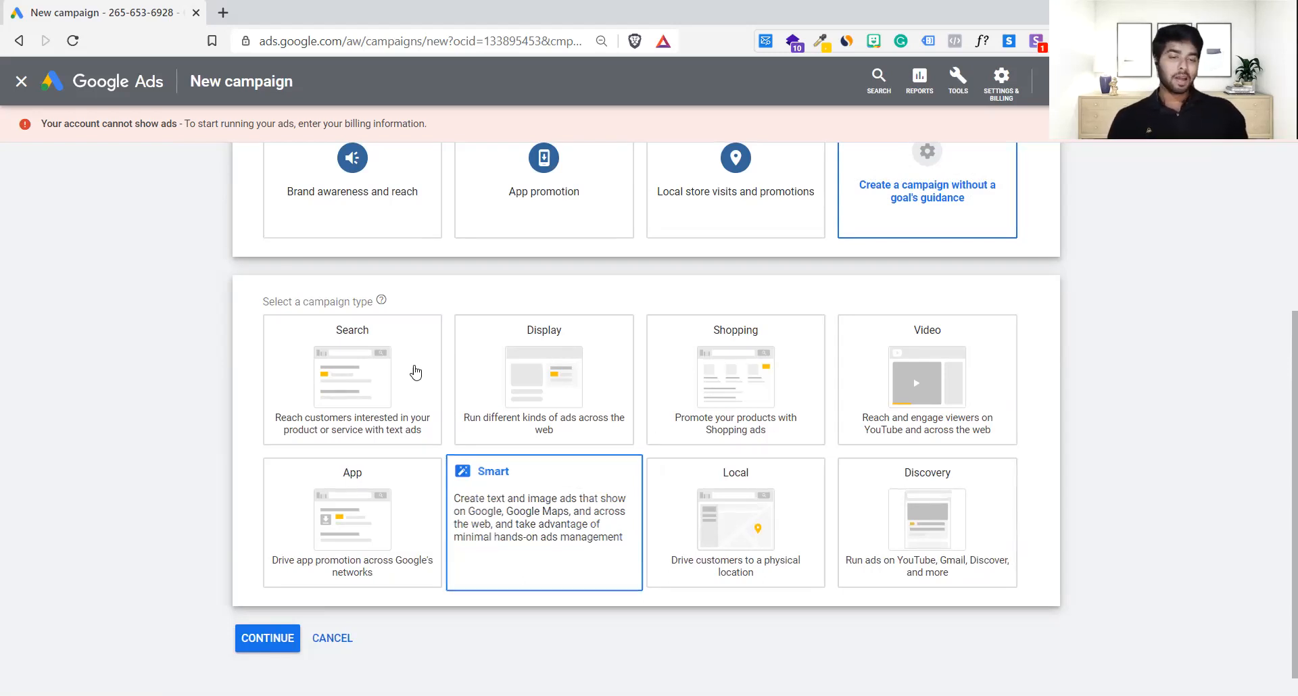
Step: Pick Smart as the campaign type, aimed at actions on your website
left_click(913, 536)
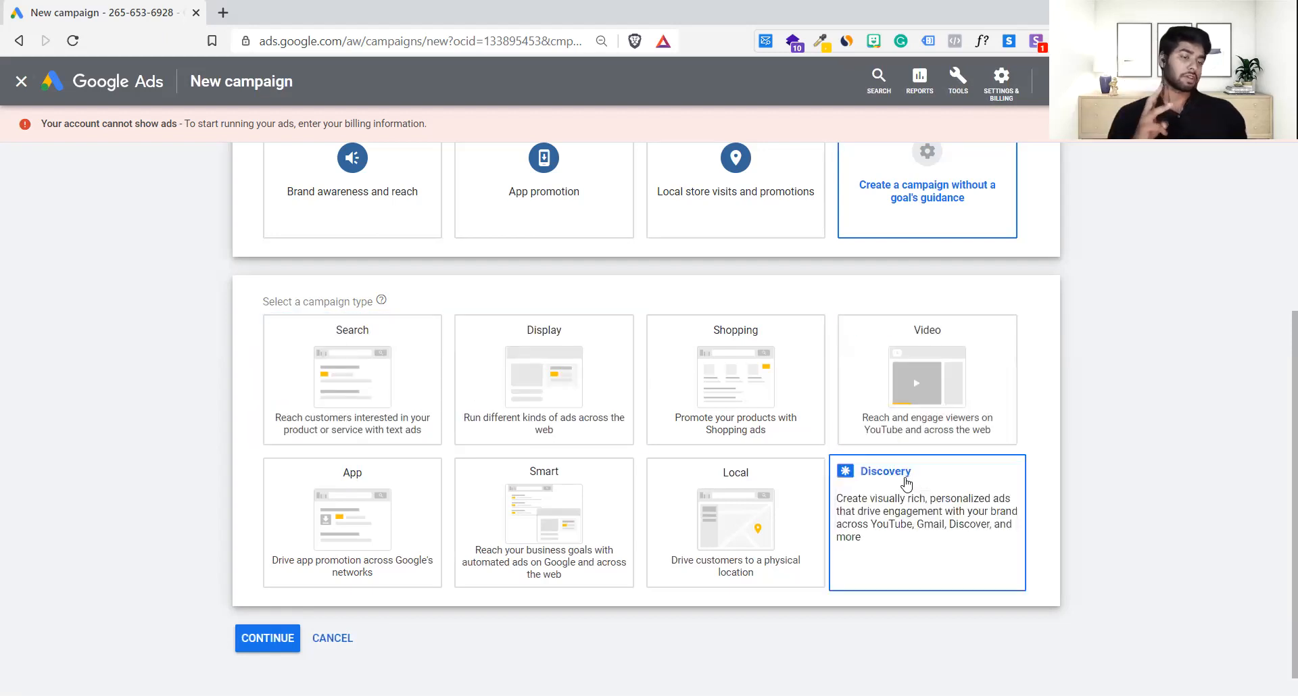
left_click(587, 541)
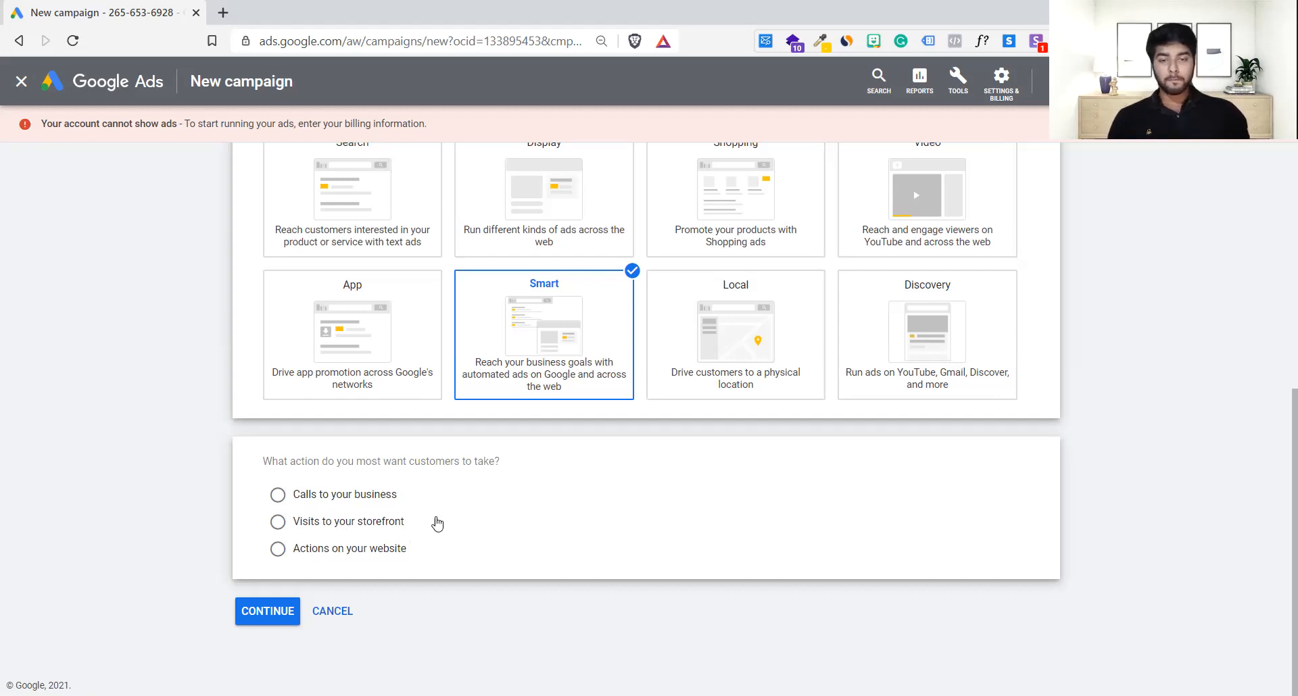
left_click(279, 556)
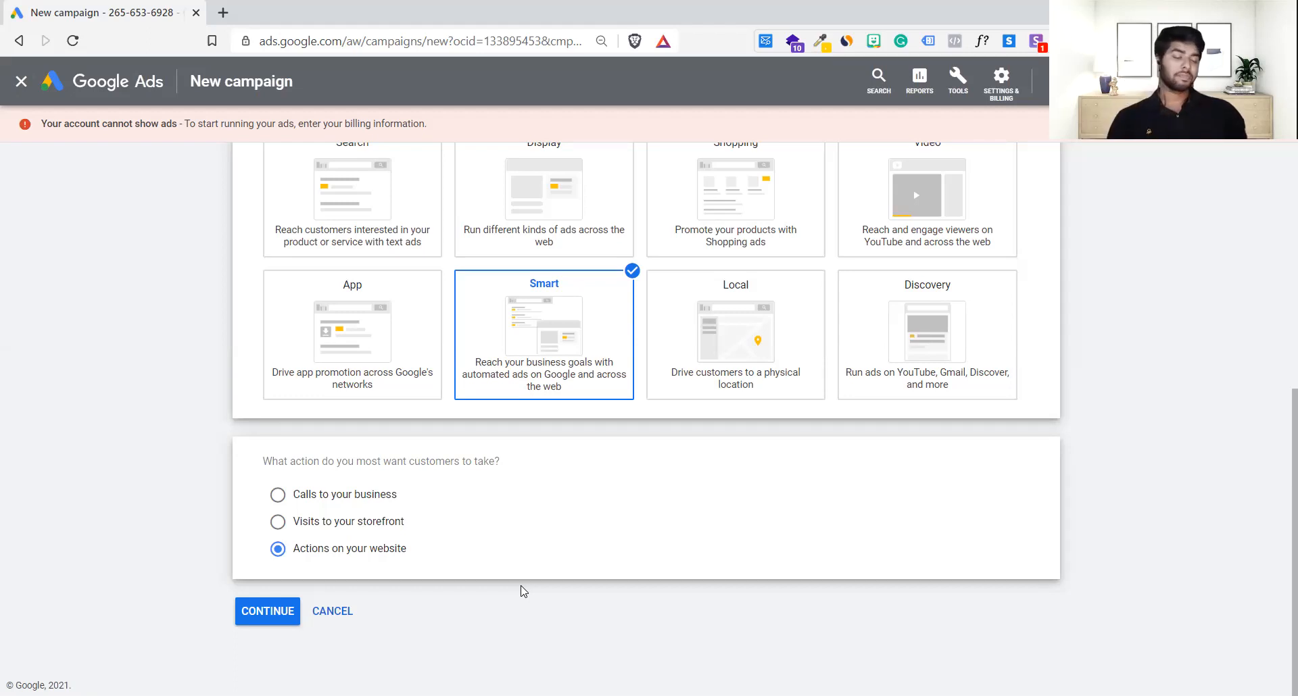
Step: Confirm 'Actions on your website' and continue to the Google My Business linking step
left_click(265, 611)
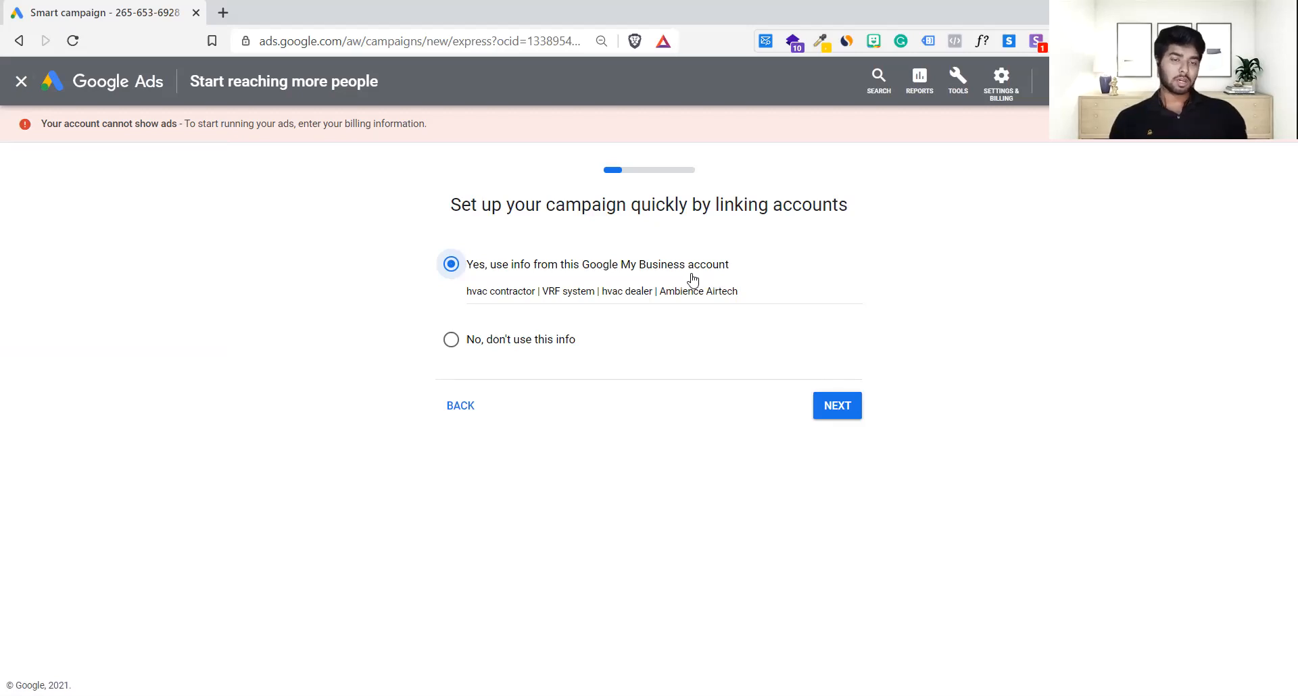
Step: Decline the Google My Business info and enter Getsetlink as the business name
left_click(448, 340)
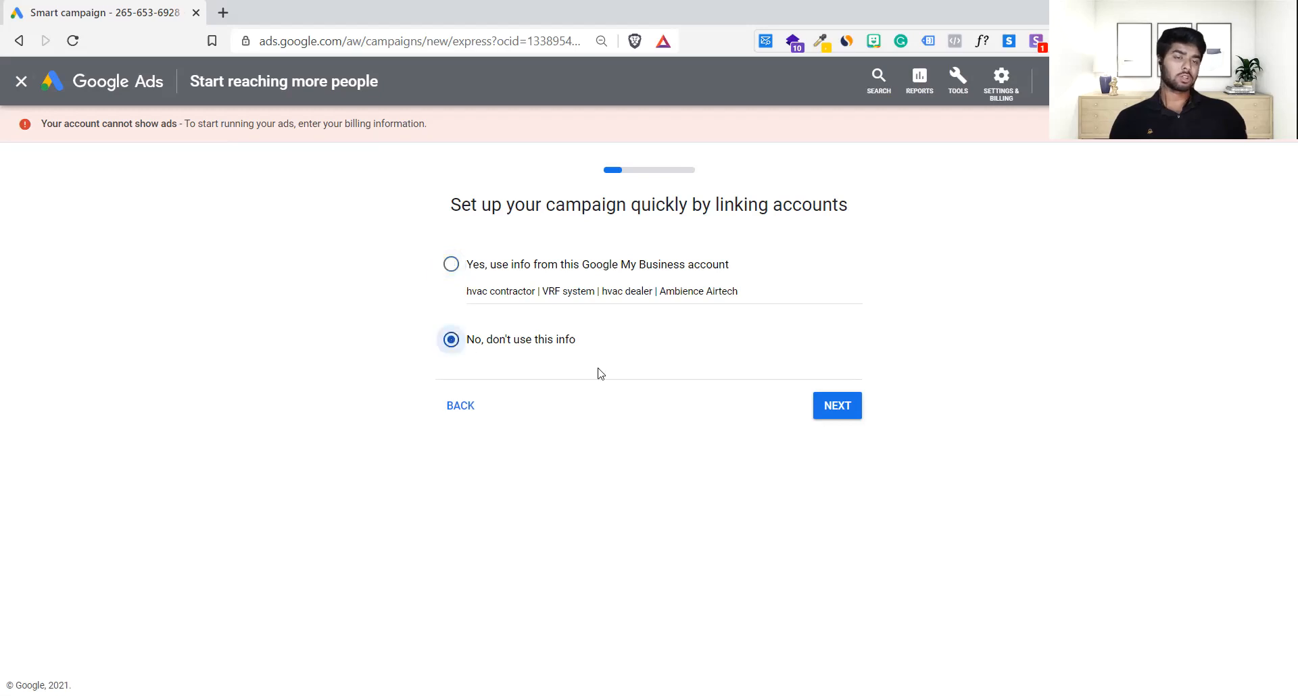
left_click(840, 409)
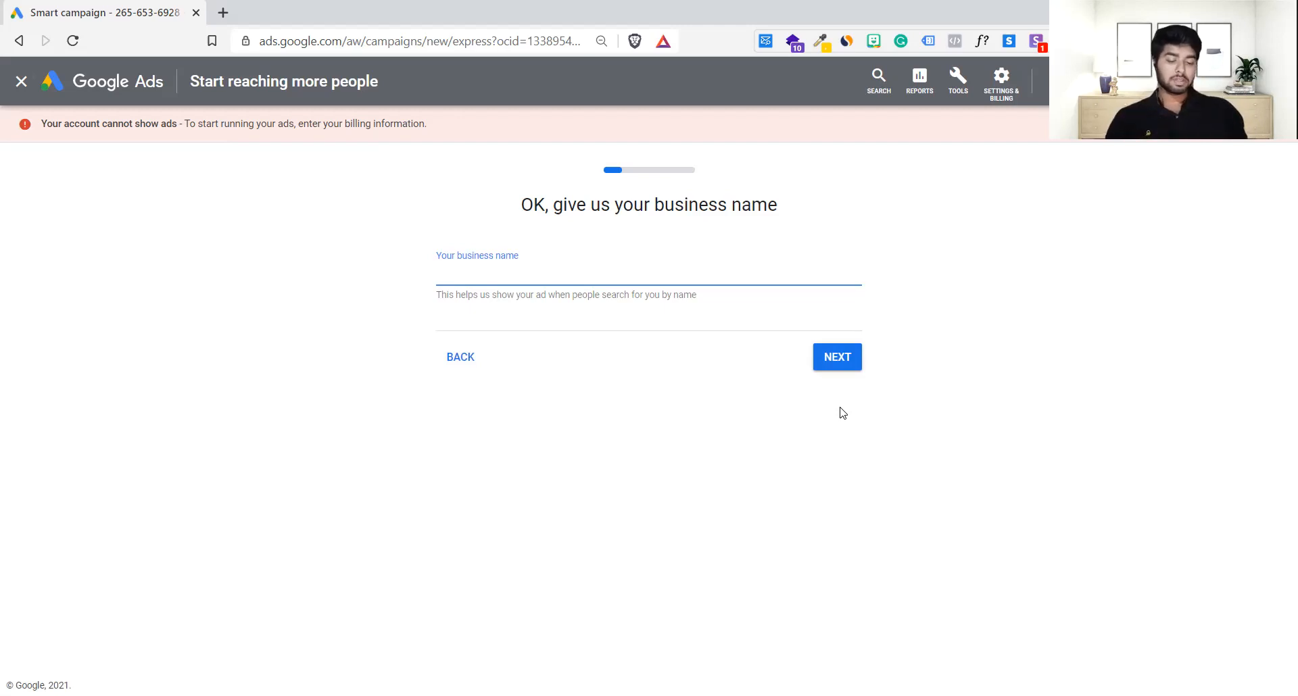
type("Getsetlink")
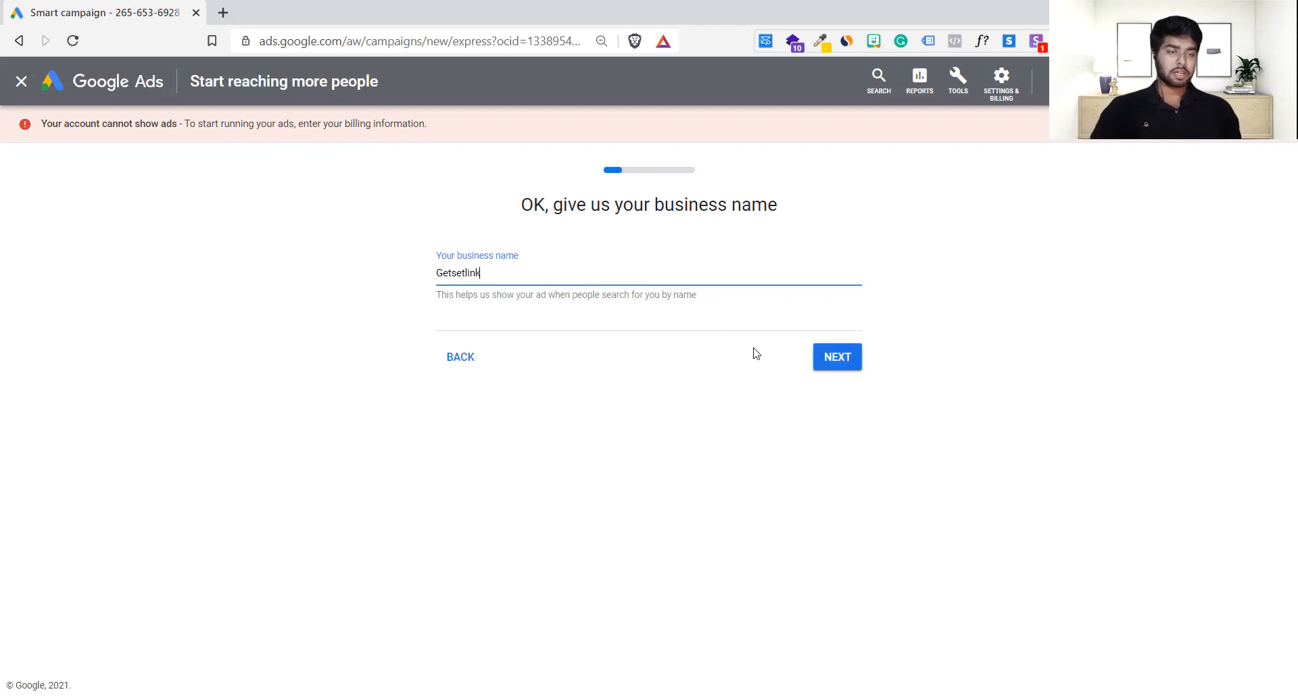
left_click(815, 357)
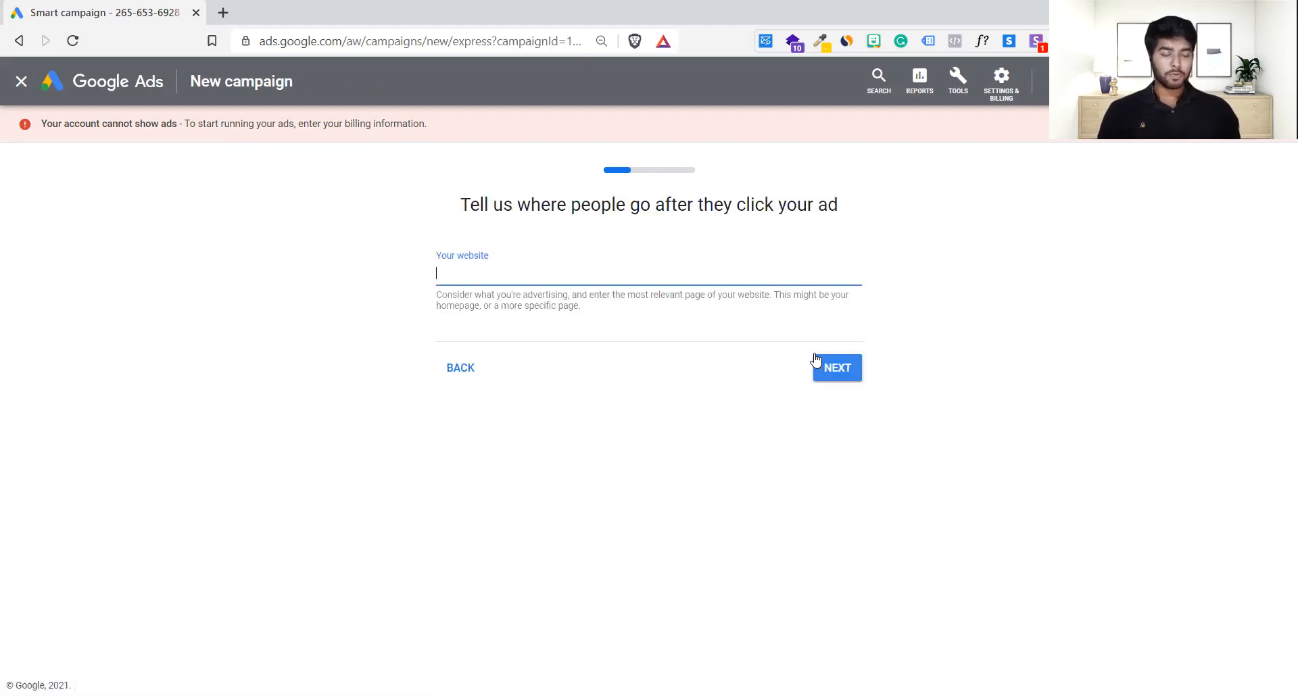
type("https")
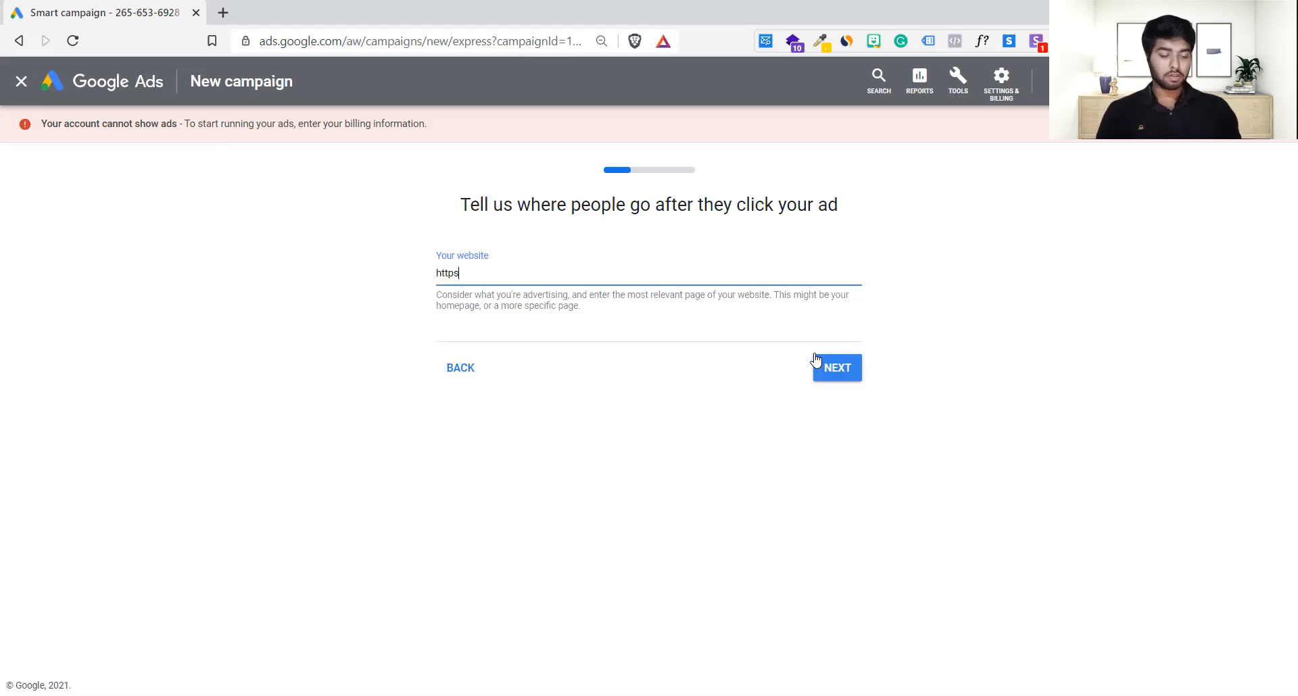
type("://gets")
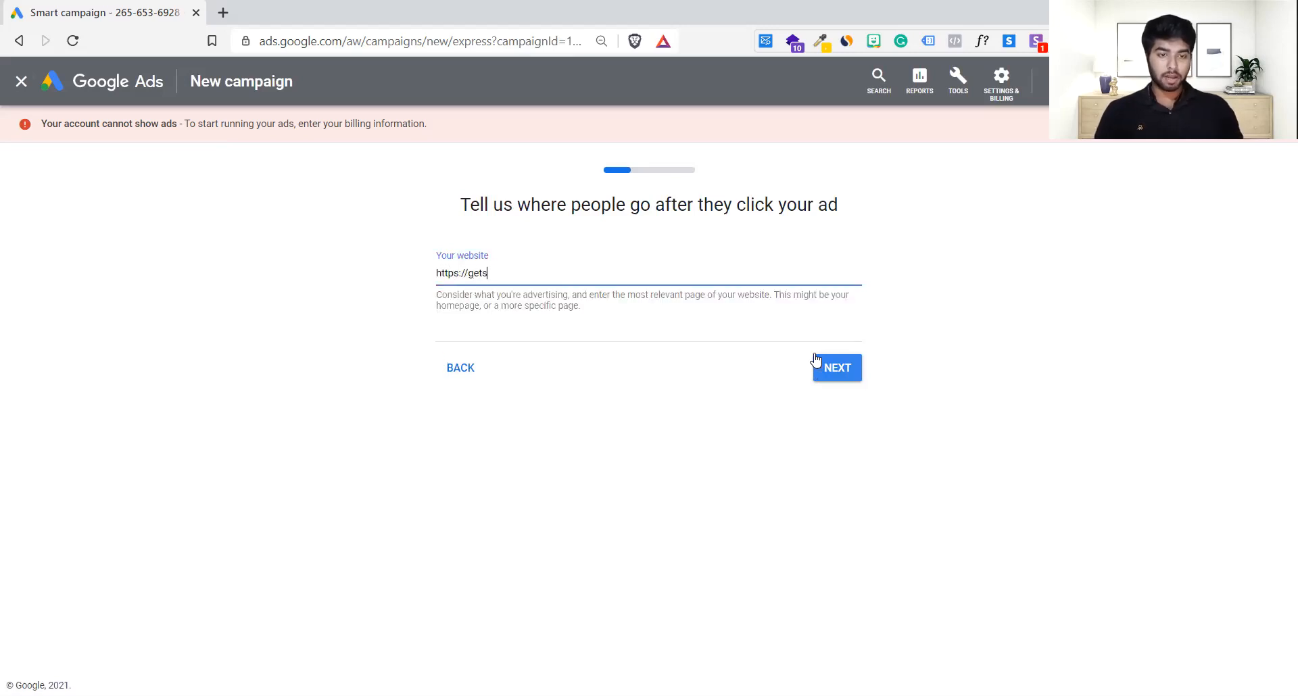
type("etlink.com")
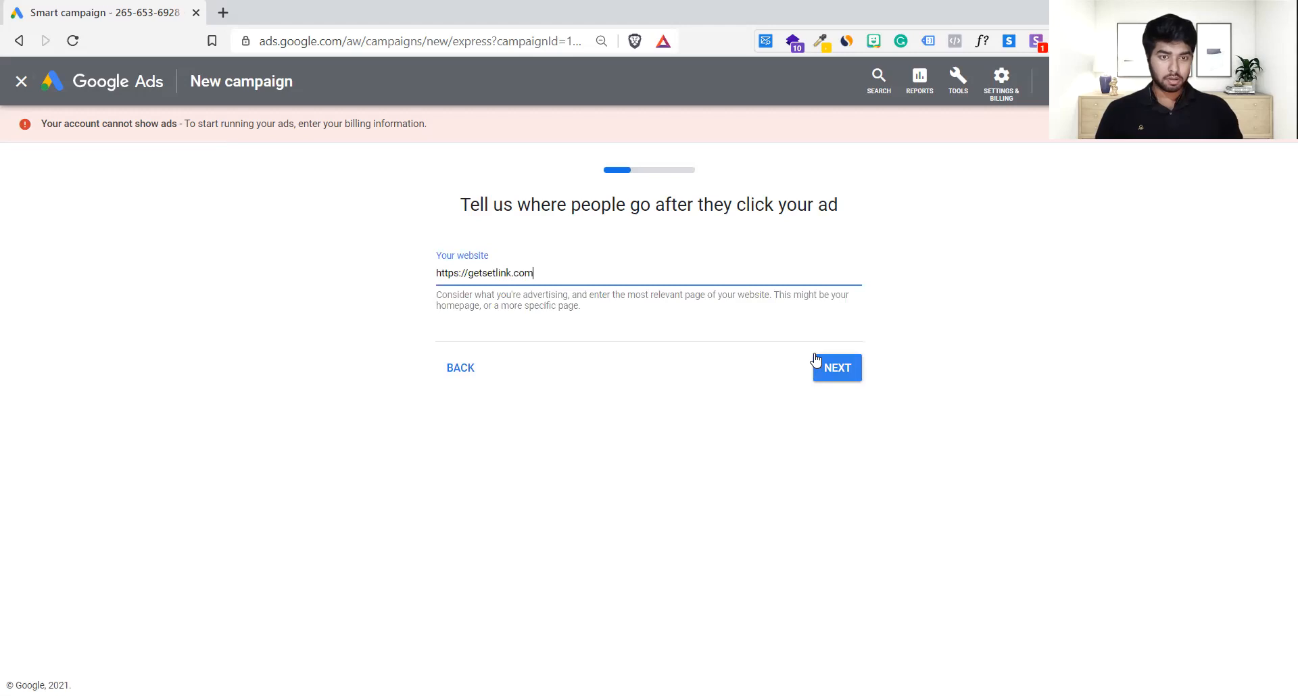
left_click(956, 500)
left_click(852, 381)
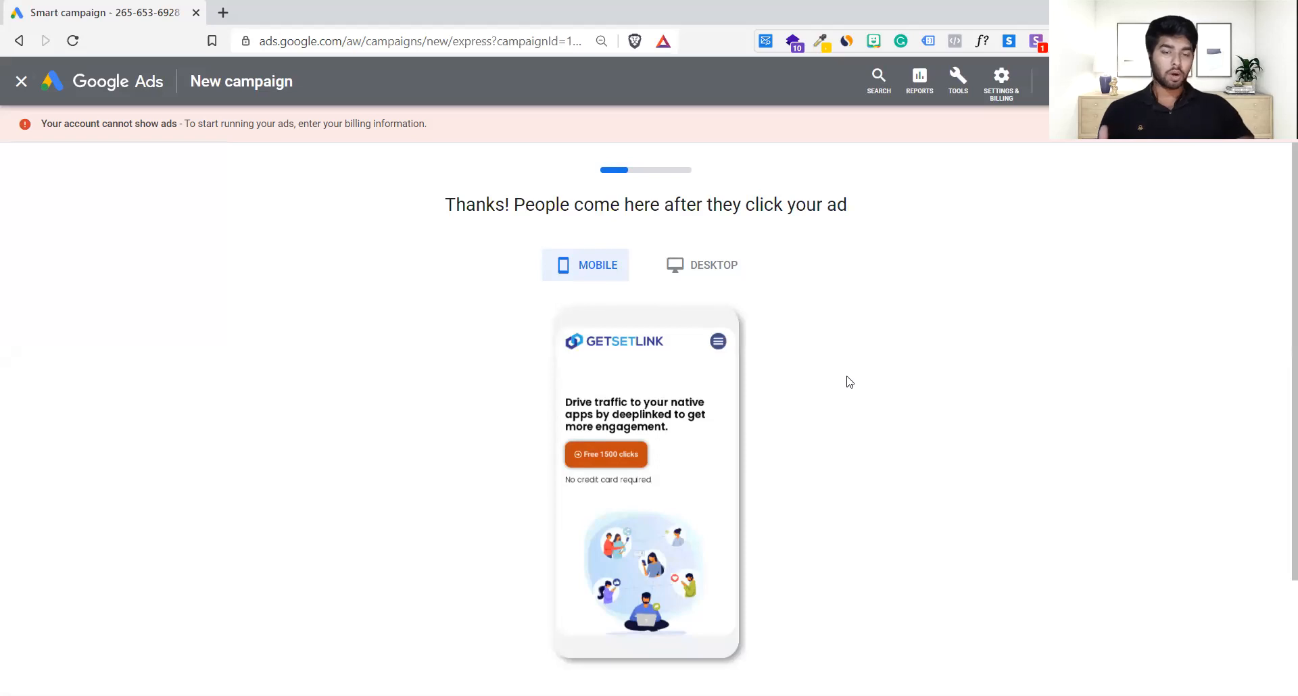
Step: Check the landing page in desktop and mobile previews, then accept it
scroll(850, 383, "down", 3)
scroll(850, 382, "up", 3)
left_click(739, 282)
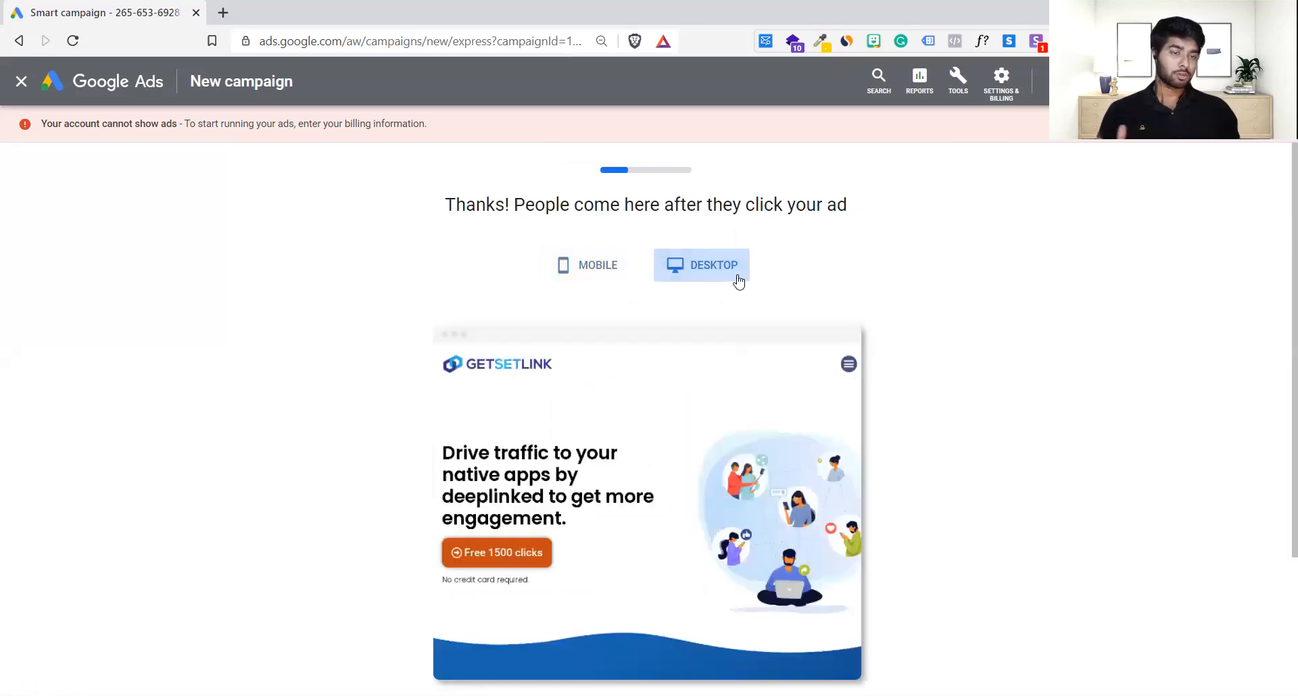
left_click(595, 265)
scroll(792, 407, "down", 2)
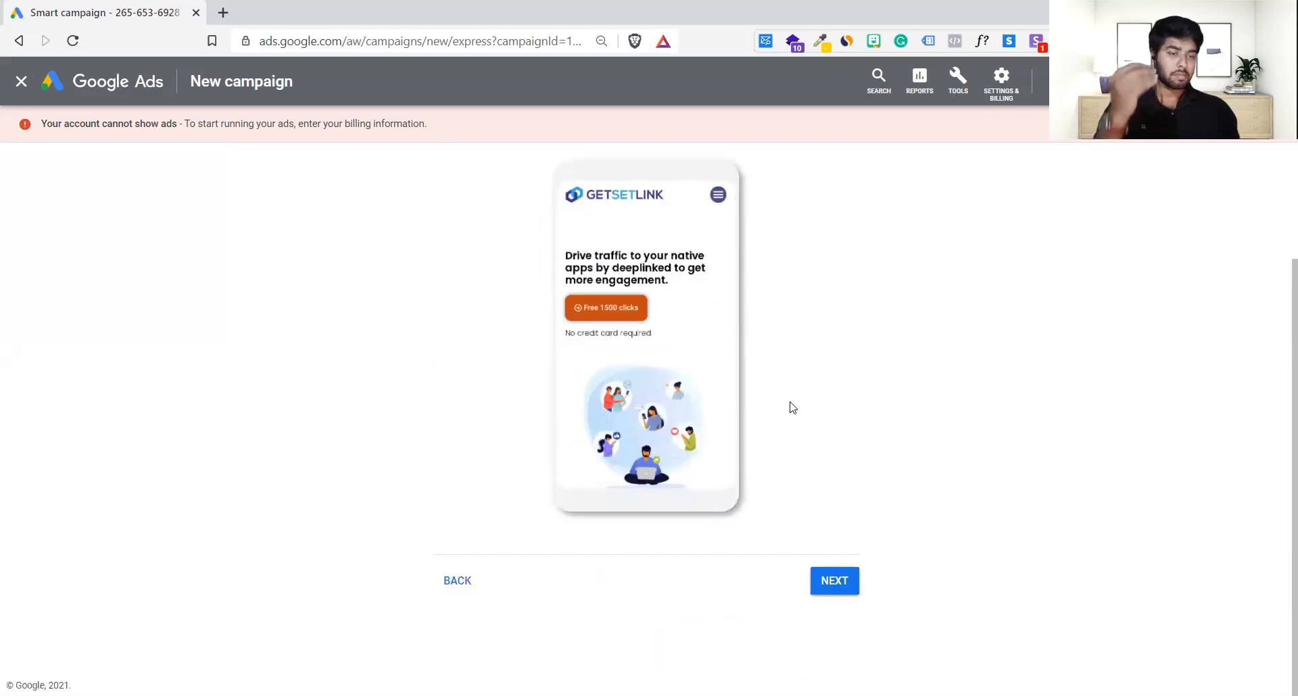
scroll(792, 407, "up", 1)
scroll(792, 407, "down", 1)
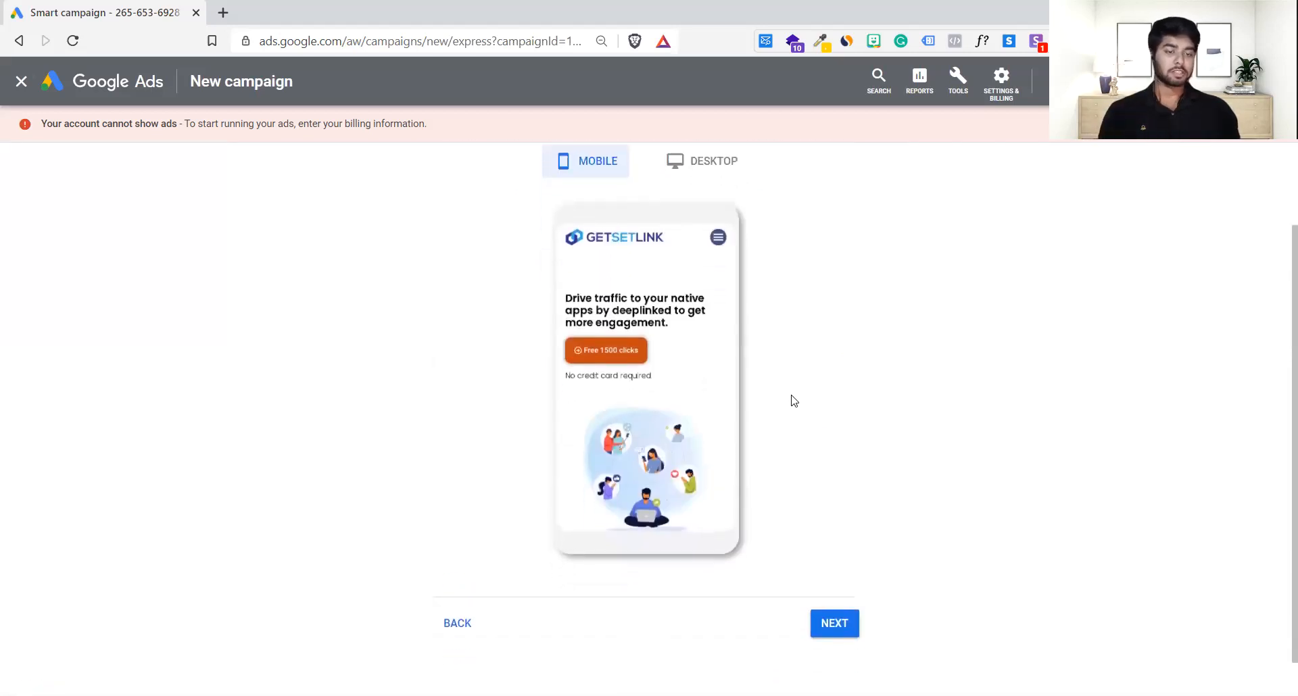
scroll(792, 400, "up", 1)
scroll(817, 514, "down", 2)
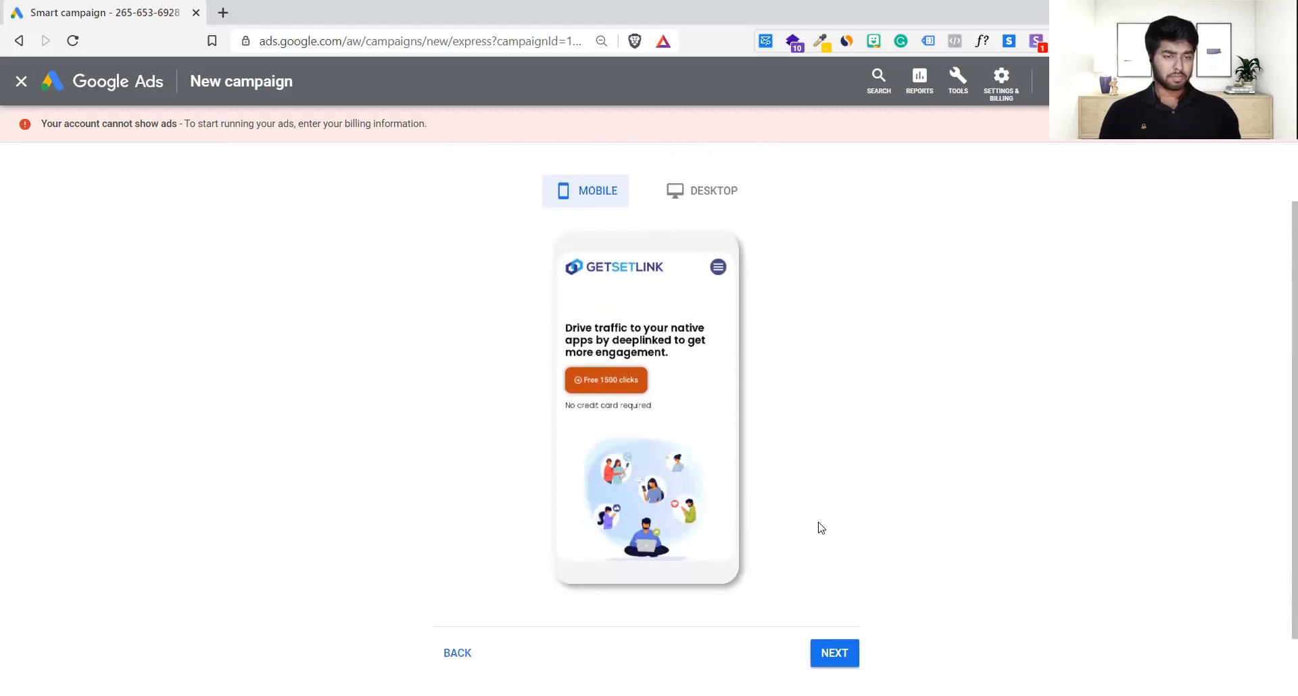
left_click(837, 611)
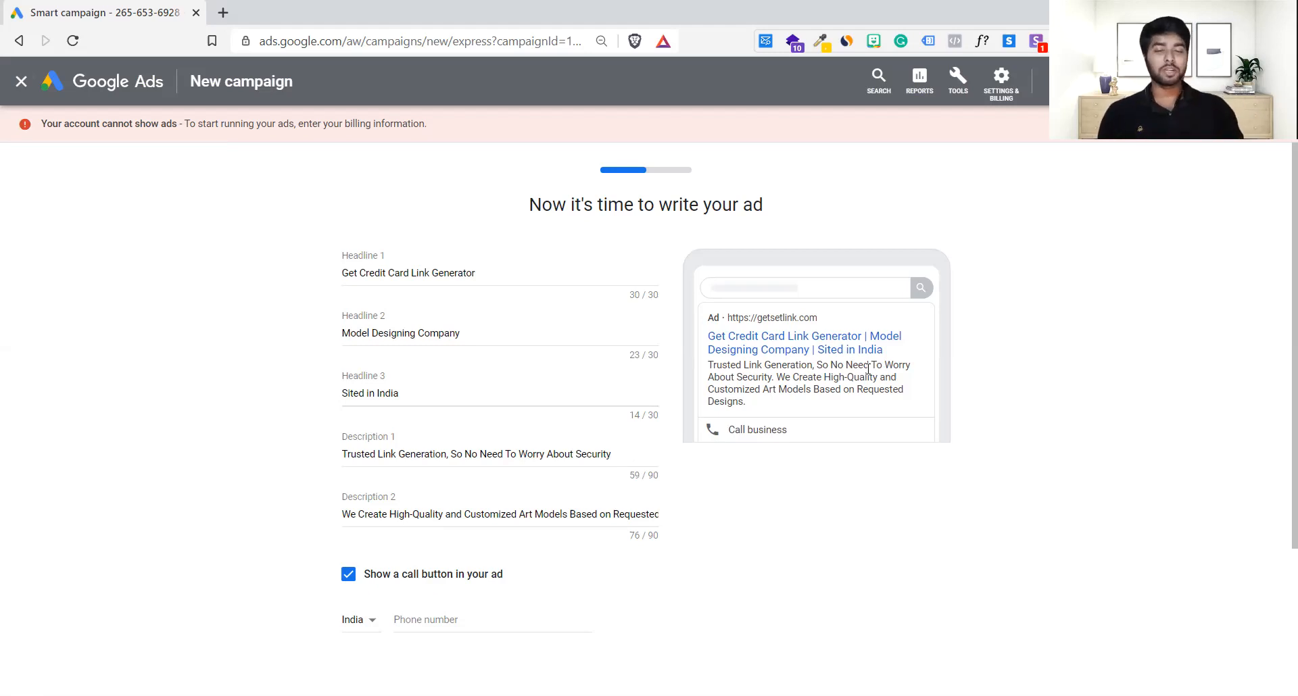
Step: Replace Headline 1 'Get Credit Card Link Generator' with 'Get deeplink for Android & ios'
left_click(497, 276)
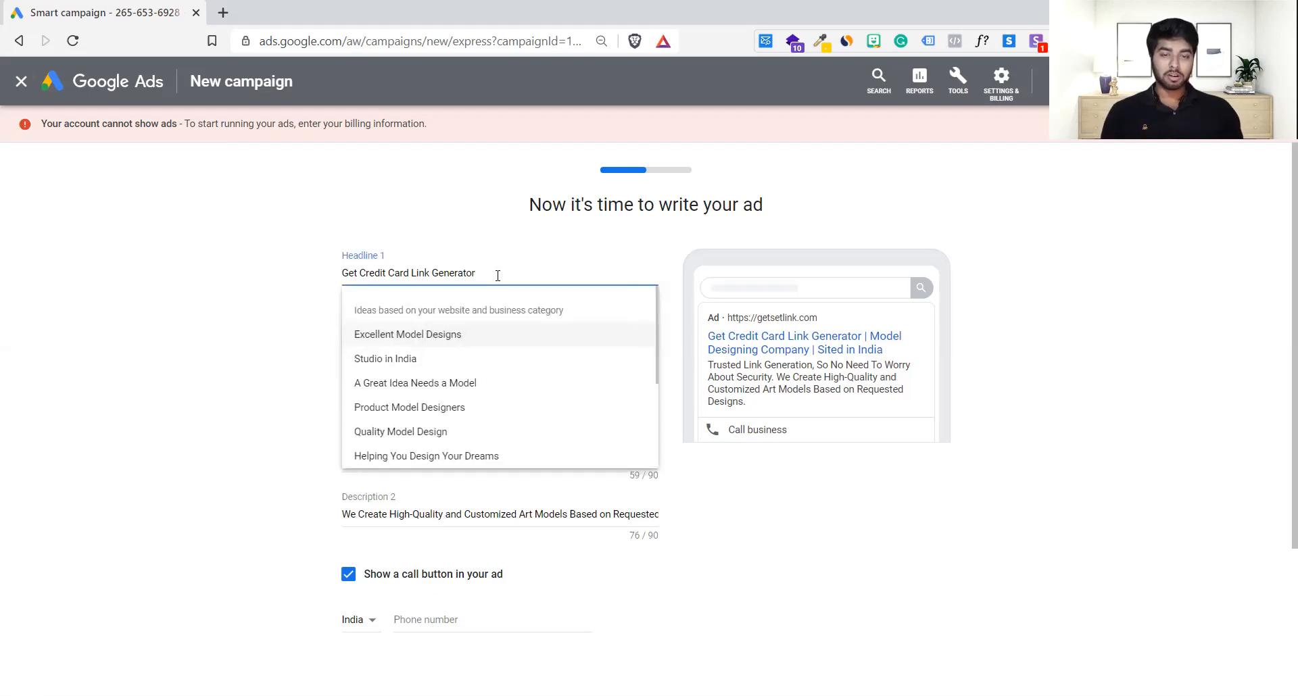
left_click(285, 291)
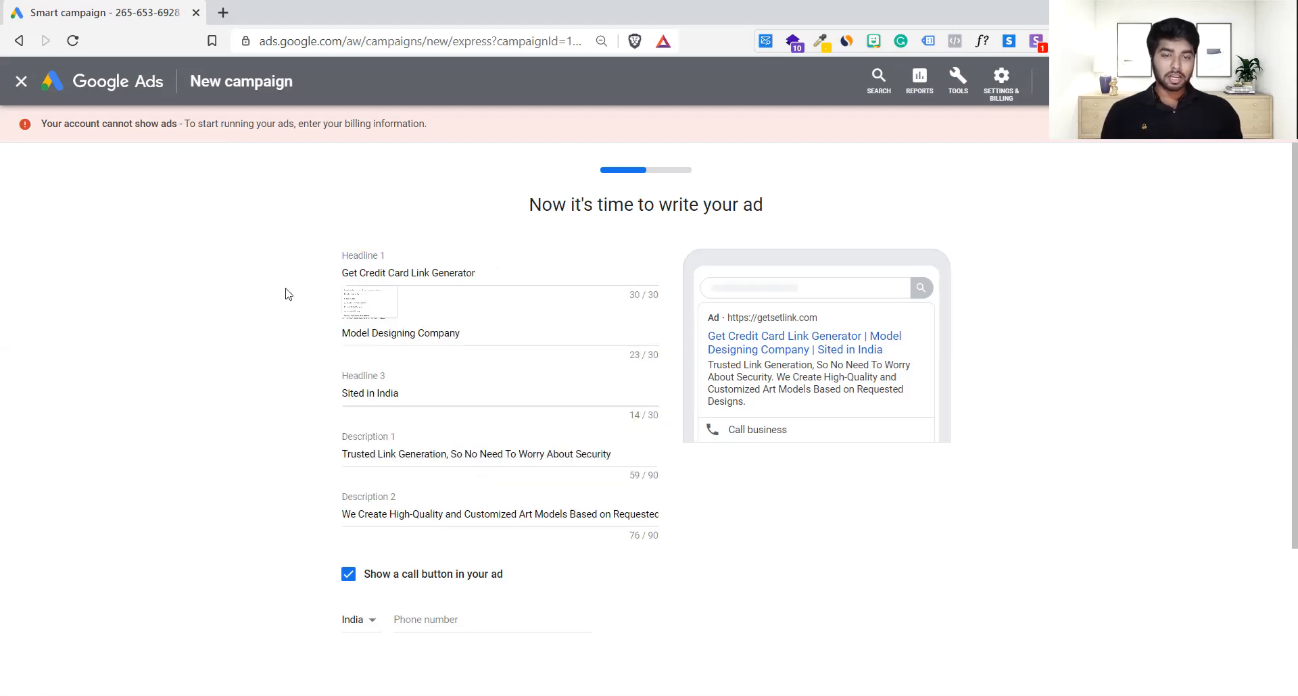
left_click(488, 272)
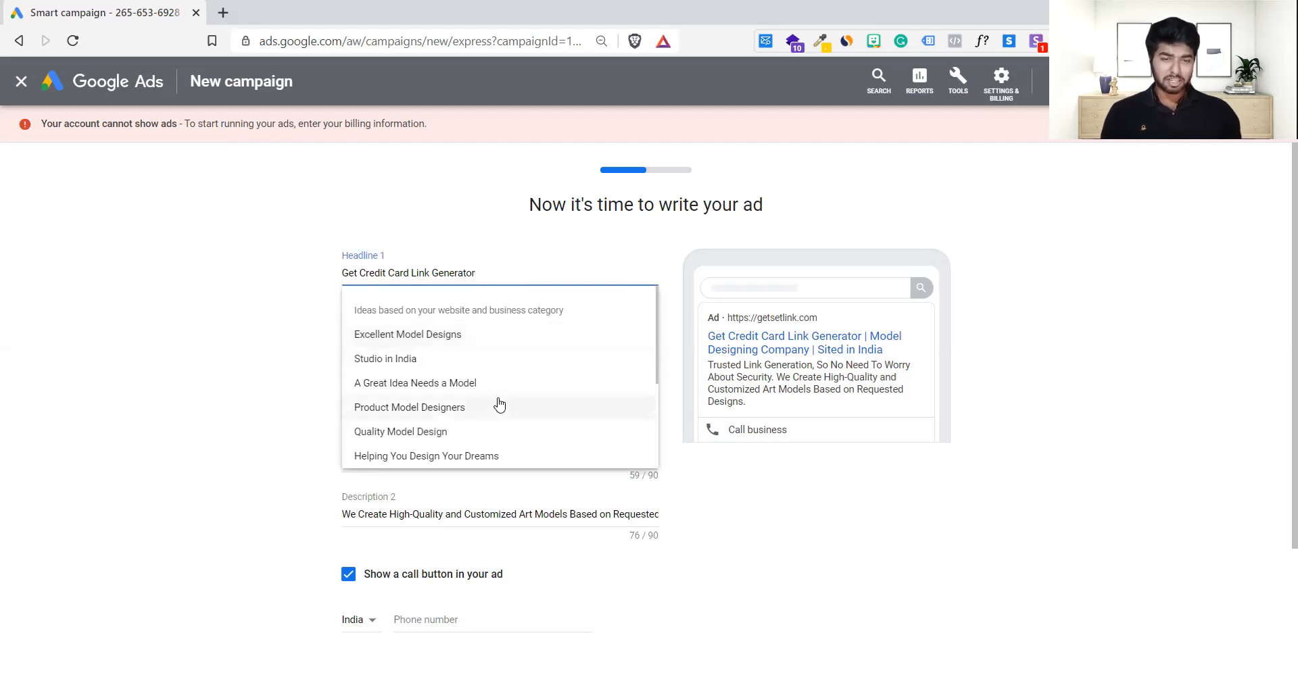
scroll(498, 404, "down", 1)
scroll(498, 404, "down", 3)
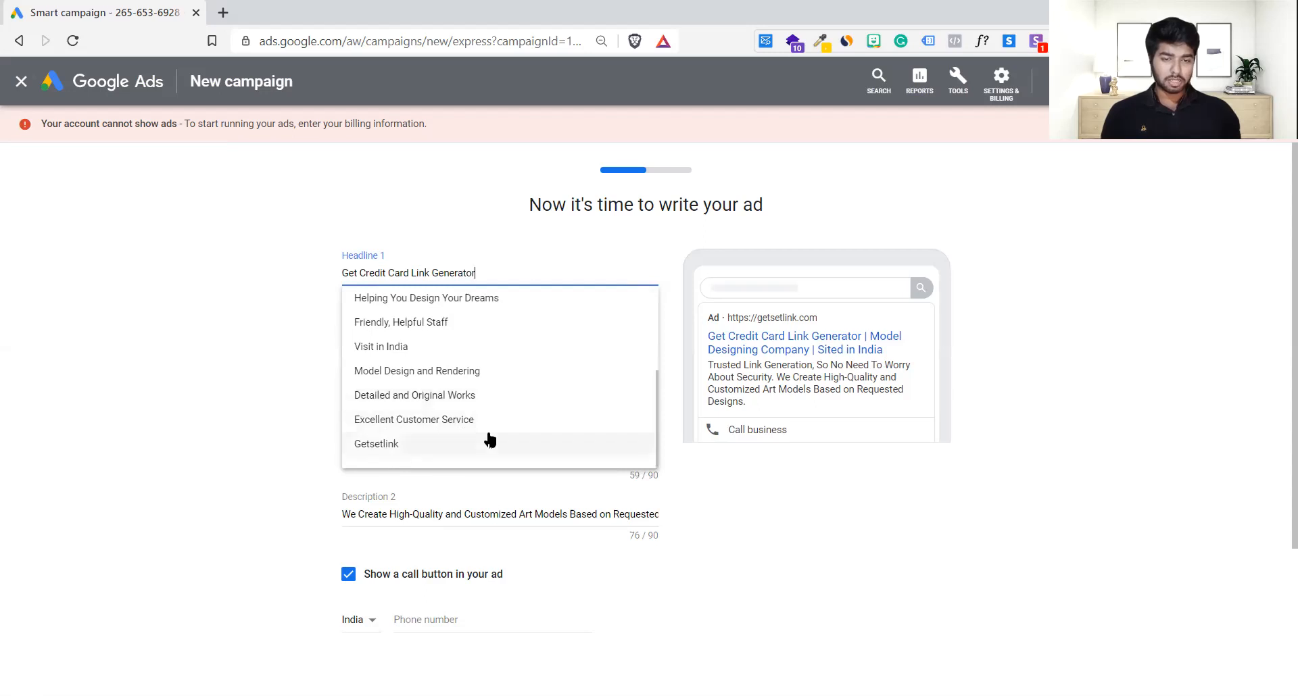
scroll(487, 439, "up", 4)
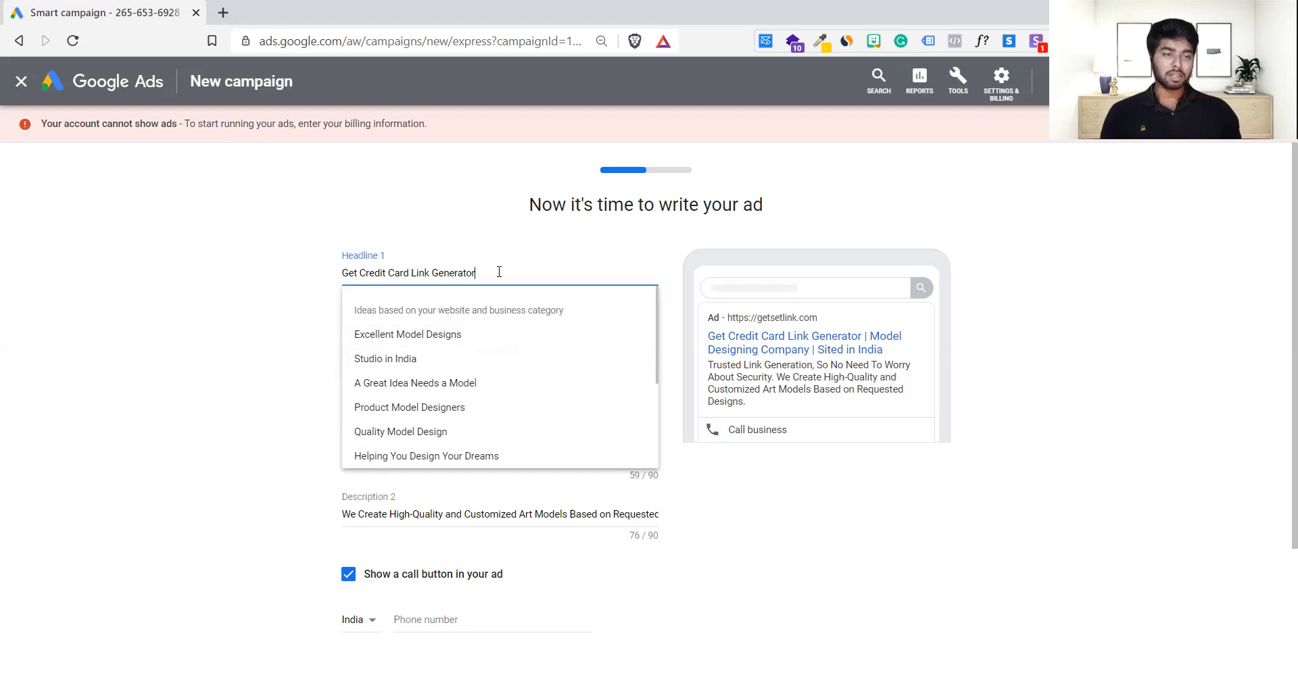
left_click_drag(499, 272, 278, 273)
key("BackSpace")
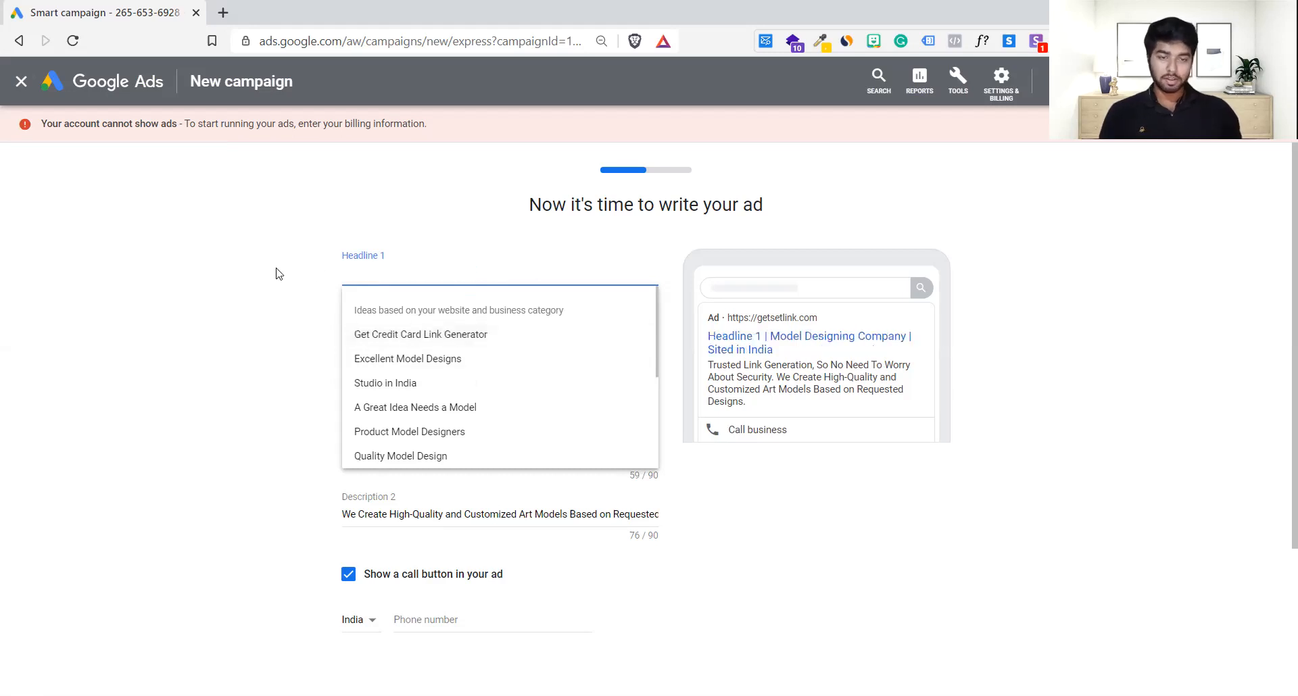
type("B")
key("BackSpace")
type("F=Ge")
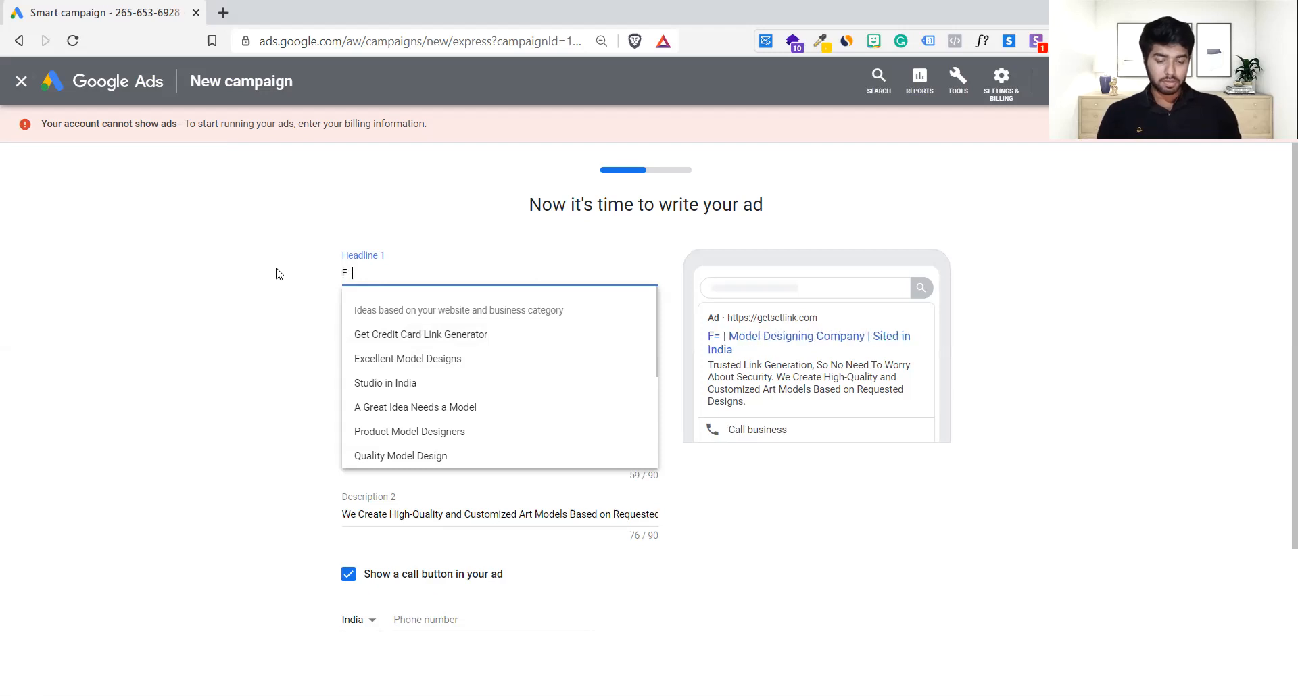
key("BackSpace")
key("BackSpace")
key("BackSpace")
key("BackSpace")
type("Get ")
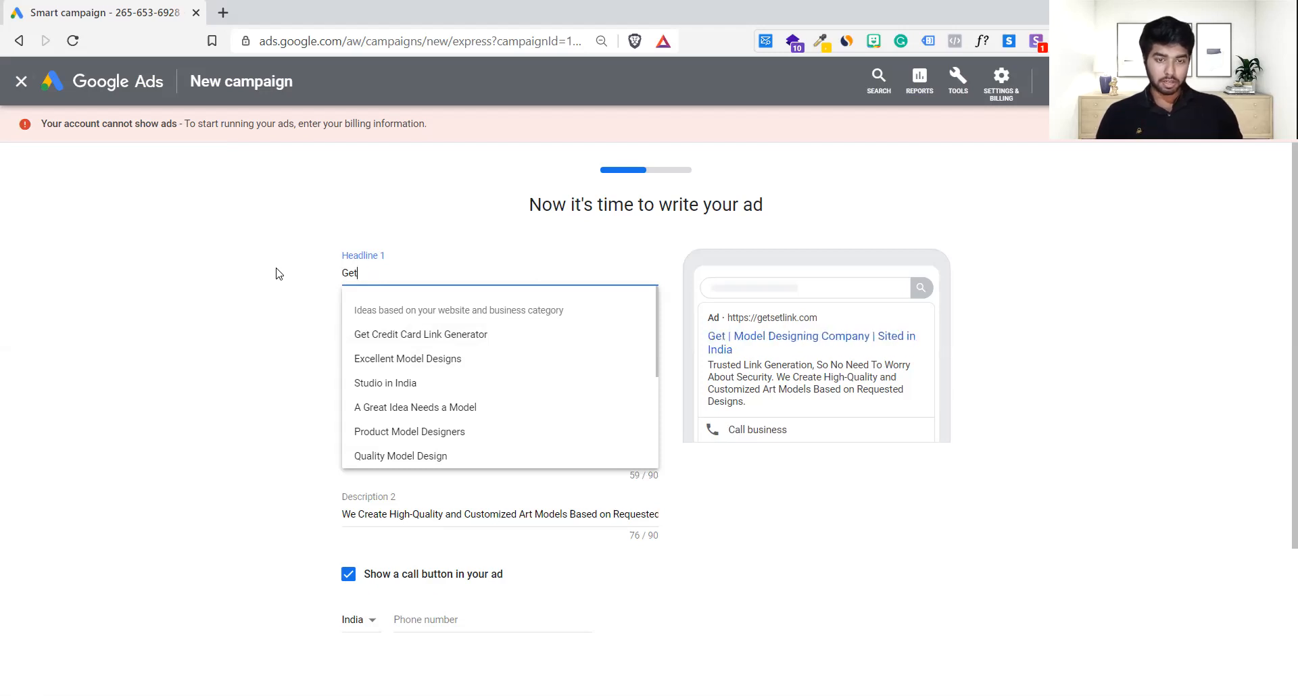
type("d")
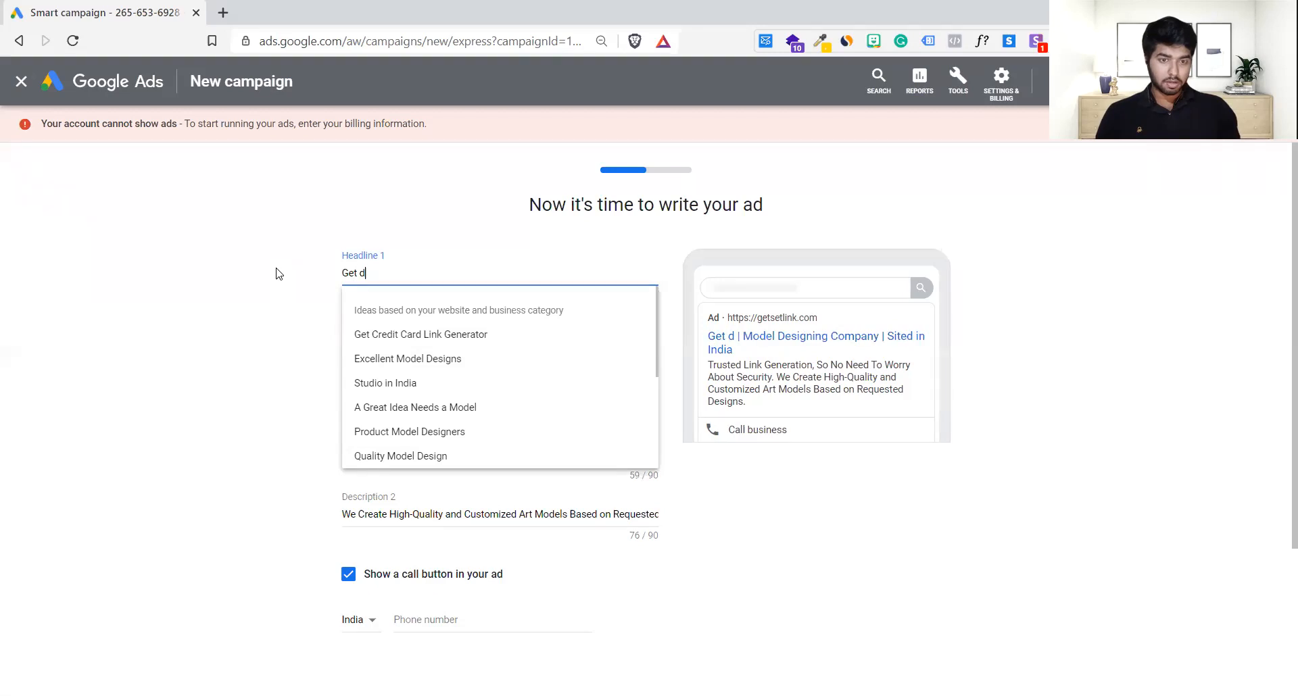
type("eeplink")
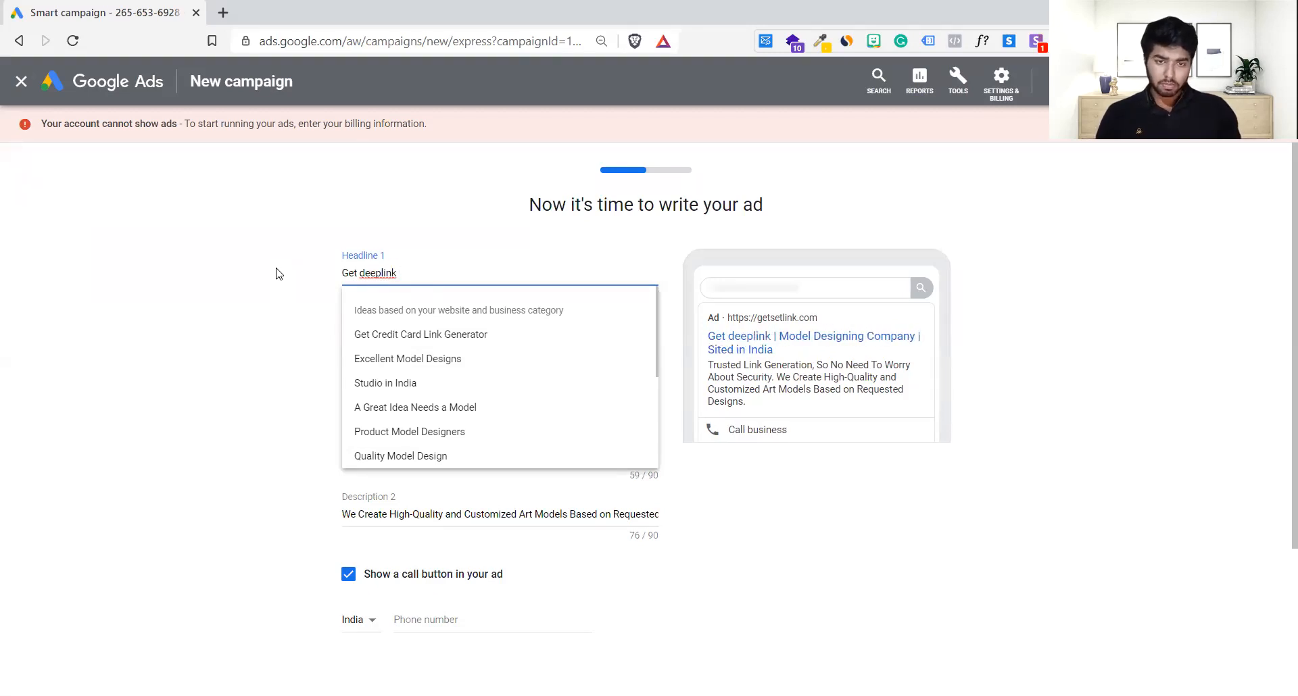
type(" f")
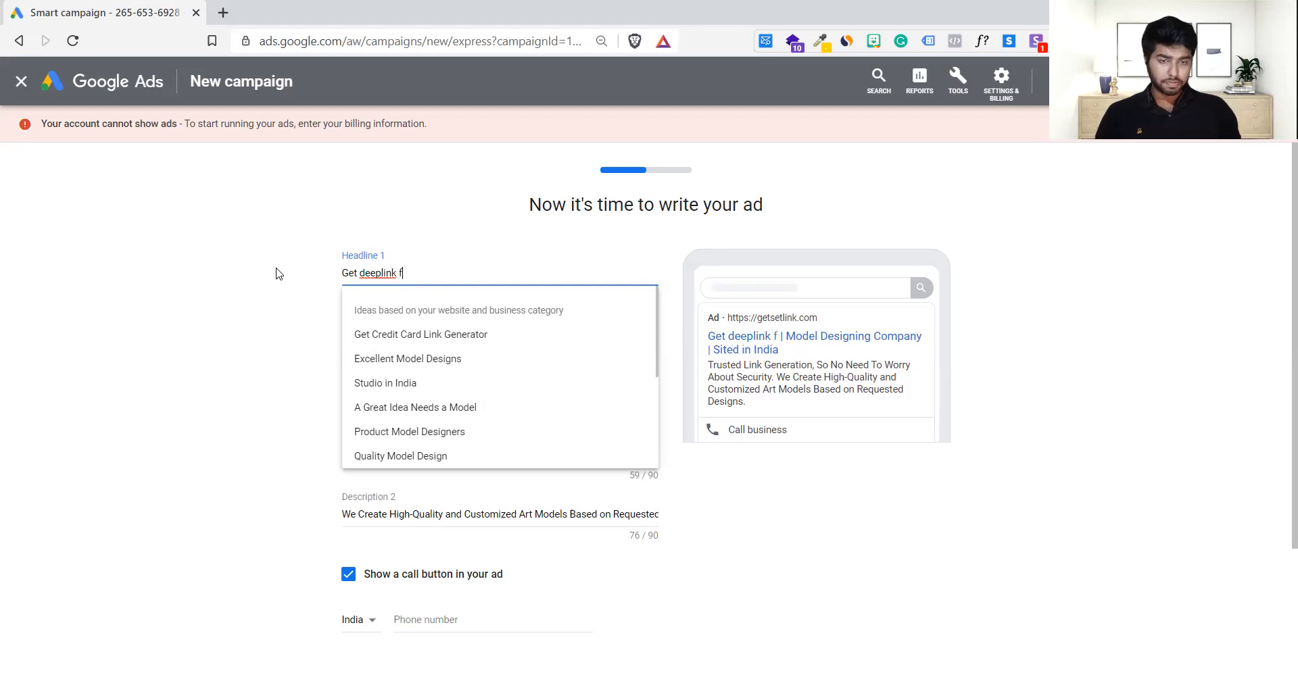
type("or Android in")
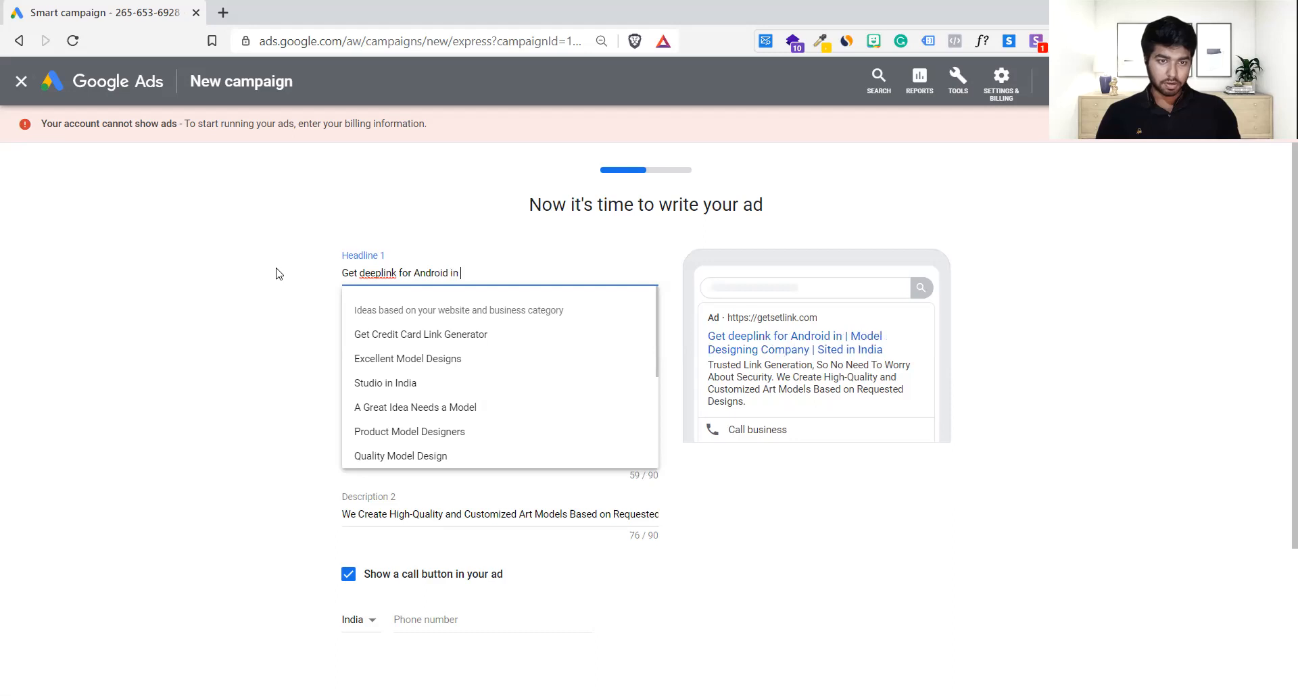
key("BackSpace")
key("BackSpace")
key("BackSpace")
type("& ios")
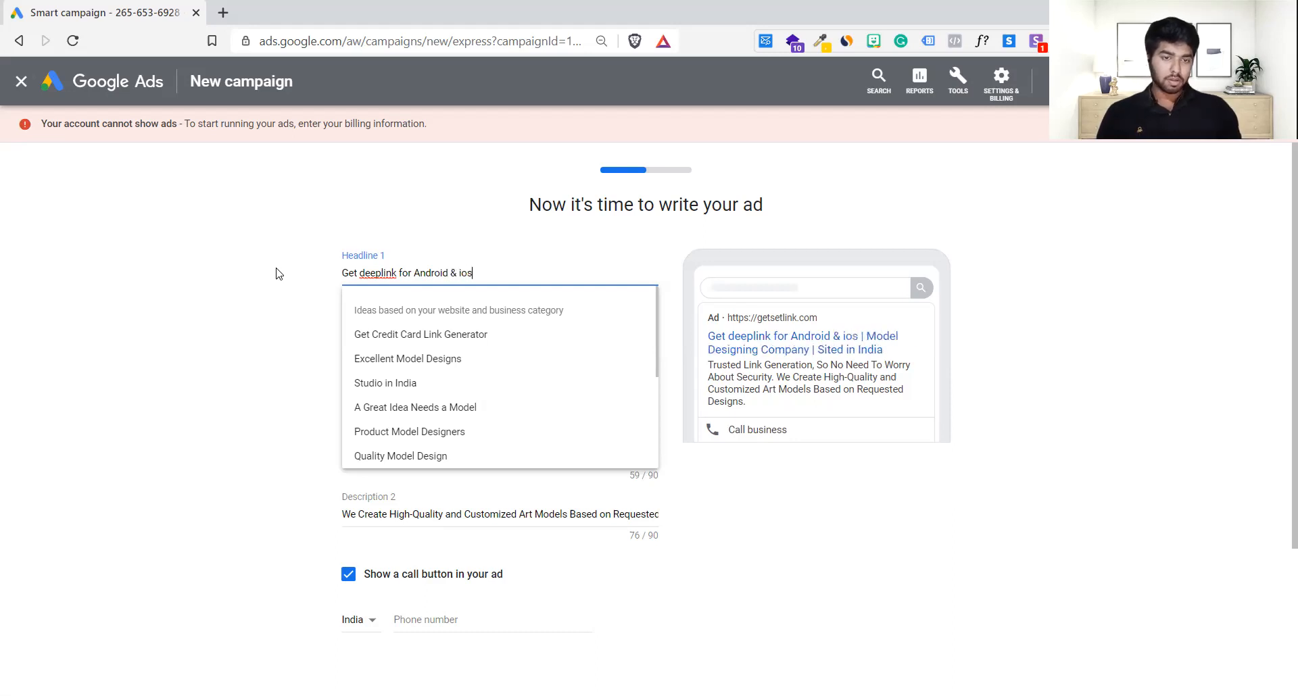
left_click(408, 259)
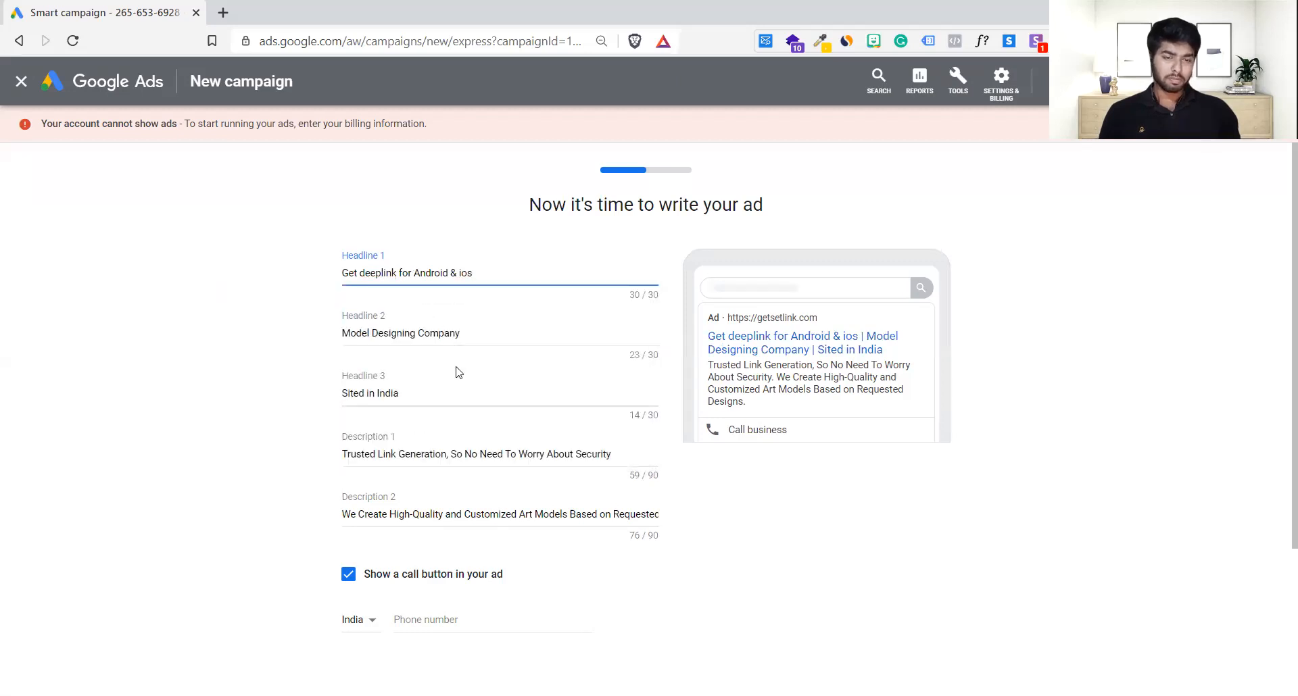
Step: Rewrite Headline 2 as 'Increase Tarffic in seconds'
left_click(476, 340)
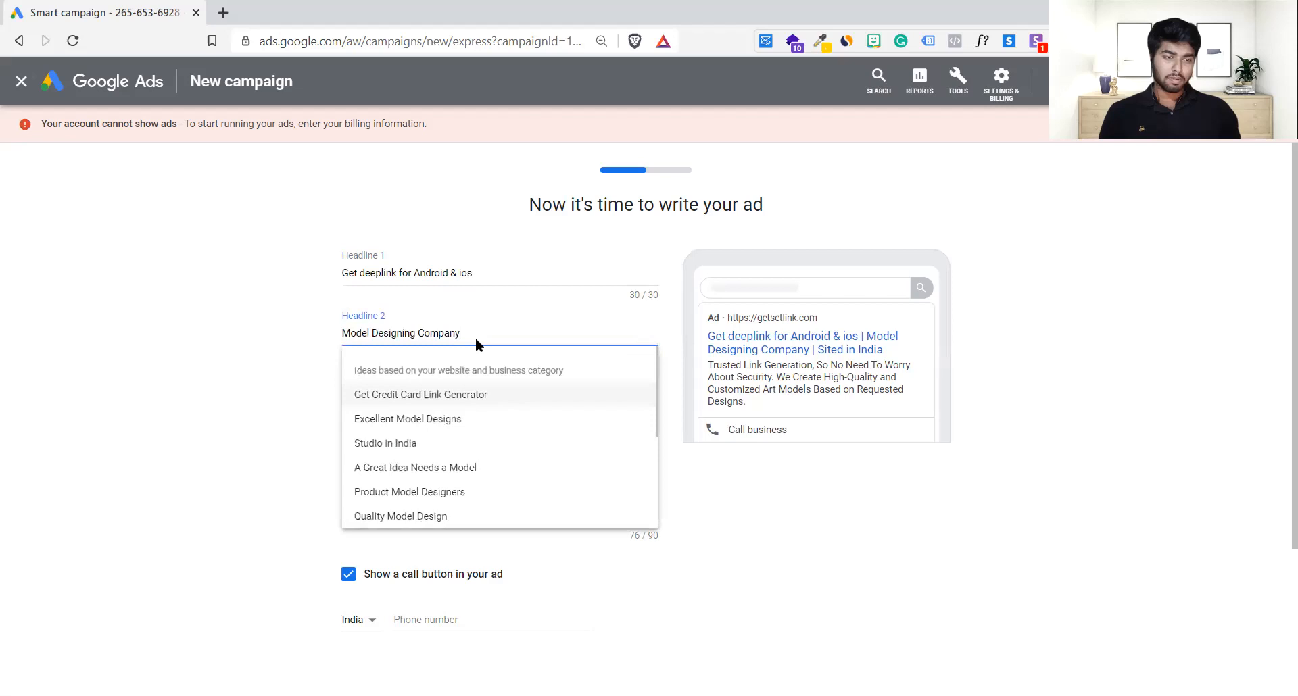
left_click(251, 376)
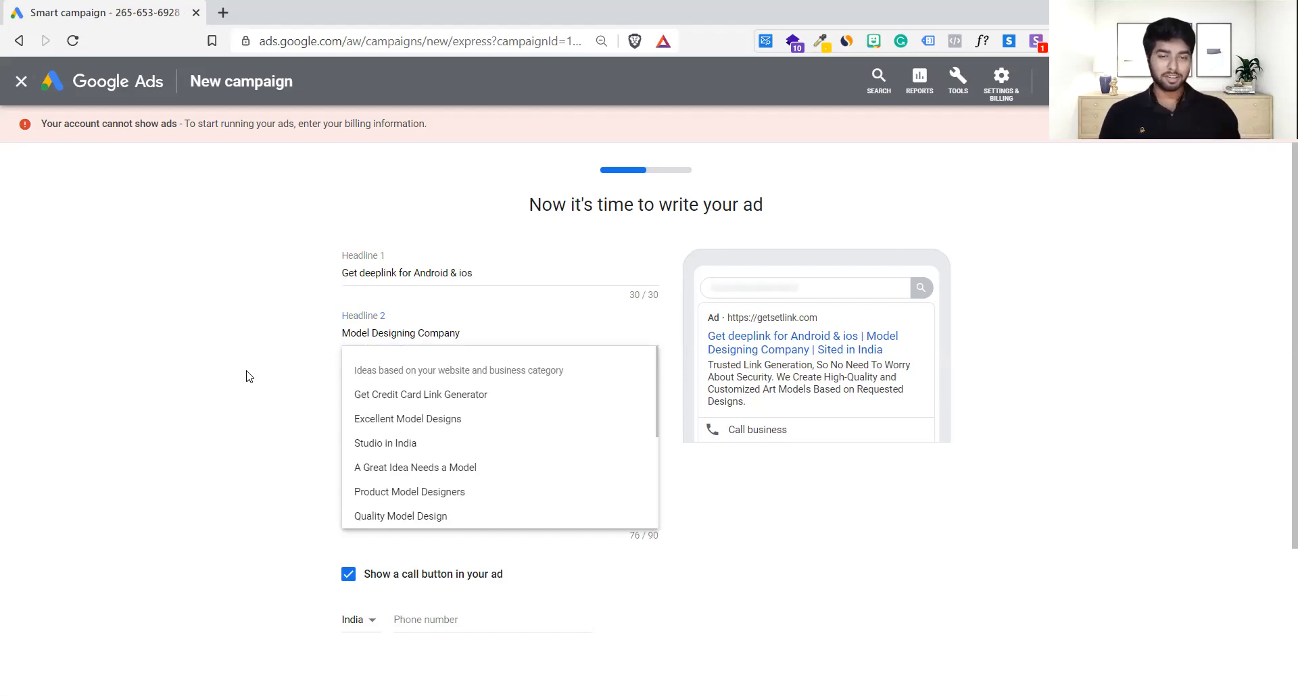
left_click(470, 335)
key("ctrl+a")
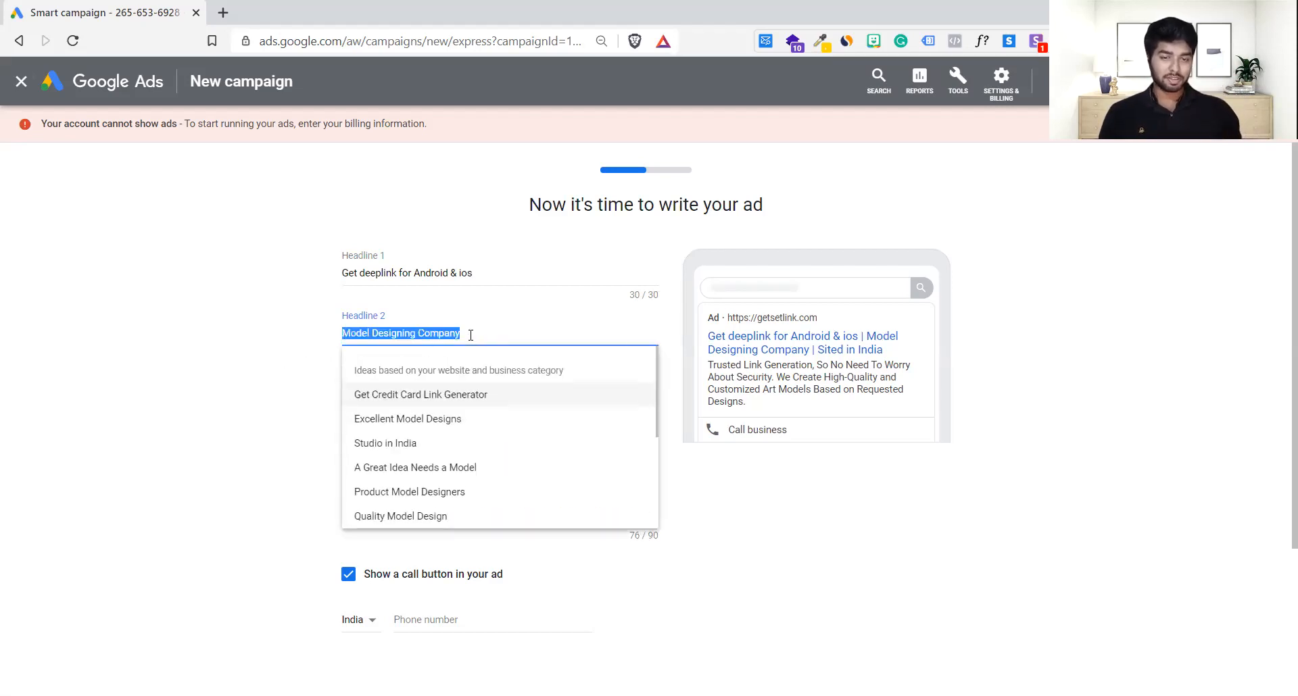
key("BackSpace")
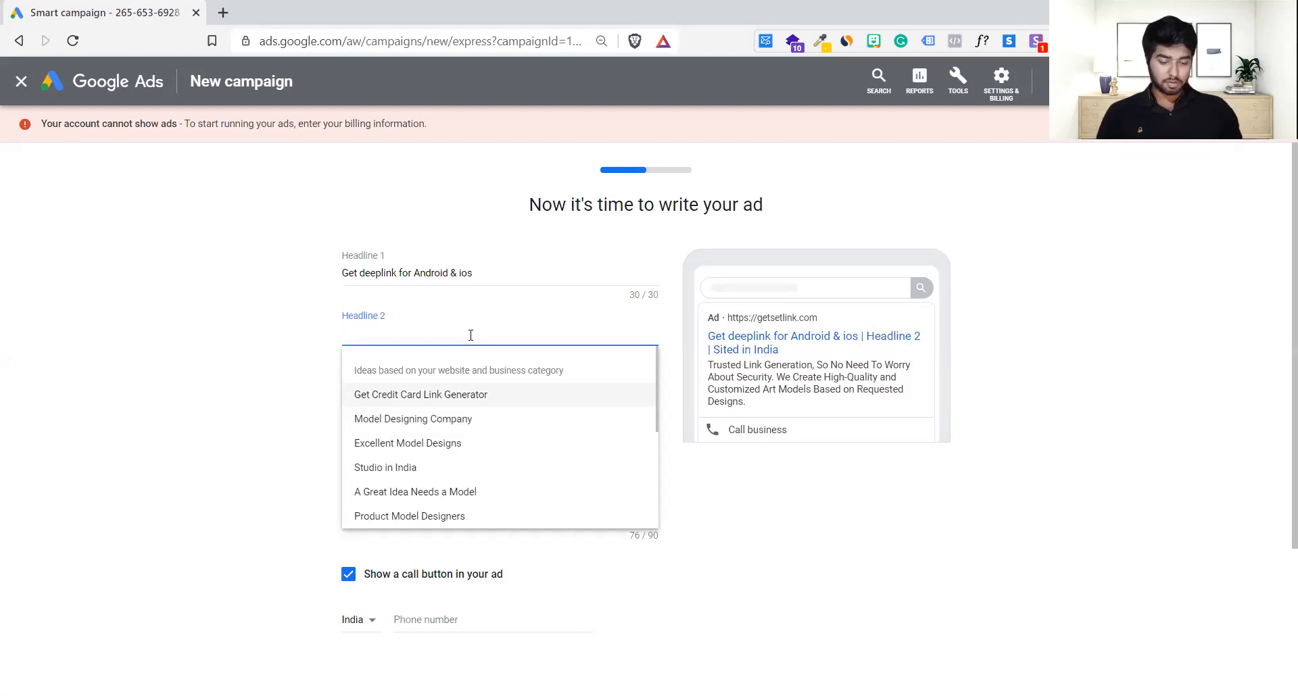
type("Increase ")
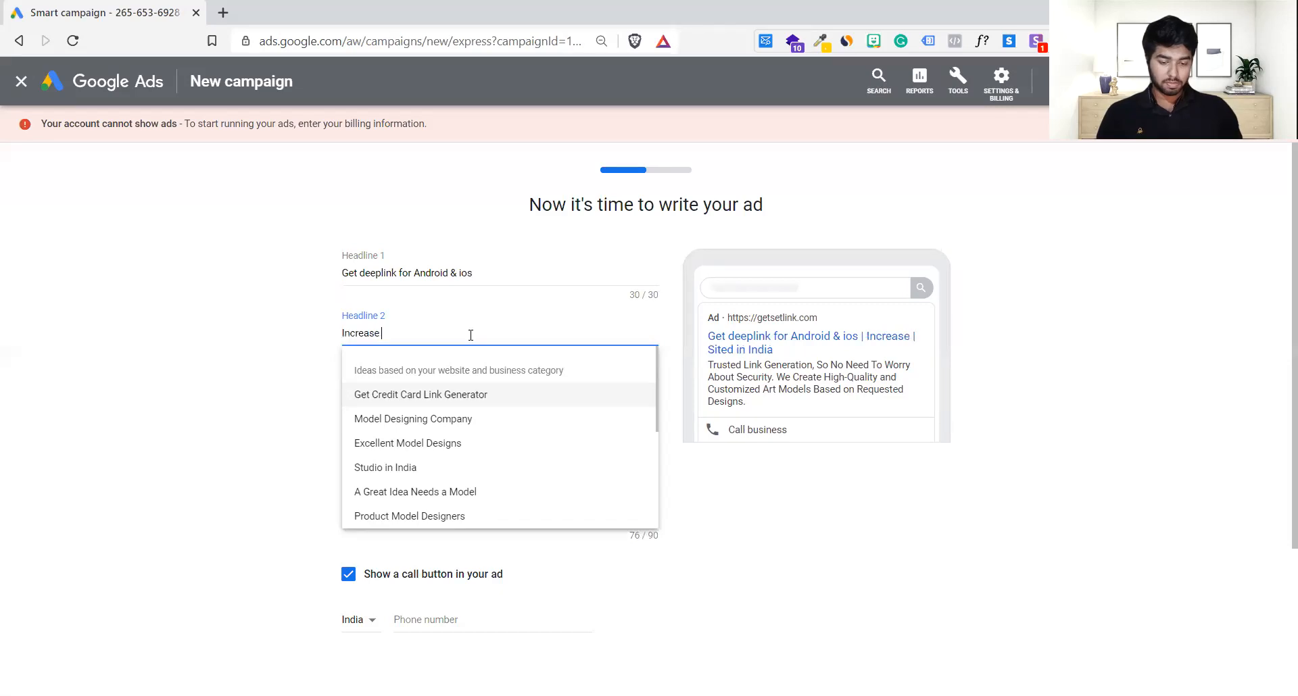
type("Tarffi")
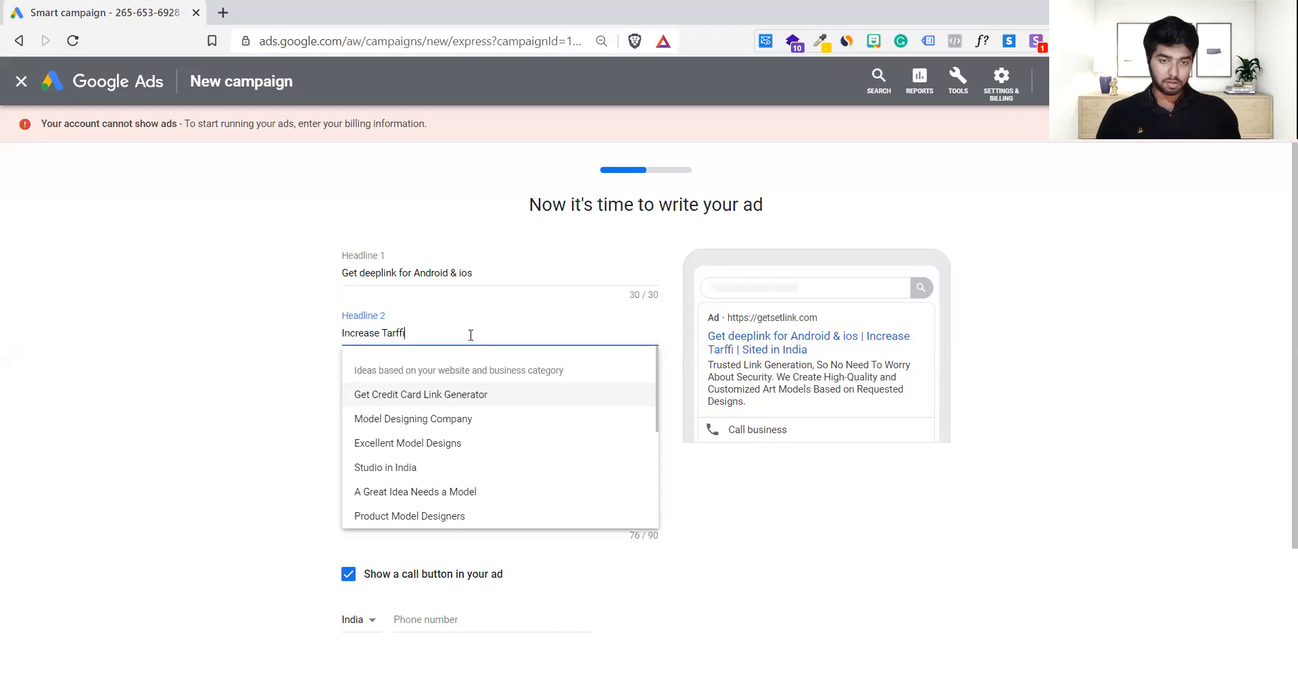
type("c in seconds")
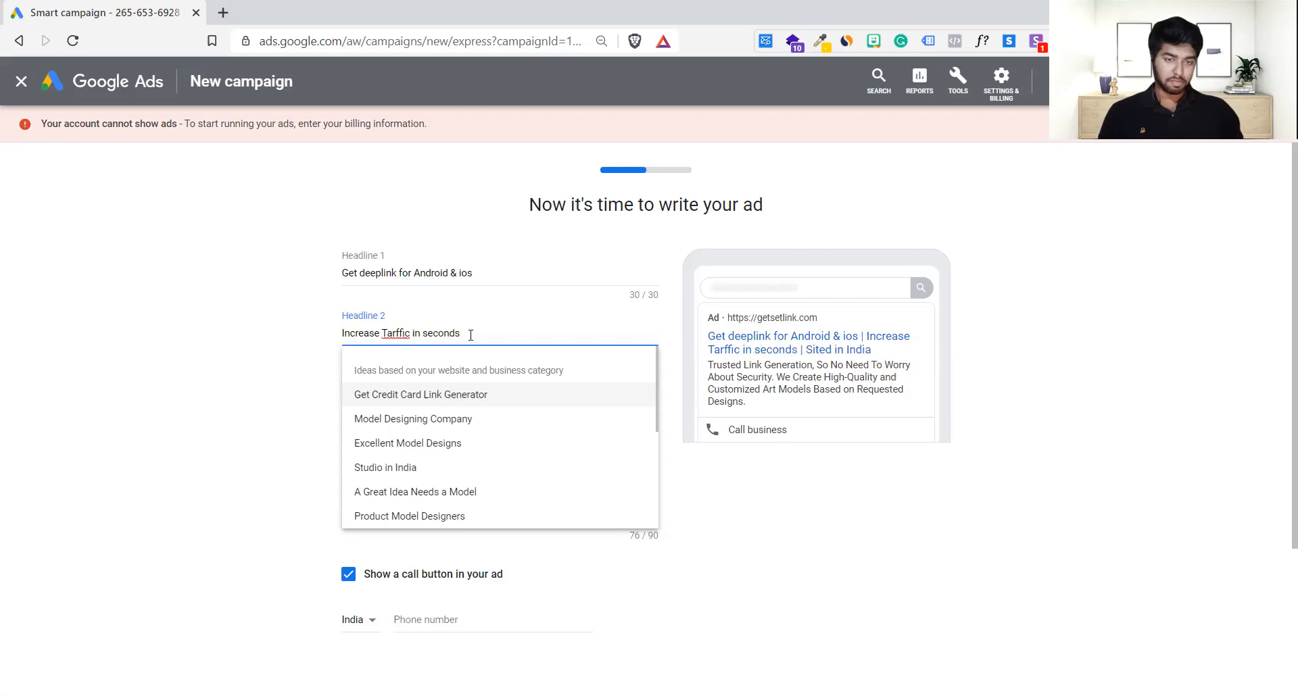
left_click(244, 369)
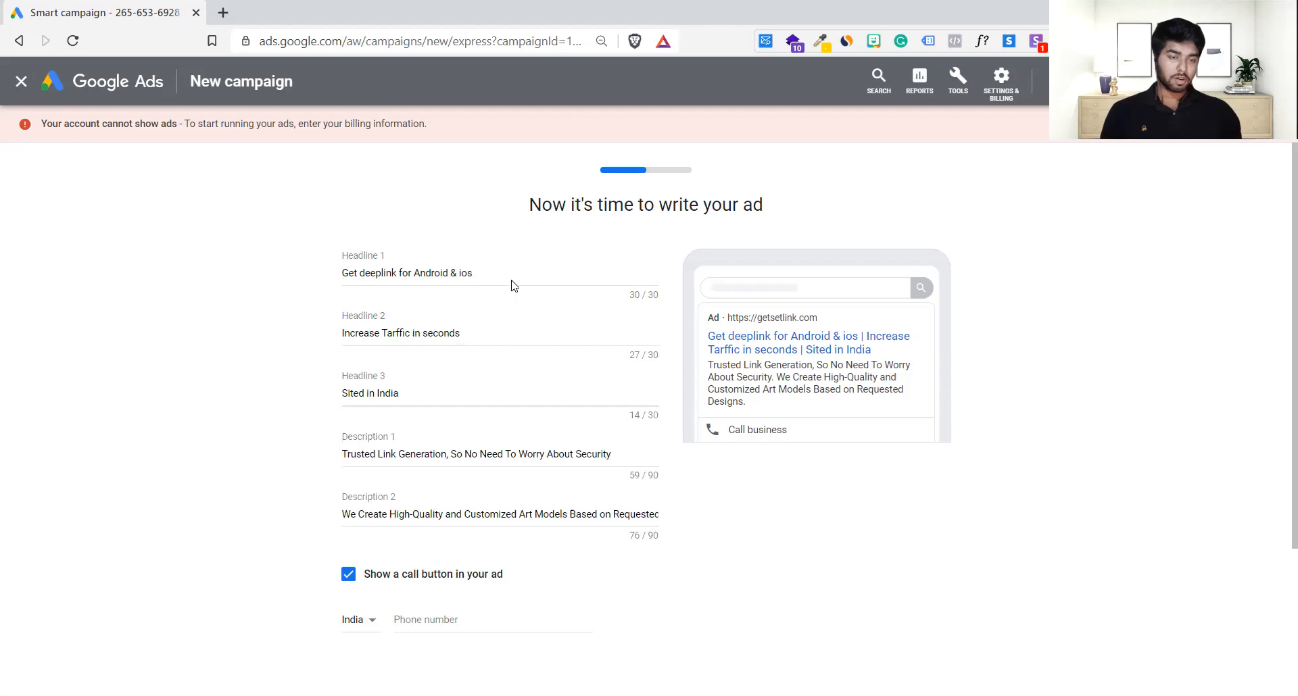
Step: Delete the existing Headline 3 wording
left_click(491, 325)
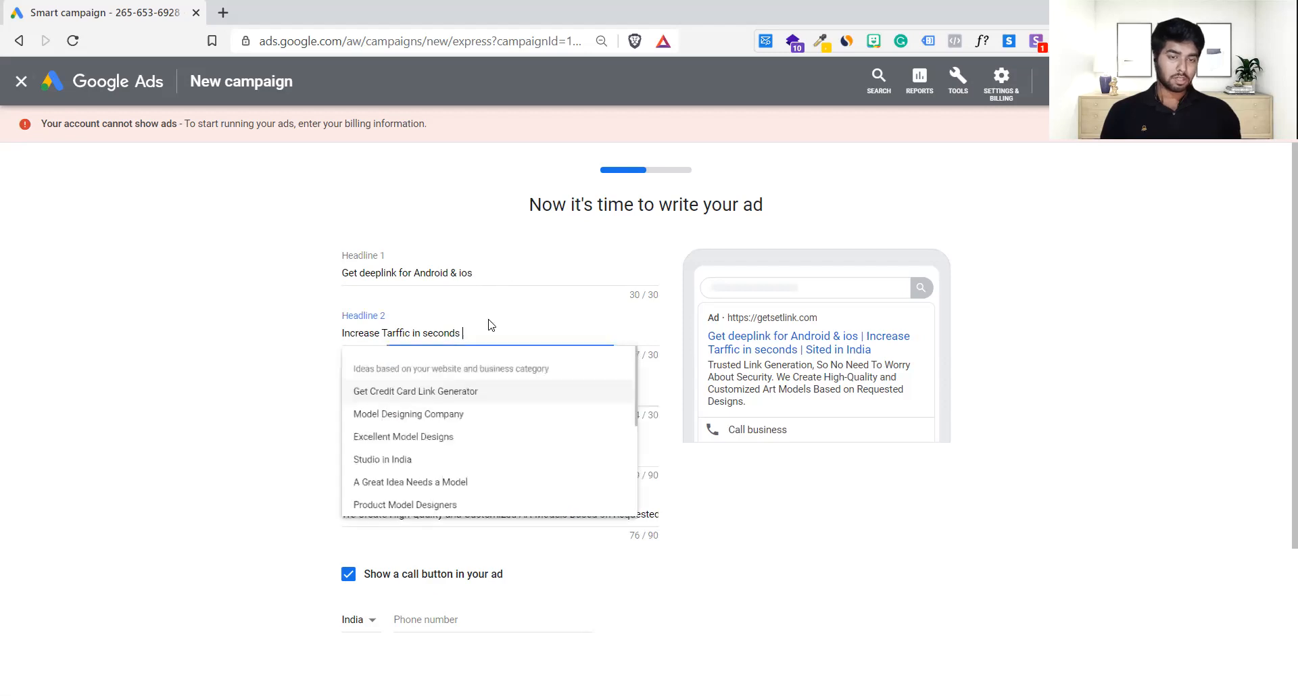
left_click(259, 362)
scroll(258, 363, "down", 1)
left_click(422, 310)
key("BackSpace")
key("BackSpace")
key("BackSpace")
key("BackSpace")
key("BackSpace")
key("BackSpace")
key("BackSpace")
key("BackSpace")
key("BackSpace")
key("BackSpace")
key("BackSpace")
key("BackSpace")
key("BackSpace")
key("BackSpace")
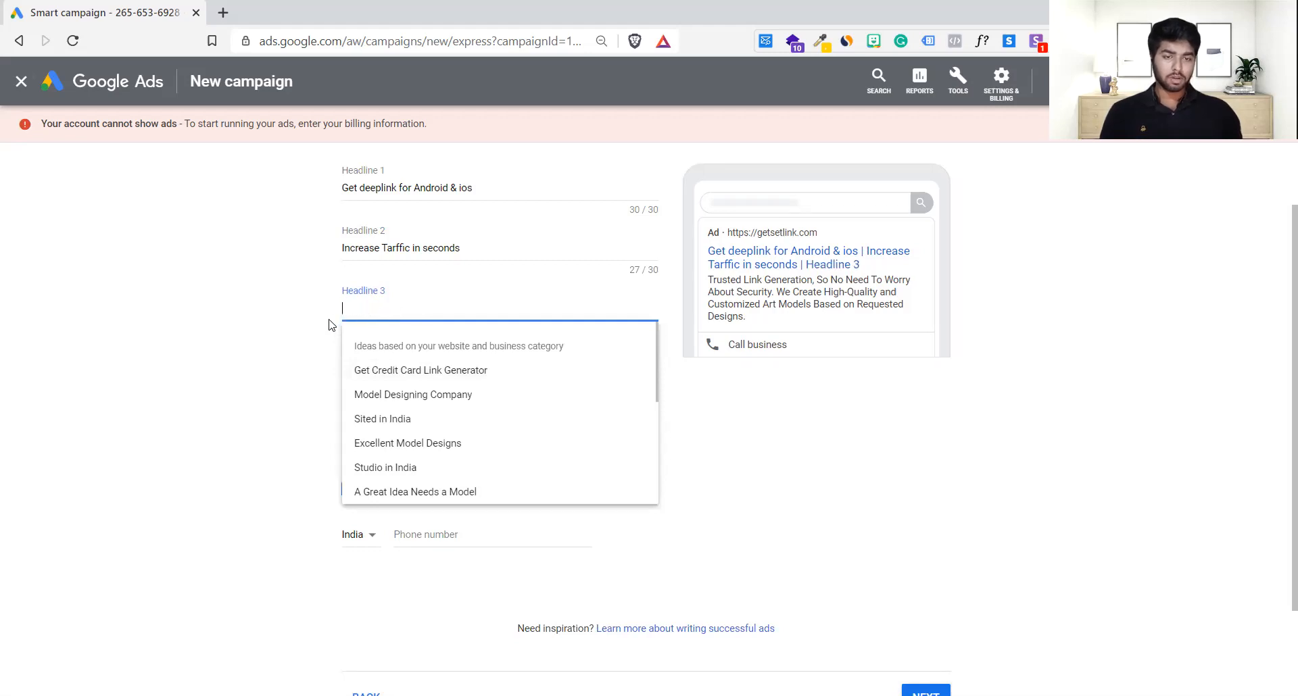
Step: Fill Headline 3 with the suggested 'Excellent Customer Service'
scroll(421, 431, "down", 1)
scroll(422, 432, "down", 5)
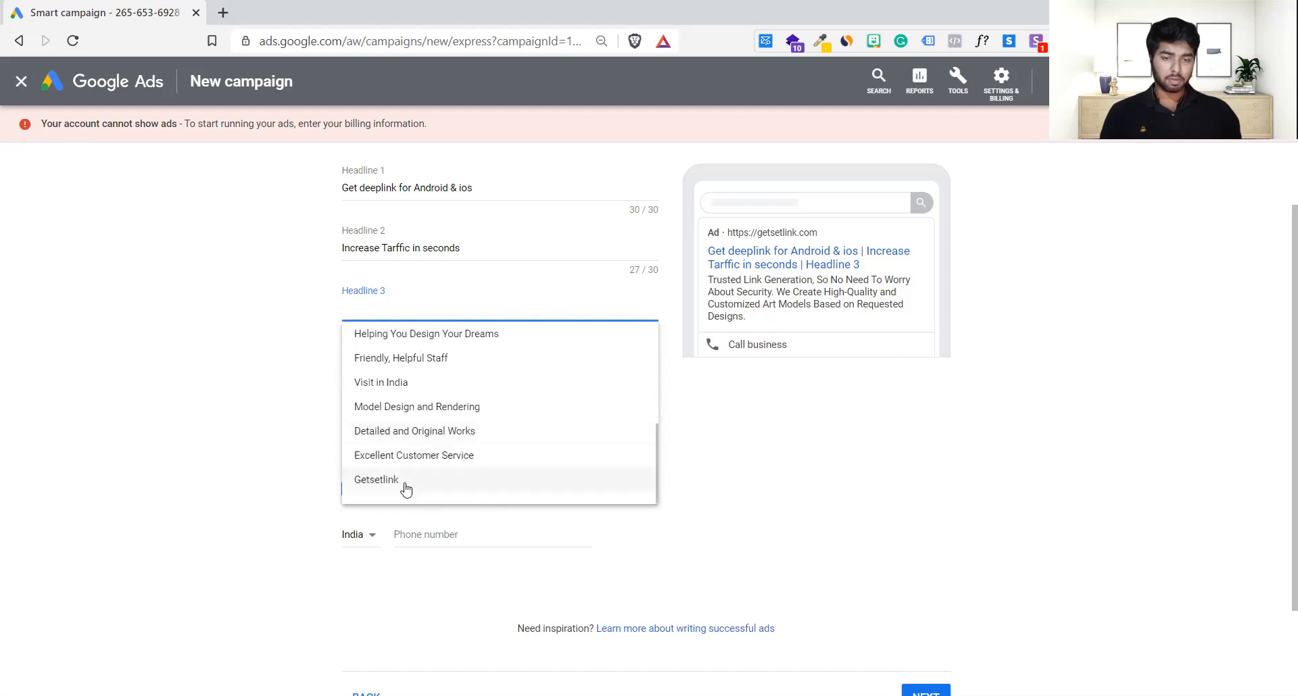
left_click(444, 455)
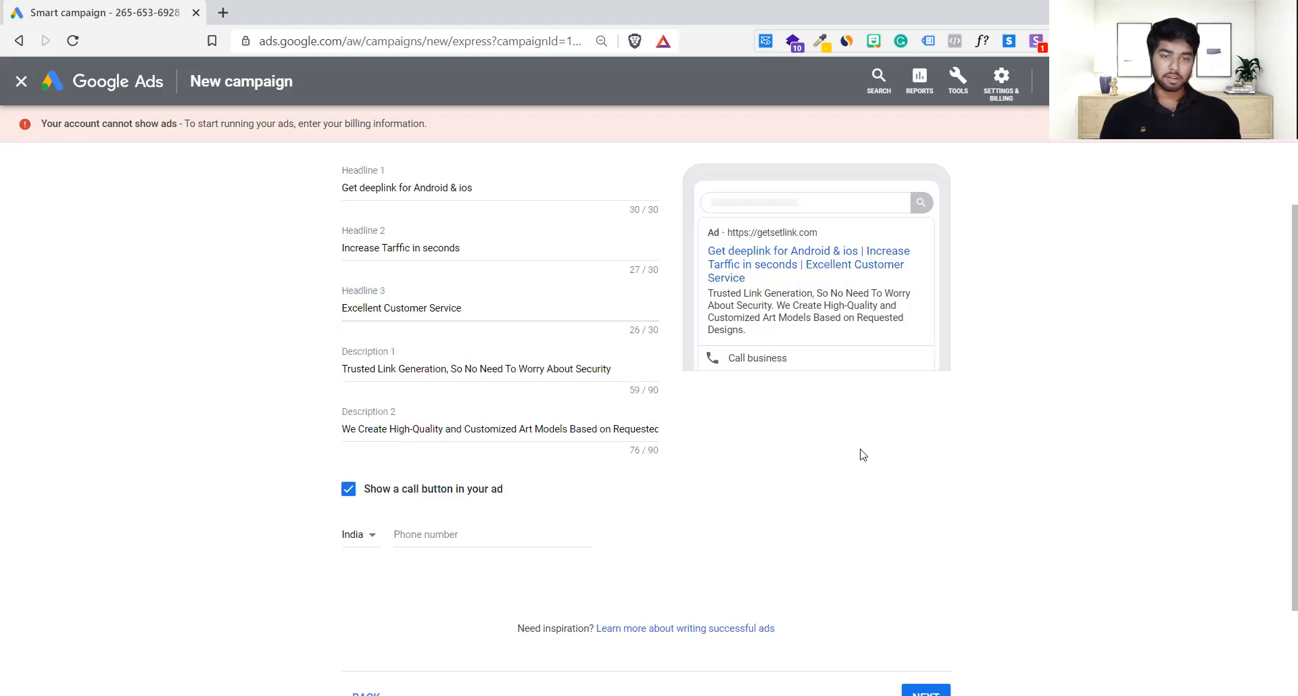
Step: Review Description 1 and Description 2, closing their suggestion lists
left_click(408, 371)
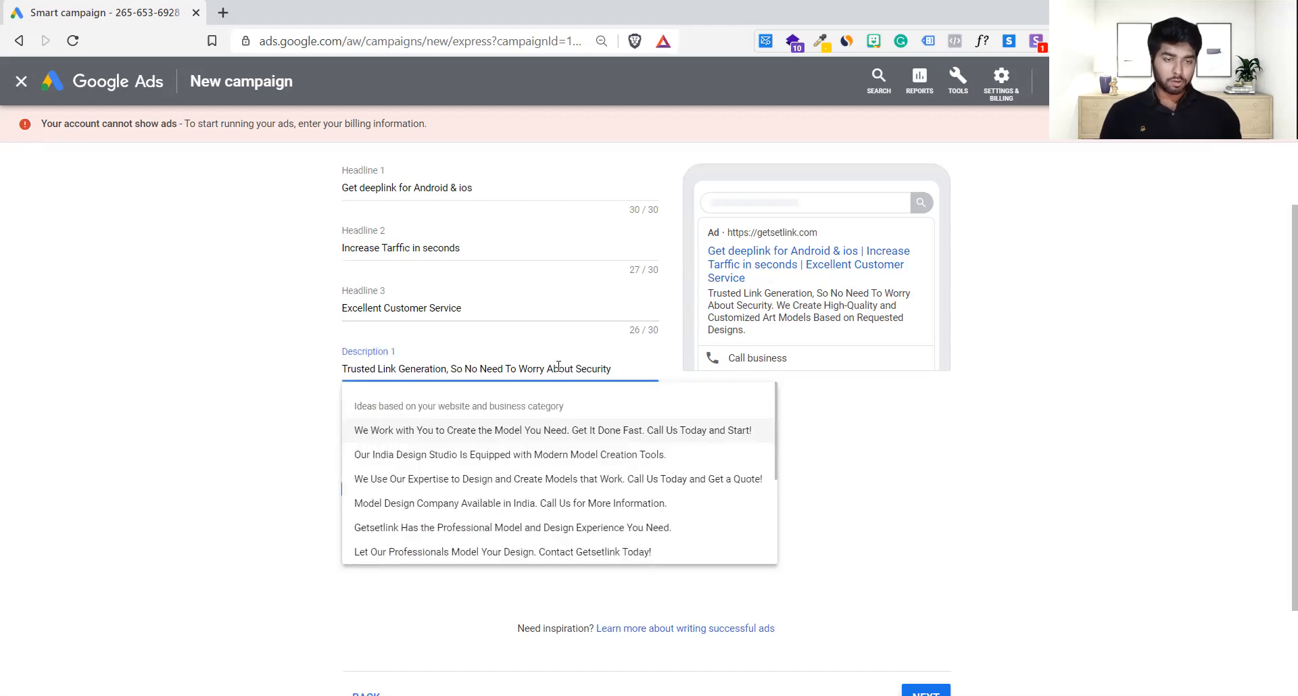
left_click_drag(351, 370, 625, 366)
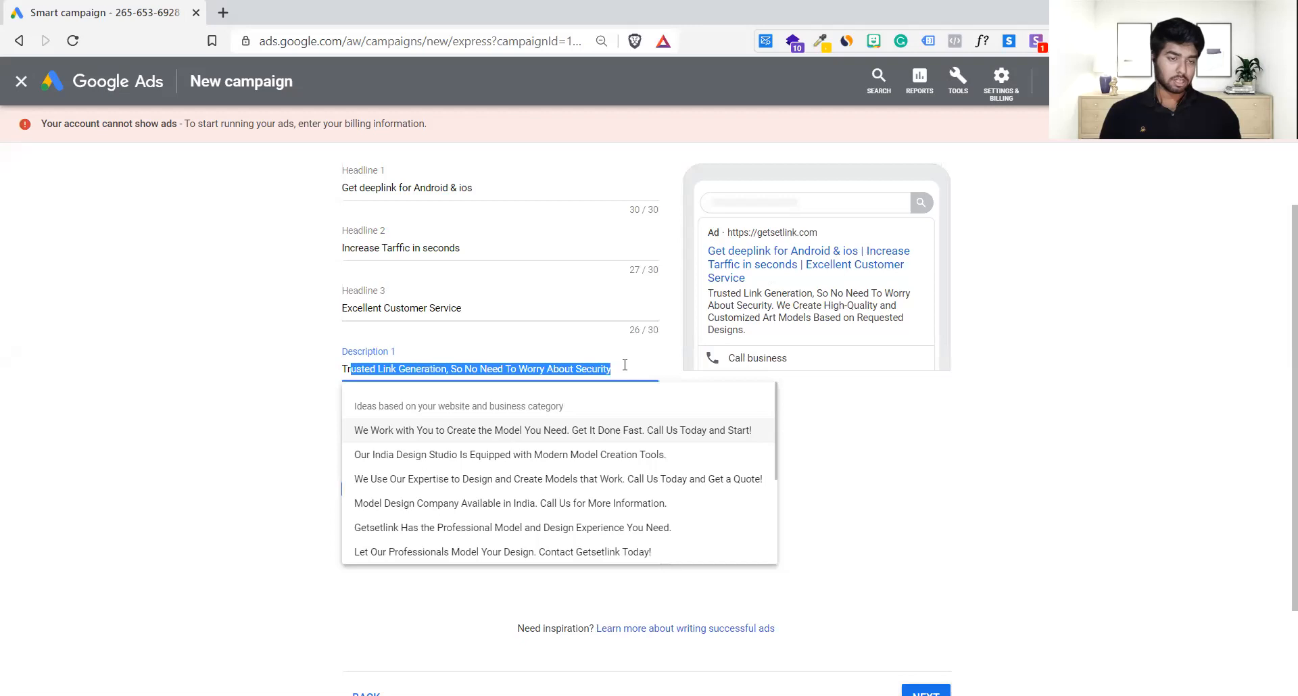
left_click(835, 432)
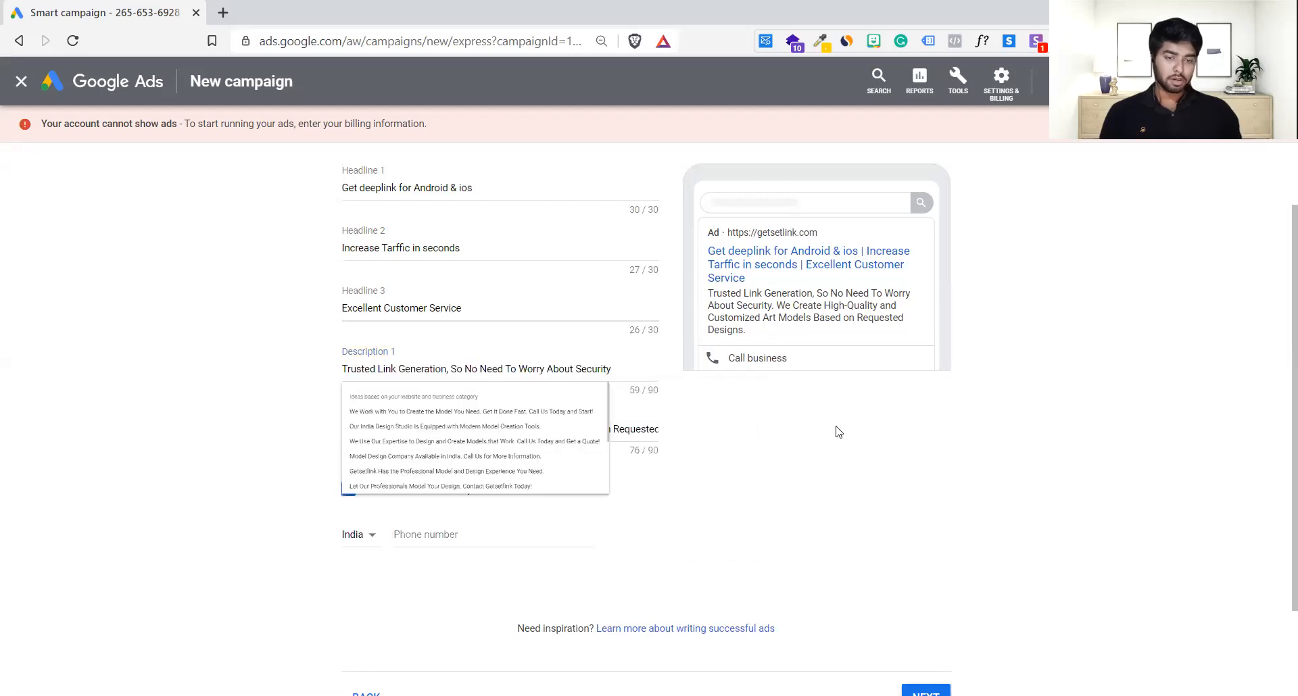
left_click(378, 432)
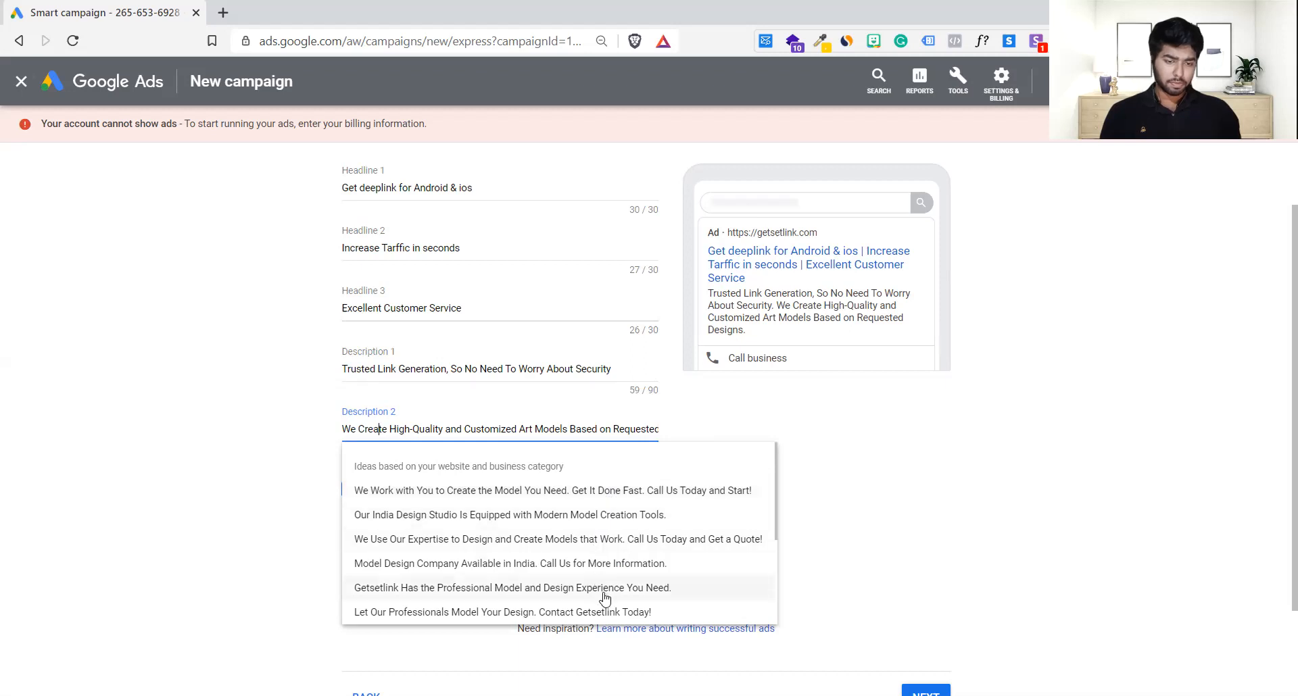
left_click(841, 526)
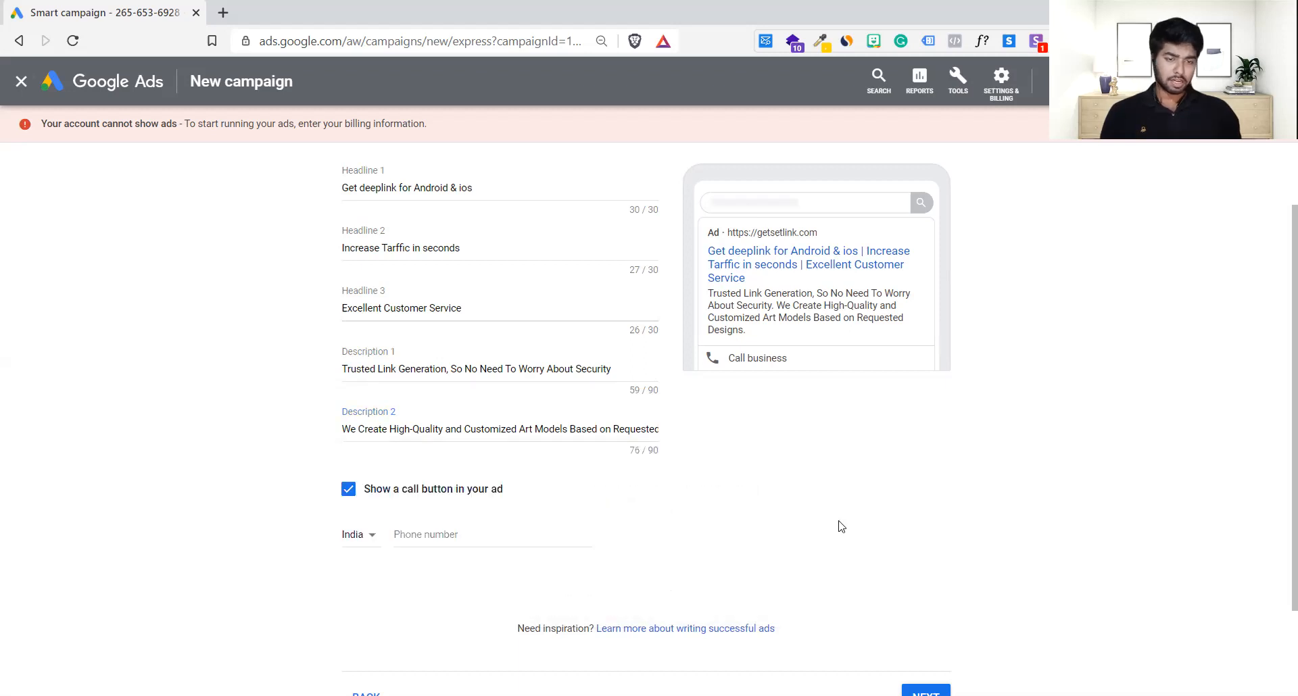
scroll(842, 528, "down", 1)
scroll(842, 527, "up", 2)
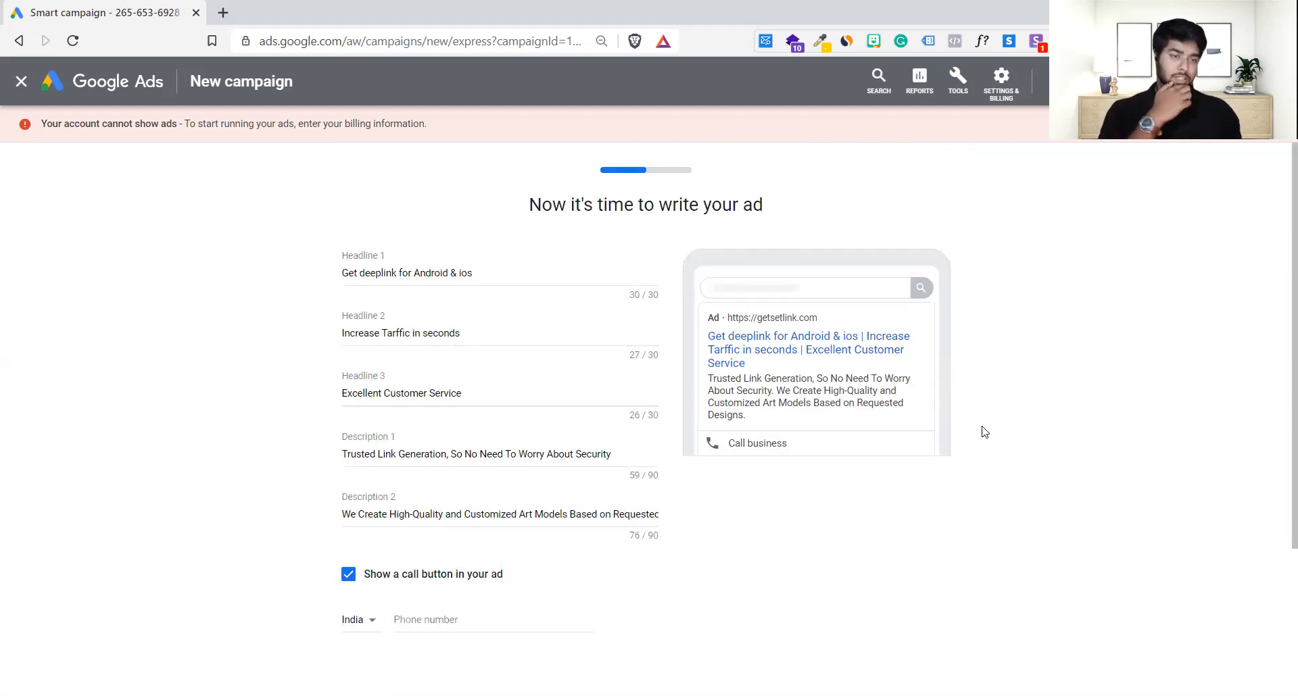
Step: Dismiss the pop-up and keep the ad's call button switched on
right_click(775, 425)
left_click(691, 492)
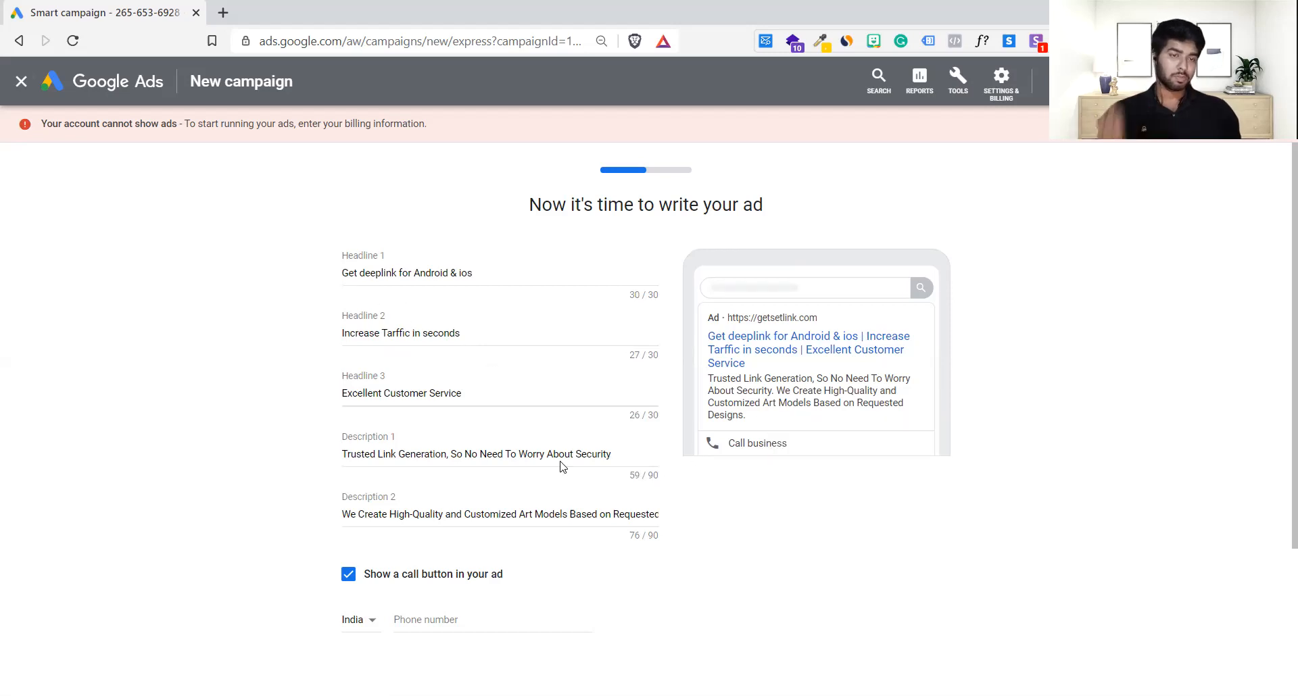
scroll(562, 466, "down", 1)
scroll(482, 423, "down", 1)
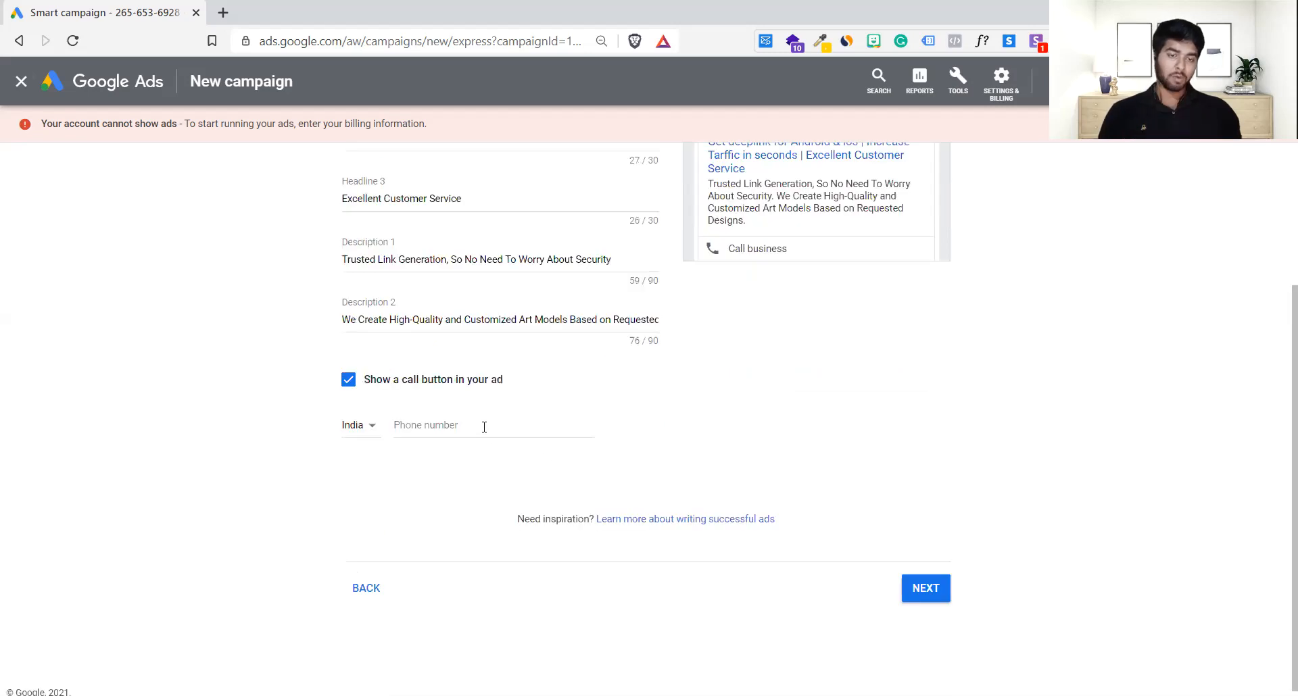
scroll(484, 423, "up", 2)
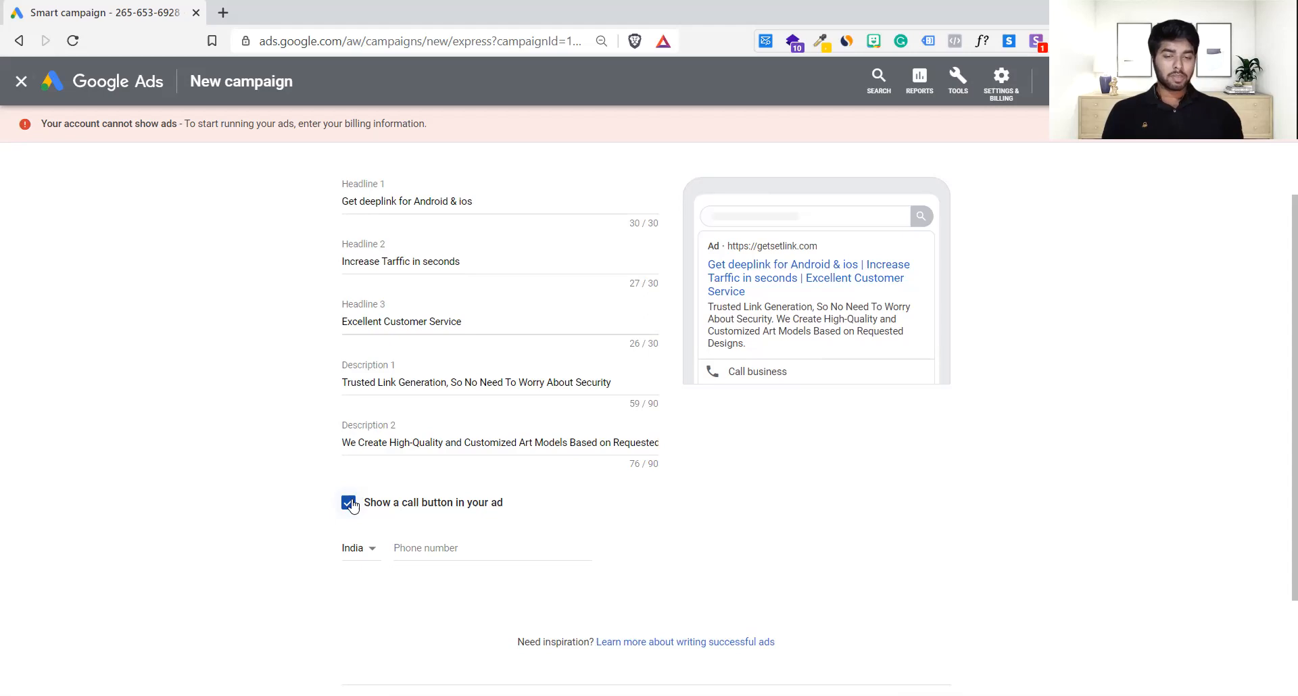
left_click(351, 506)
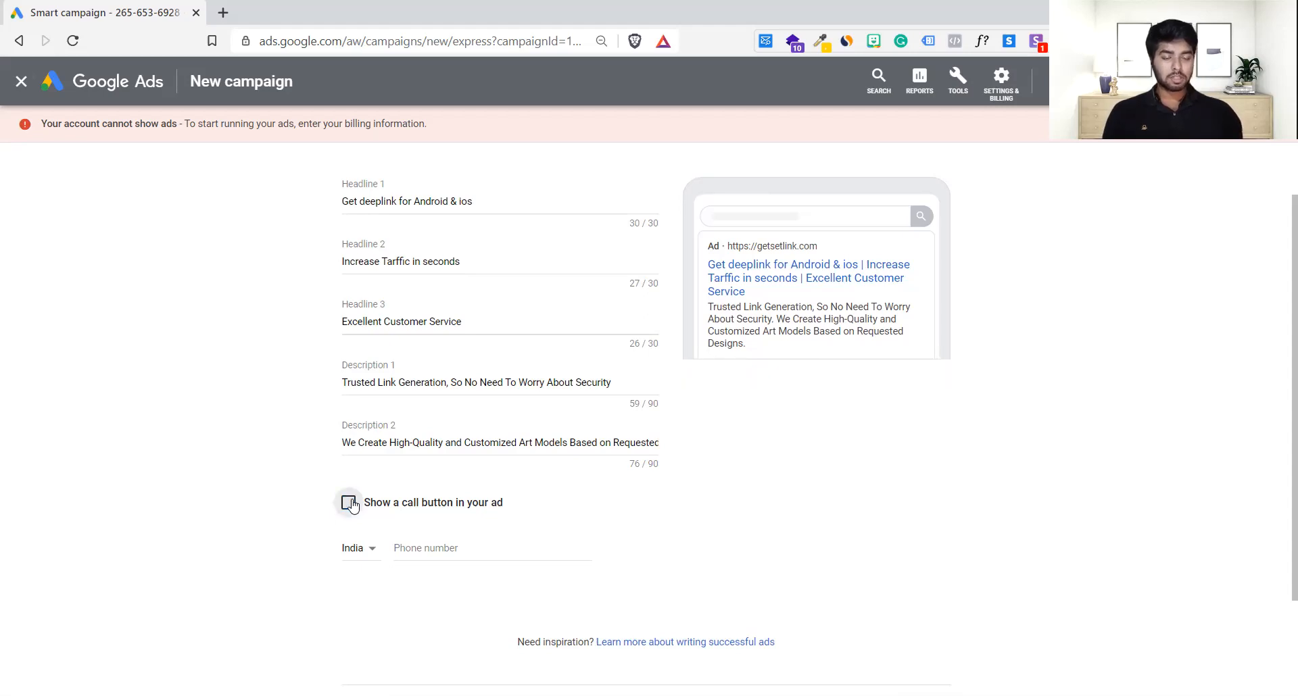
left_click(352, 506)
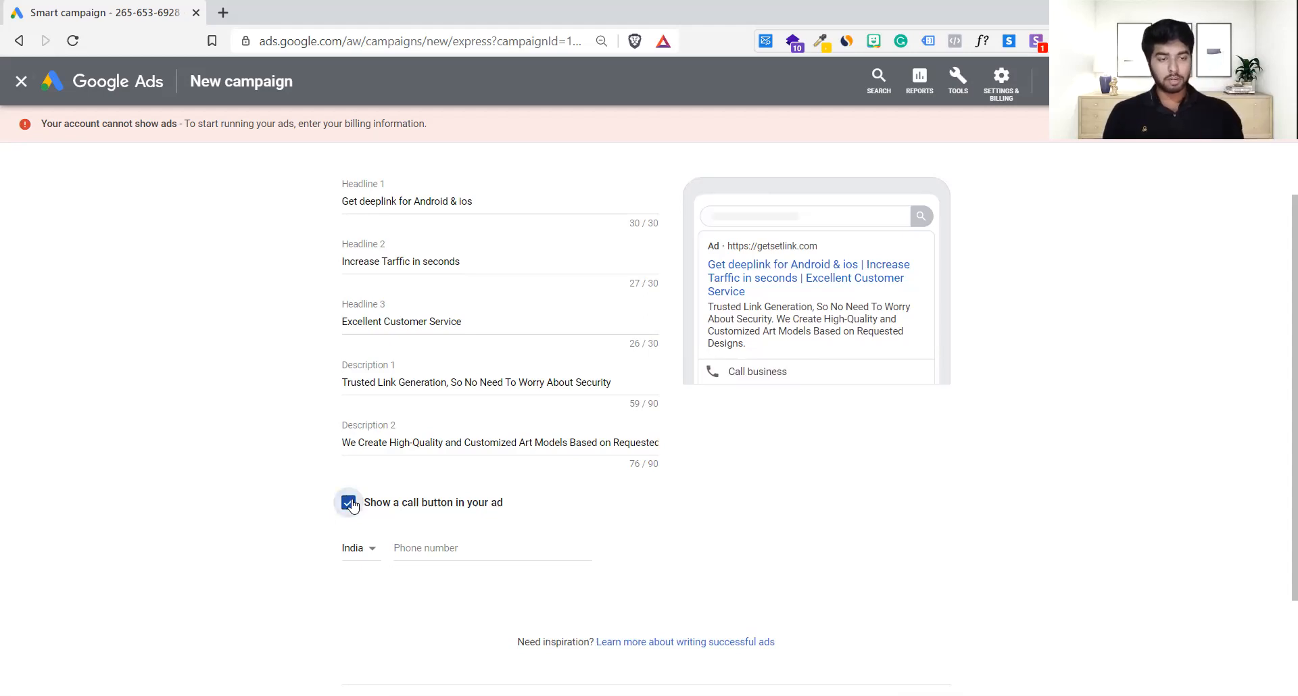
scroll(351, 506, "down", 2)
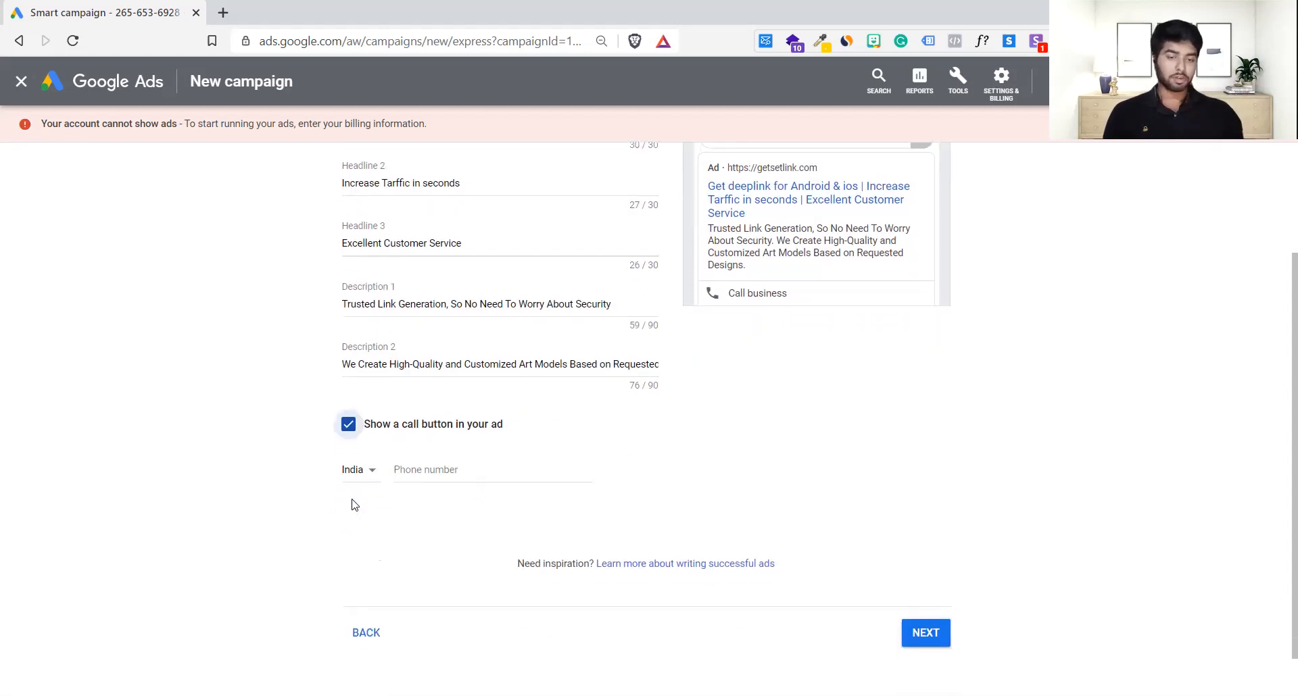
Step: Enter the business phone number in the Phone number field
left_click(467, 466)
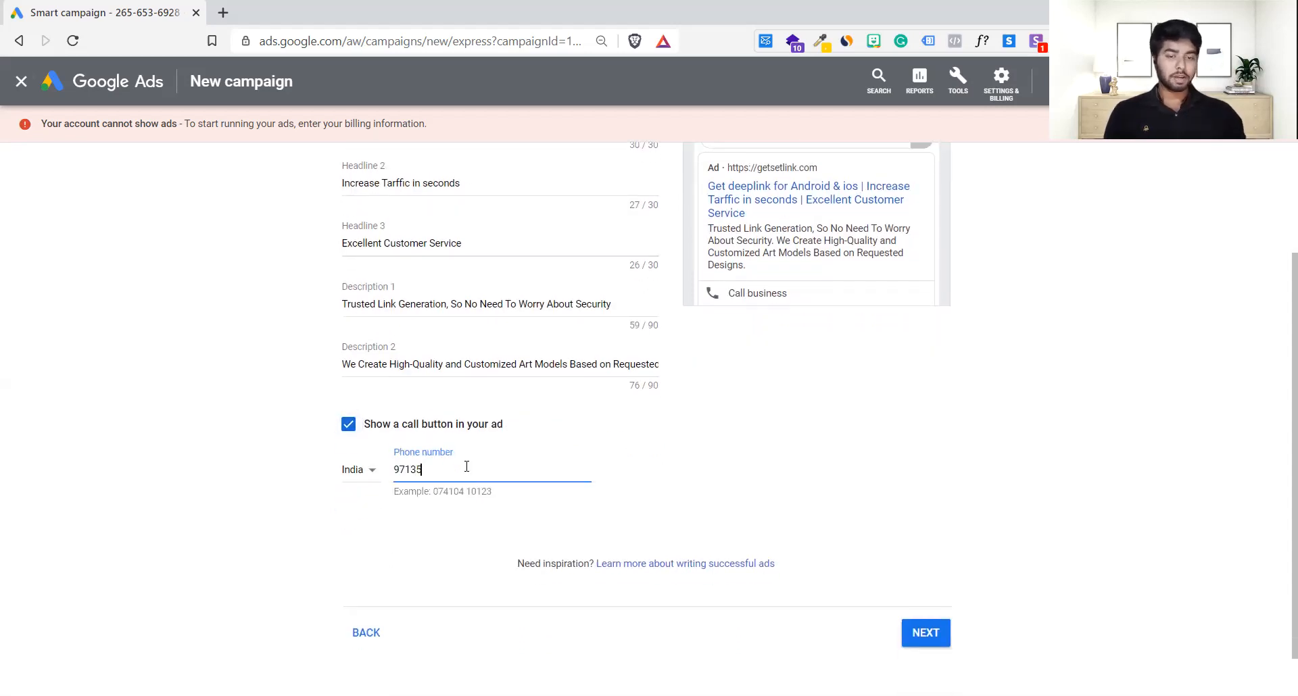
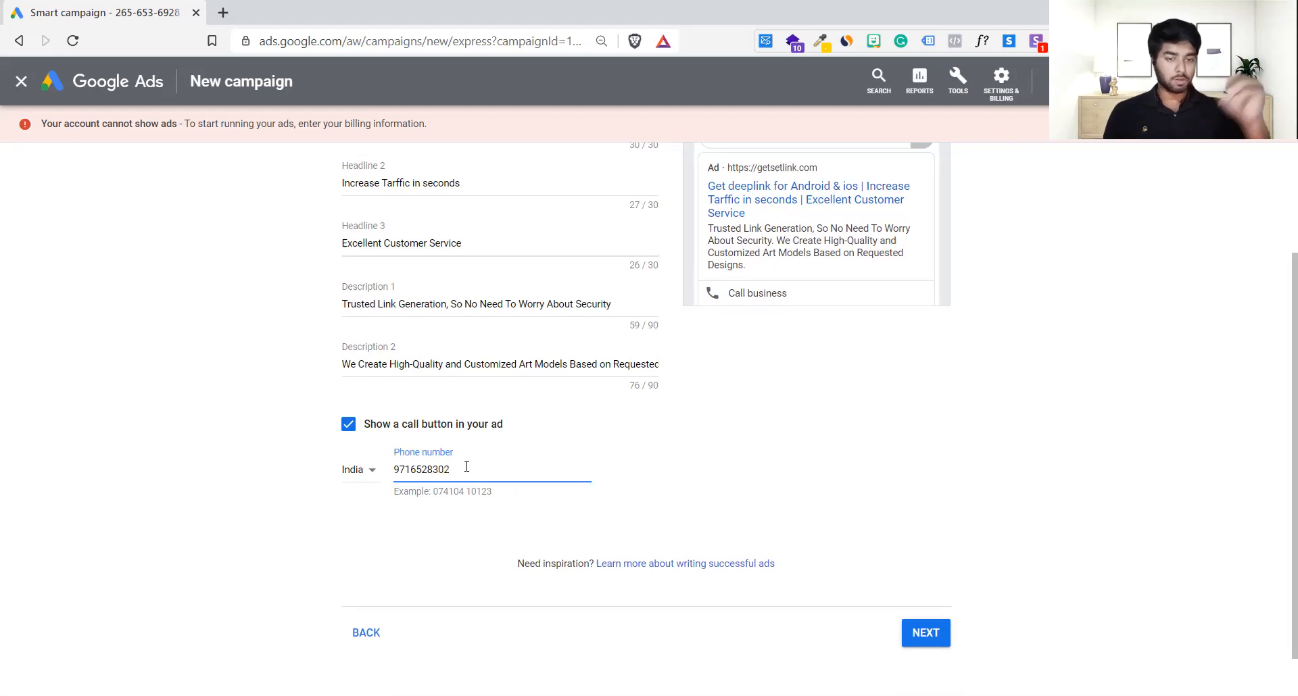
left_click(739, 484)
Step: Submit the ad step to move on to keyword themes
scroll(740, 485, "up", 2)
scroll(740, 484, "down", 3)
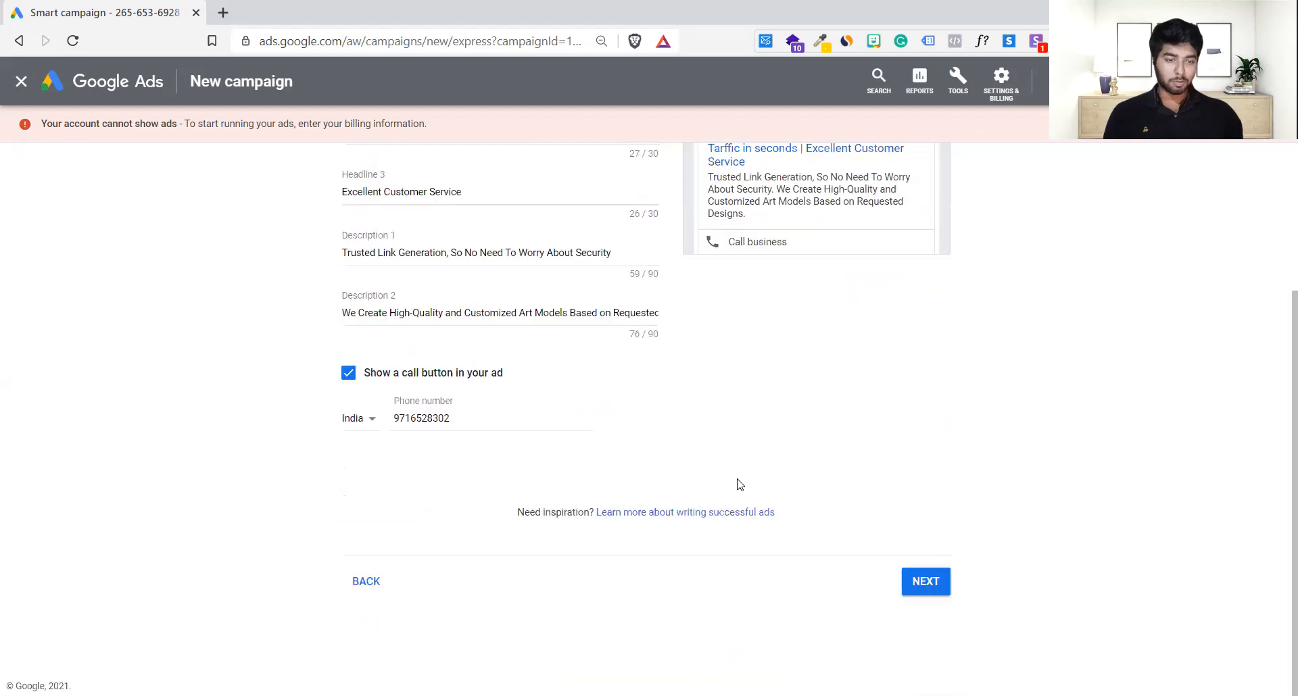
scroll(866, 522, "up", 4)
scroll(866, 522, "down", 2)
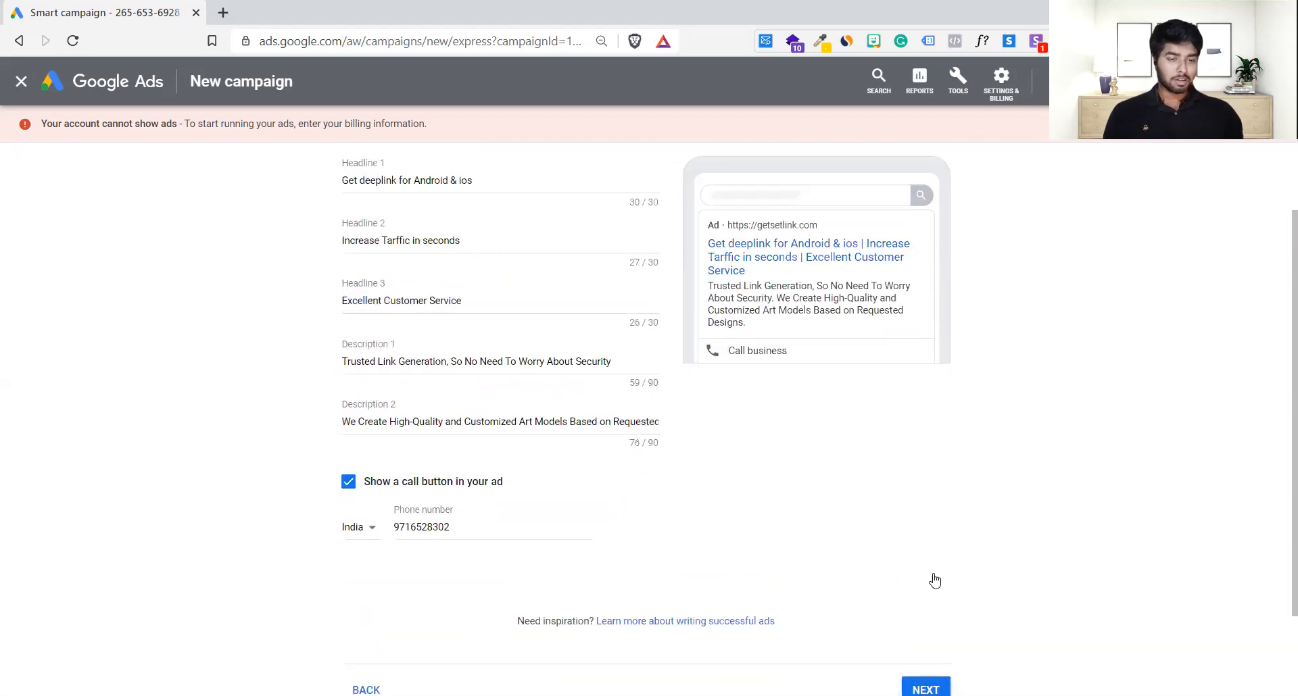
scroll(936, 578, "down", 2)
left_click(935, 580)
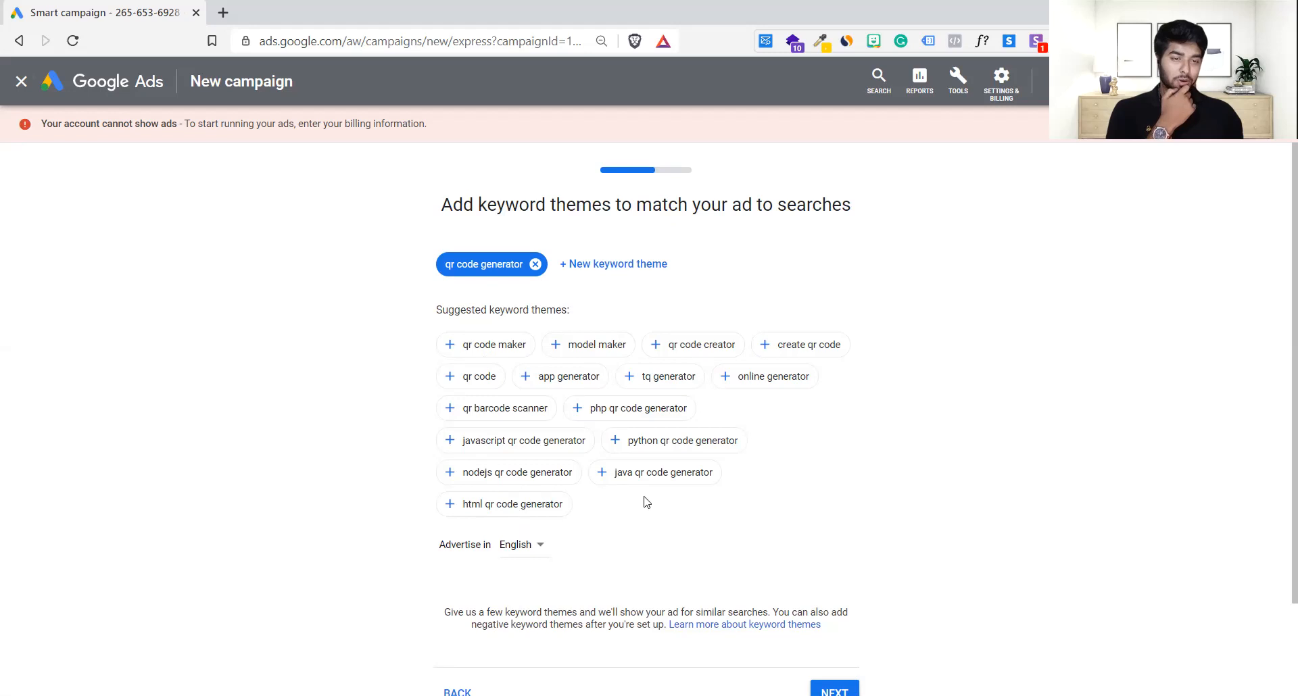
Step: Scroll through the keyword themes page to review the suggested themes
scroll(678, 493, "down", 3)
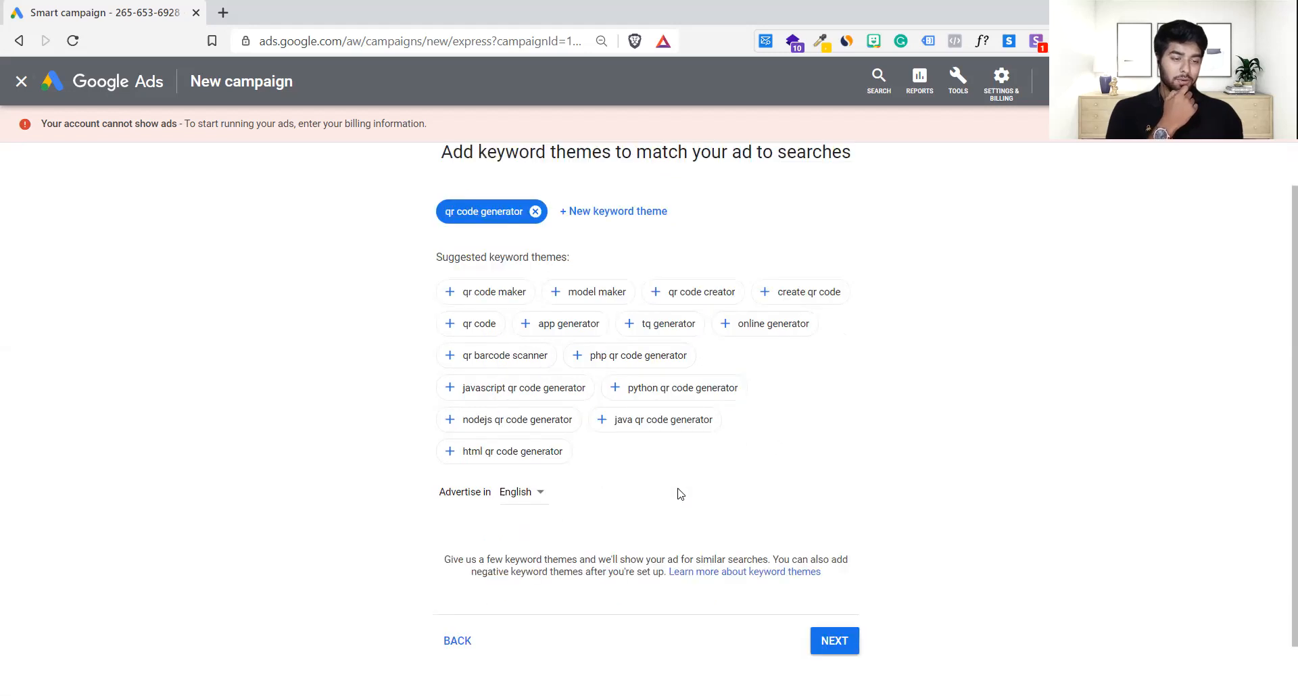
scroll(679, 493, "up", 3)
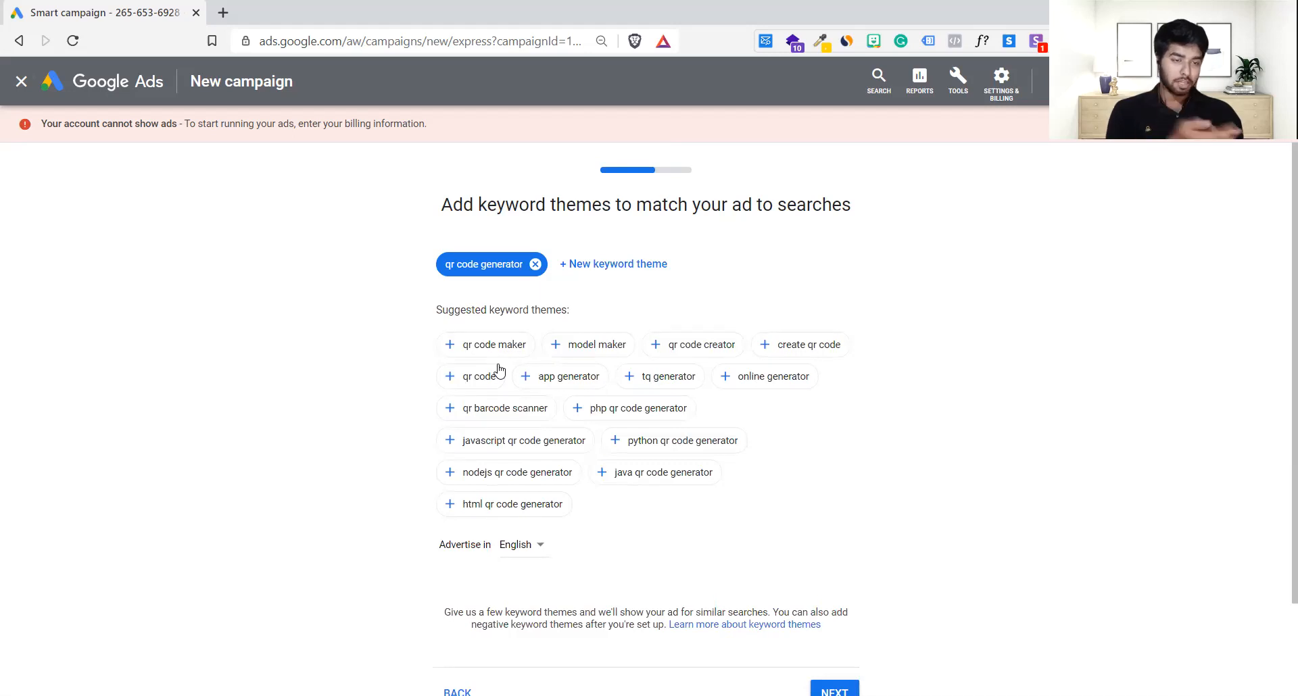
Step: Add 'instagram deeplink' as a keyword theme alongside 'qr code generator'
left_click(626, 272)
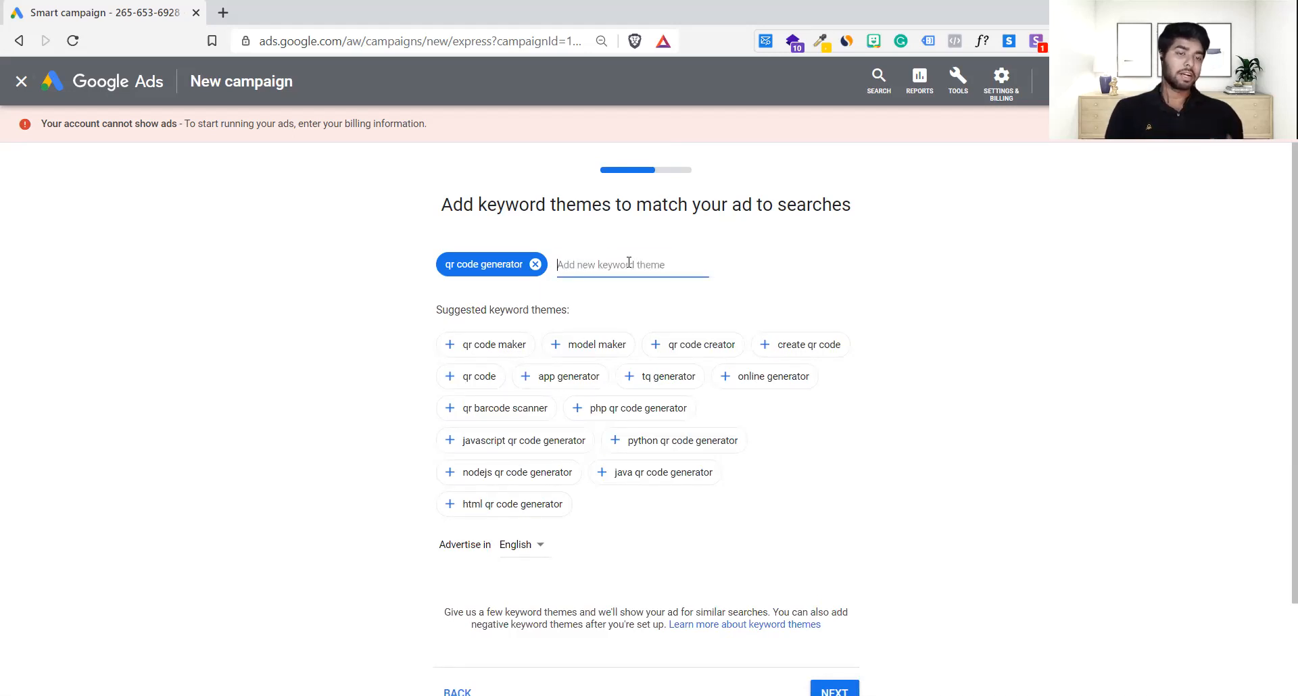
type("deeplink")
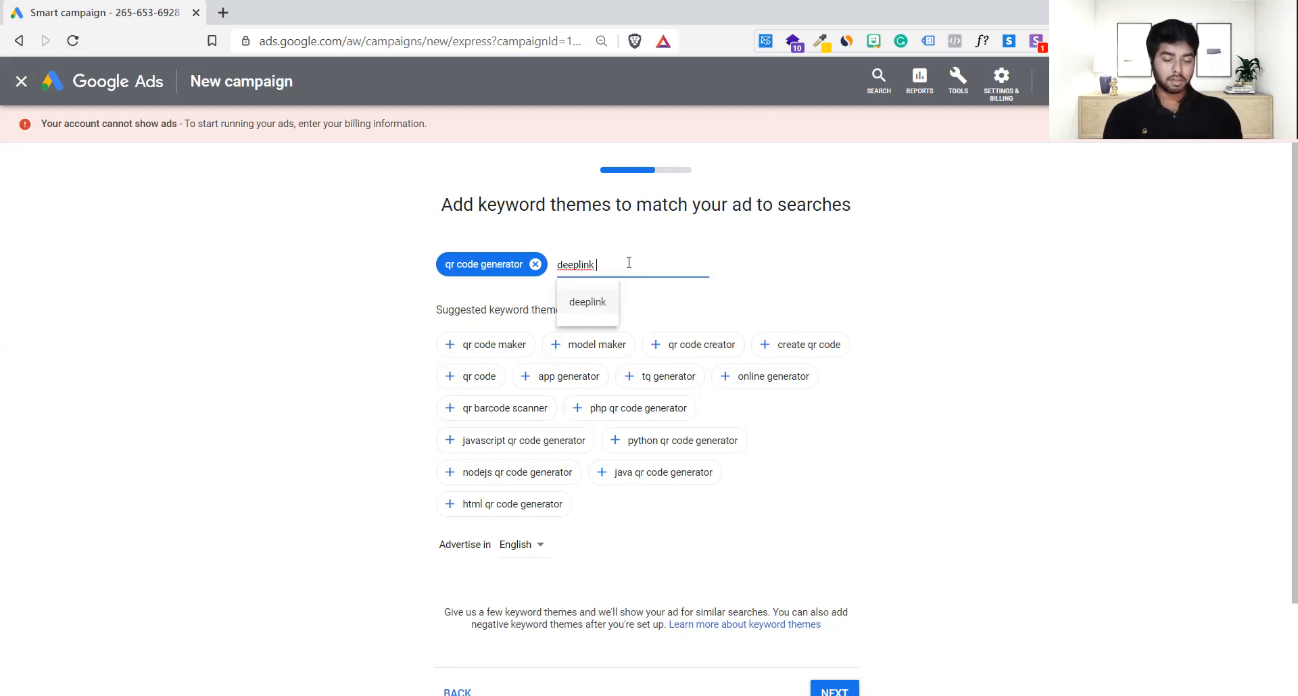
key("ctrl+a")
key("BackSpace")
type("instagram")
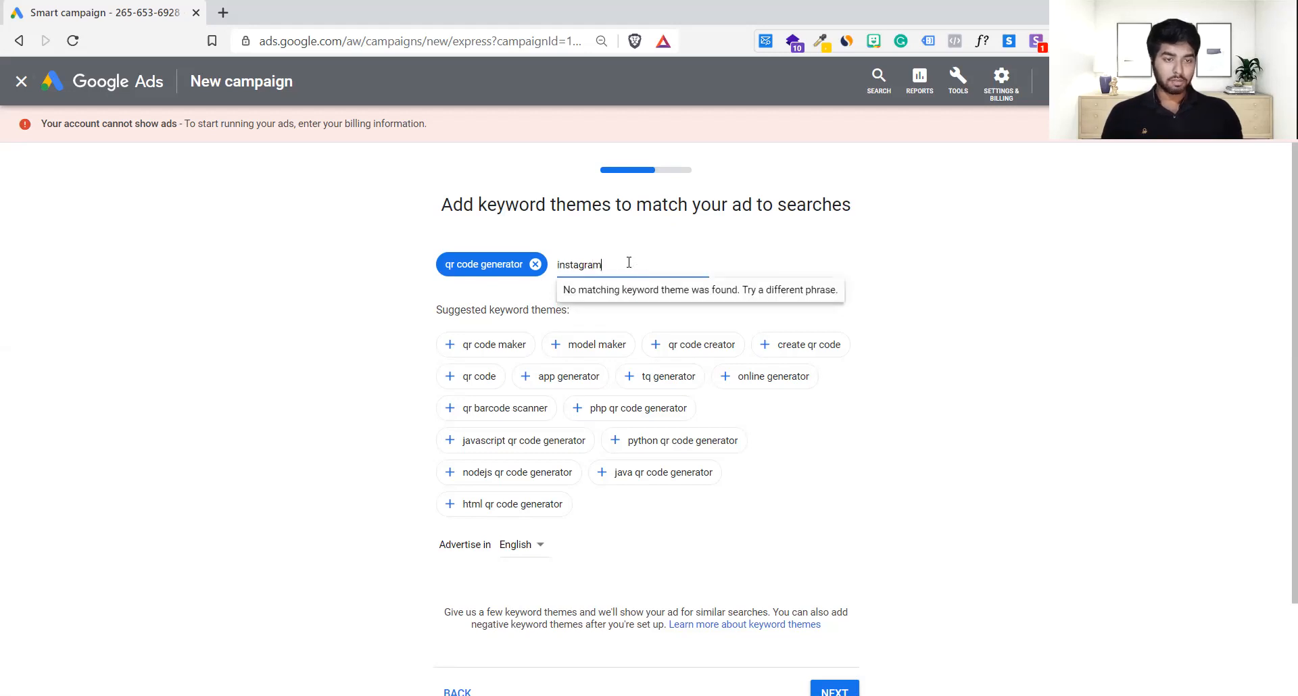
type(" deeplink")
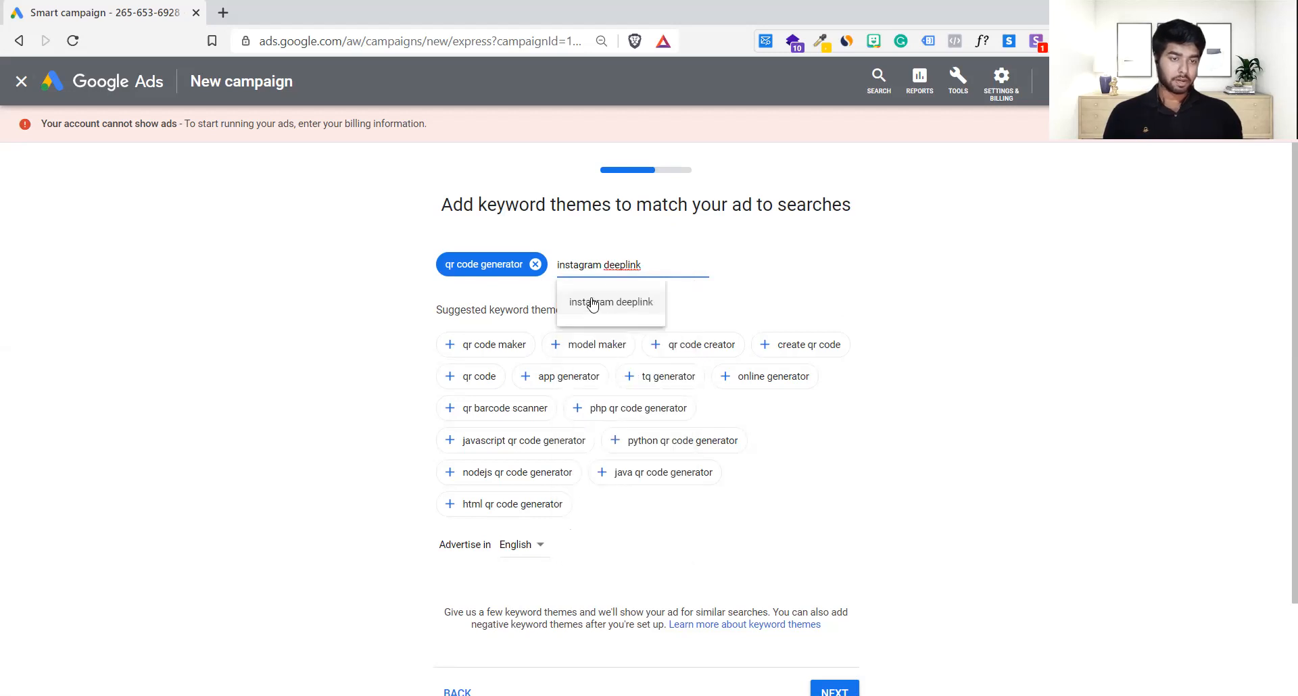
key("BackSpace")
key("BackSpace")
key("BackSpace")
key("BackSpace")
key("BackSpace")
key("BackSpace")
key("BackSpace")
key("BackSpace")
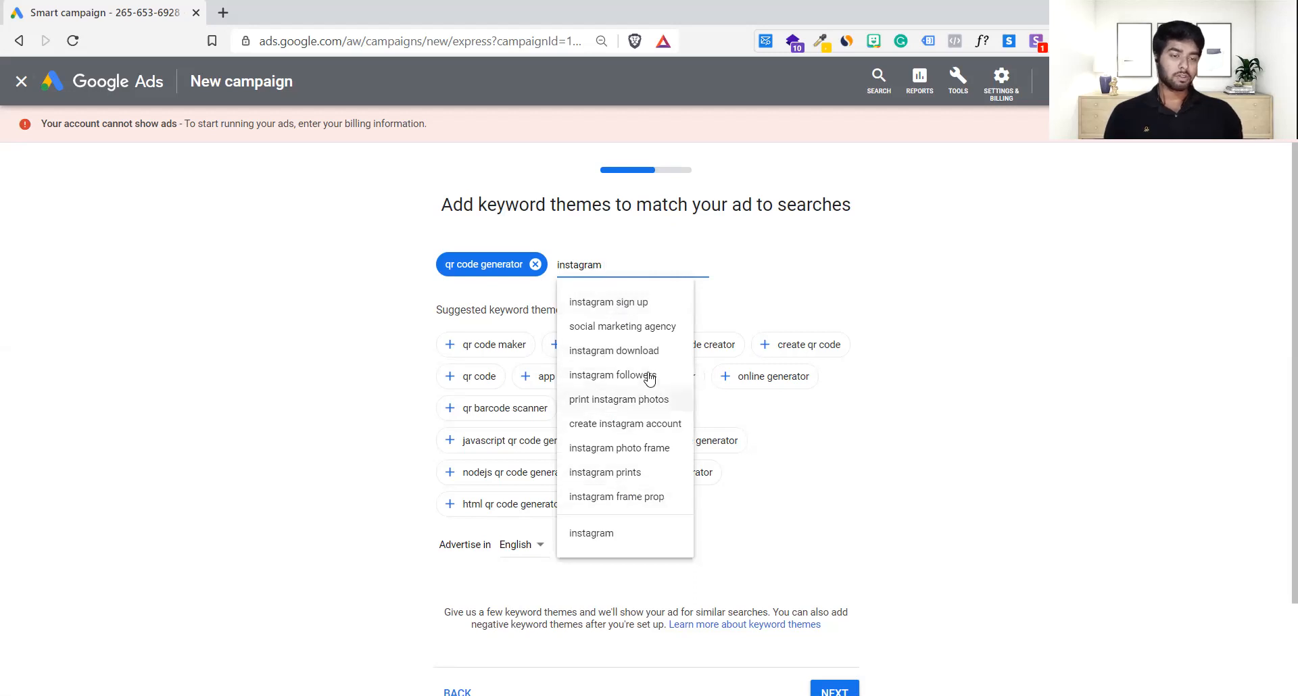
type("deeplink")
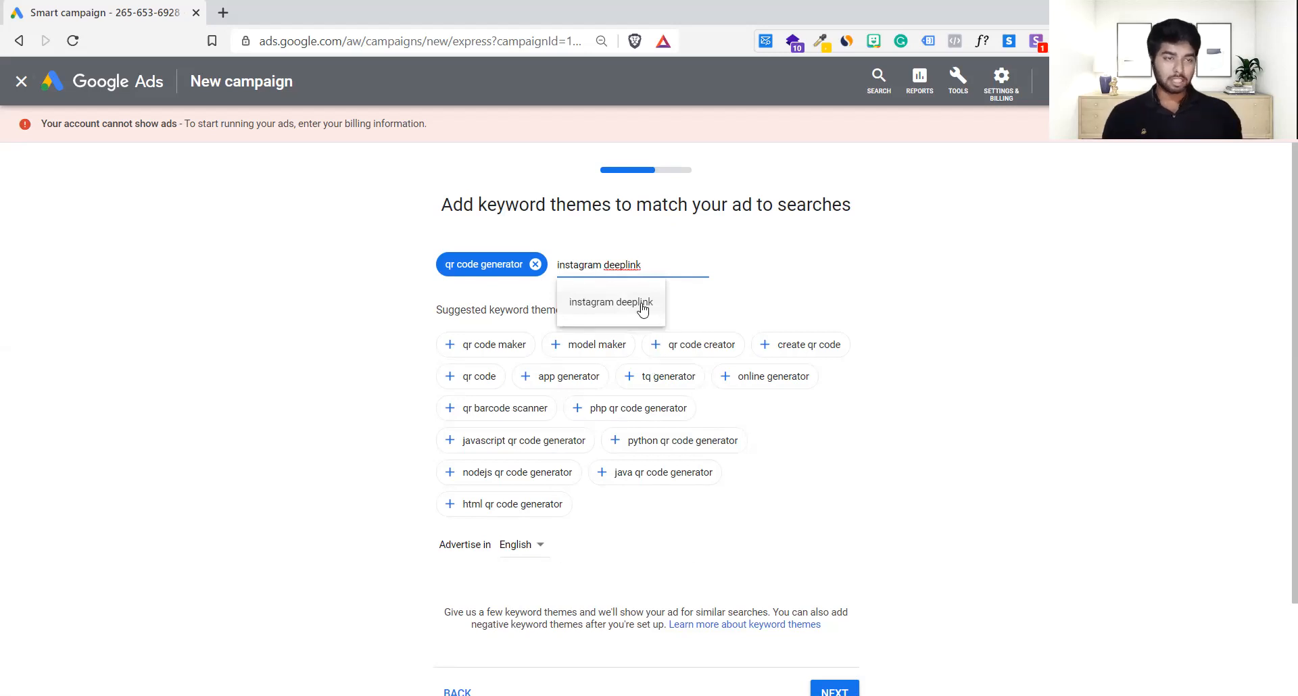
left_click(642, 310)
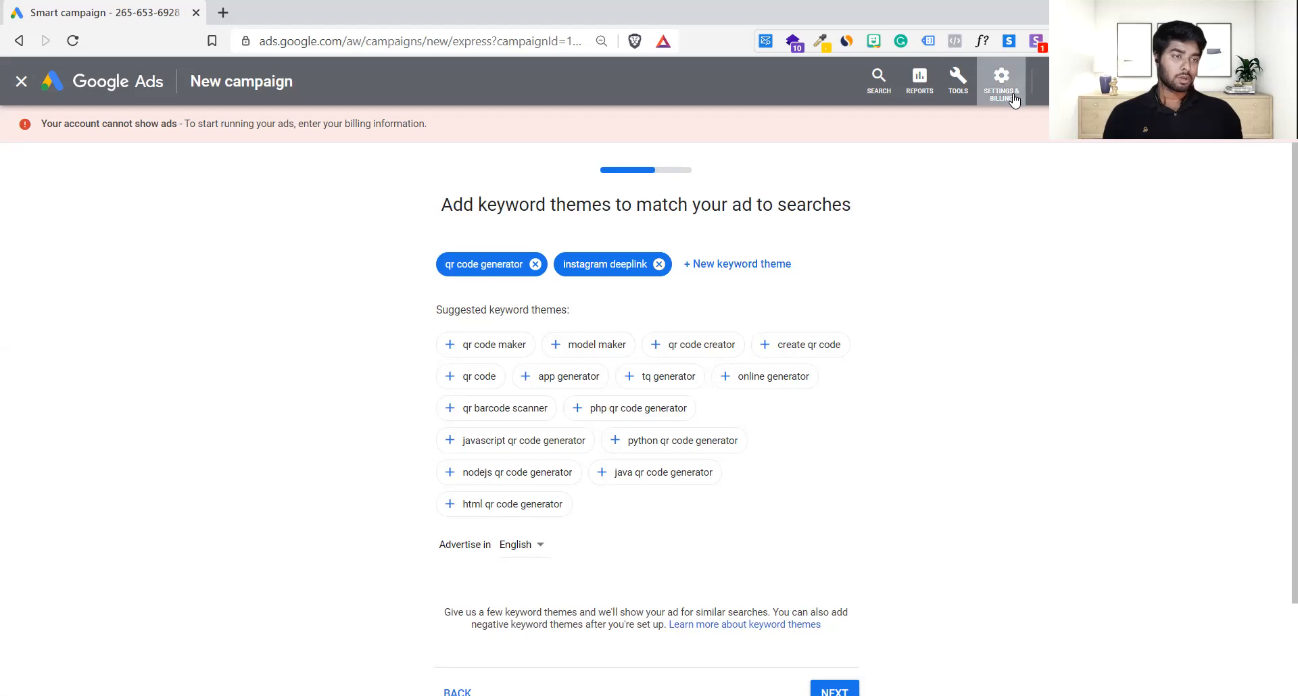
Step: Glance at the Settings & Billing and Tools menus, then close them
left_click(1000, 86)
left_click(964, 94)
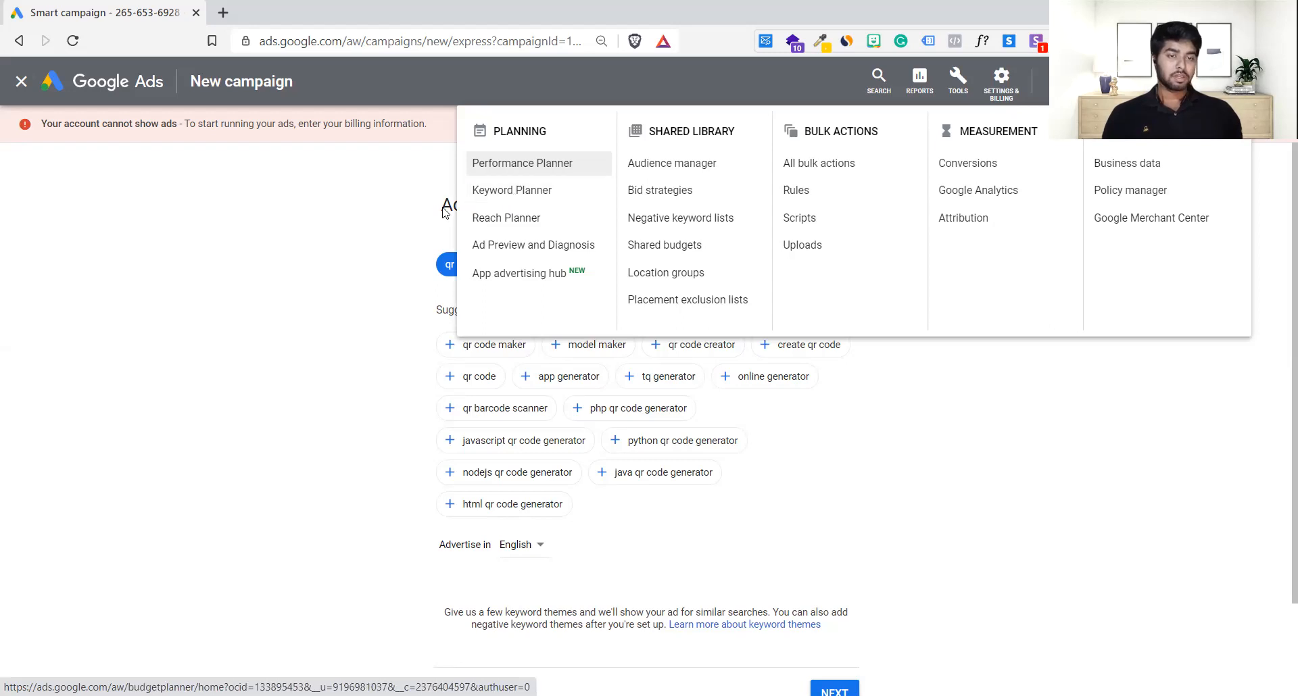
left_click(297, 290)
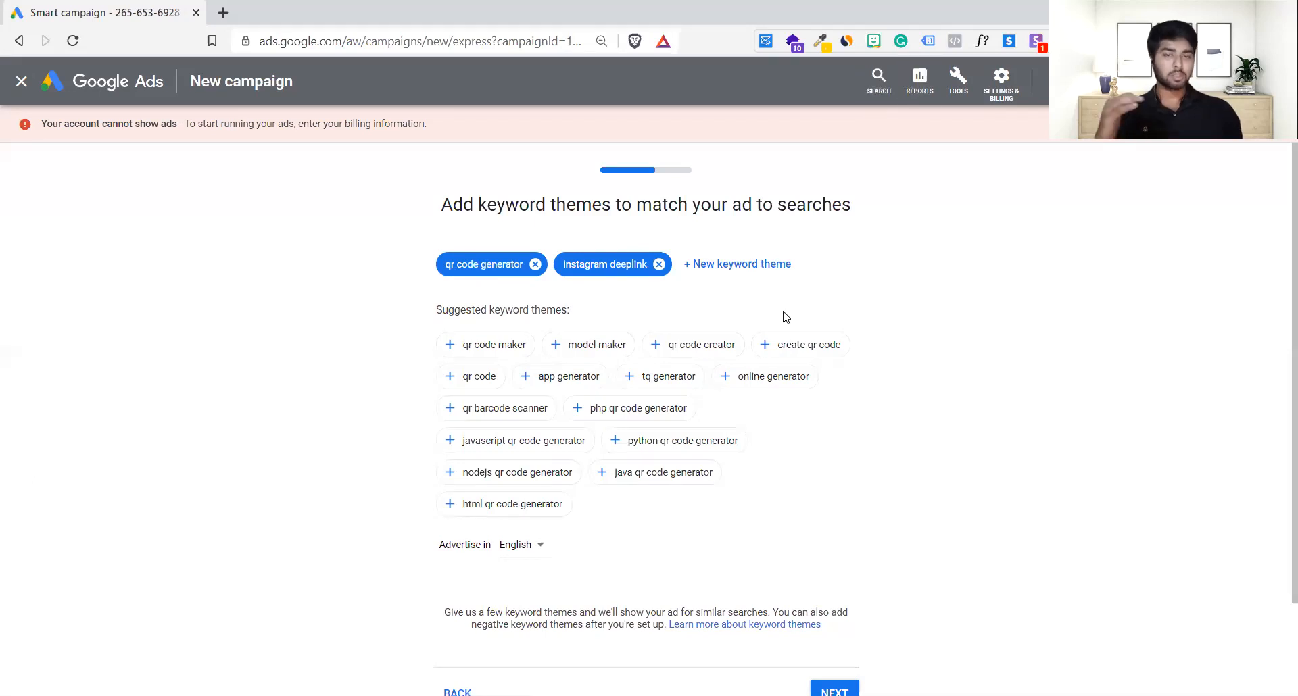
Step: Review the chosen keyword themes and continue to location targeting
scroll(674, 501, "down", 3)
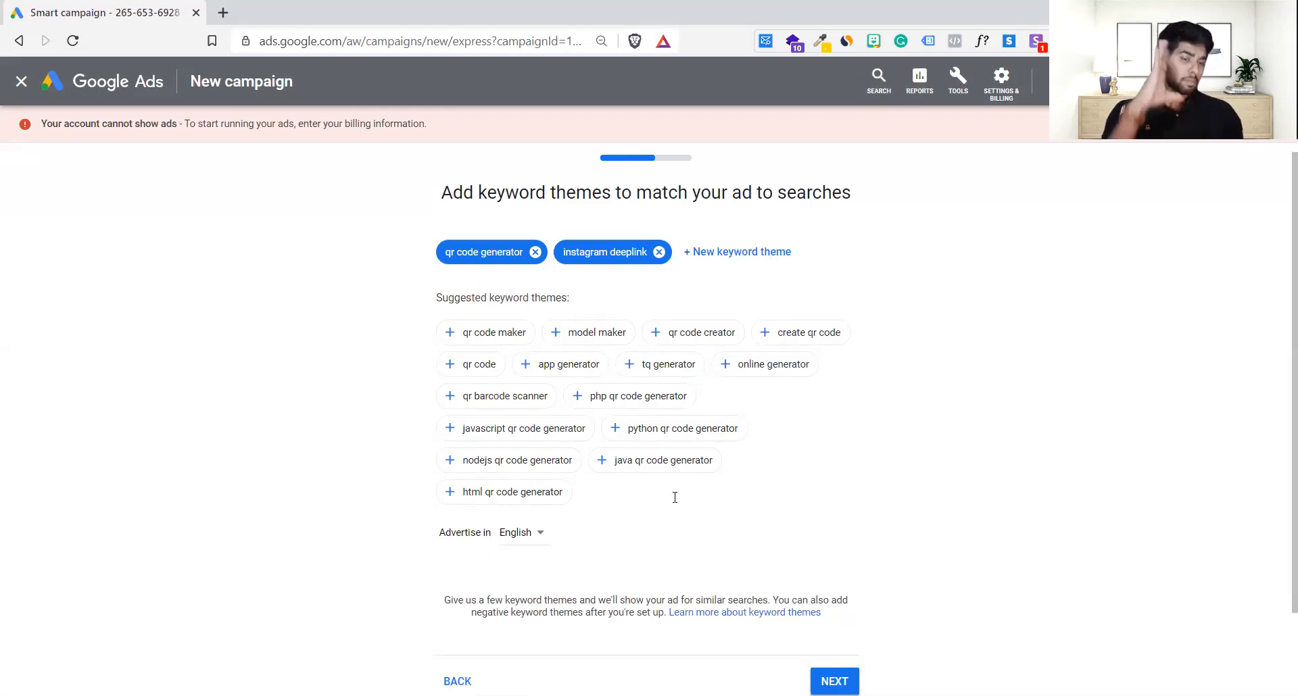
scroll(674, 501, "up", 3)
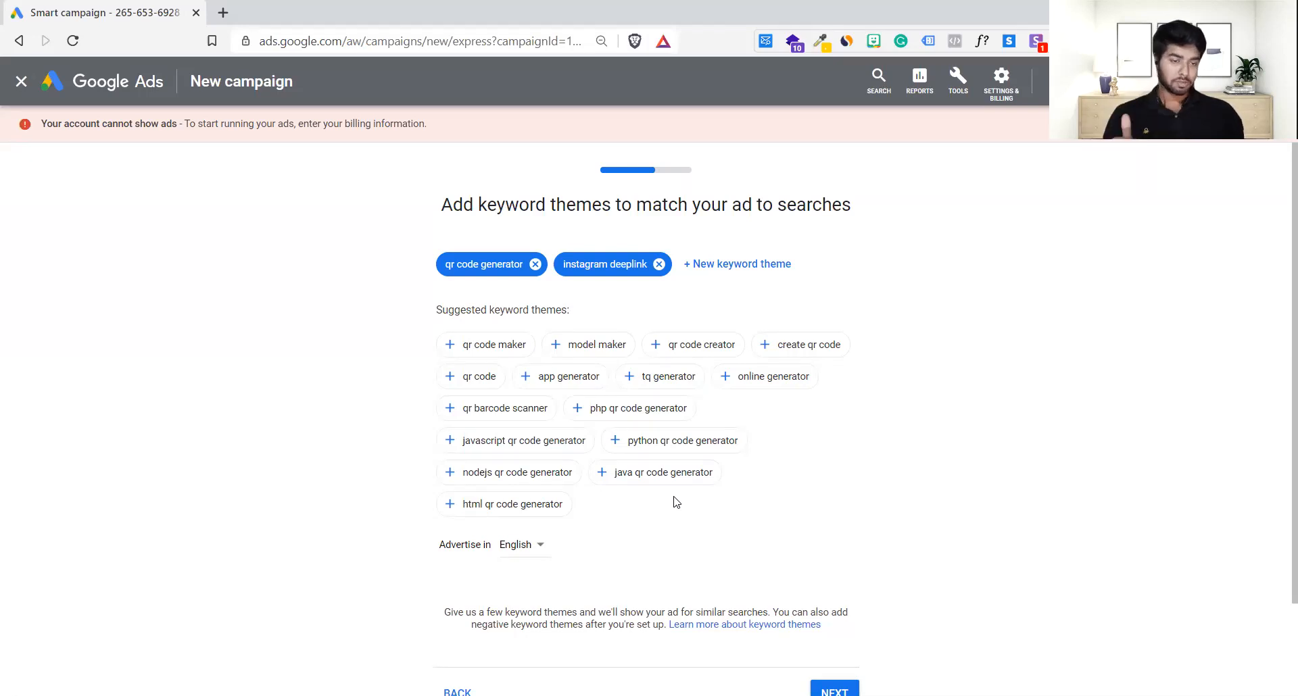
scroll(676, 501, "down", 1)
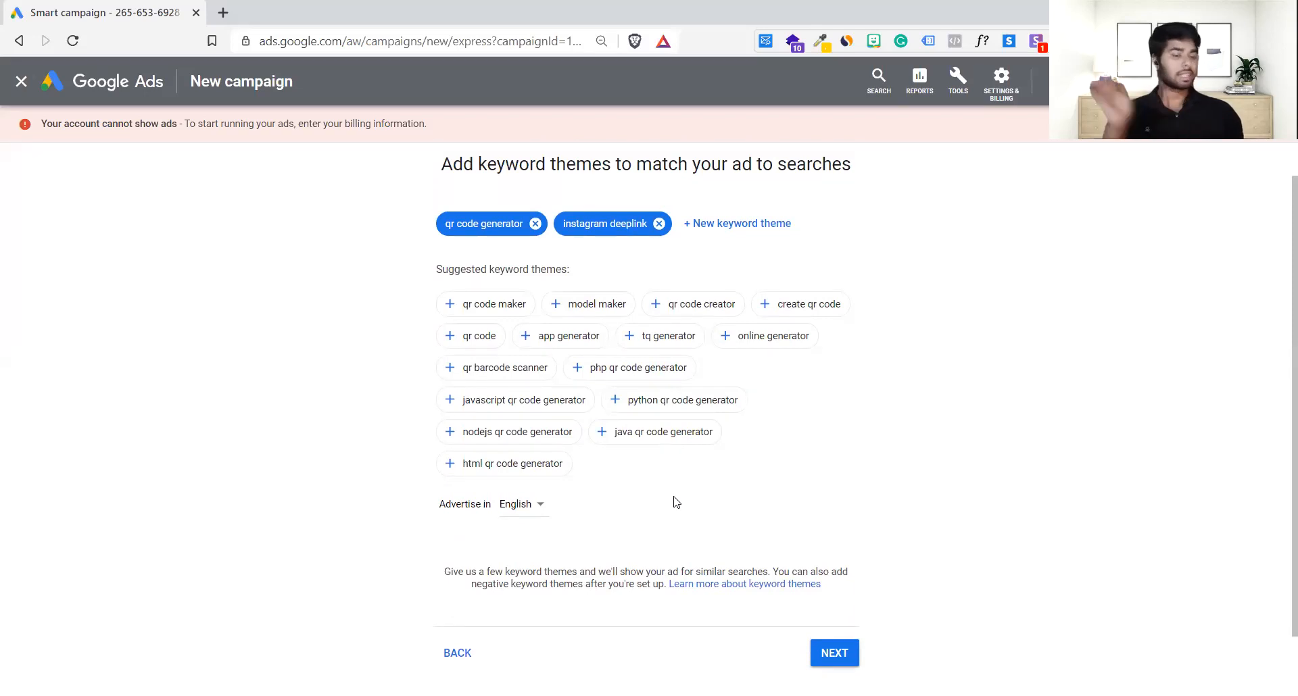
scroll(677, 502, "down", 2)
scroll(677, 501, "up", 2)
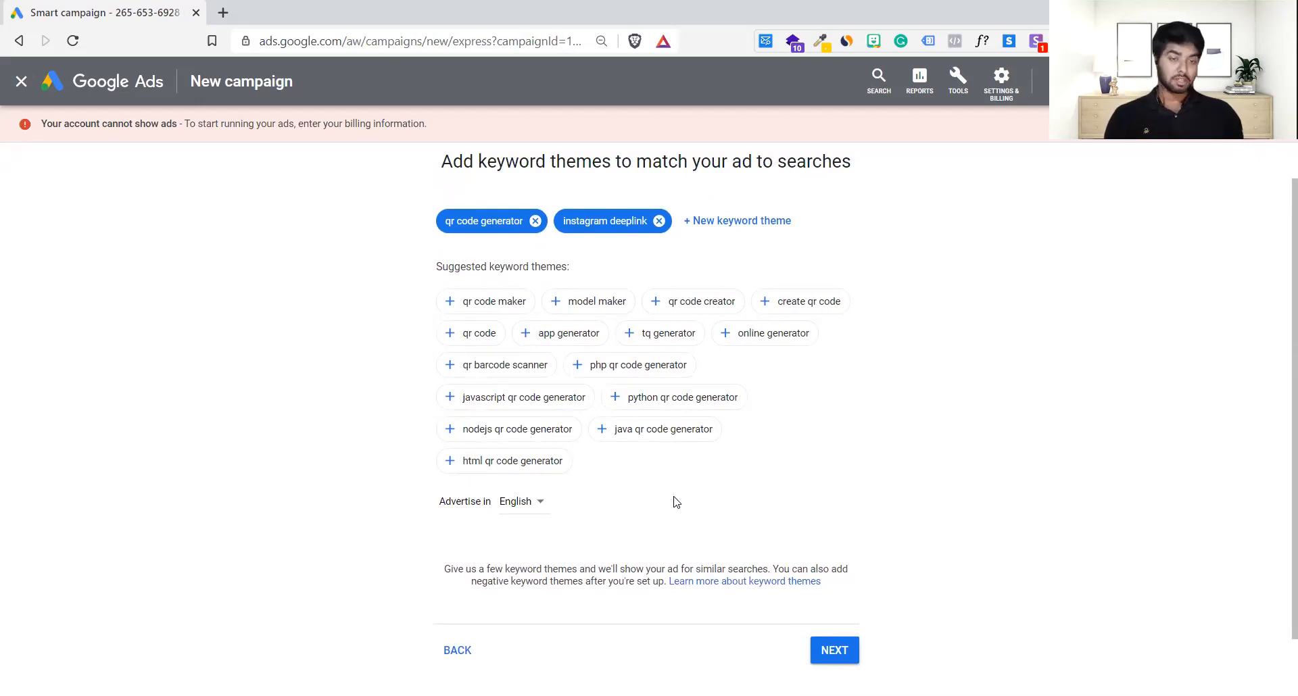
scroll(676, 502, "down", 1)
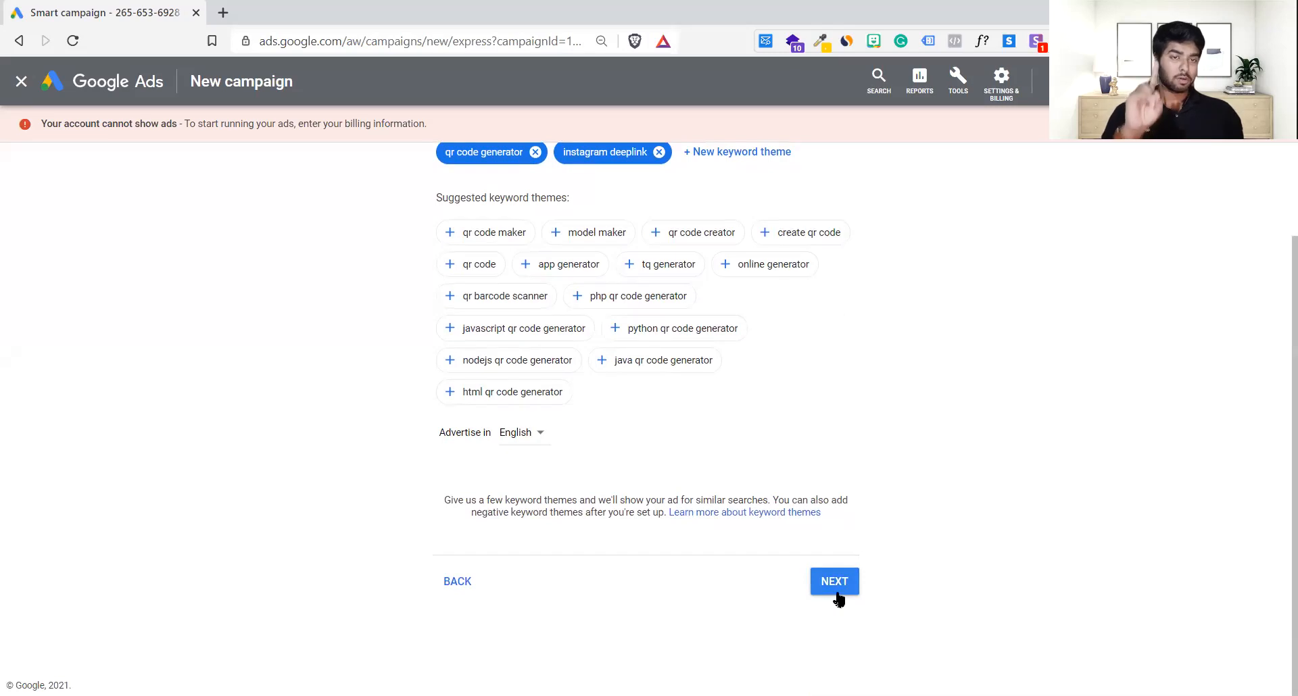
scroll(838, 600, "up", 1)
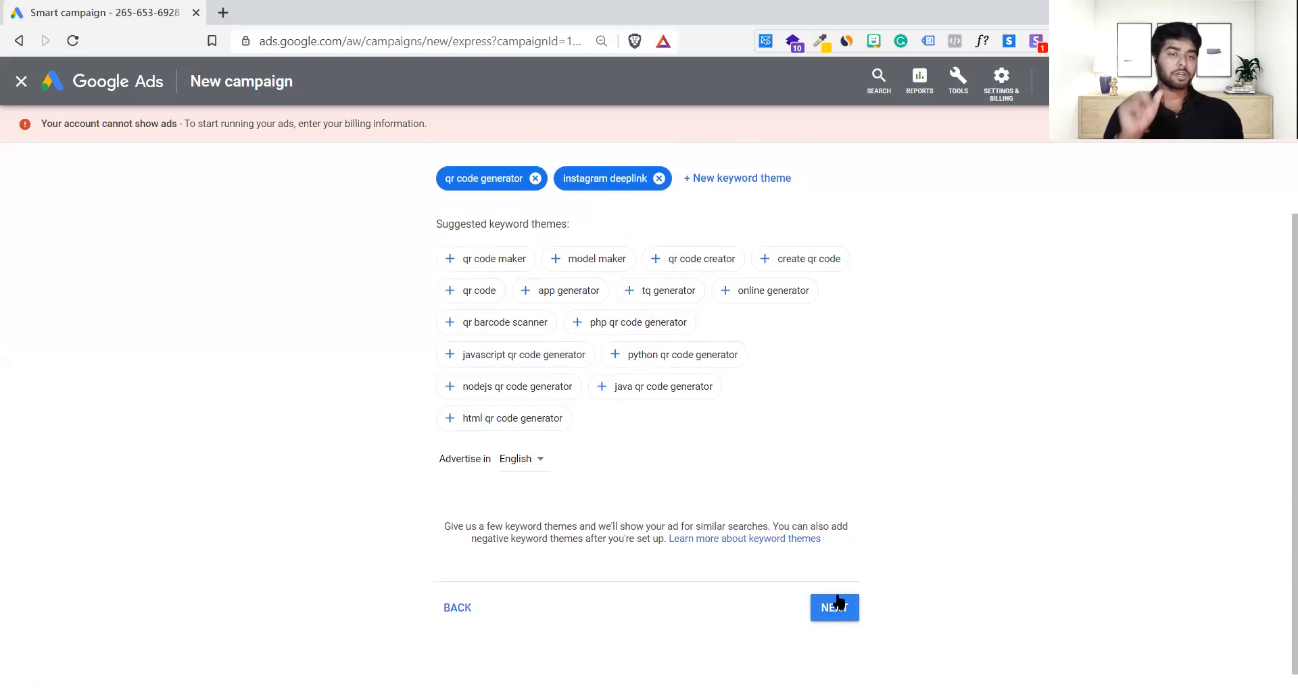
left_click(837, 607)
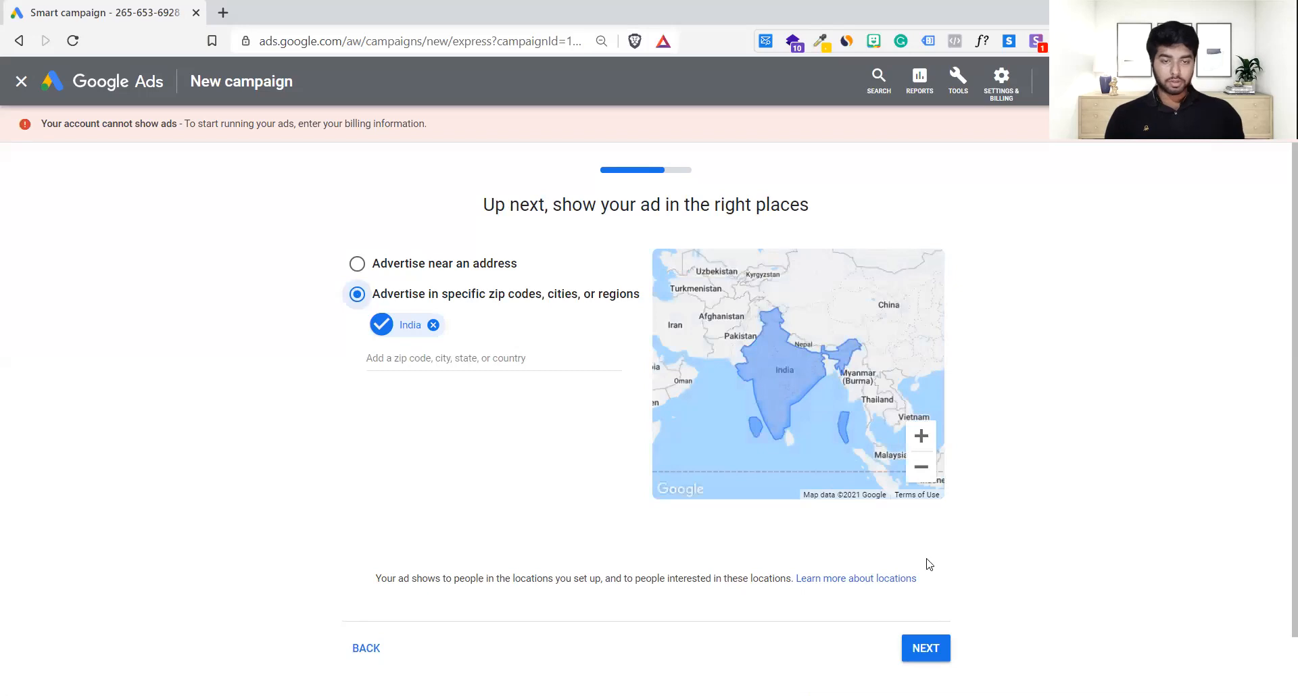
Step: Keep India as the location and pick the ₹407.10 daily budget option
scroll(520, 440, "down", 1)
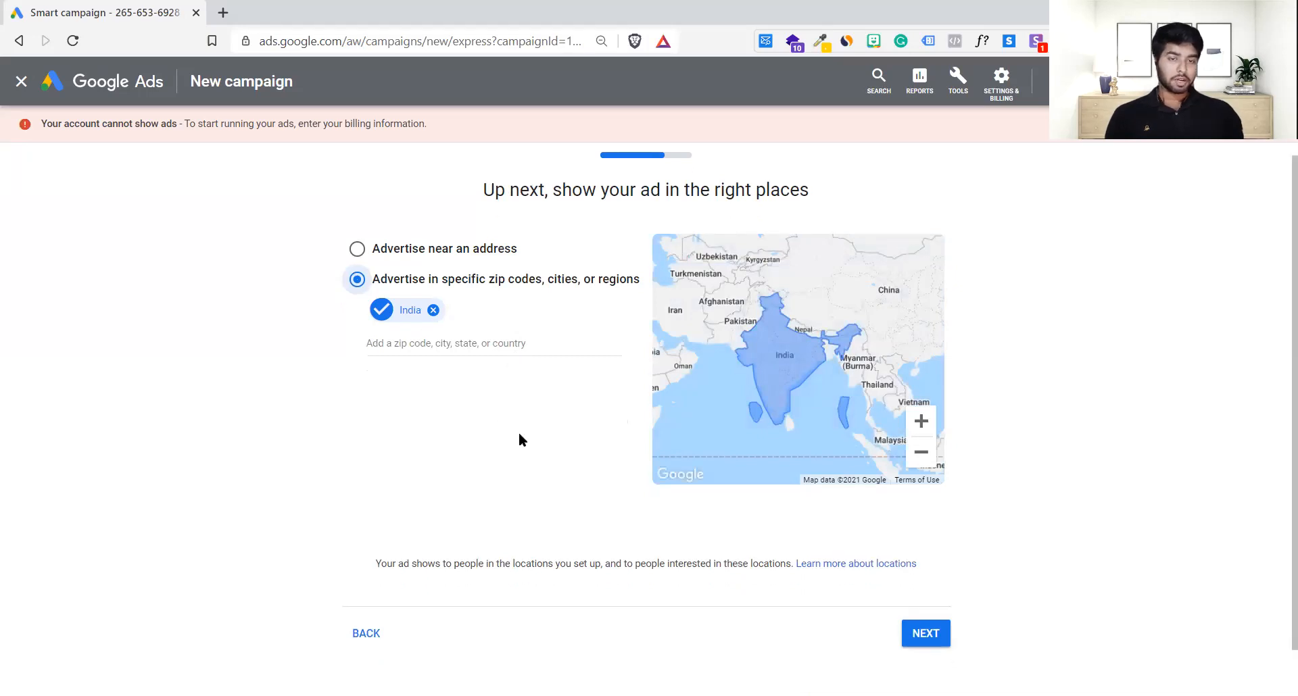
left_click(926, 583)
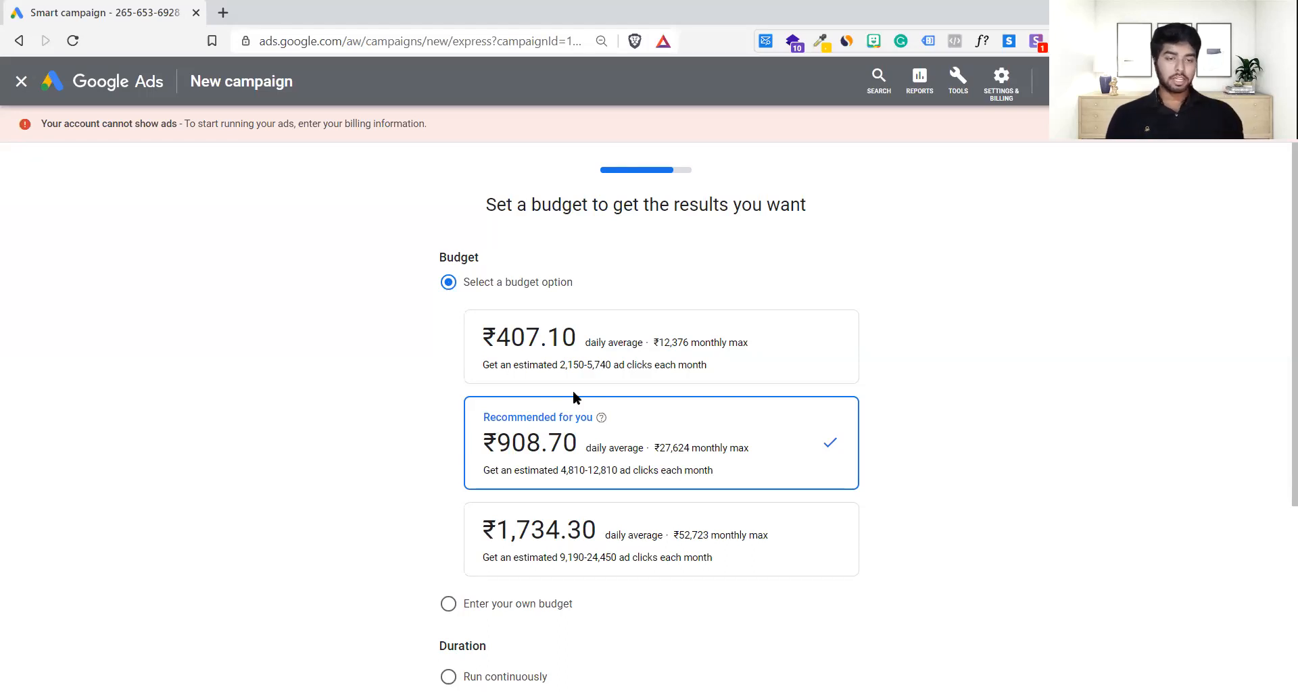
left_click(557, 366)
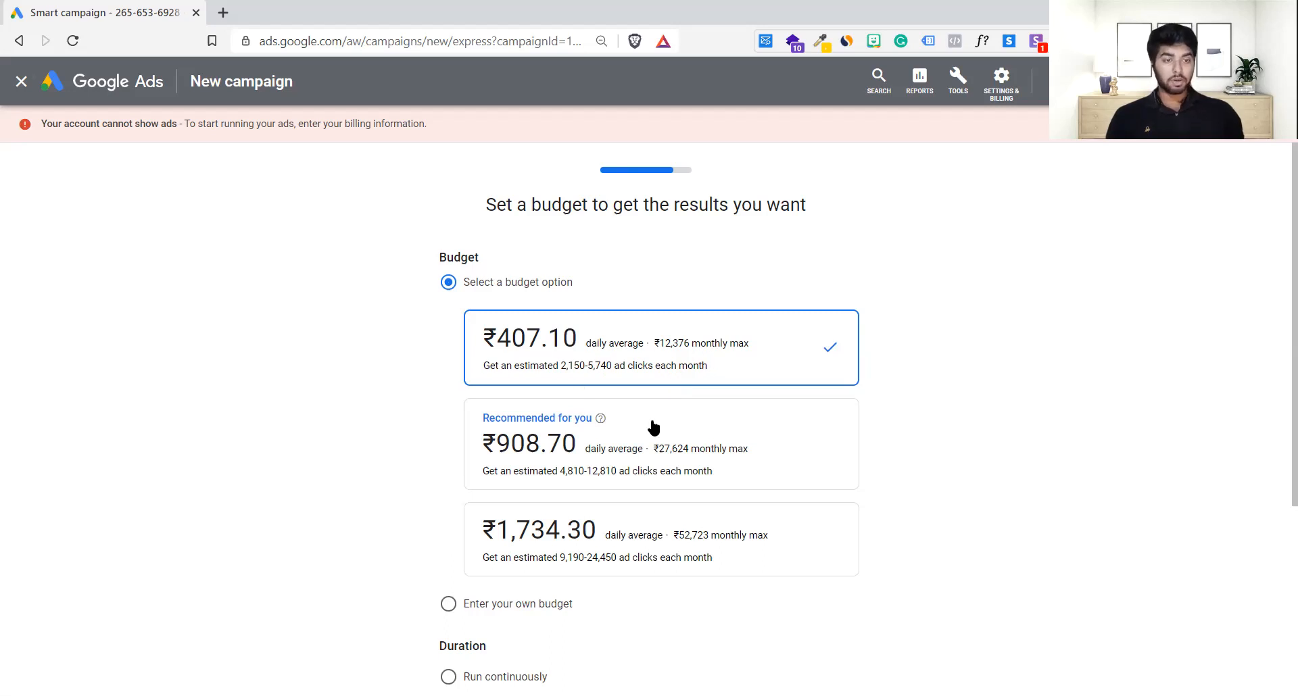
Step: Compare the budget cards and try a custom budget amount with the slider
scroll(669, 423, "down", 2)
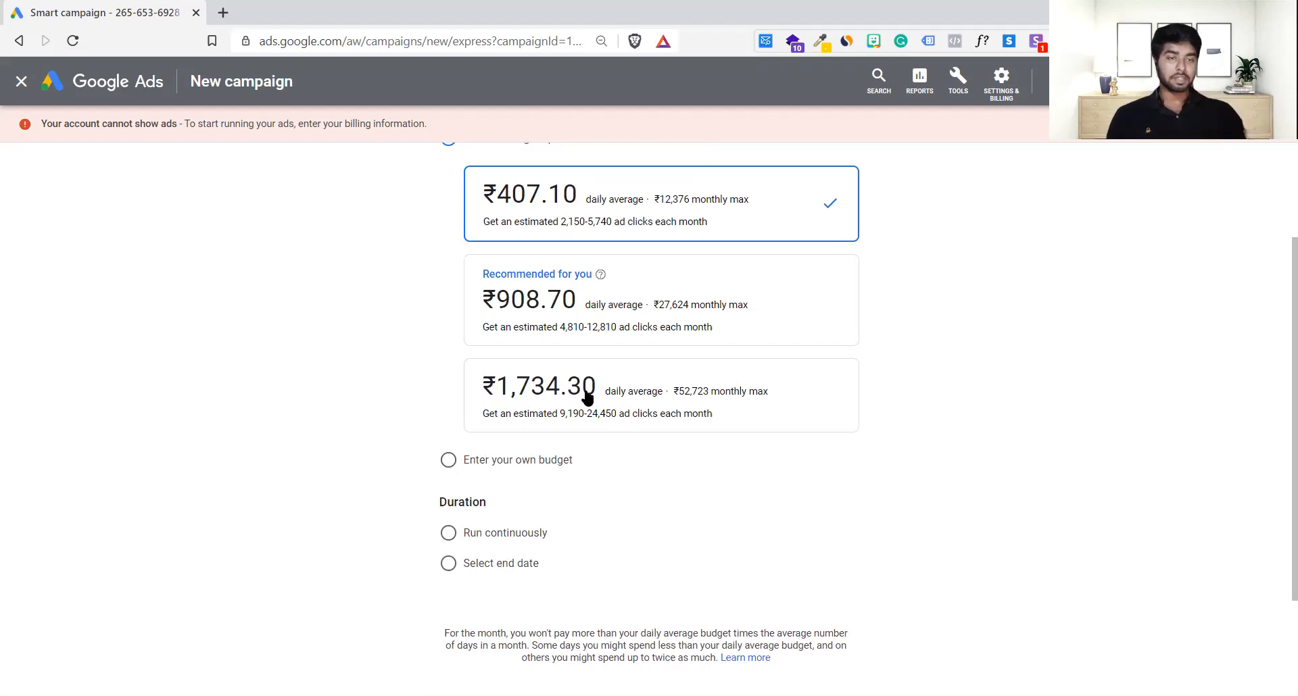
scroll(572, 263, "up", 1)
left_click_drag(703, 294, 561, 303)
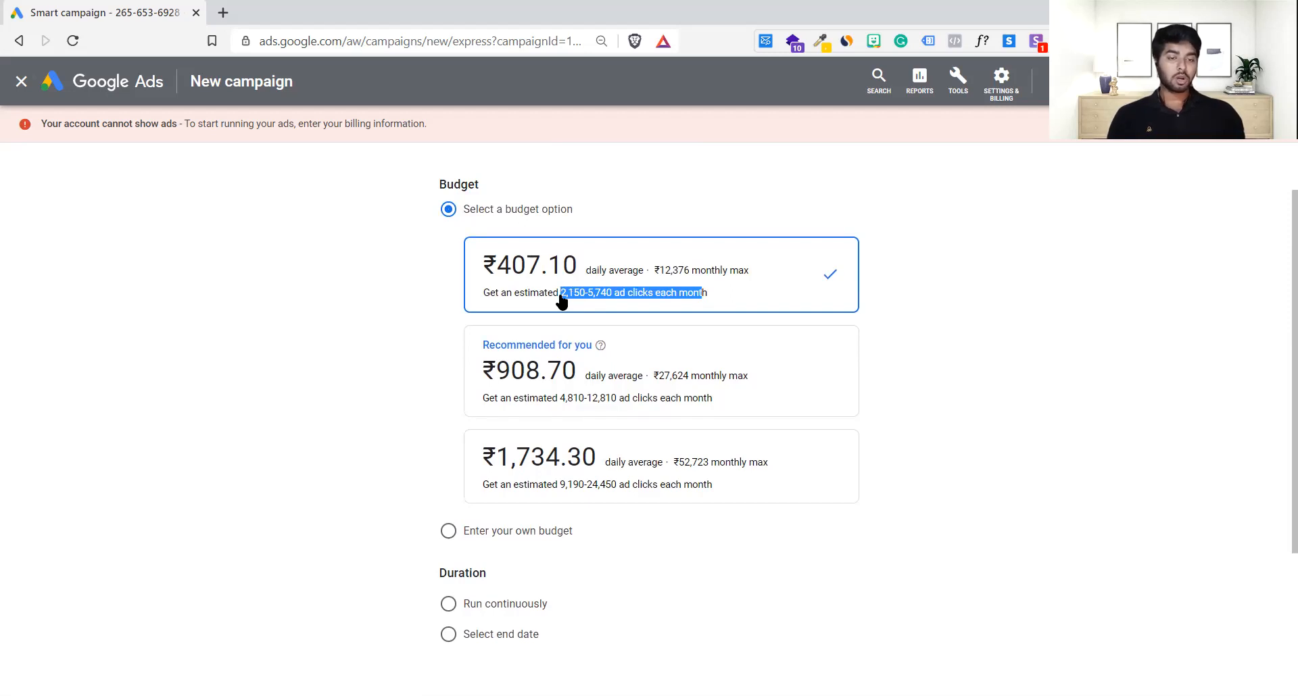
left_click(448, 531)
left_click_drag(545, 336, 508, 331)
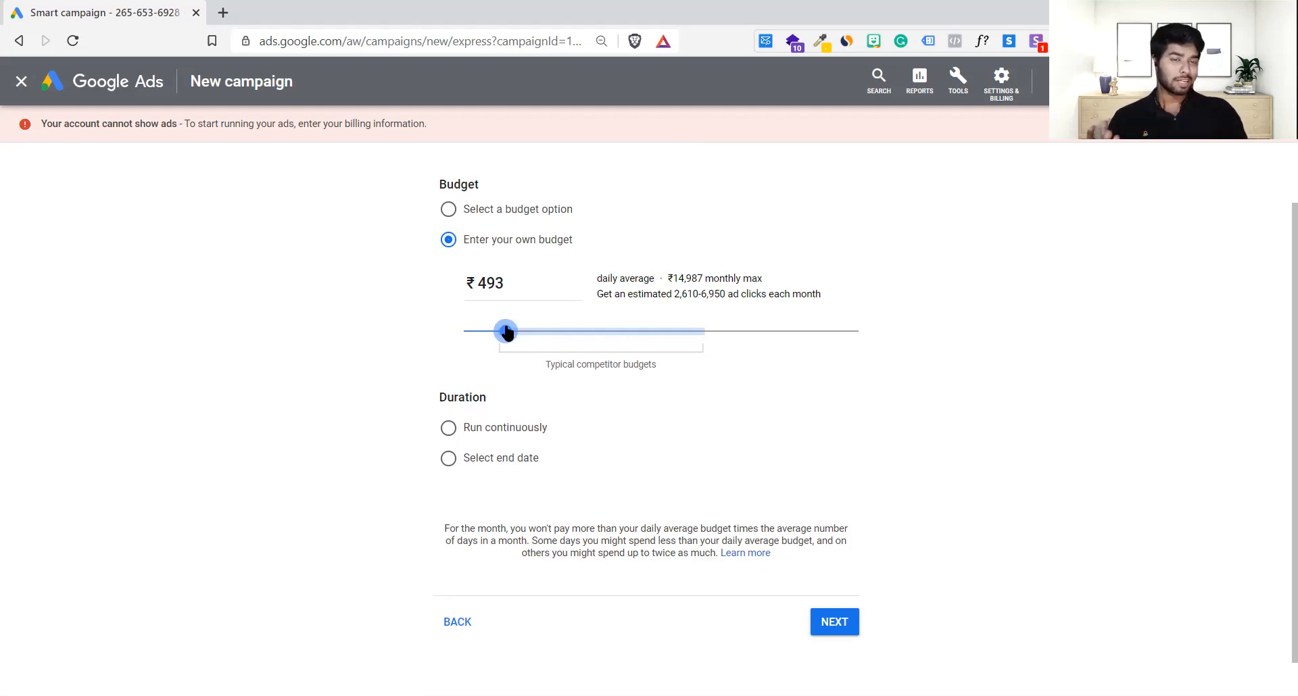
mouse_move(506, 331)
left_mouse_down()
mouse_move(792, 327)
mouse_move(409, 338)
mouse_move(546, 331)
mouse_move(632, 301)
mouse_move(509, 331)
mouse_move(757, 331)
mouse_move(510, 342)
left_mouse_up()
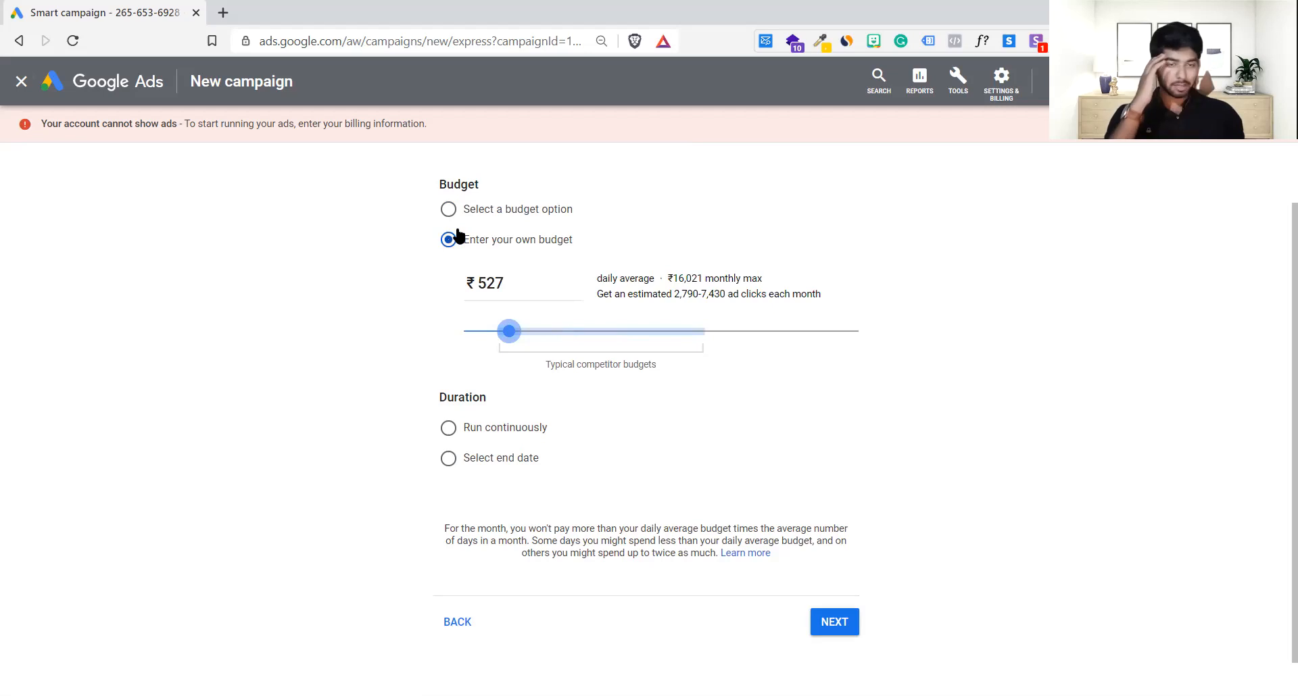
Step: Choose the recommended ₹908.70 daily budget and give the campaign an end date
left_click(448, 209)
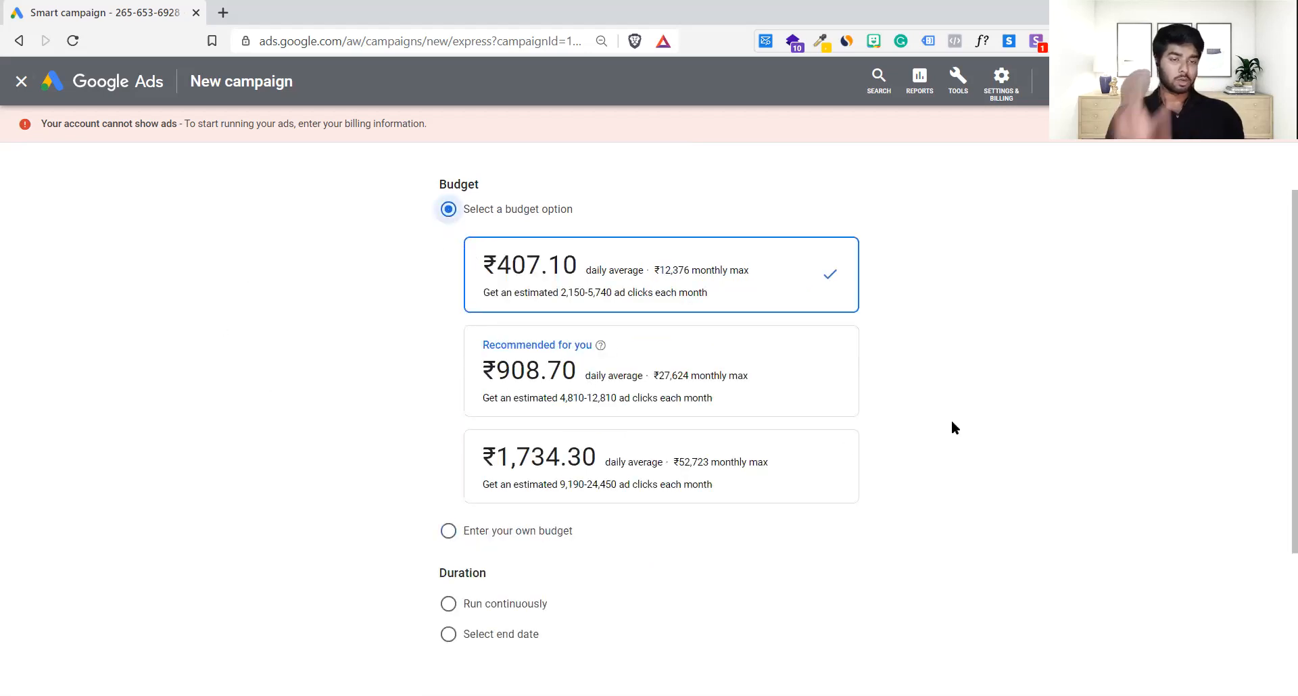
left_click(625, 392)
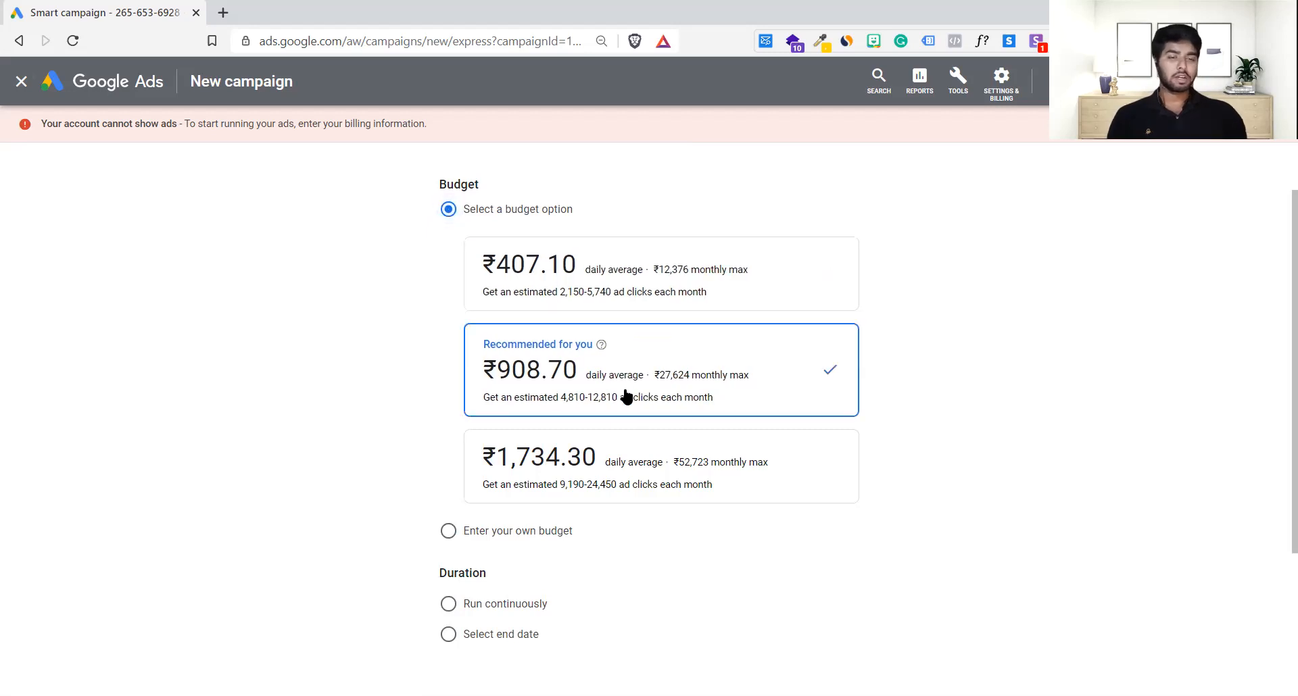
scroll(899, 508, "down", 3)
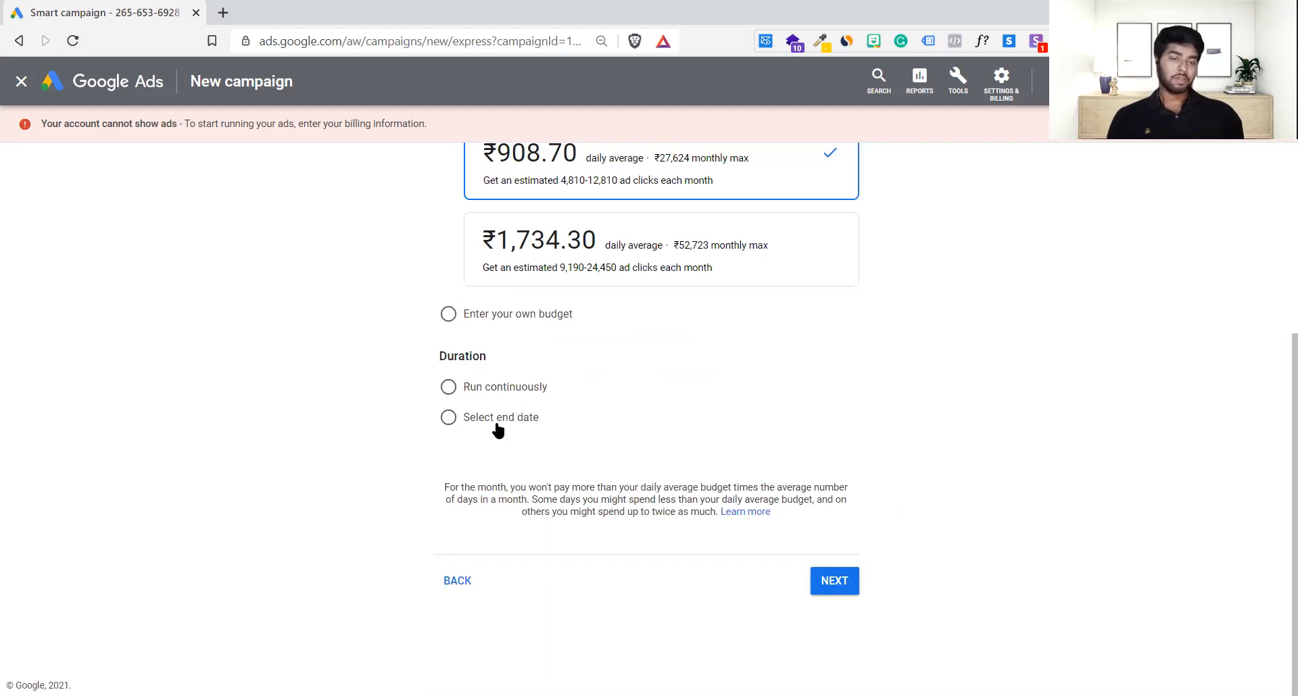
left_click(448, 417)
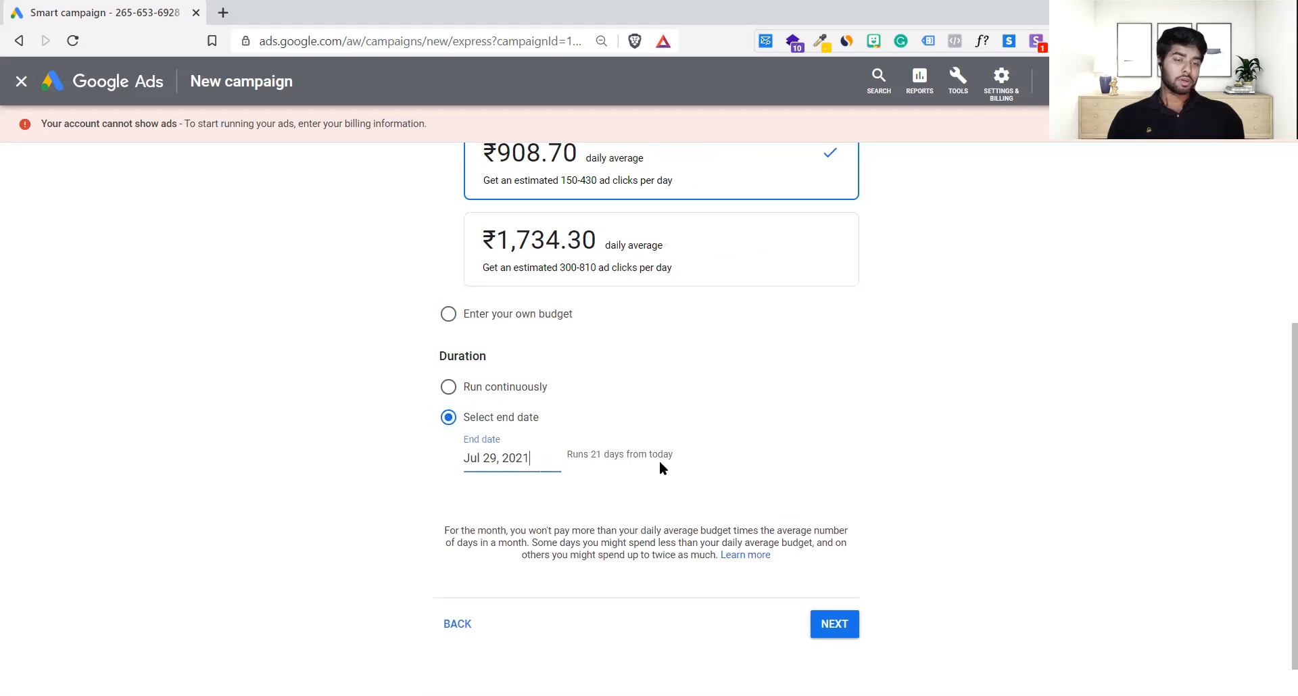
Step: Set the campaign to run continuously and proceed to the review page
left_click(446, 392)
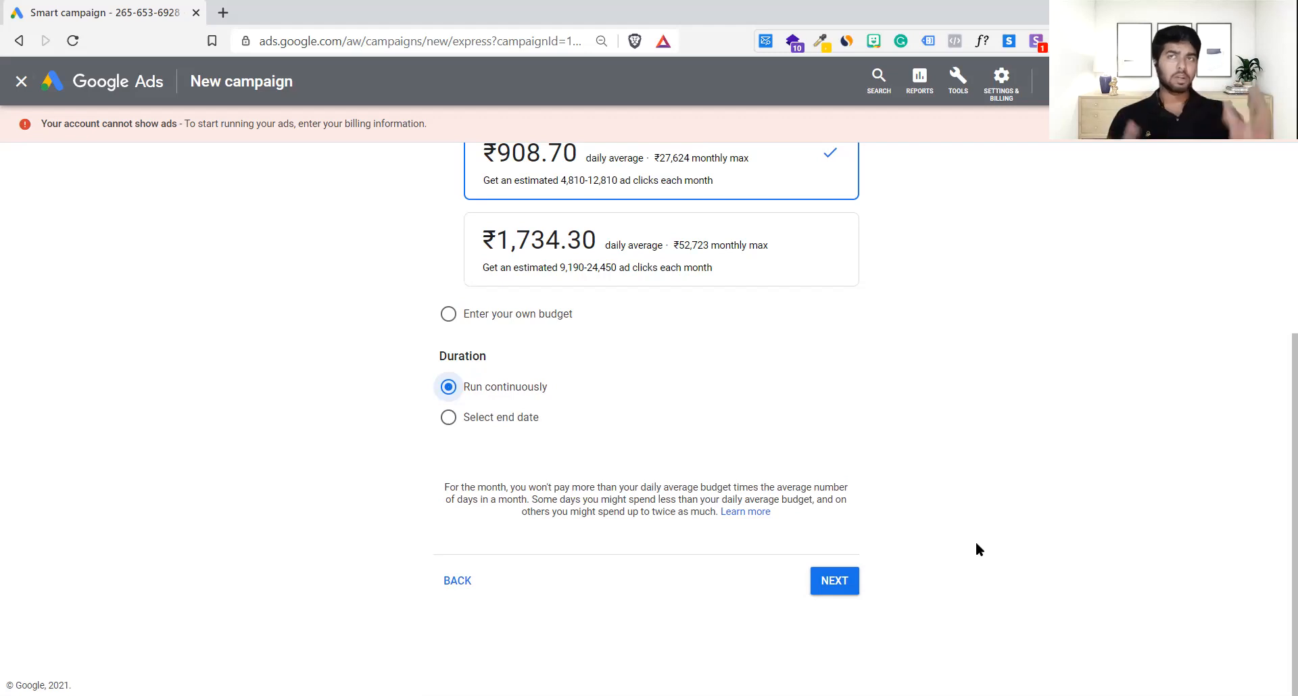
left_click(834, 586)
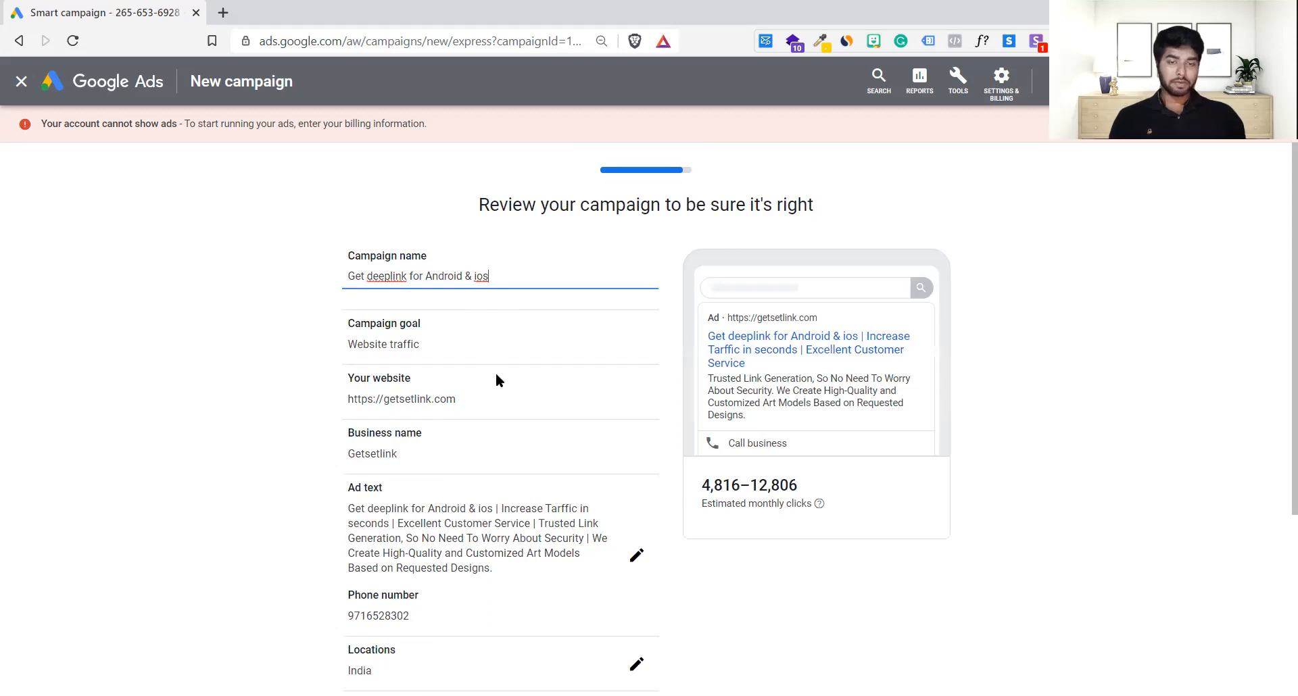
Step: Review 'Get deeplink for Android & ios' (India, ₹908.70 daily) and publish it
scroll(500, 472, "down", 2)
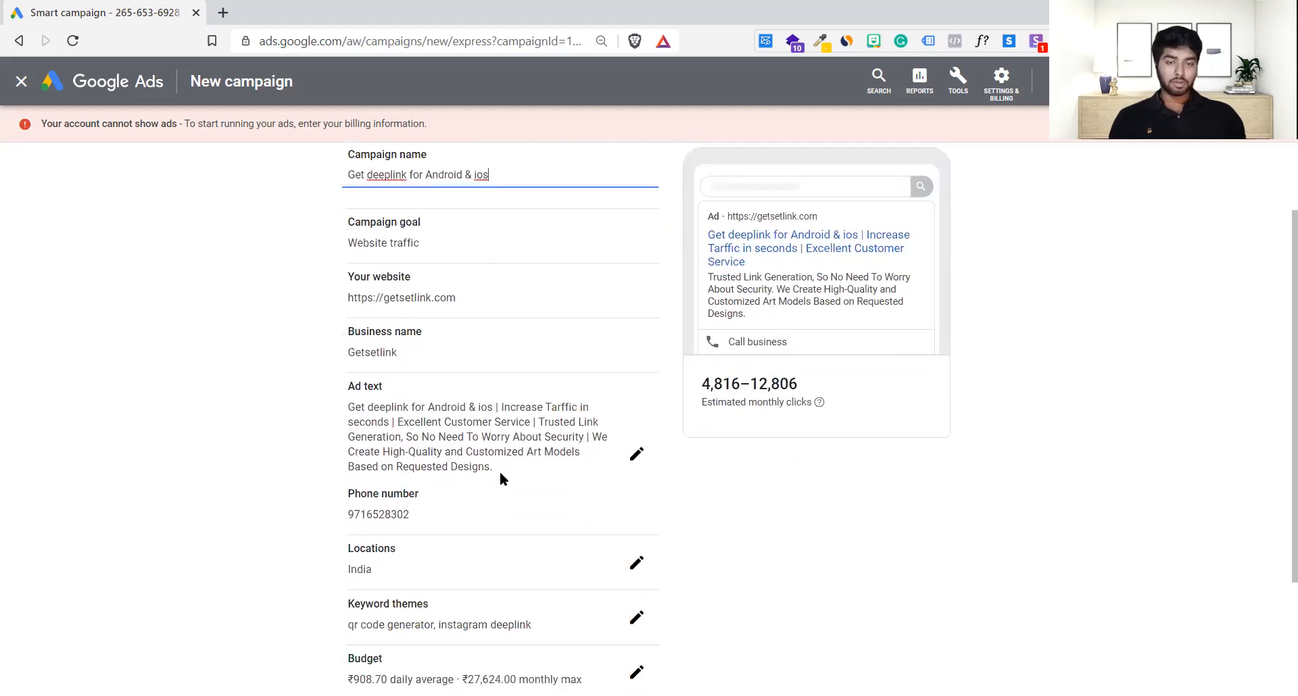
scroll(484, 432, "down", 2)
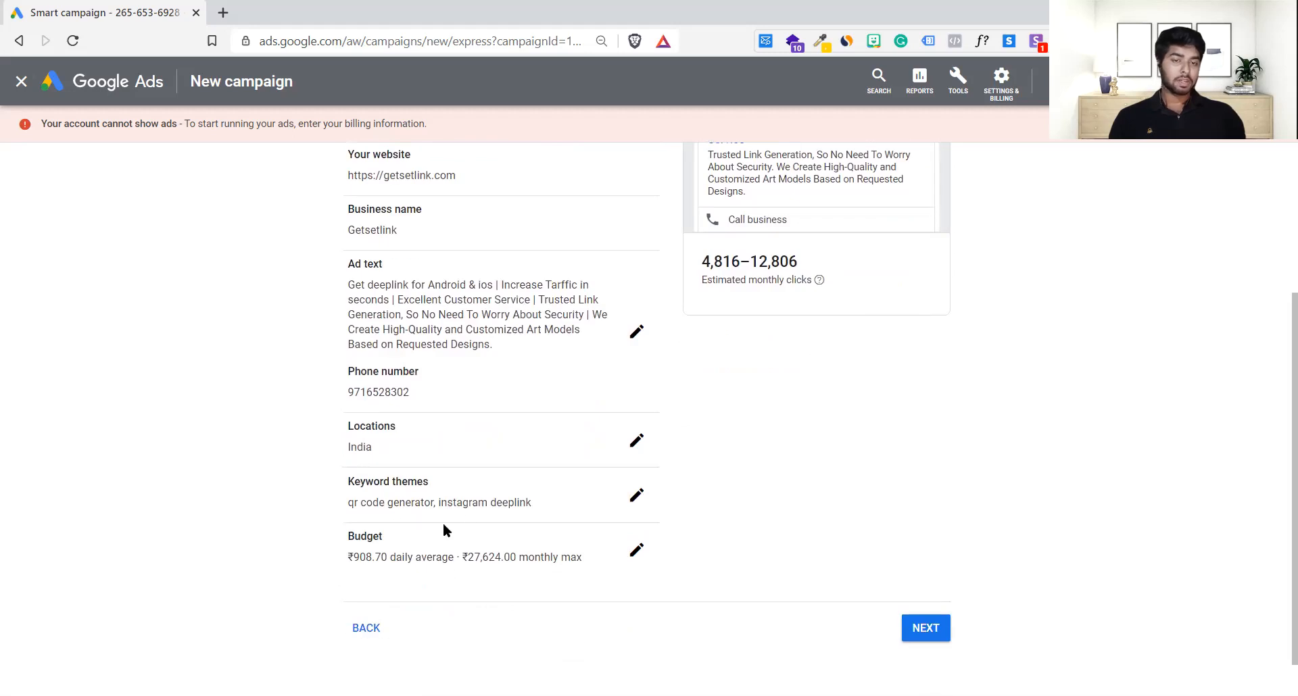
scroll(465, 513, "up", 3)
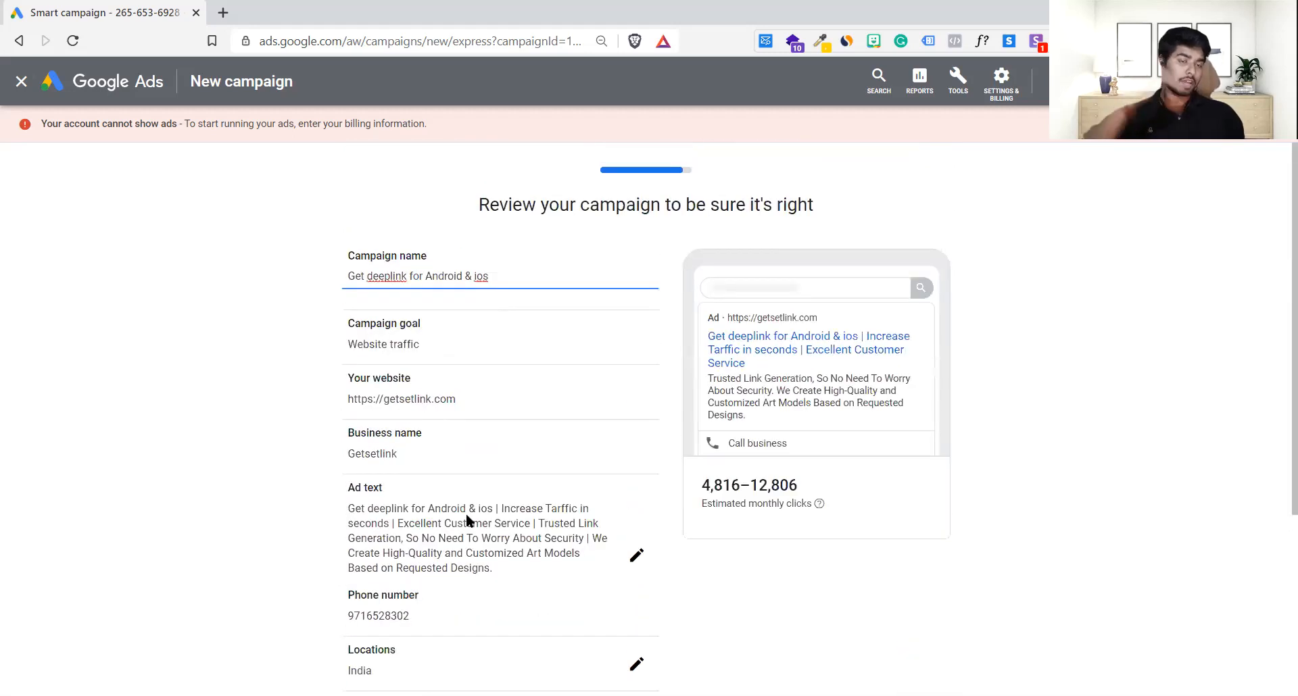
scroll(467, 518, "down", 3)
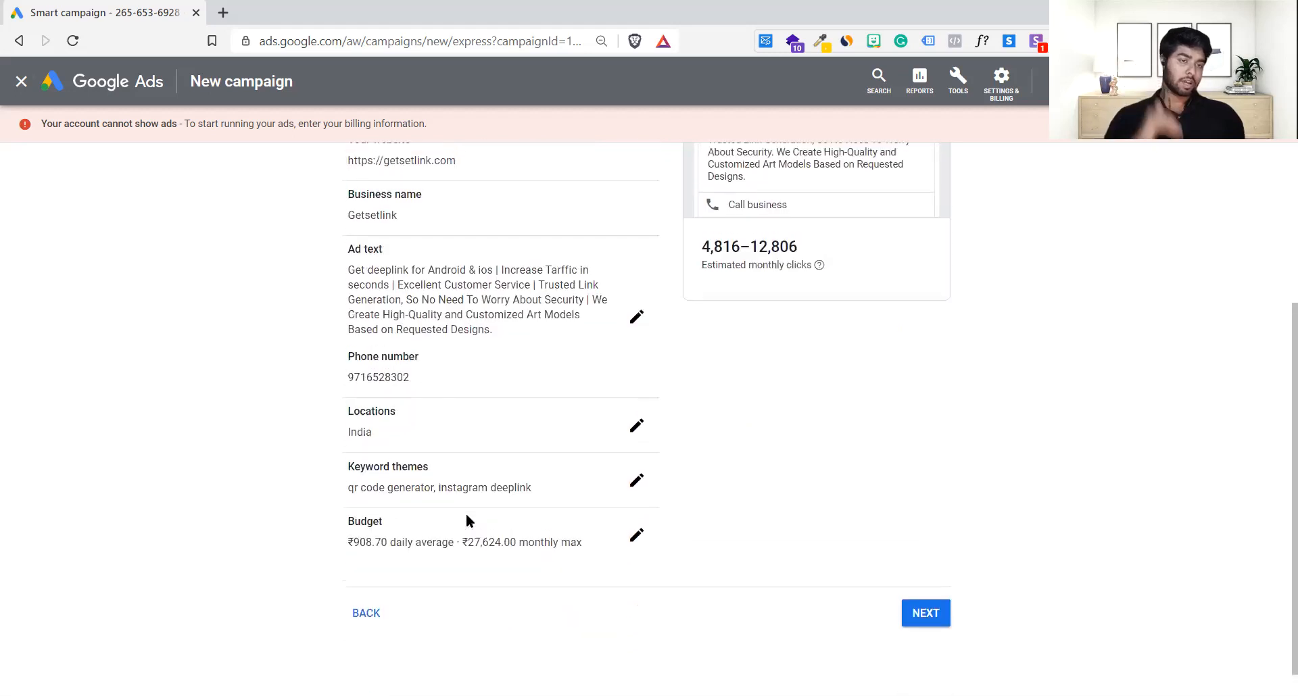
scroll(467, 519, "up", 1)
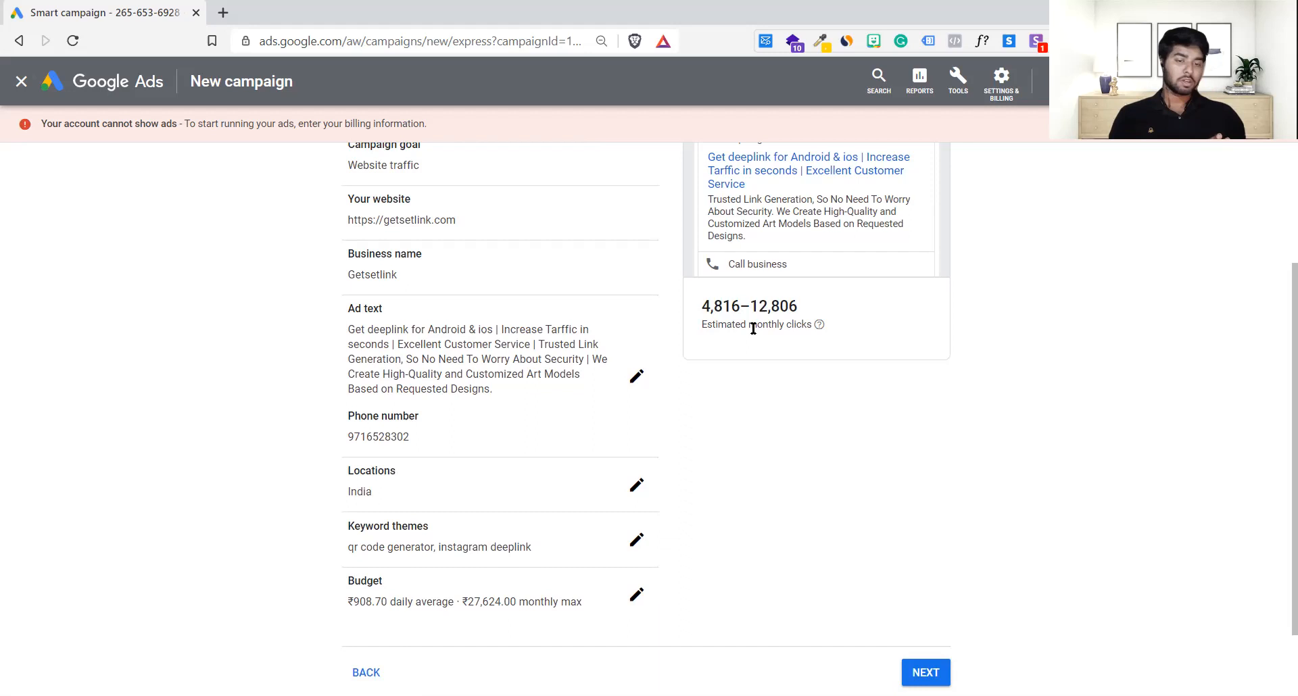
scroll(807, 439, "down", 2)
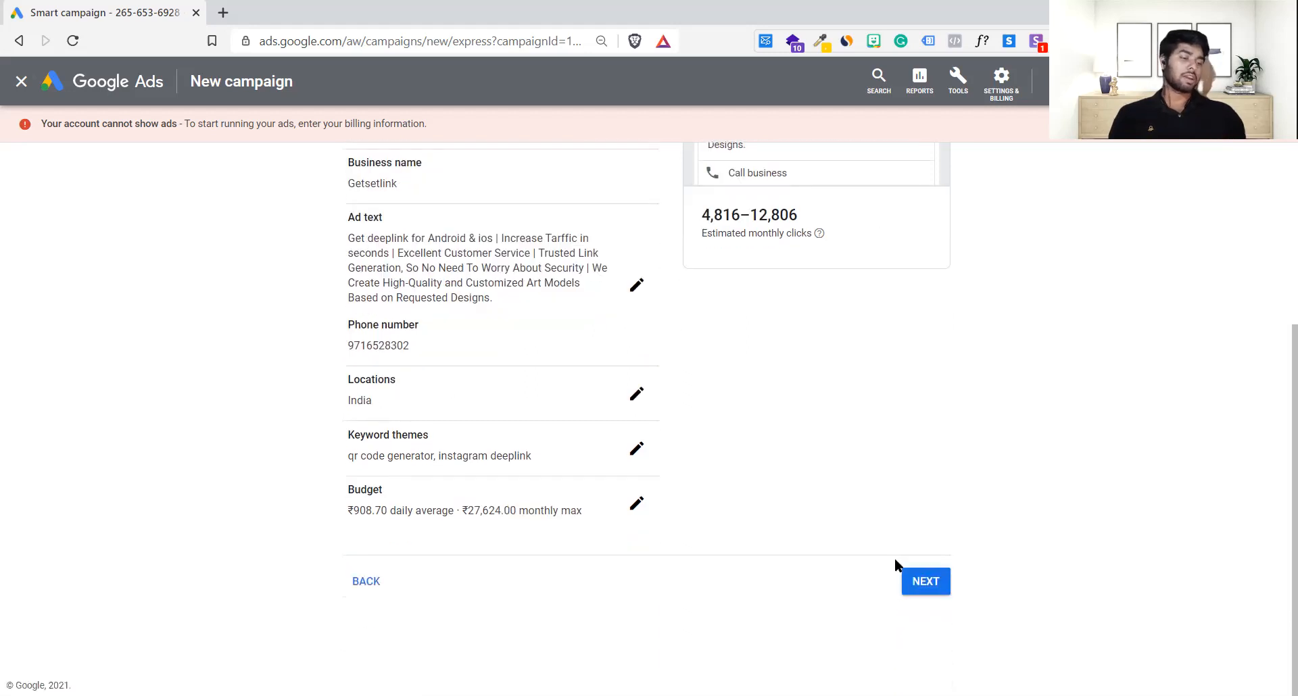
left_click(937, 586)
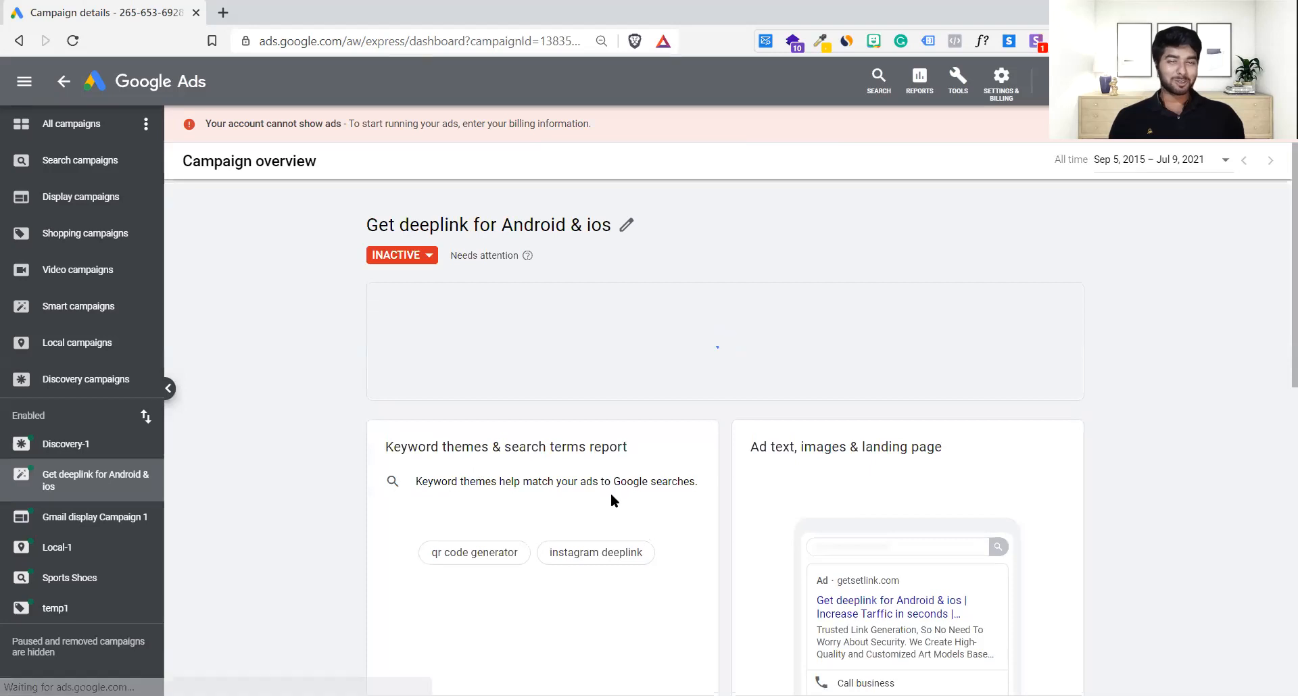
scroll(611, 493, "down", 2)
scroll(610, 493, "up", 3)
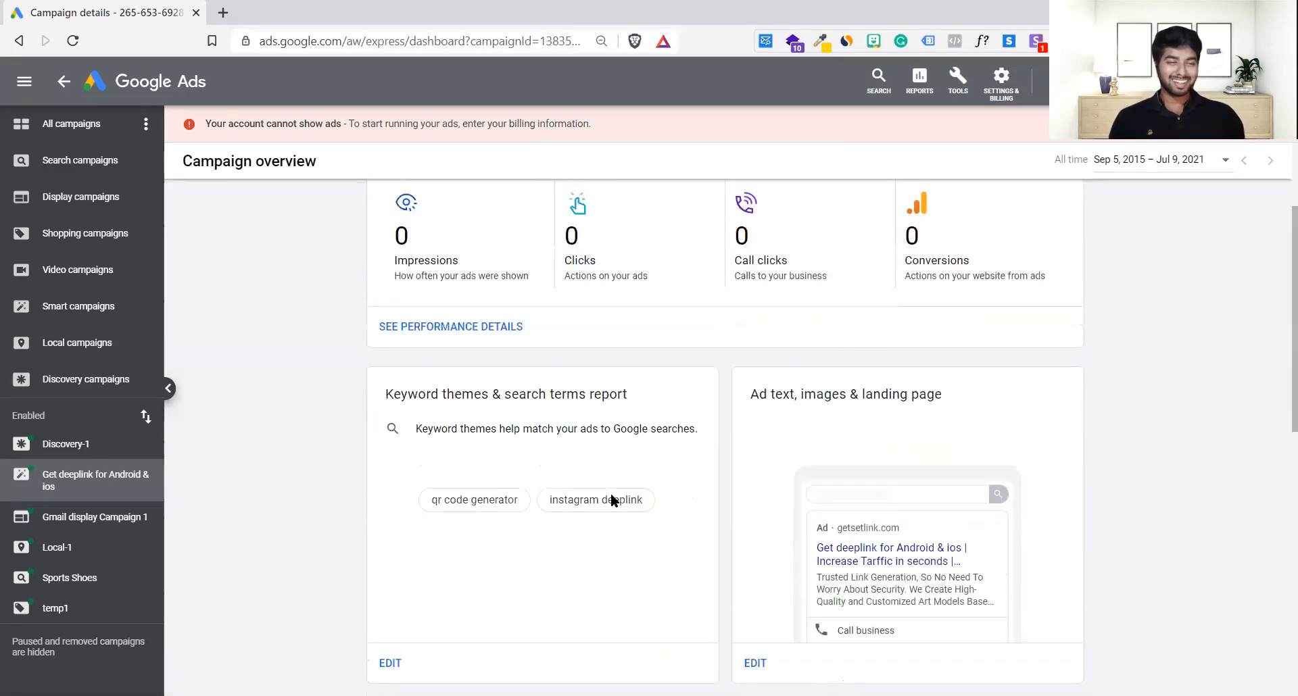
scroll(611, 493, "down", 1)
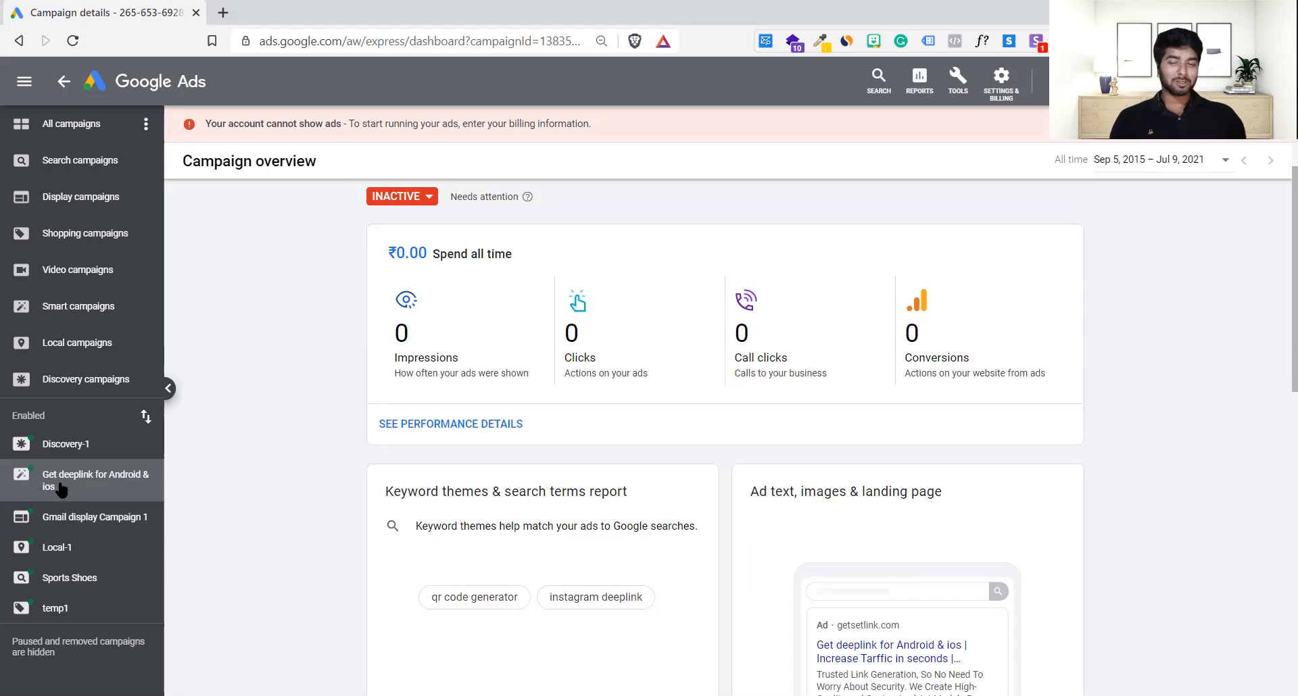
scroll(575, 520, "down", 5)
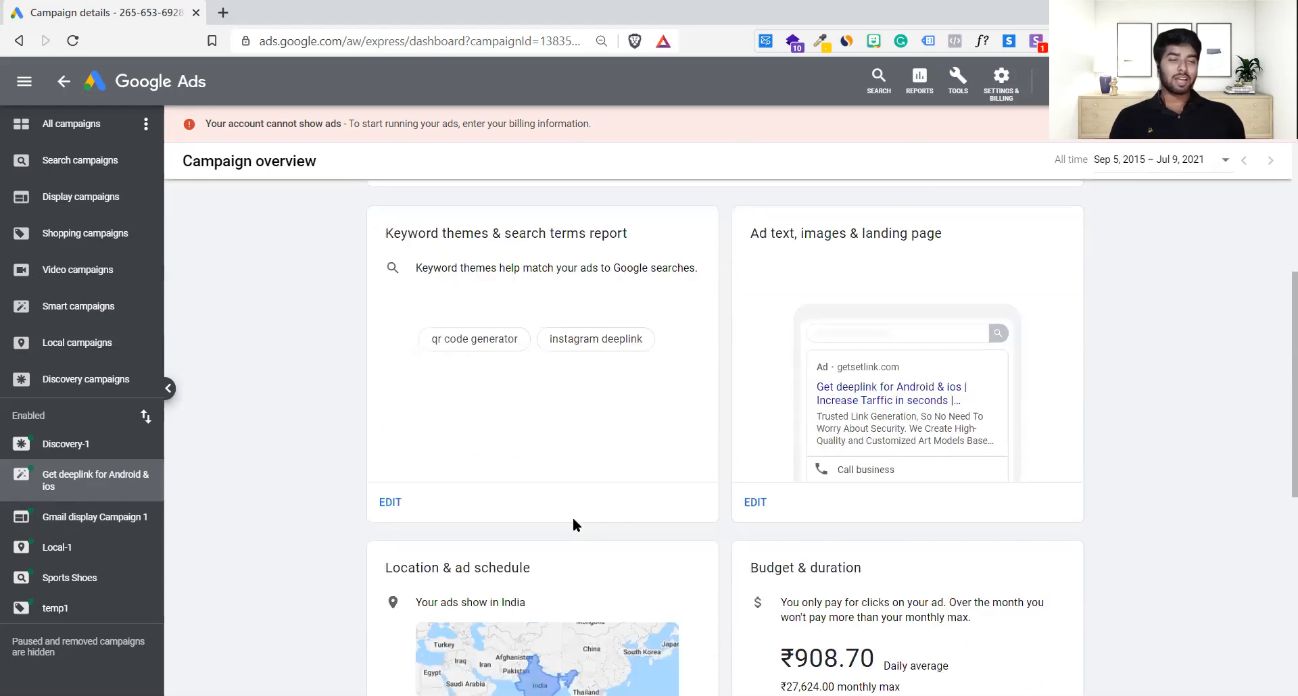
scroll(573, 525, "down", 5)
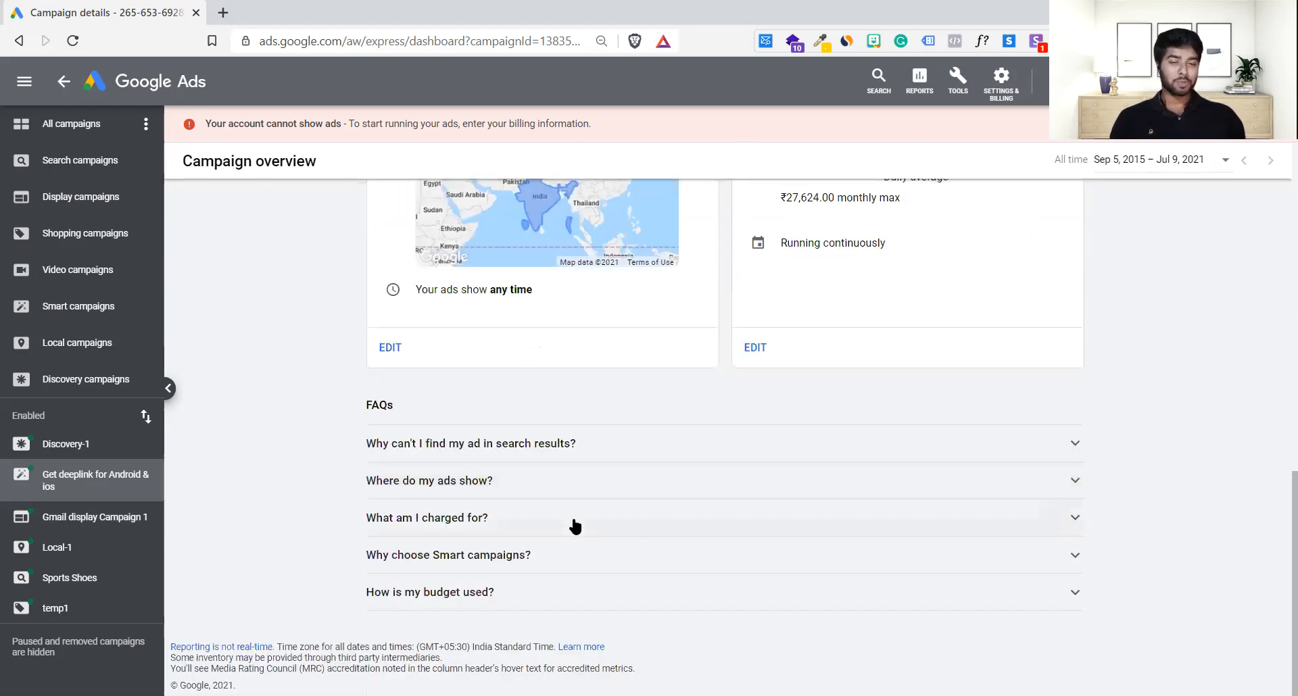
scroll(575, 526, "up", 5)
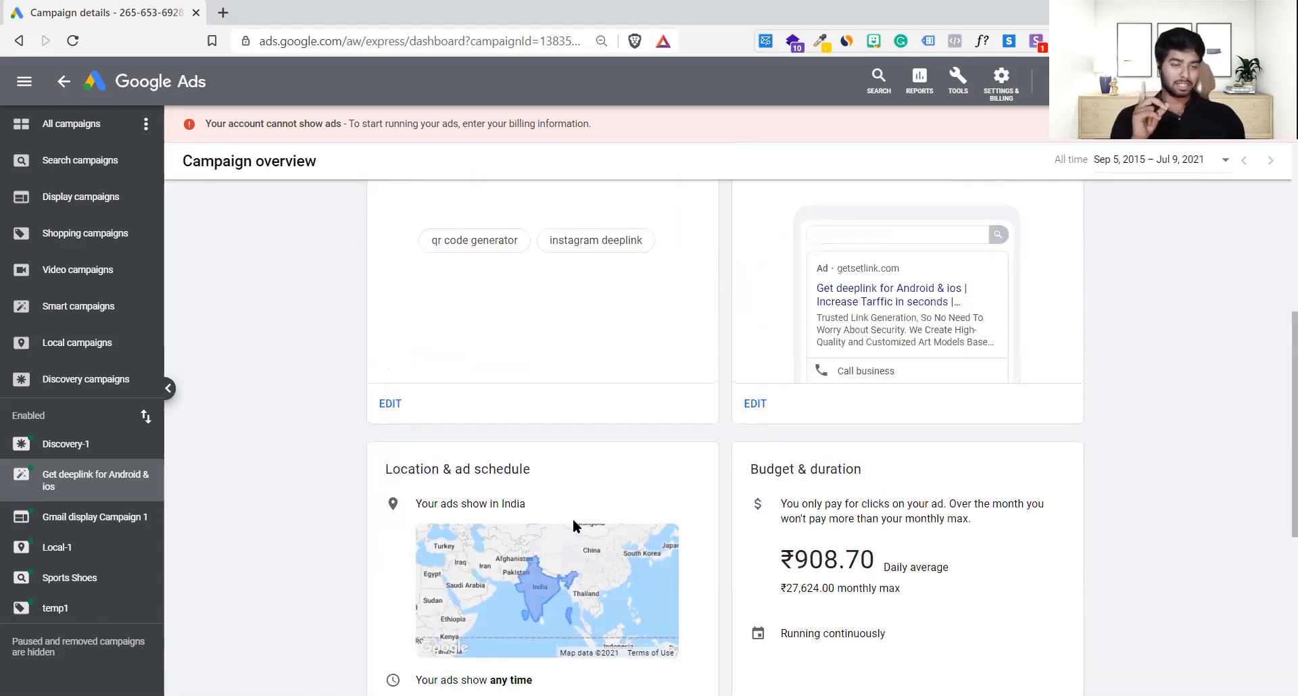
scroll(574, 525, "up", 2)
scroll(573, 526, "up", 3)
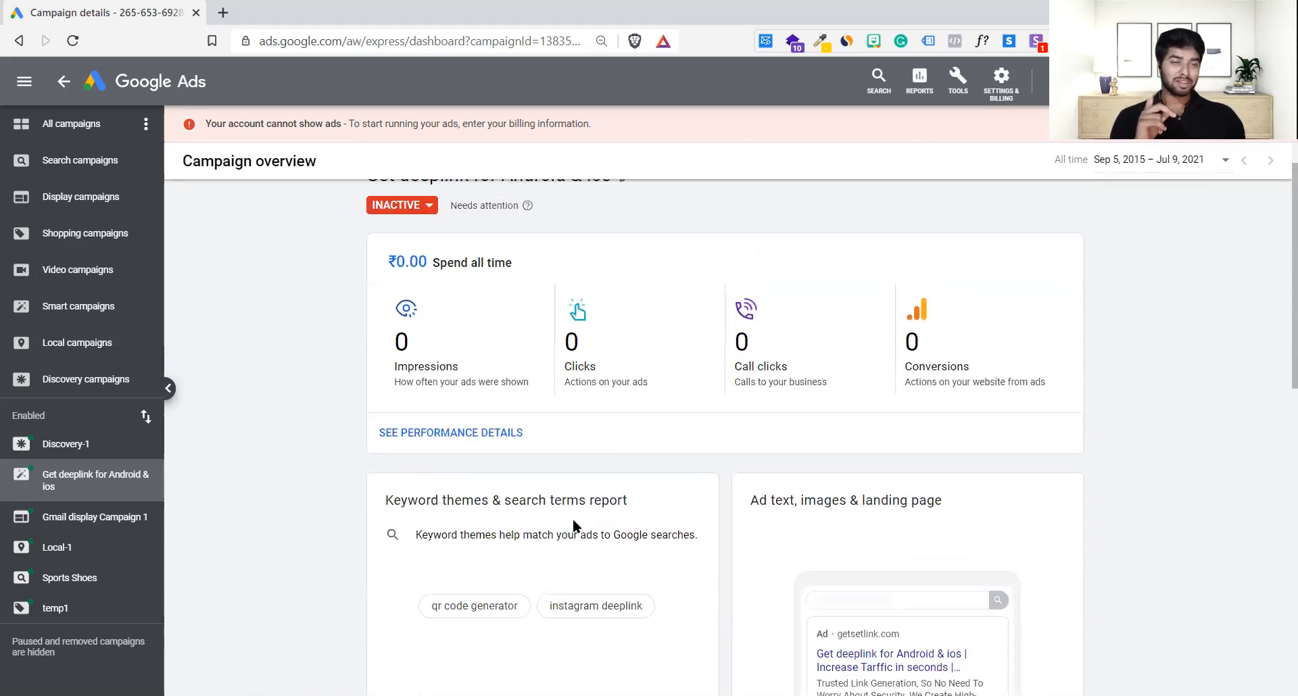
scroll(575, 526, "up", 1)
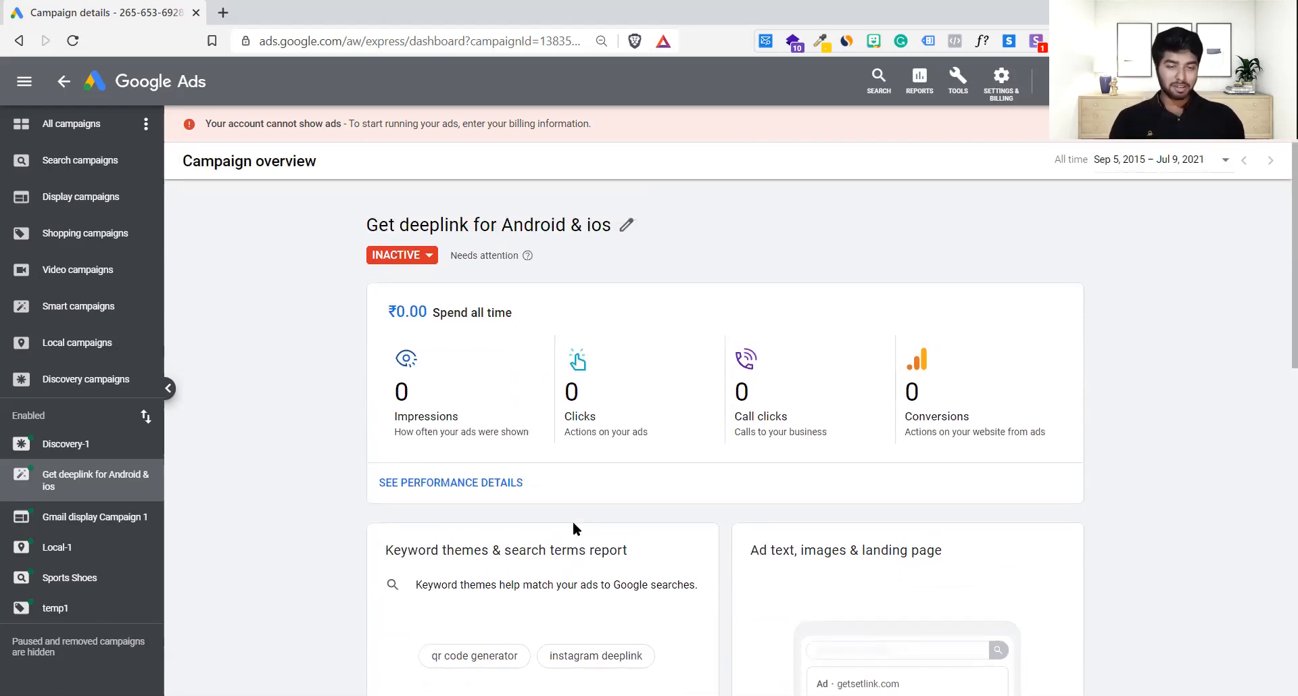
right_click(574, 525)
left_click(334, 362)
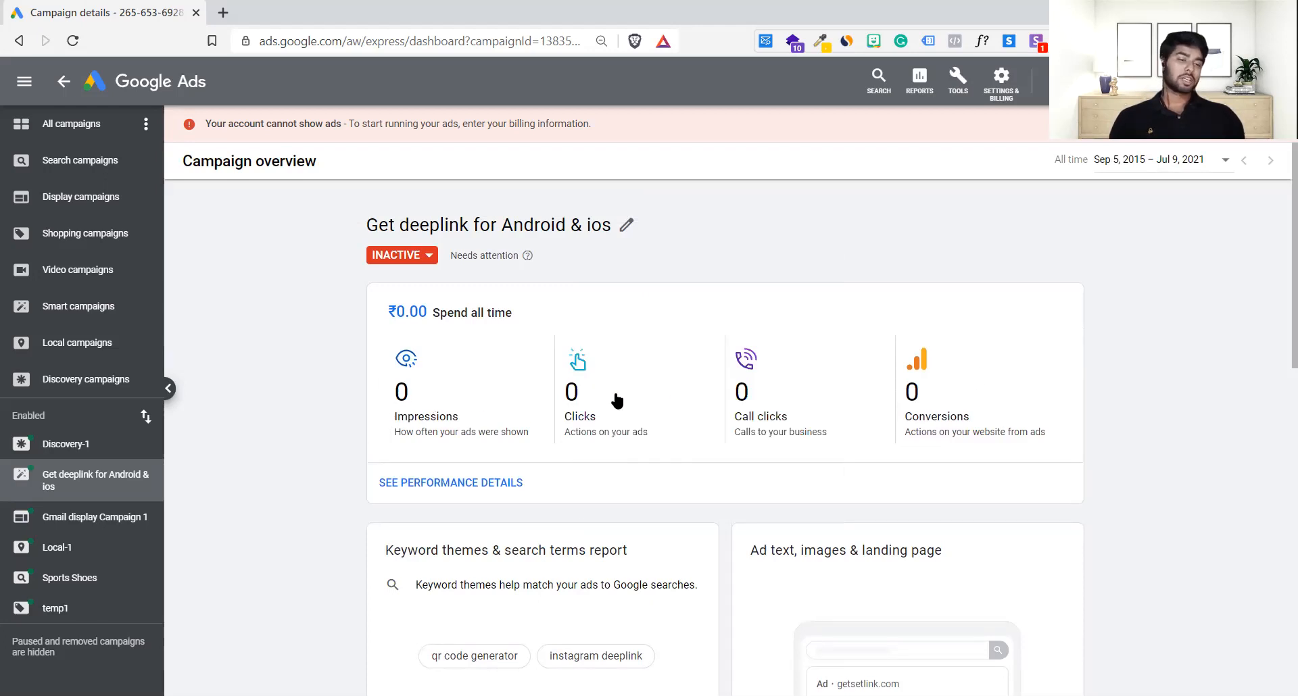
Step: Check the campaign's performance details, then return to the All campaigns overview
left_click(459, 487)
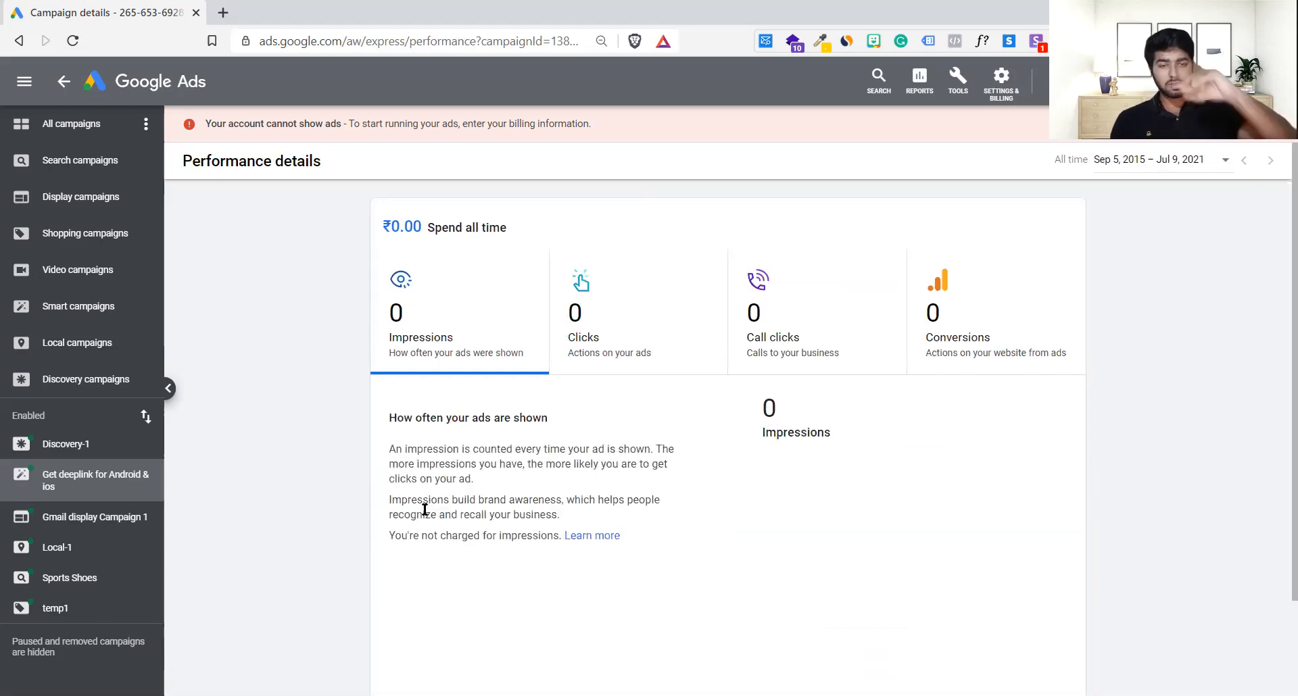
scroll(728, 511, "down", 2)
scroll(727, 511, "up", 1)
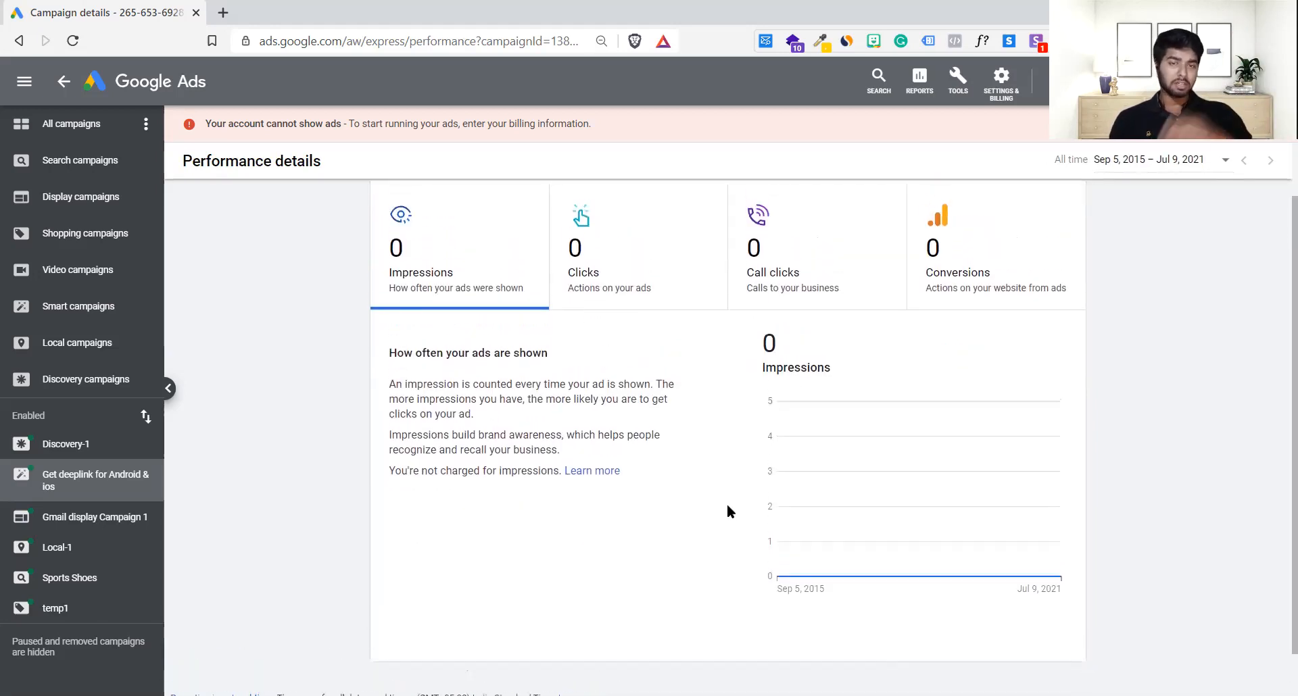
scroll(728, 511, "up", 1)
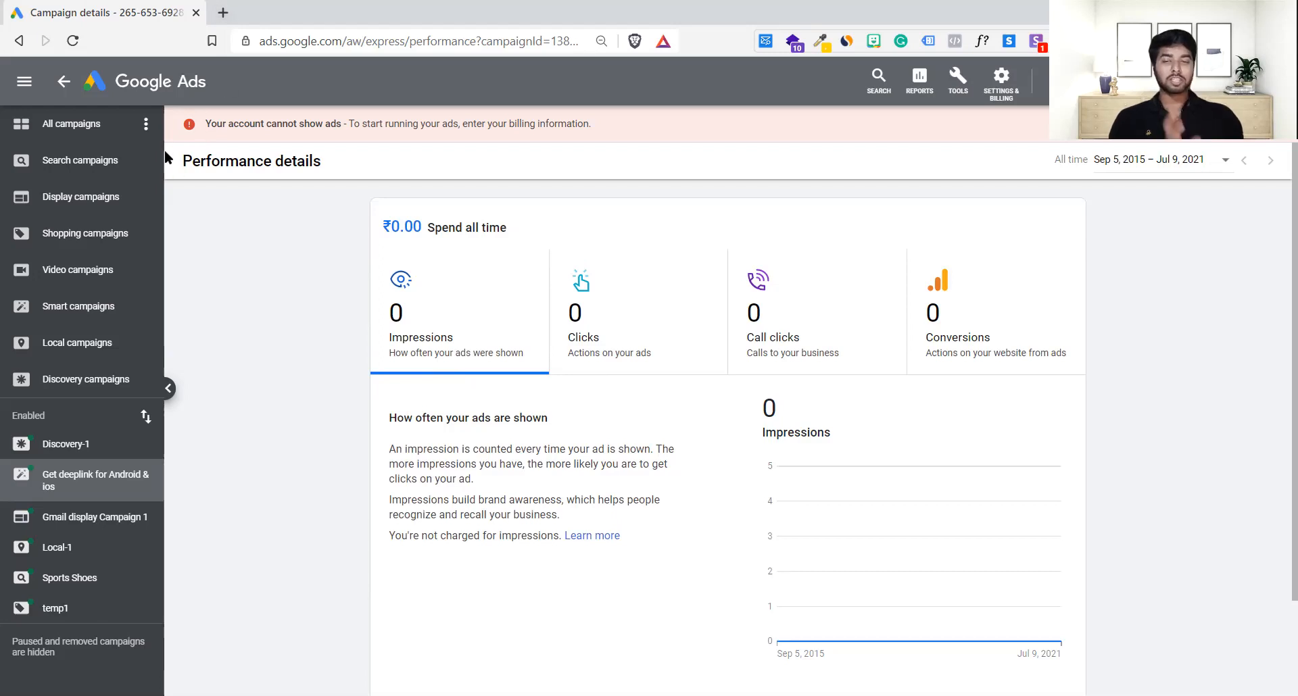
left_click(100, 130)
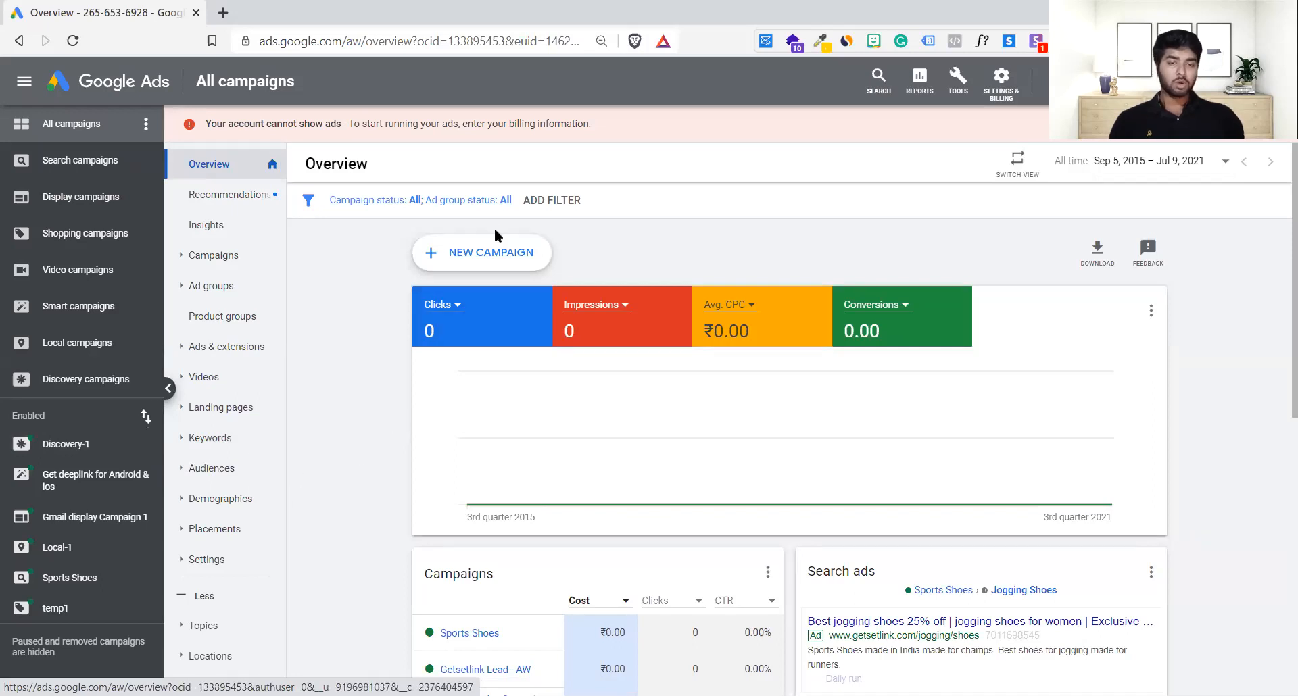
Step: Start another new campaign using 'Create a campaign without a goal's guidance'
left_click(502, 251)
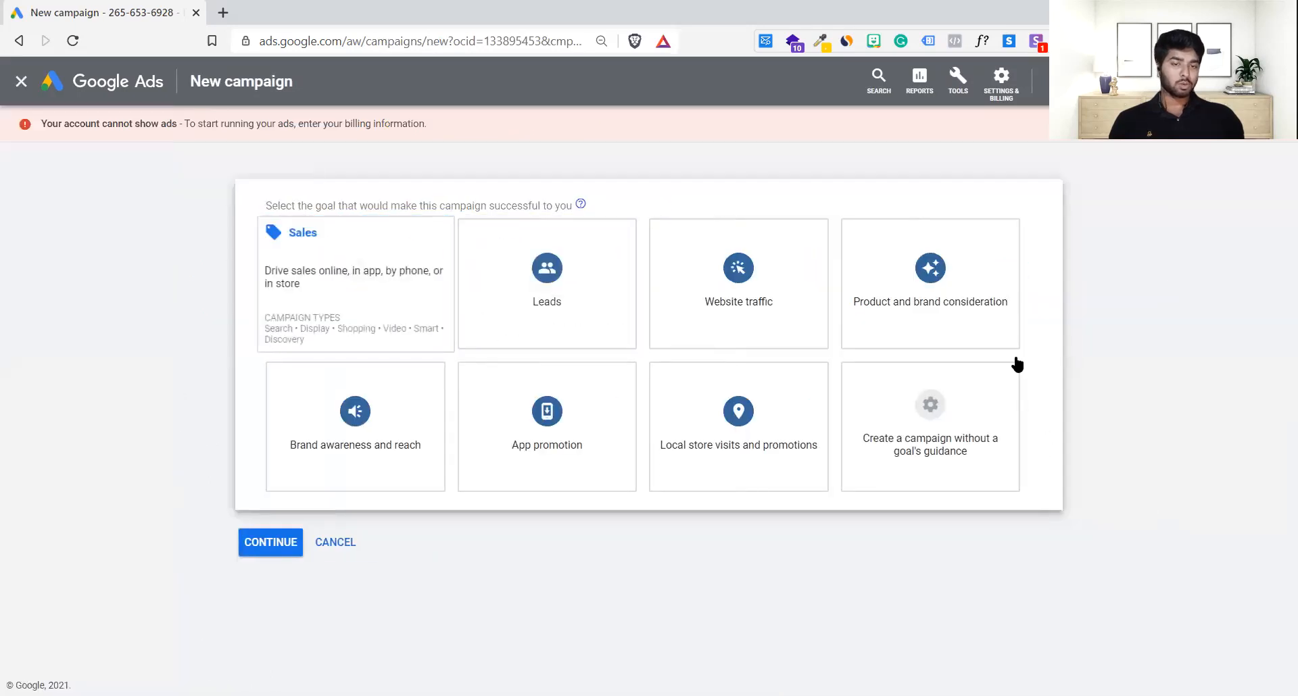
left_click(984, 418)
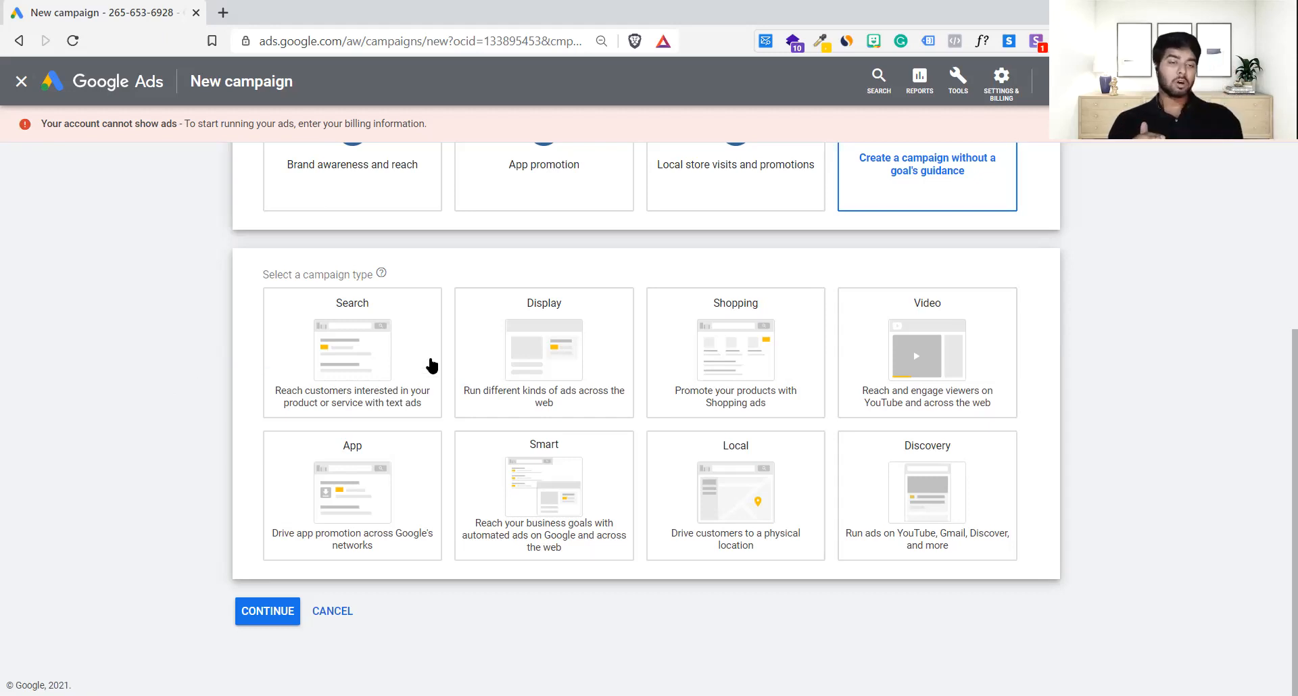
mouse_move(525, 363)
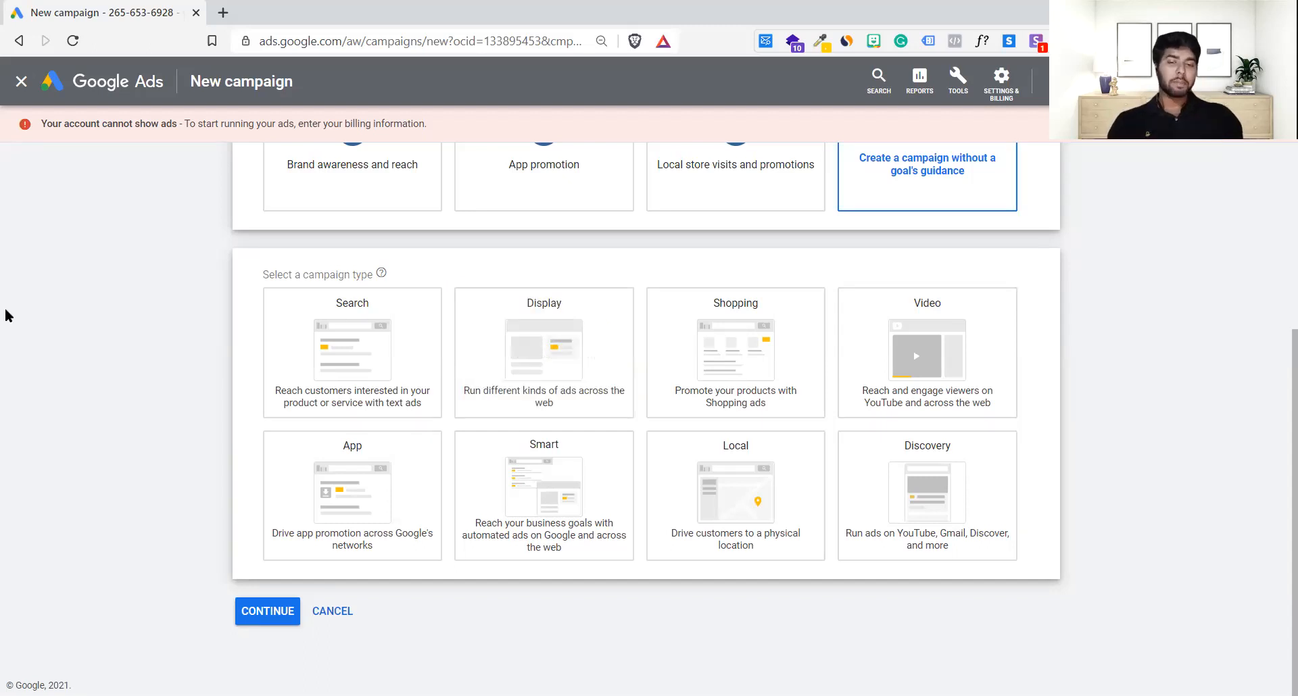
mouse_move(315, 357)
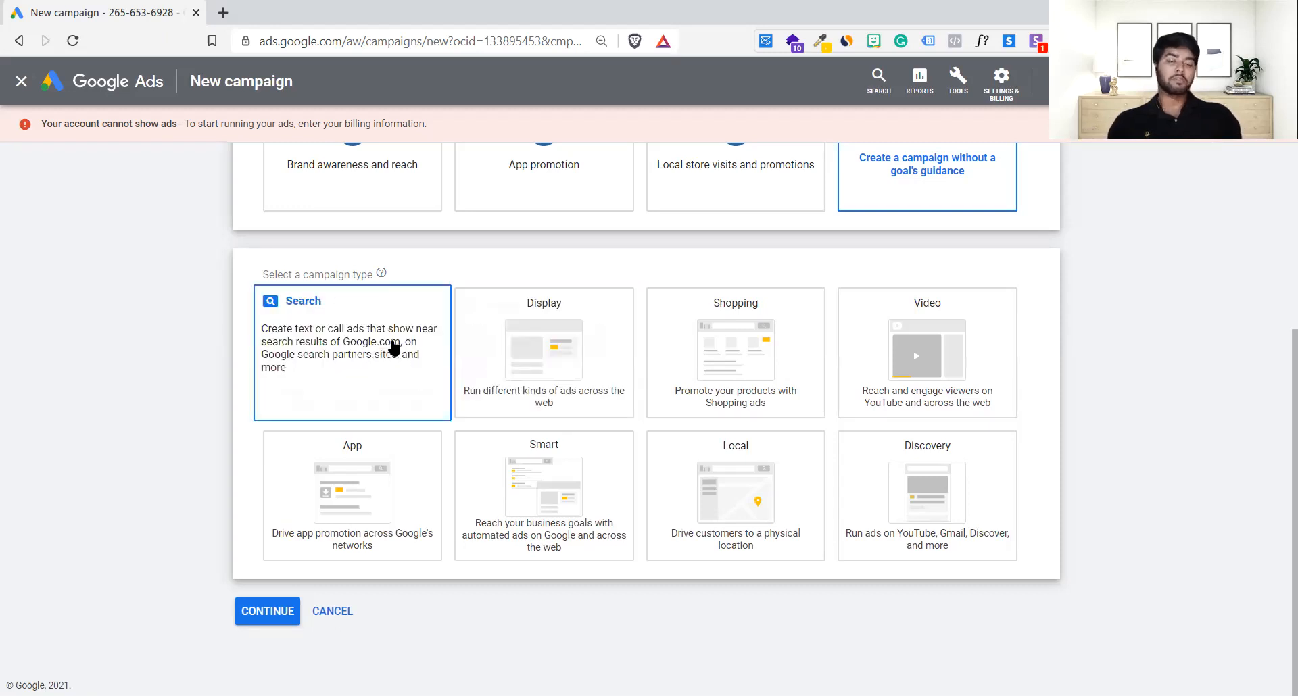
mouse_move(558, 315)
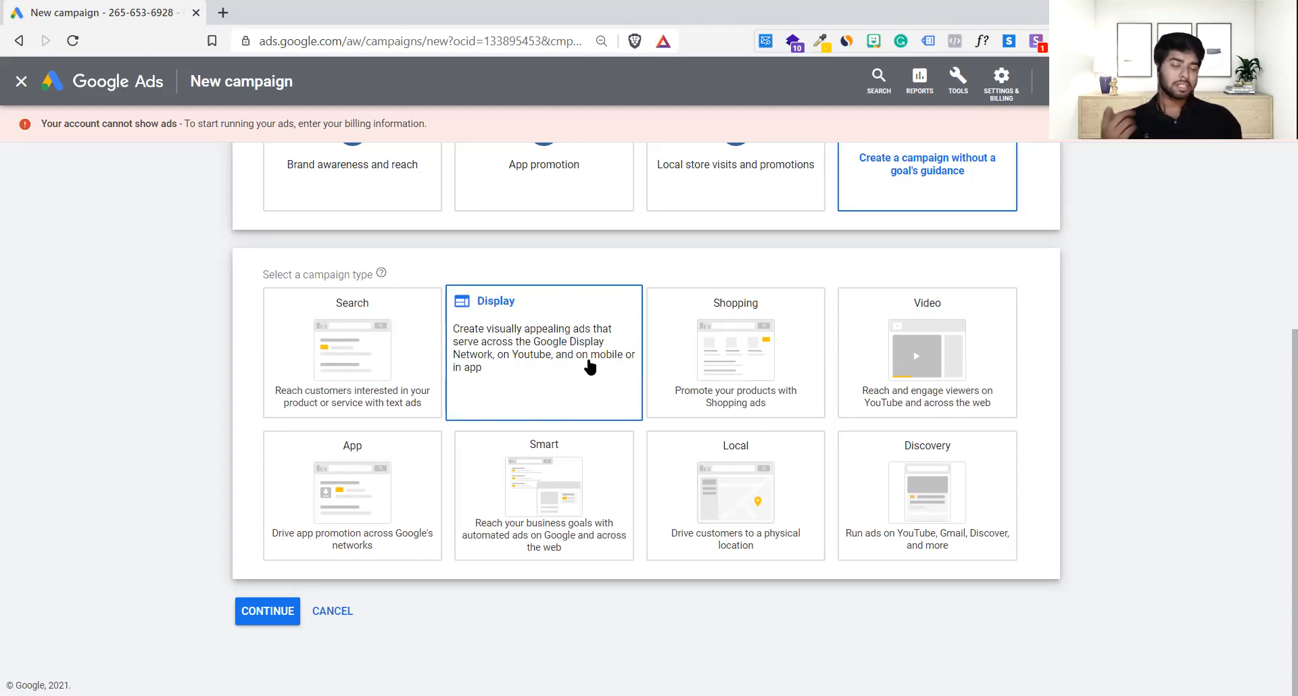
mouse_move(267, 414)
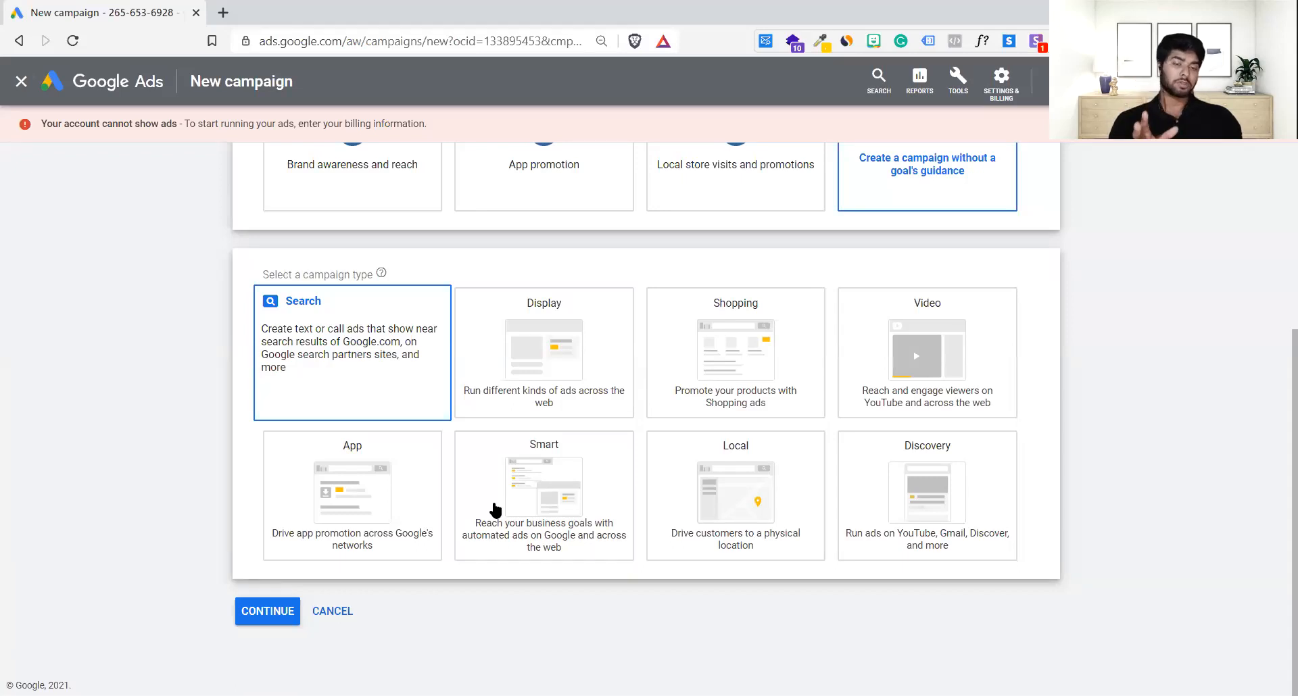
left_click(277, 492)
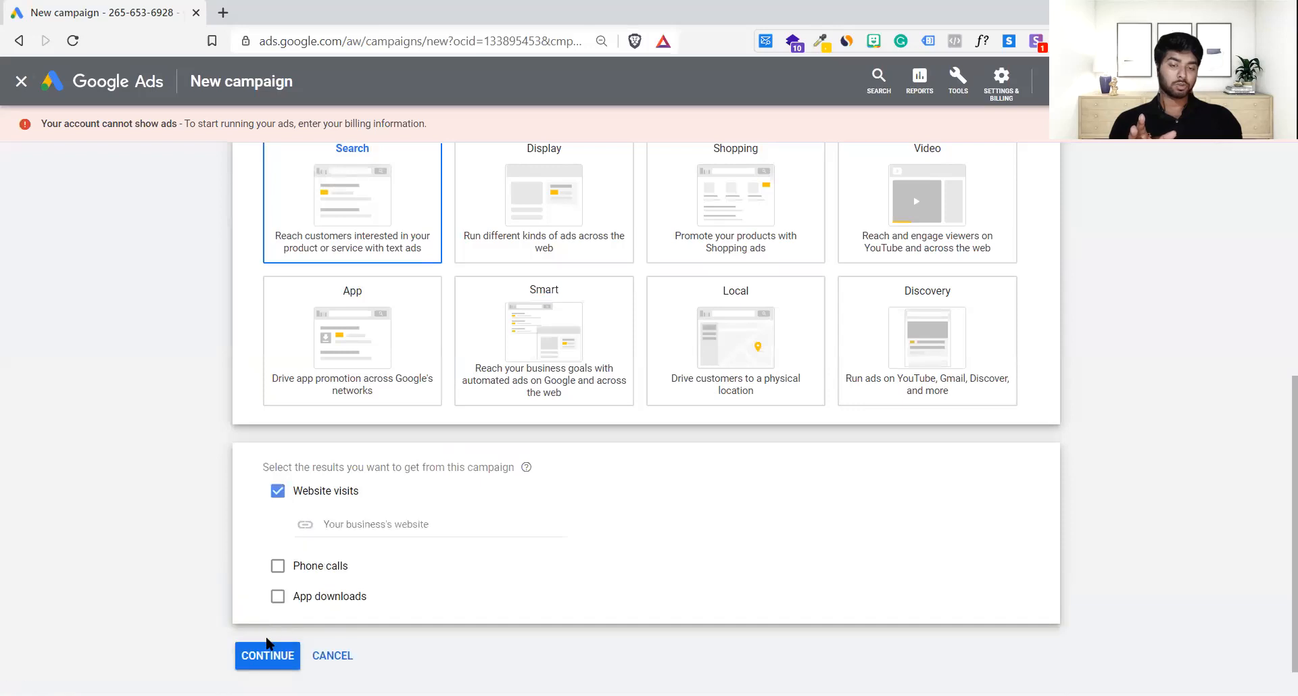
left_click(269, 655)
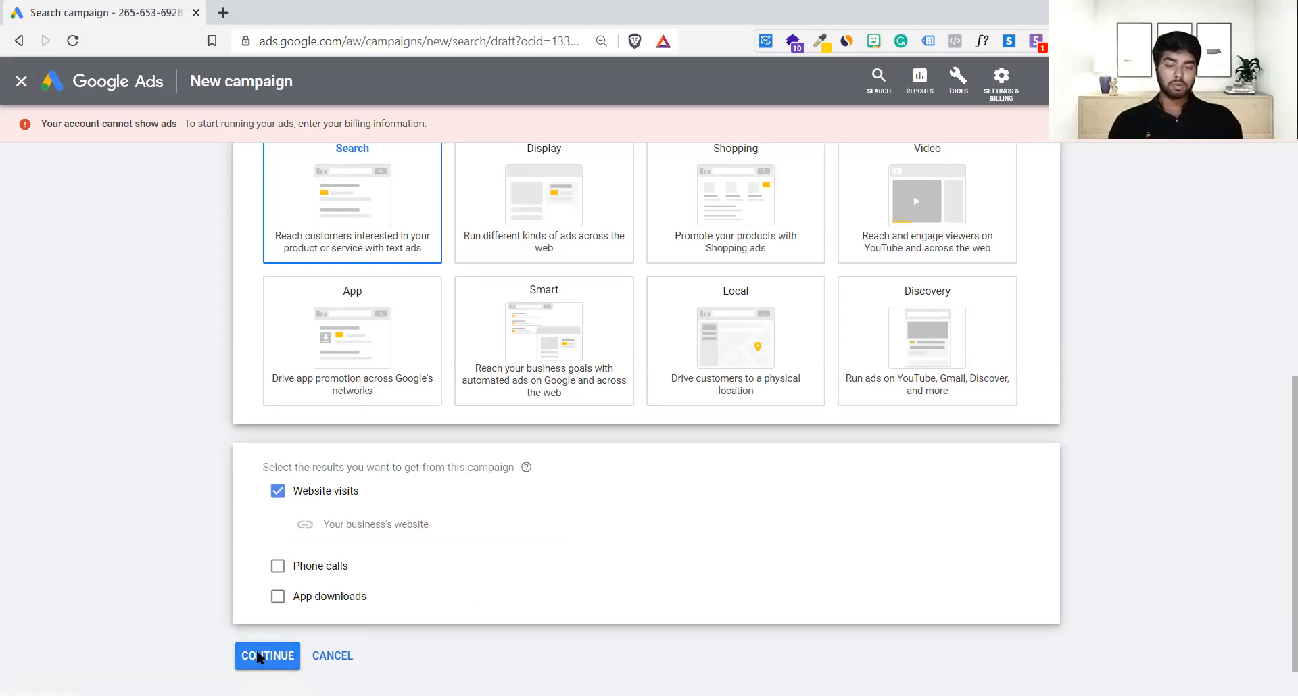
left_click(421, 533)
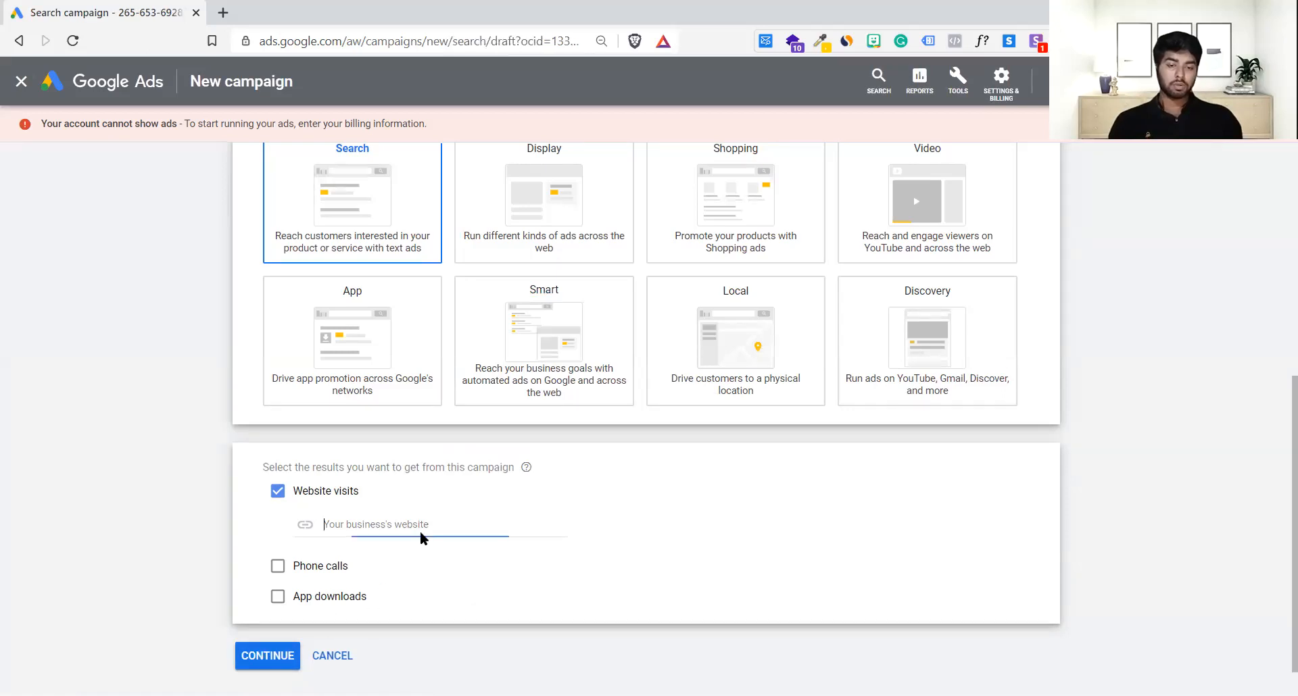
type("https")
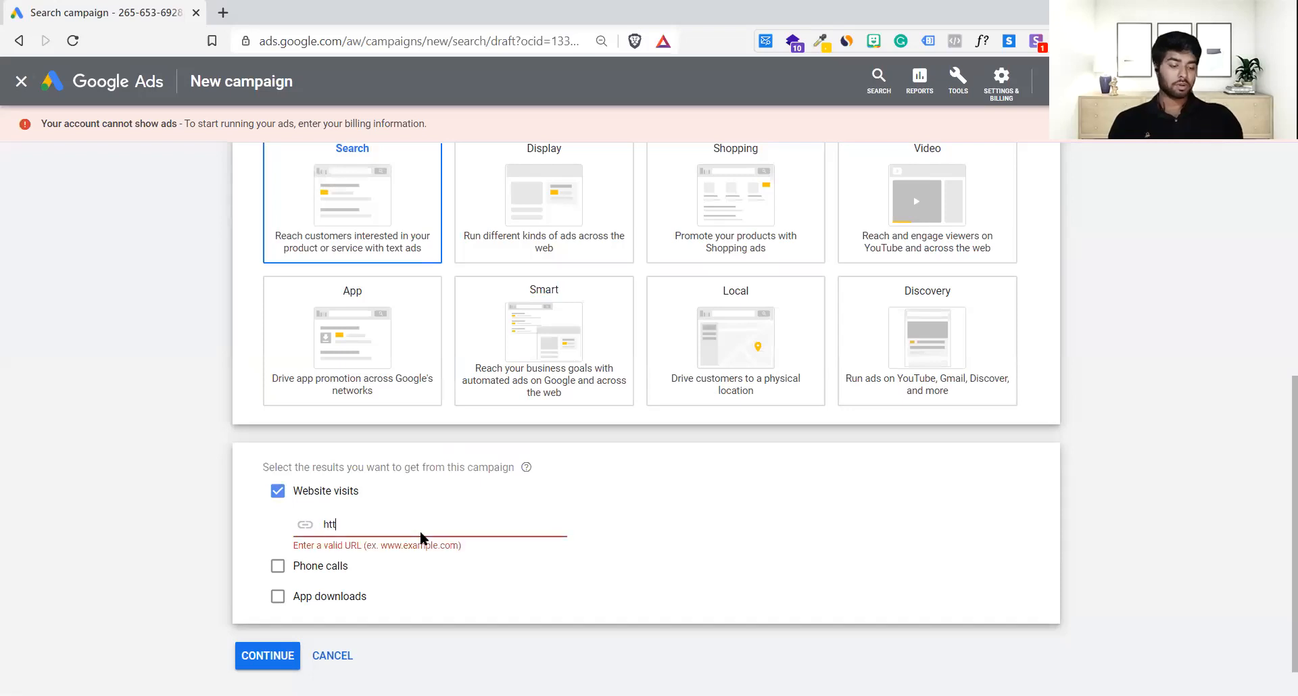
type("://gets")
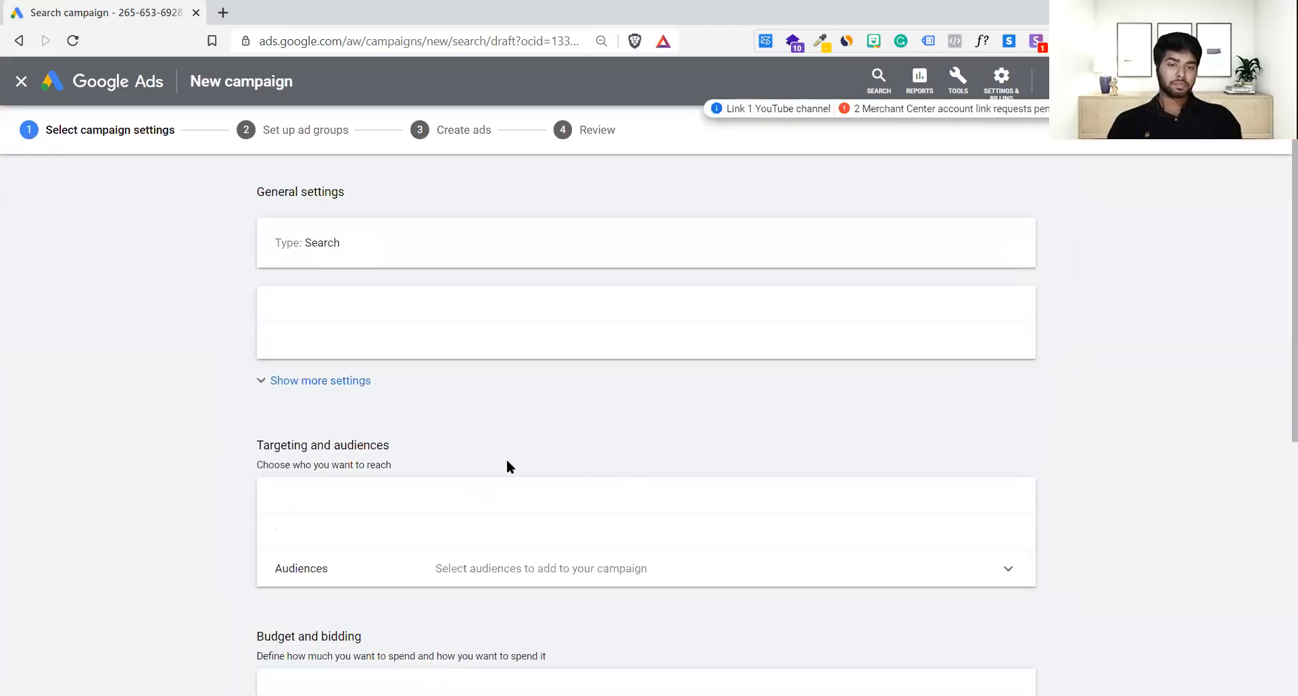
Step: Exclude the Google Display Network from the Search-7 campaign's networks
scroll(508, 460, "down", 2)
scroll(507, 466, "up", 2)
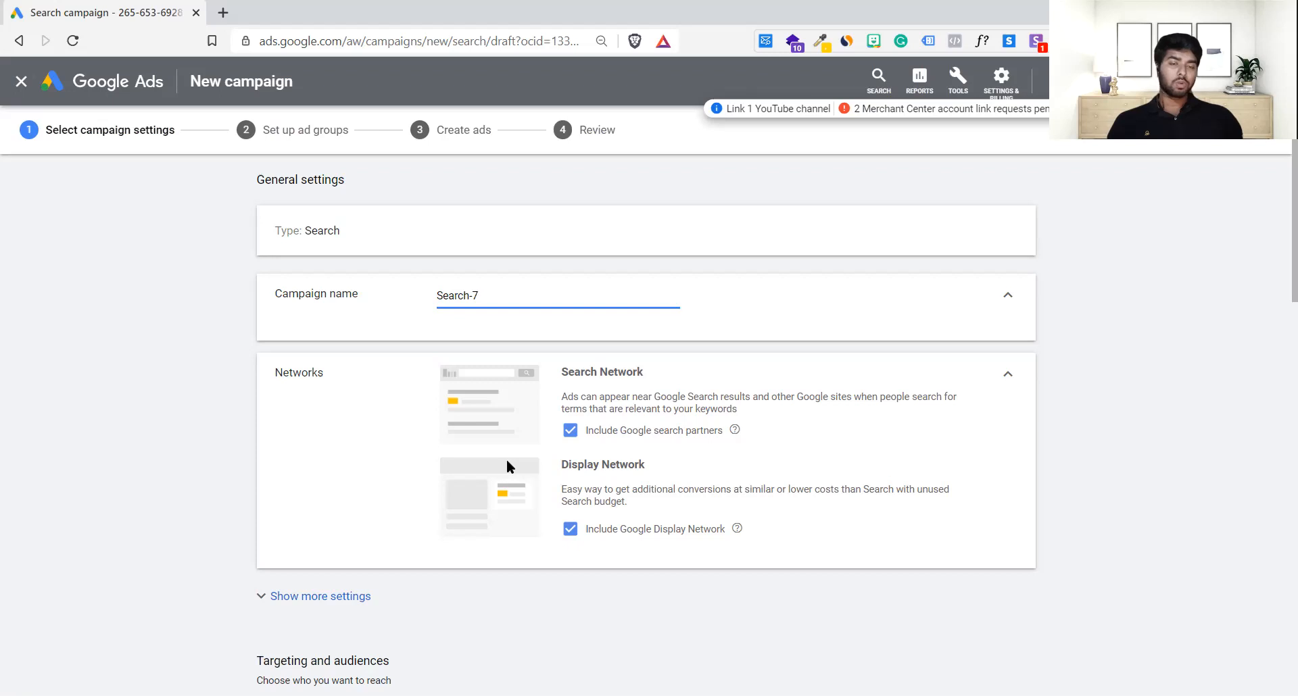
scroll(437, 480, "down", 3)
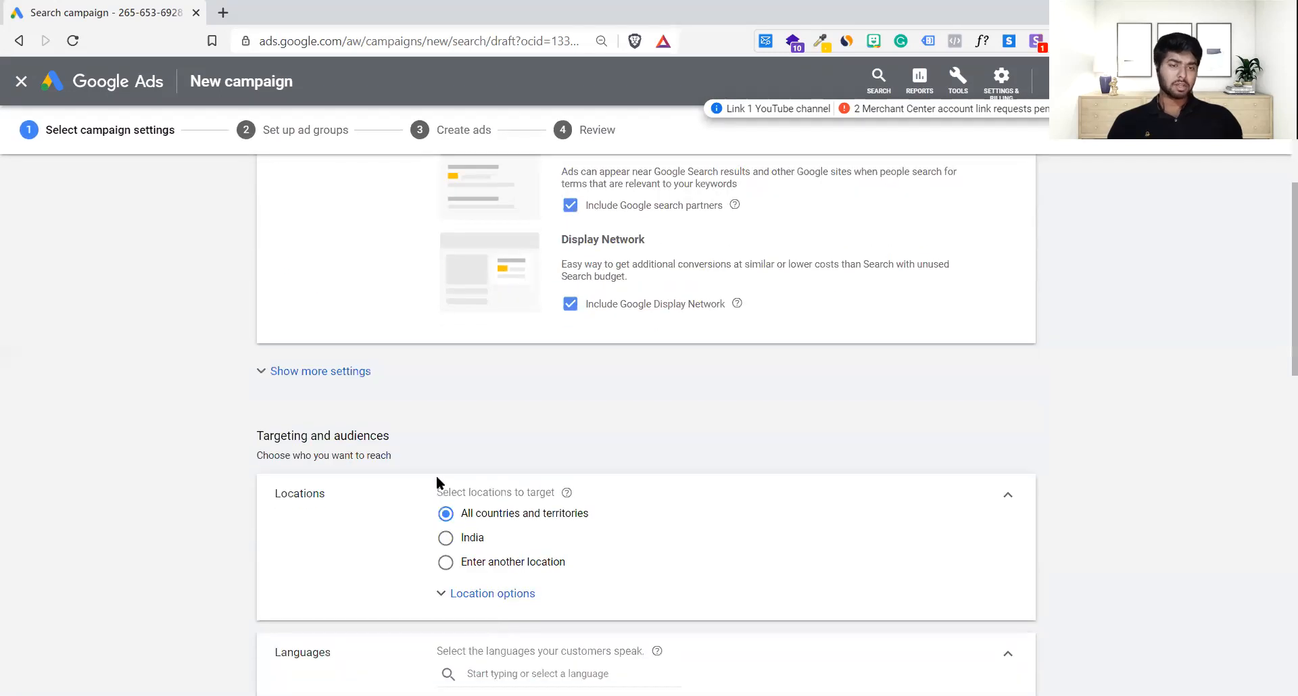
scroll(436, 480, "up", 2)
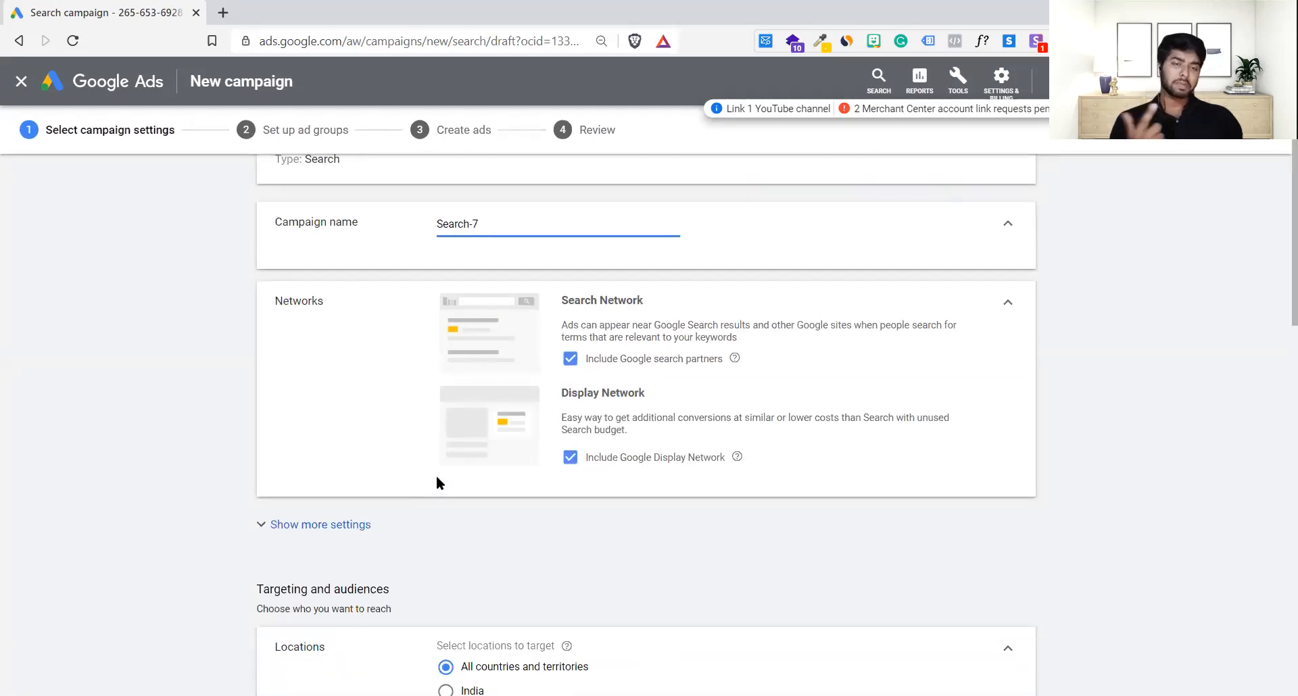
scroll(437, 481, "up", 1)
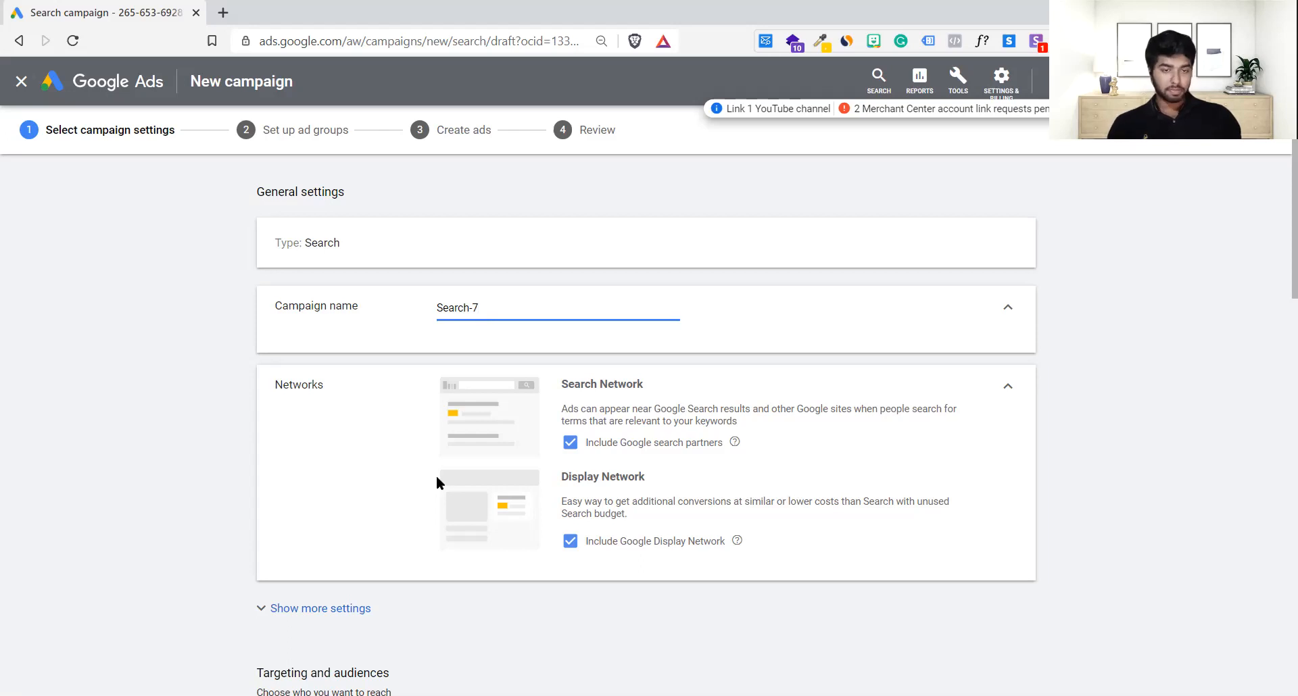
scroll(437, 480, "down", 1)
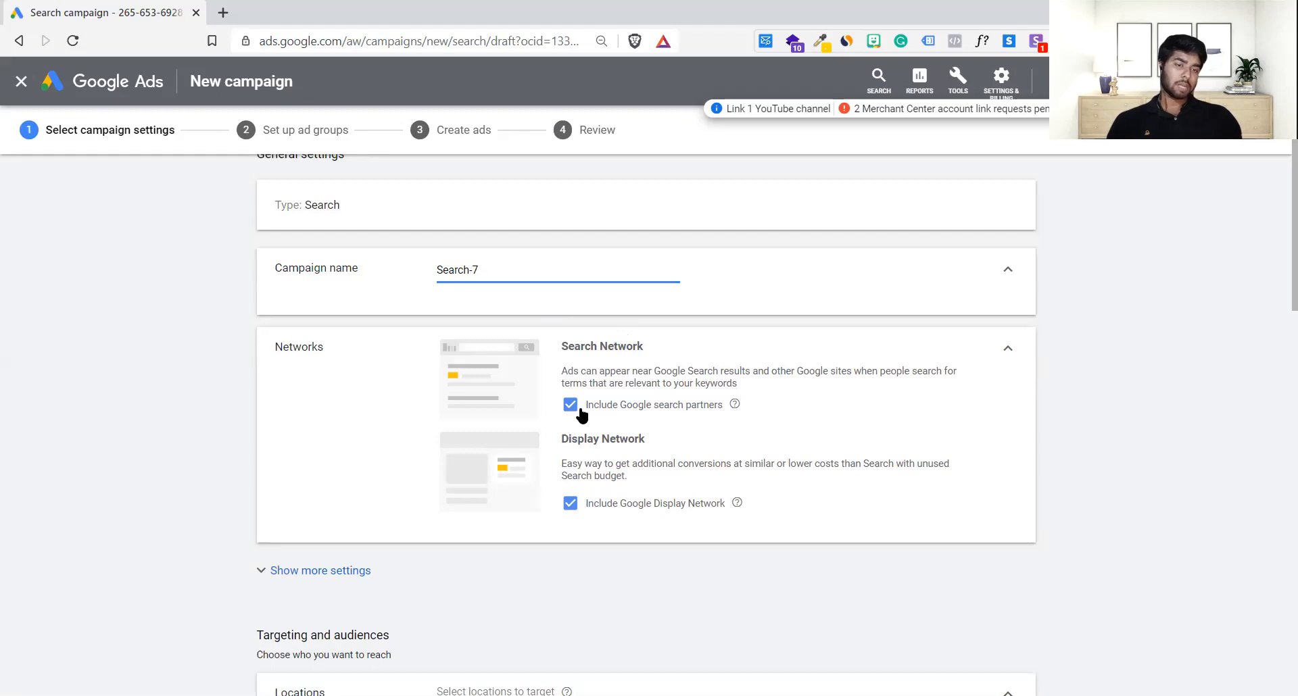
left_click(571, 503)
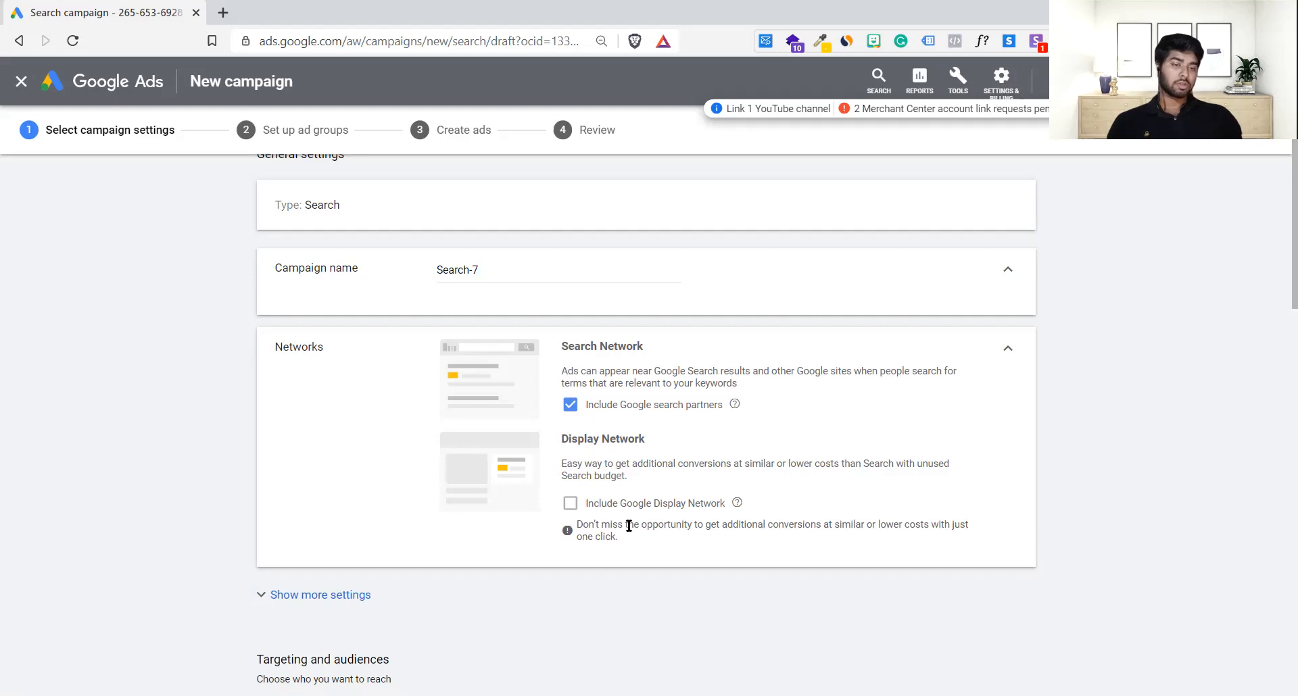
Step: Toggle the Display Network option on and off while explaining, leaving it excluded
scroll(628, 526, "down", 5)
scroll(627, 522, "up", 2)
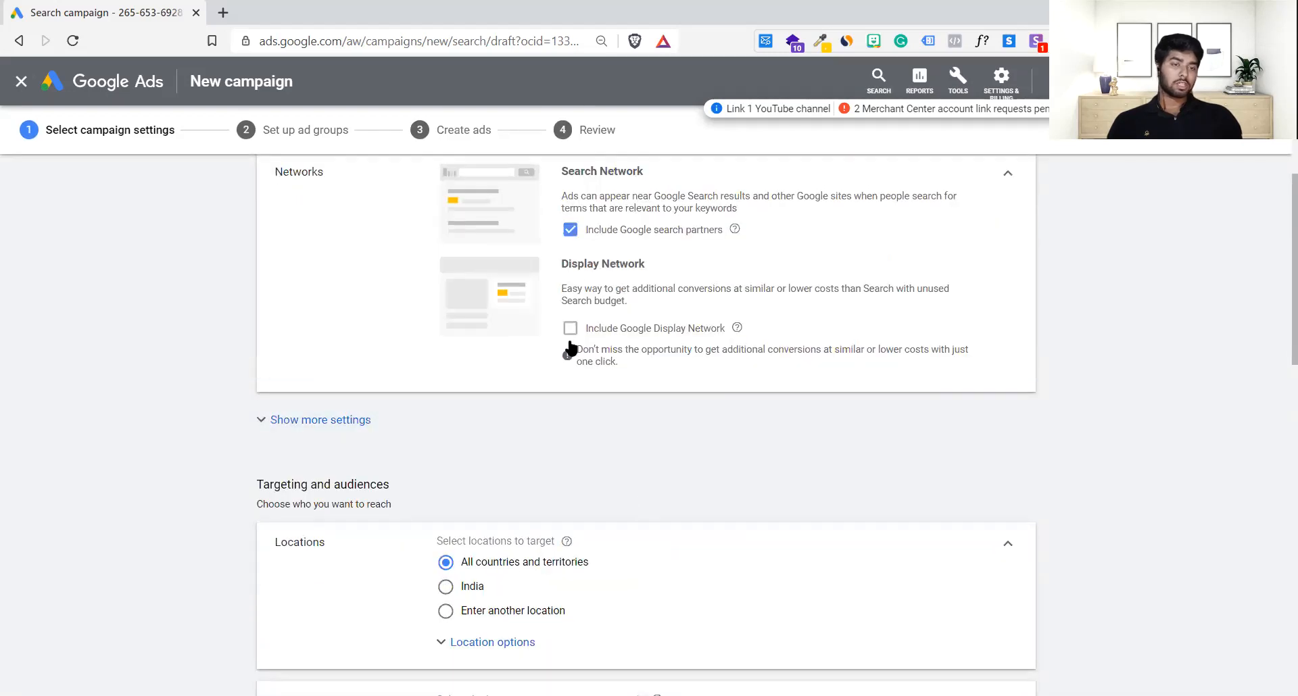
scroll(570, 345, "down", 4)
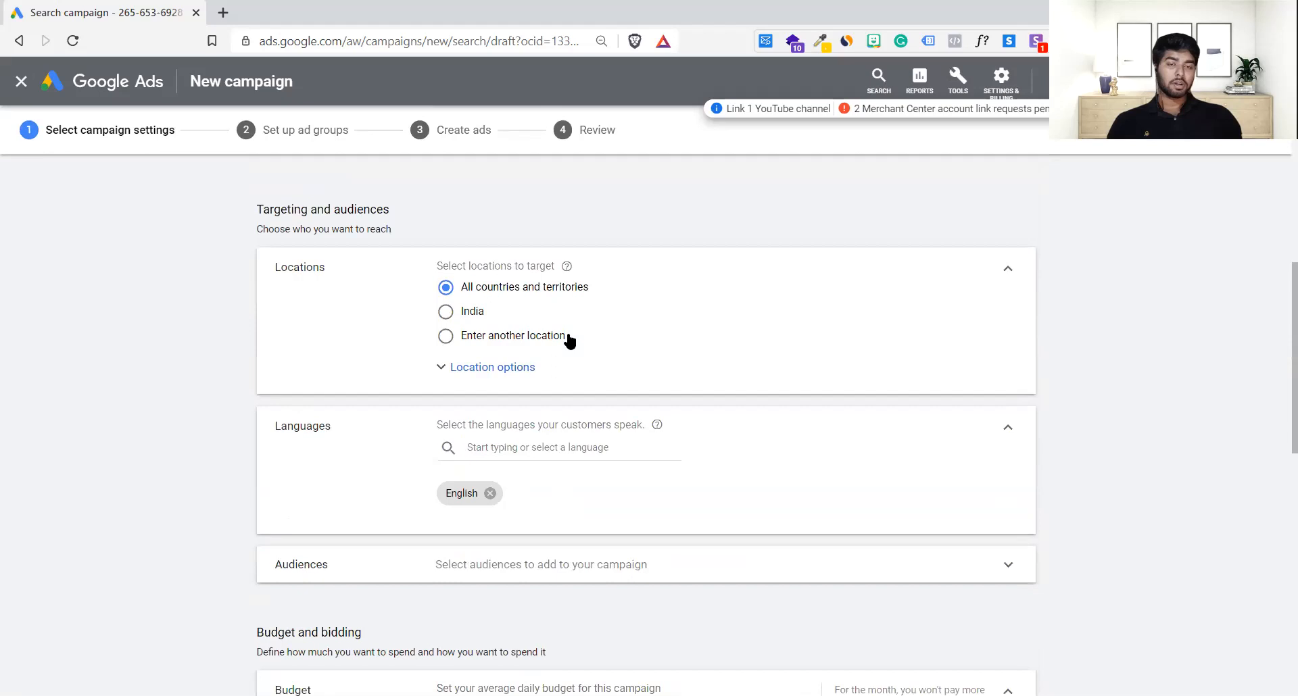
scroll(570, 341, "up", 5)
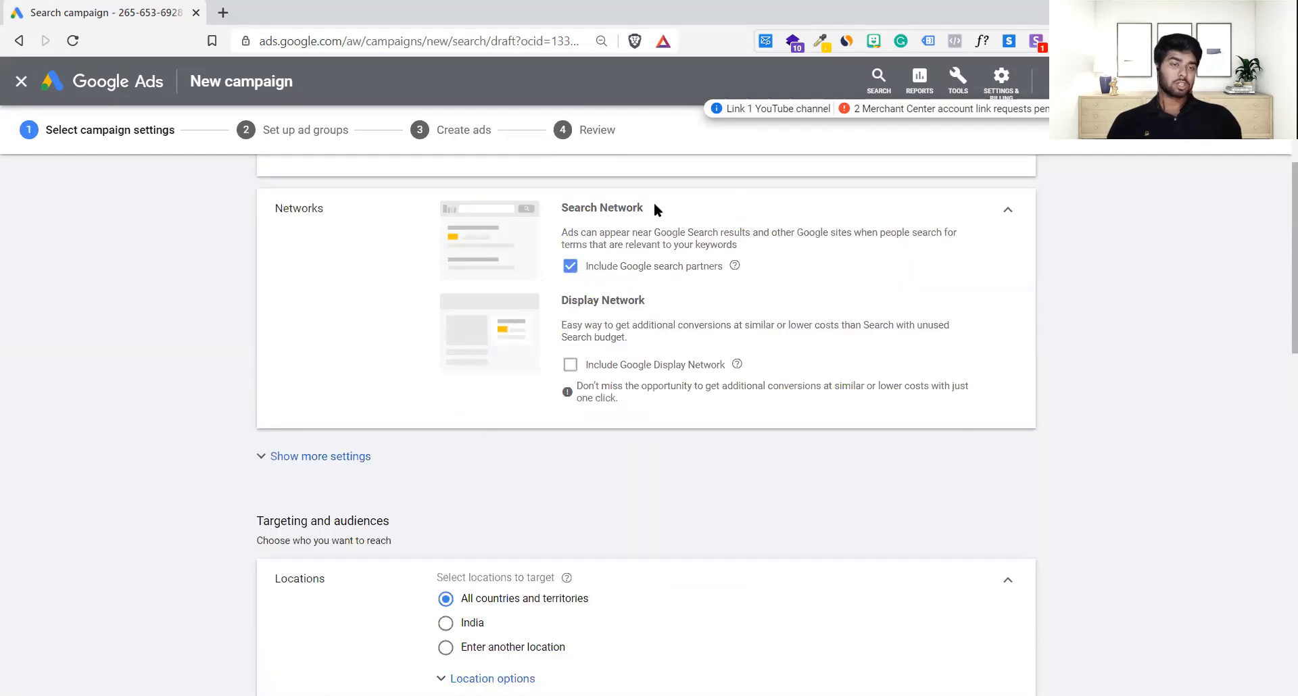
left_click_drag(655, 202, 546, 200)
scroll(529, 252, "up", 2)
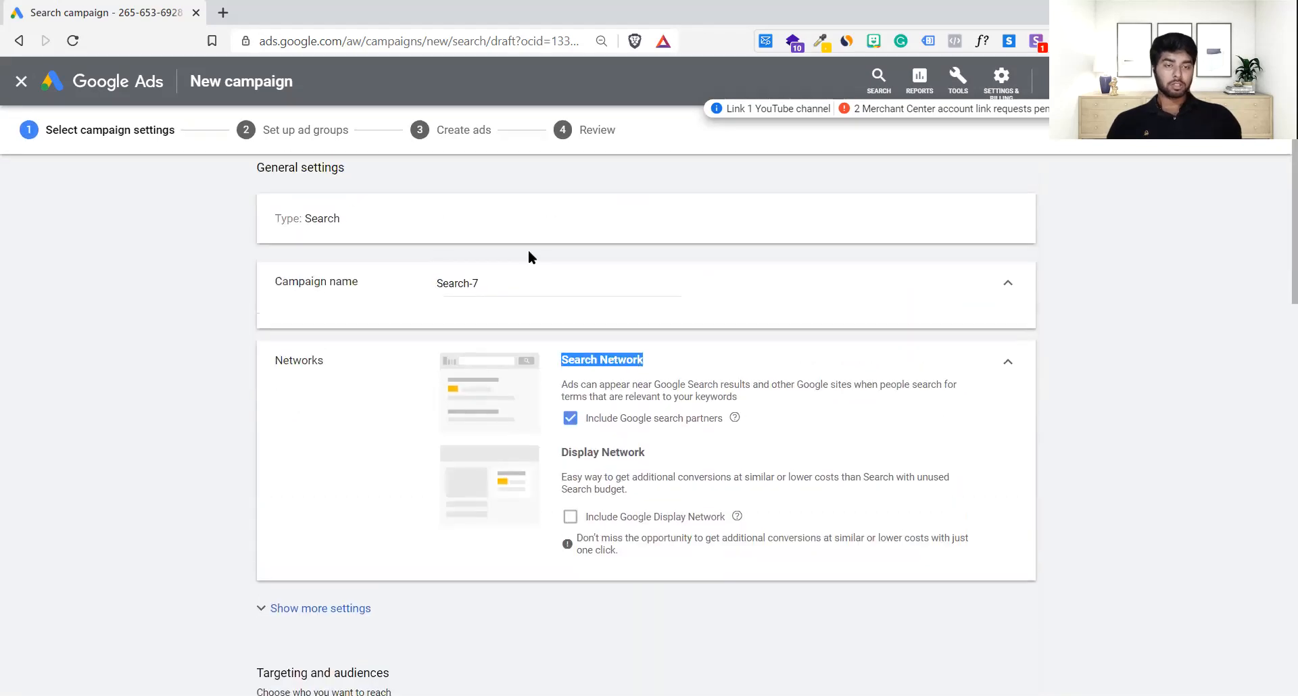
left_click_drag(662, 476, 665, 461)
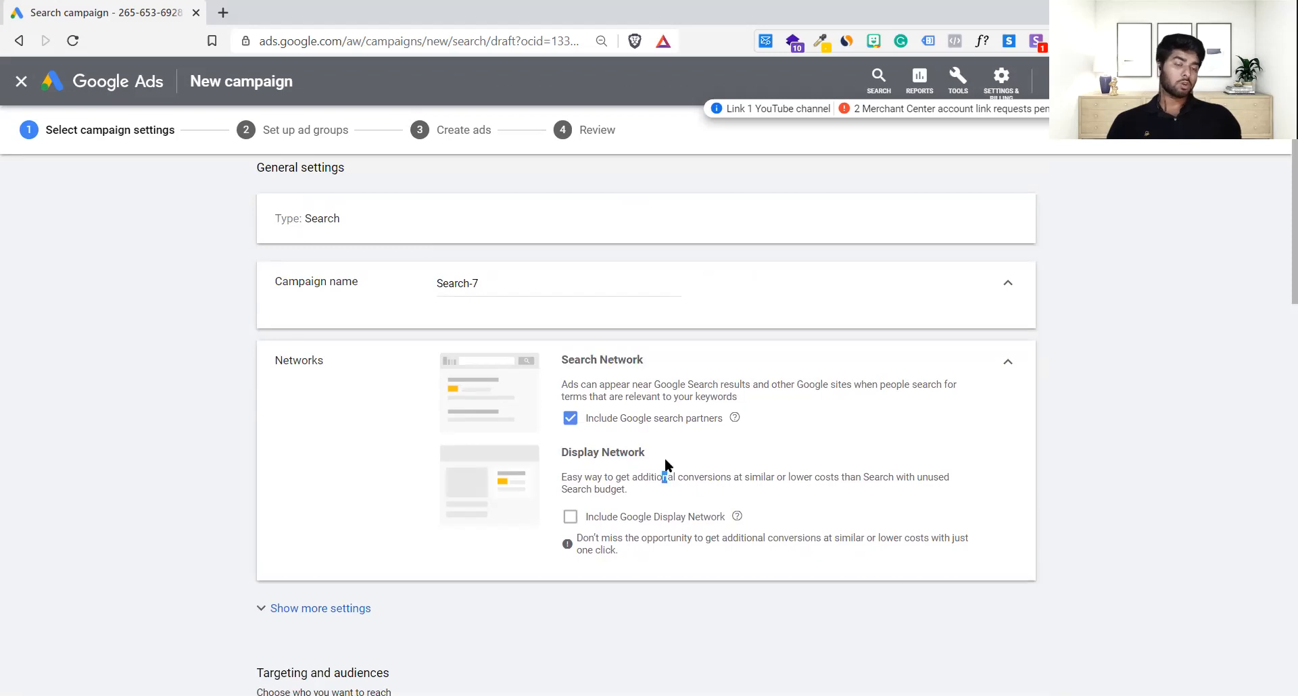
scroll(591, 453, "up", 1)
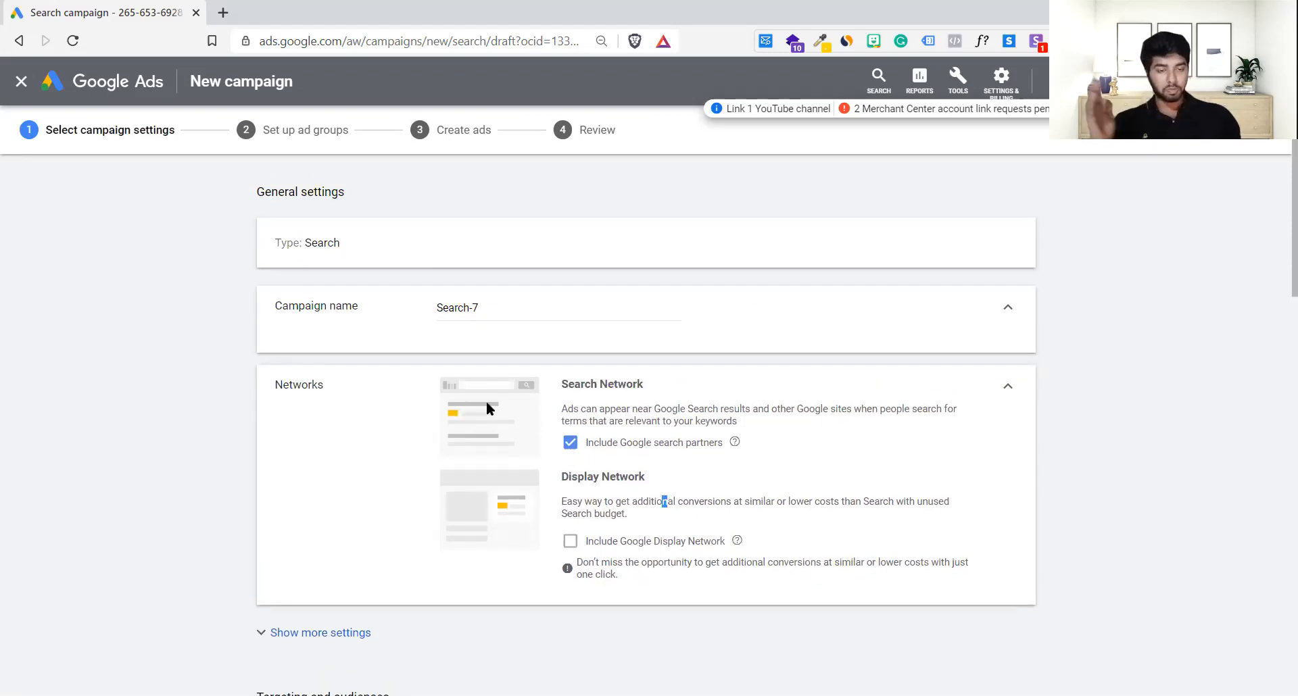
left_click(570, 542)
left_click(573, 546)
left_click(572, 545)
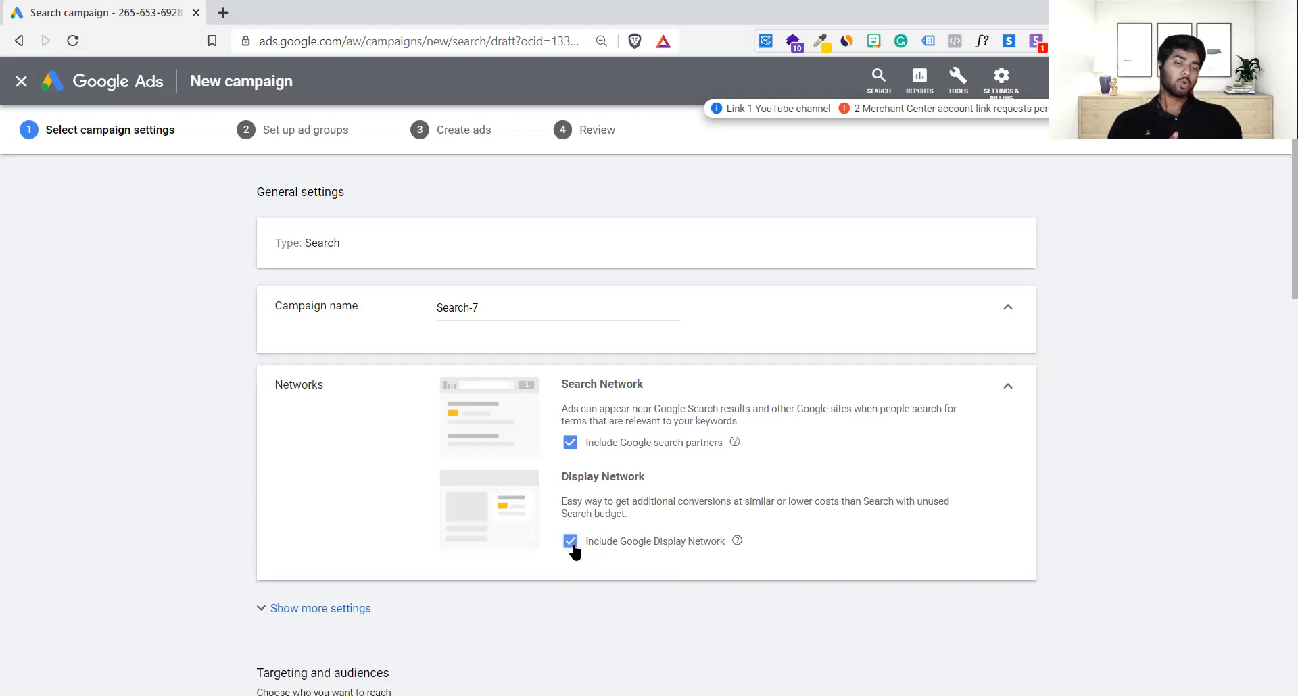
left_click(572, 543)
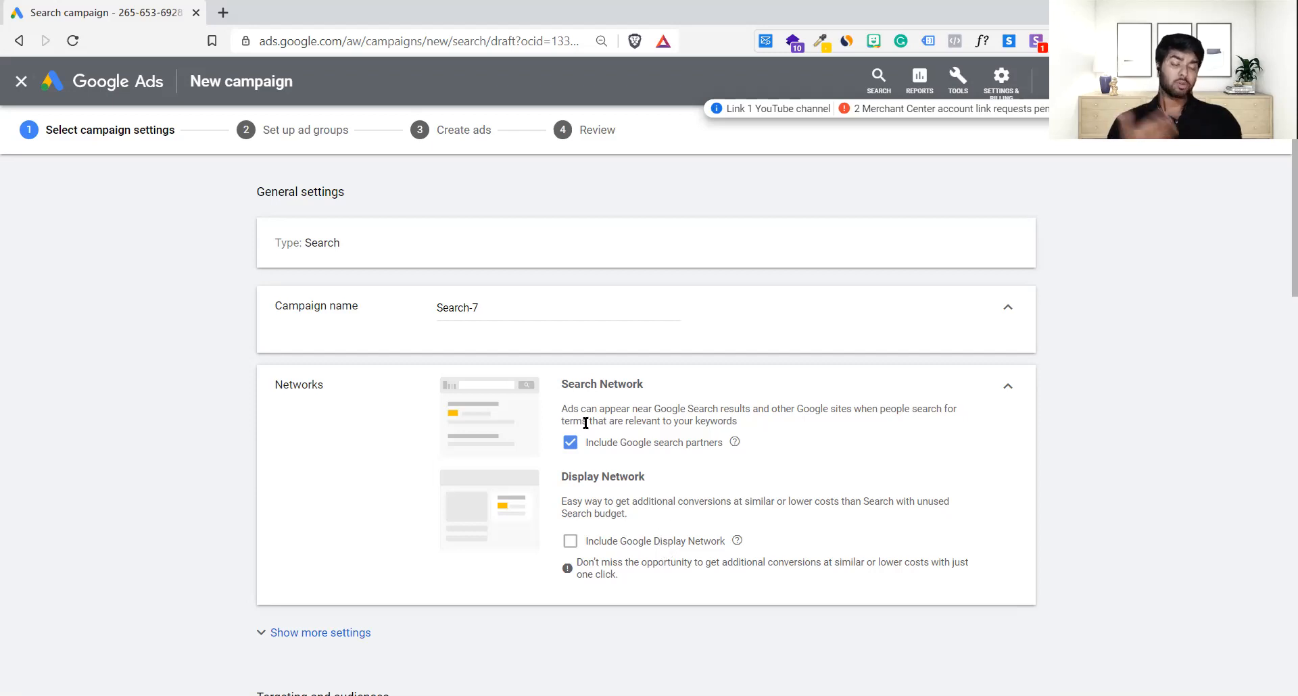
Step: Discard the Search-7 draft and start a new campaign without goal guidance
left_click(10, 84)
left_click(719, 413)
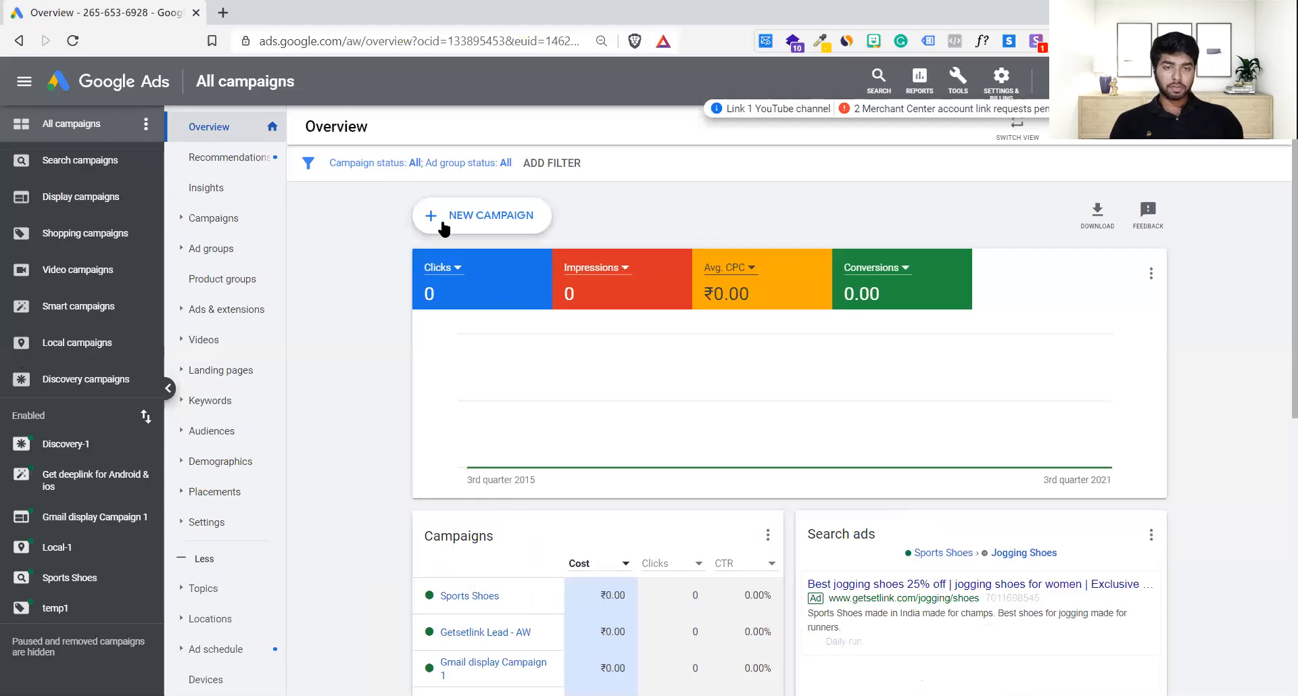
left_click(443, 222)
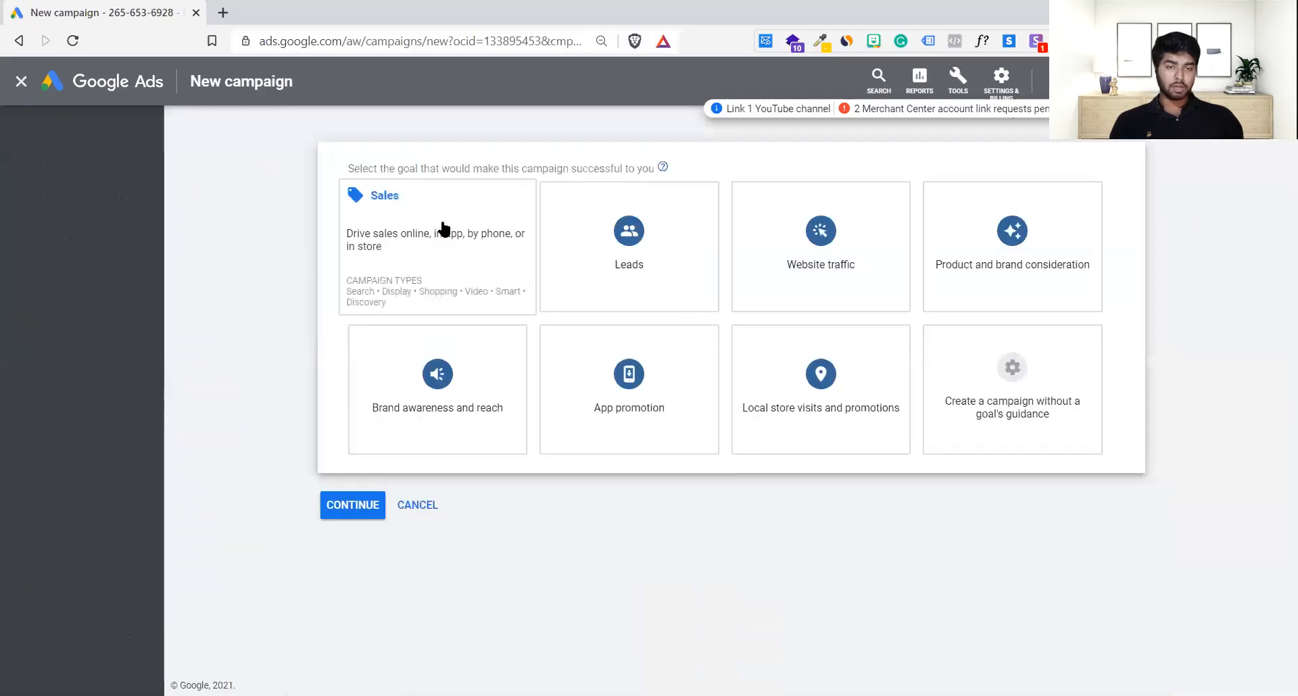
left_click(581, 363)
left_click(867, 446)
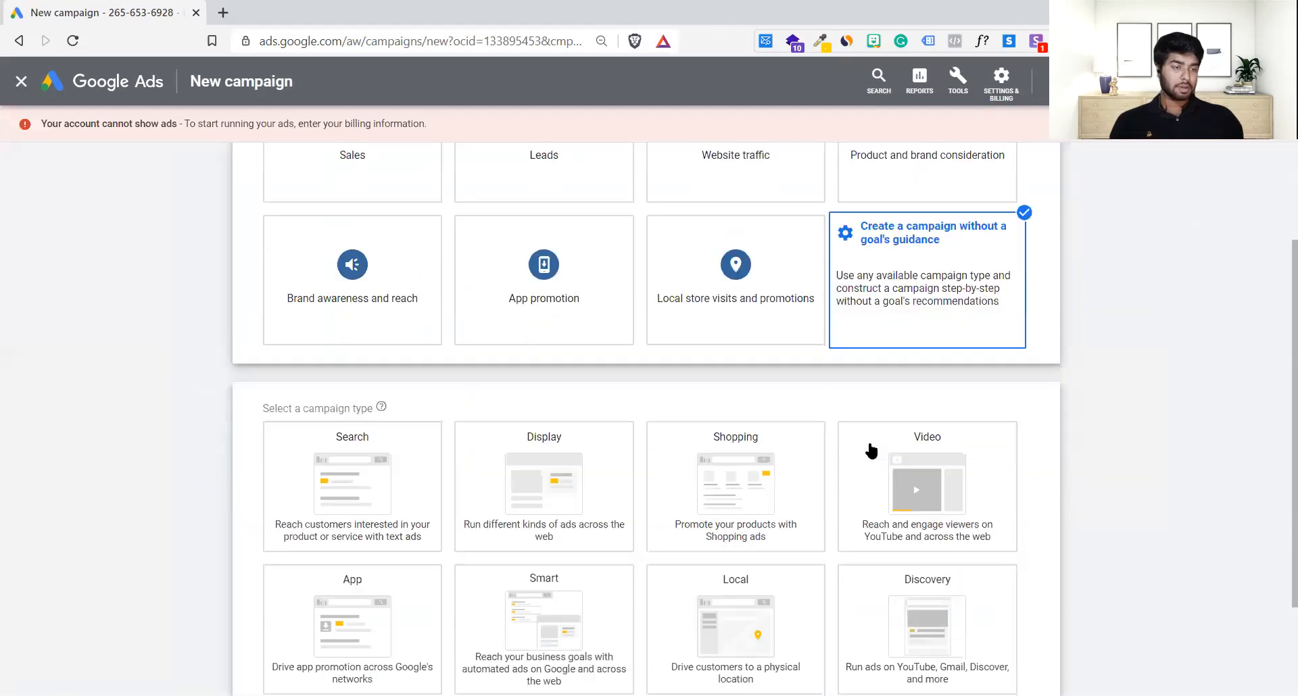
Step: Make it a Smart campaign aimed at calls to the business
left_click(871, 450)
left_click(538, 461)
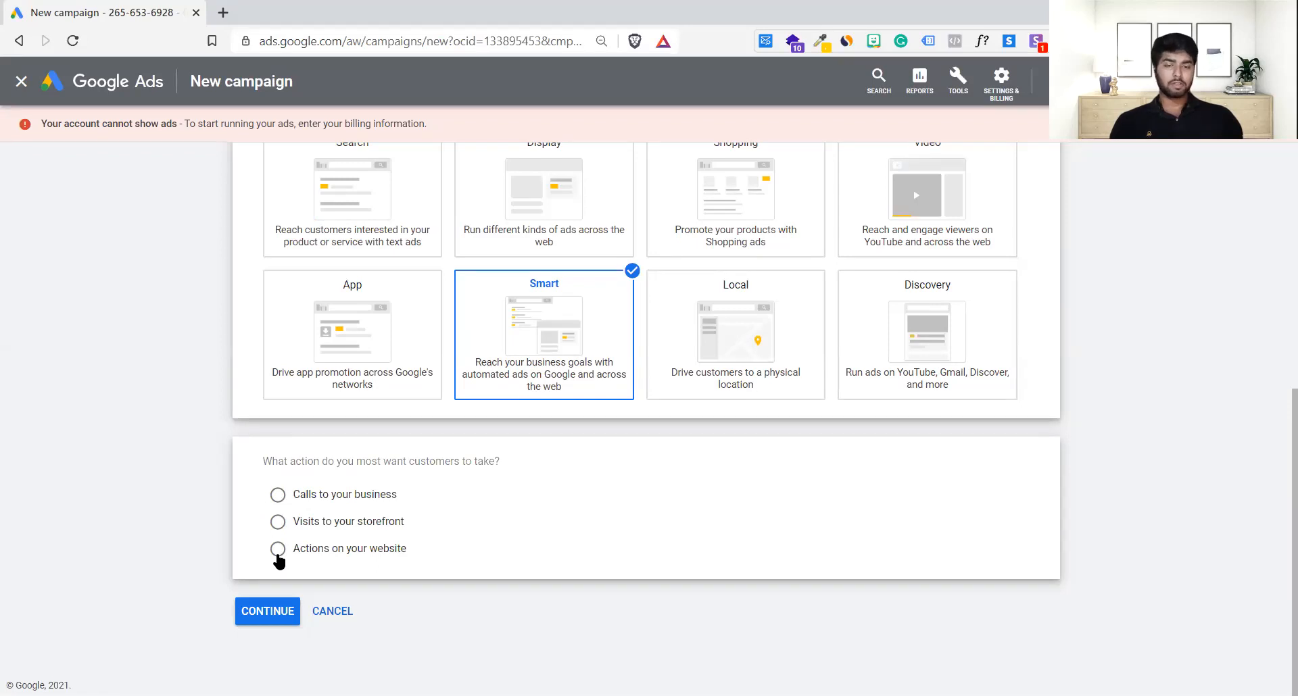
left_click(276, 495)
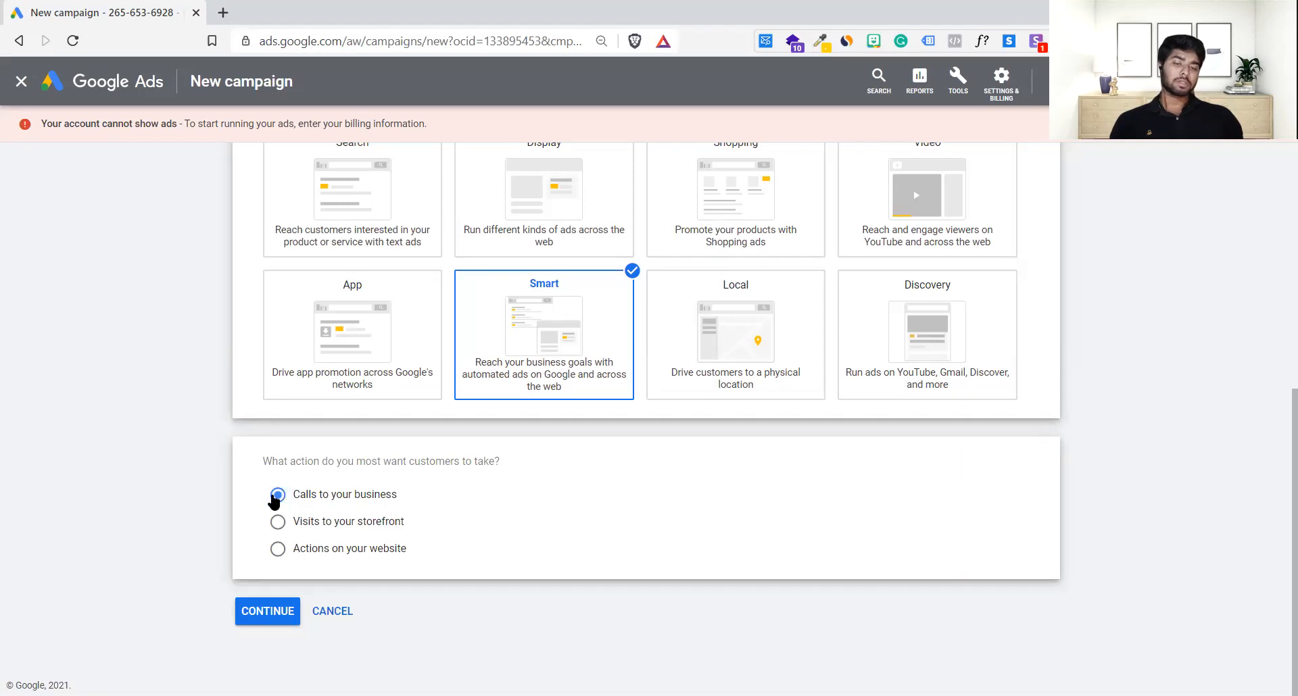
left_click(275, 617)
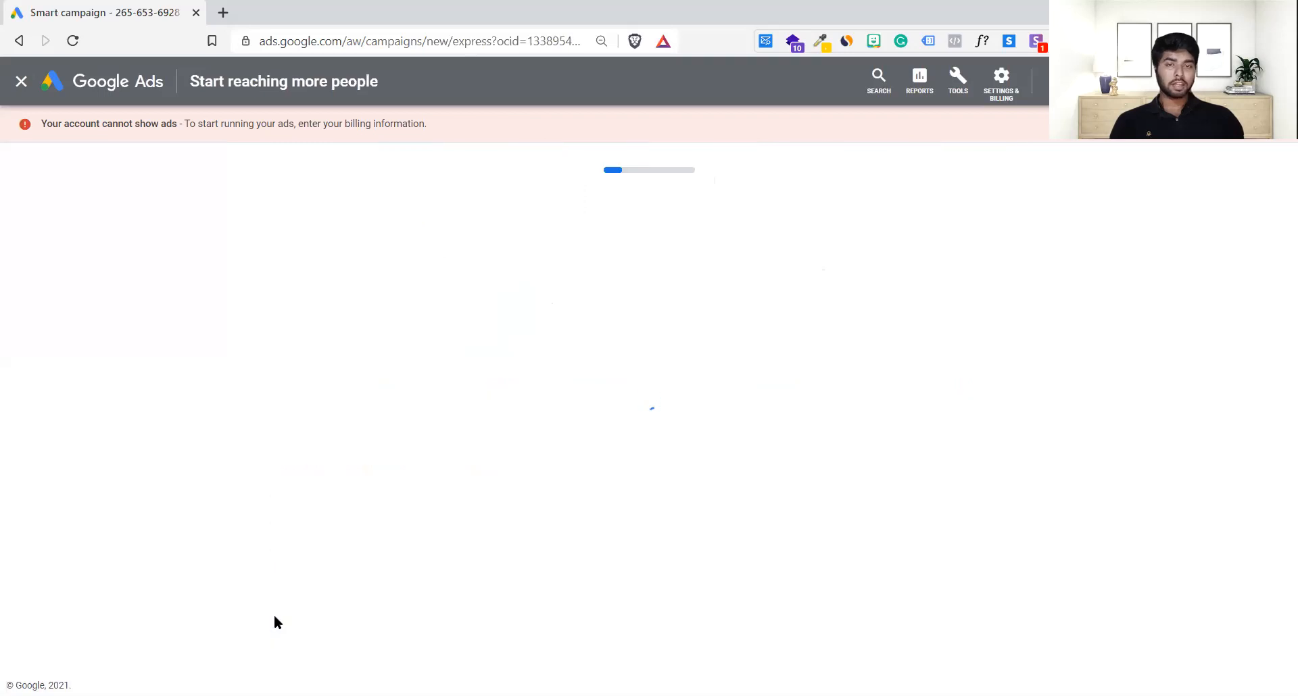
Step: Decline the linked account info and enter the business name Getsetlink
left_click(501, 340)
left_click(856, 414)
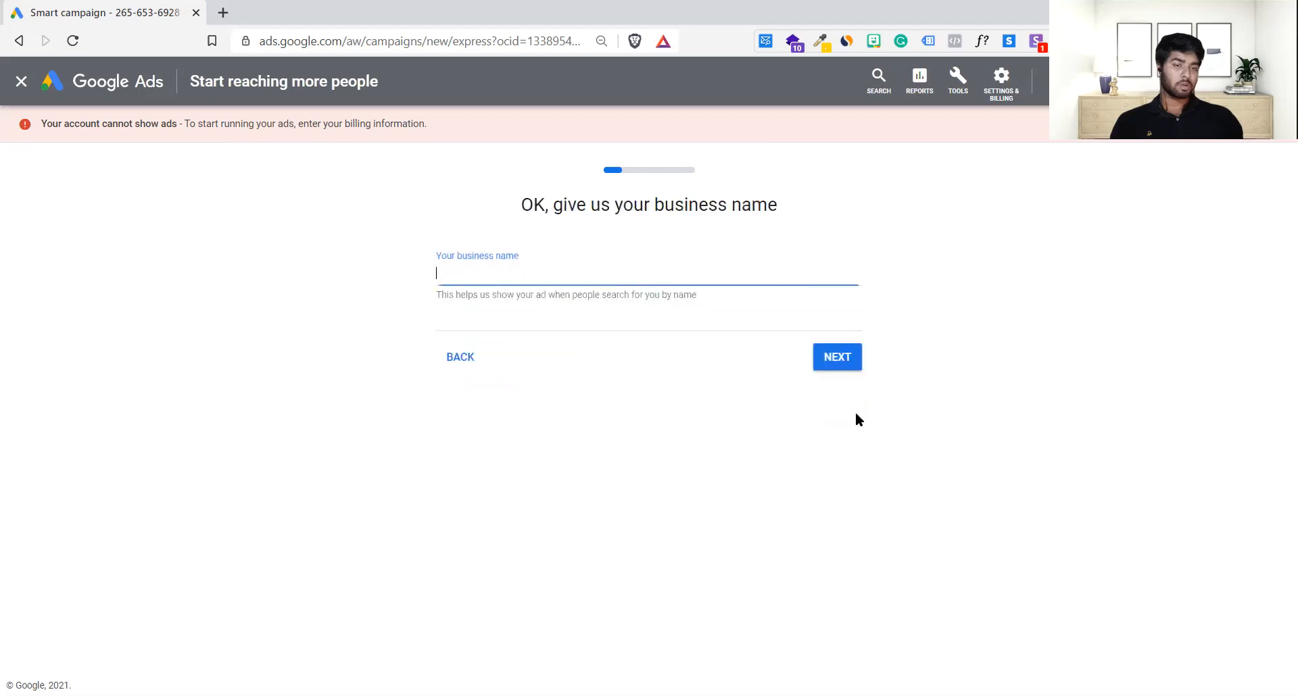
type("Getsetlink")
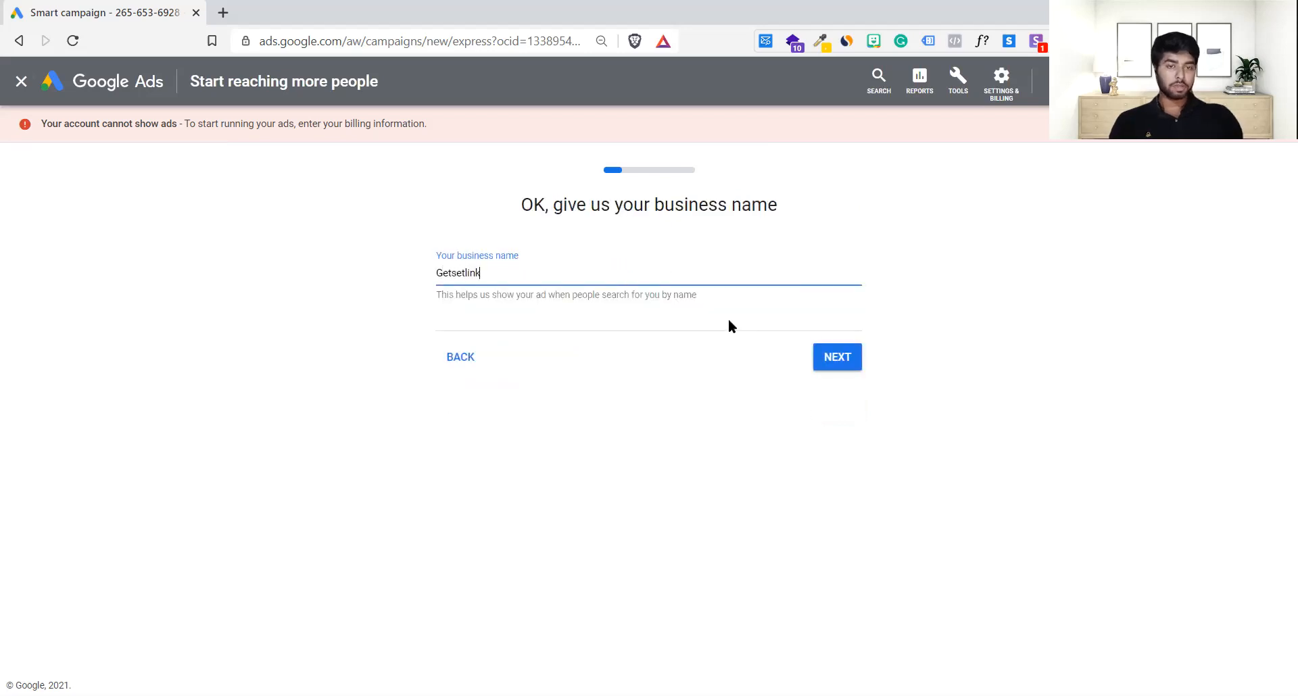
left_click(840, 357)
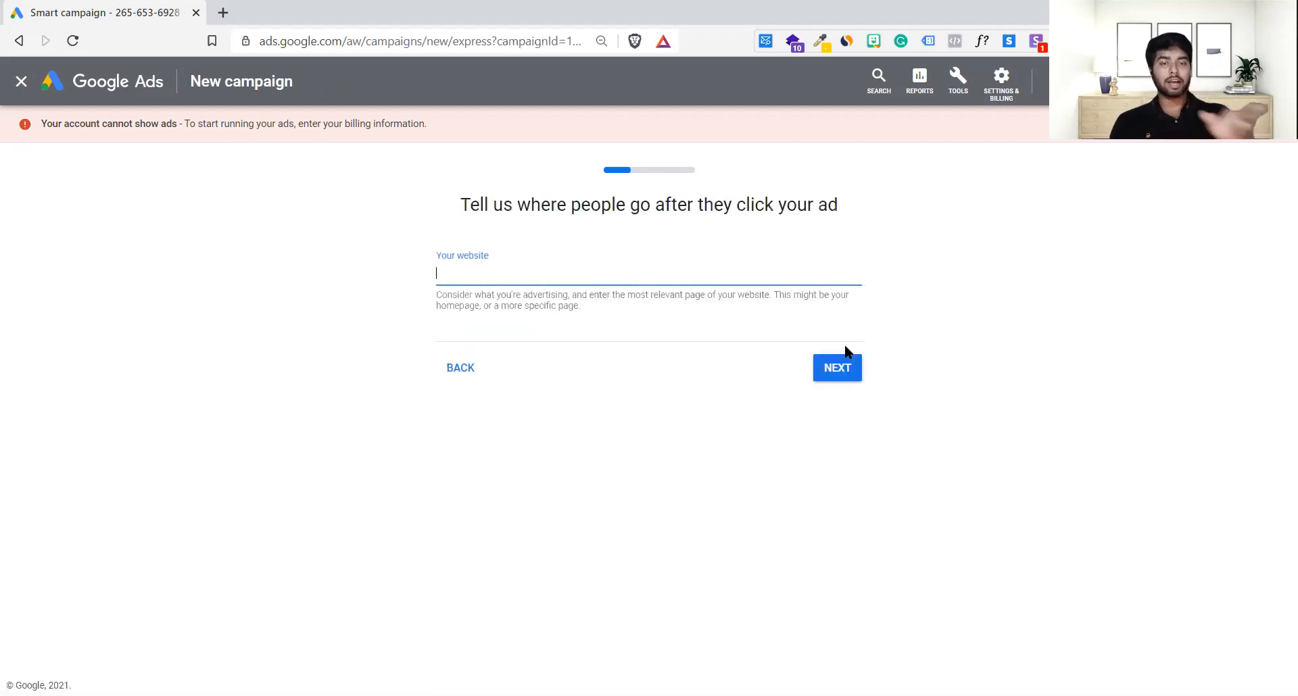
type("https://")
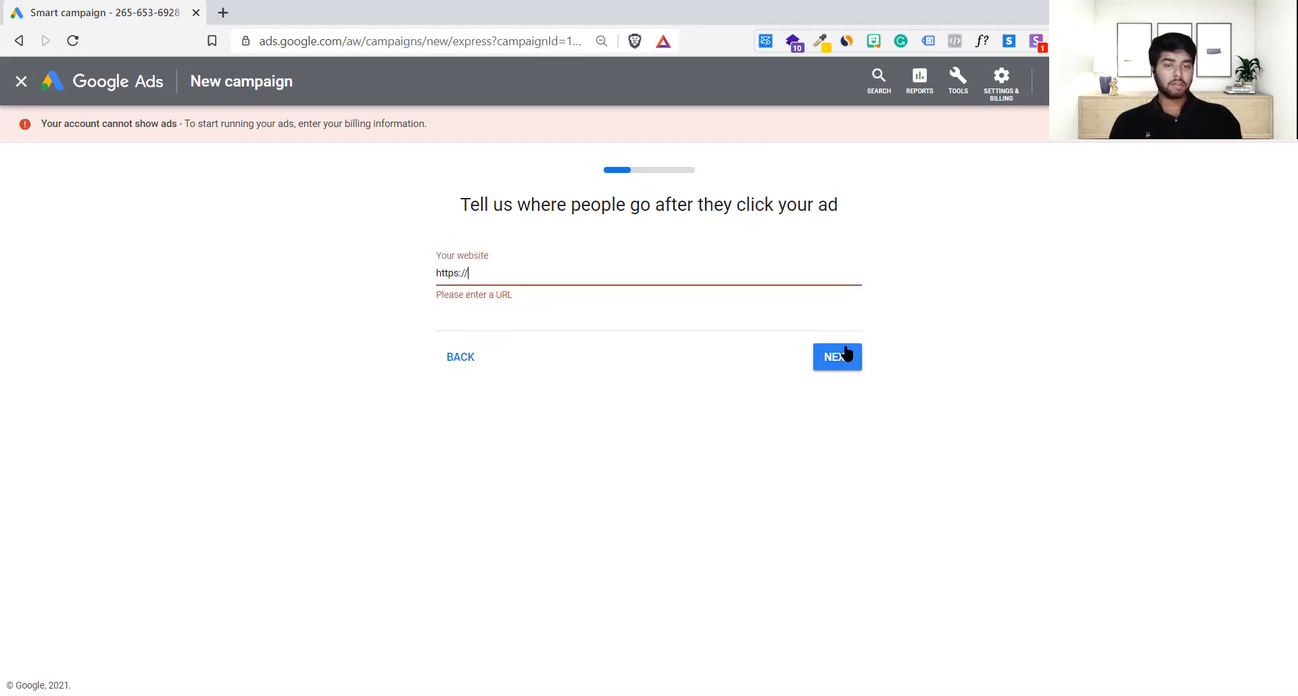
type("ge")
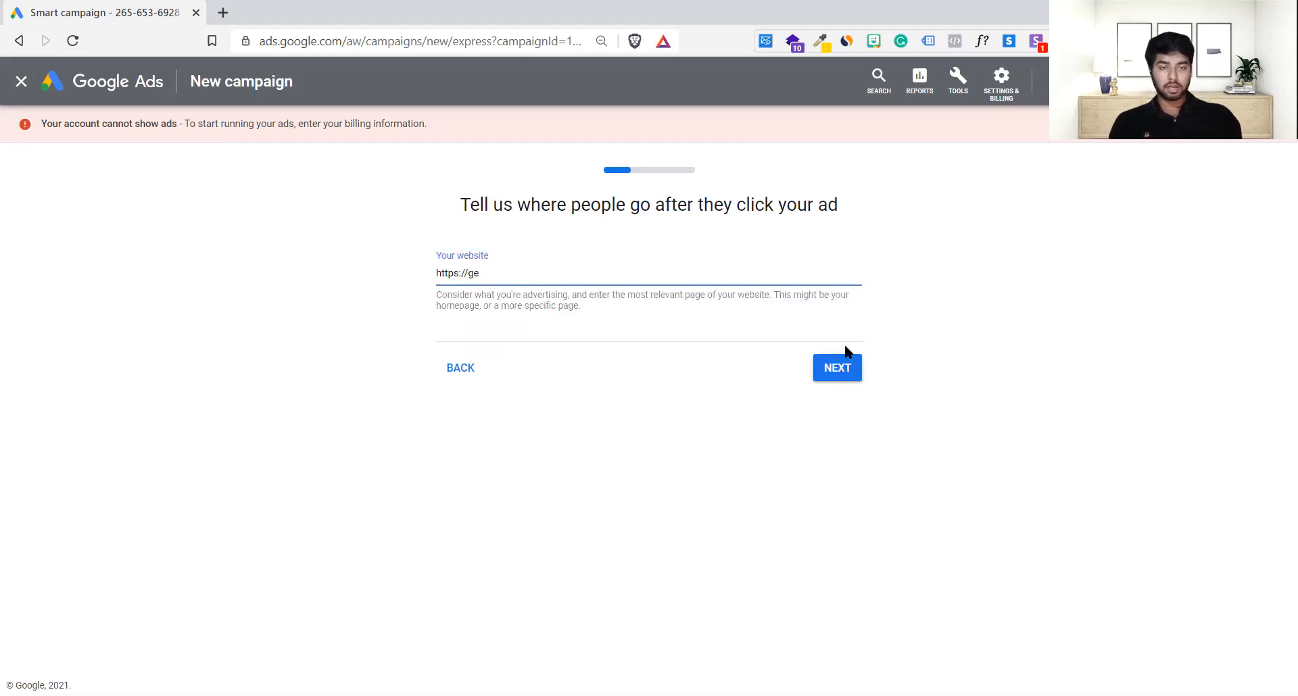
type("tsetlink.com")
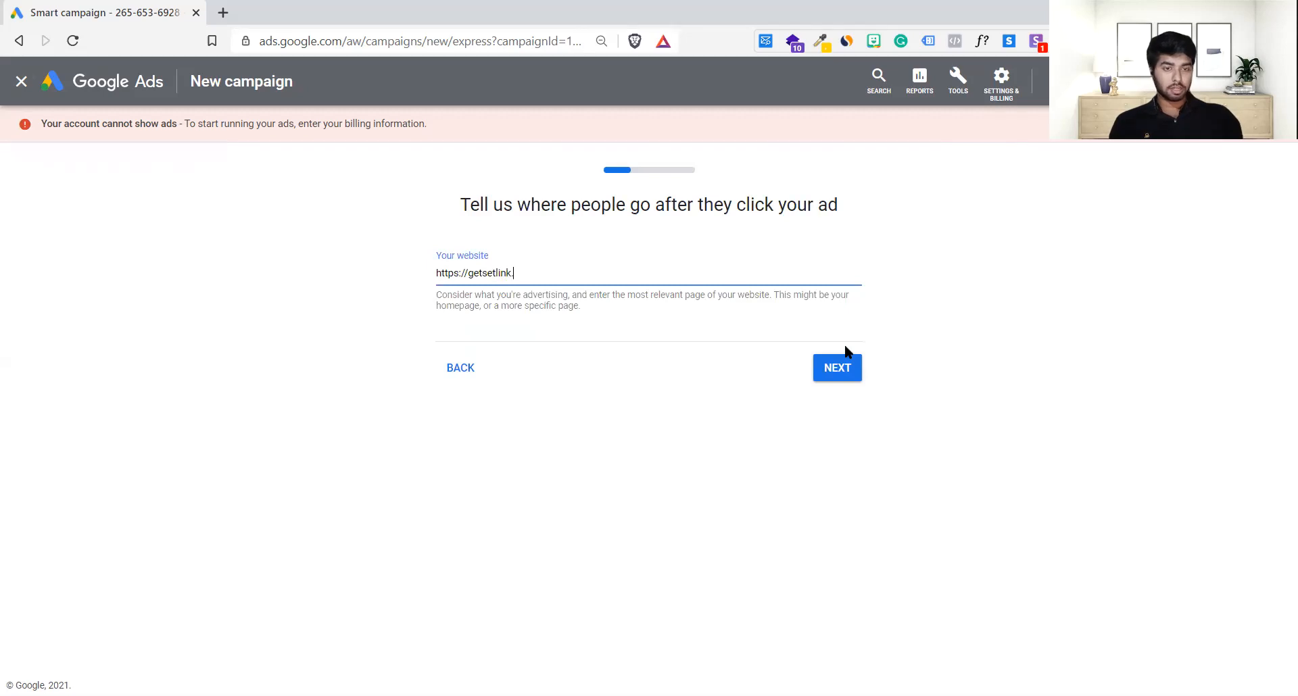
left_click(852, 365)
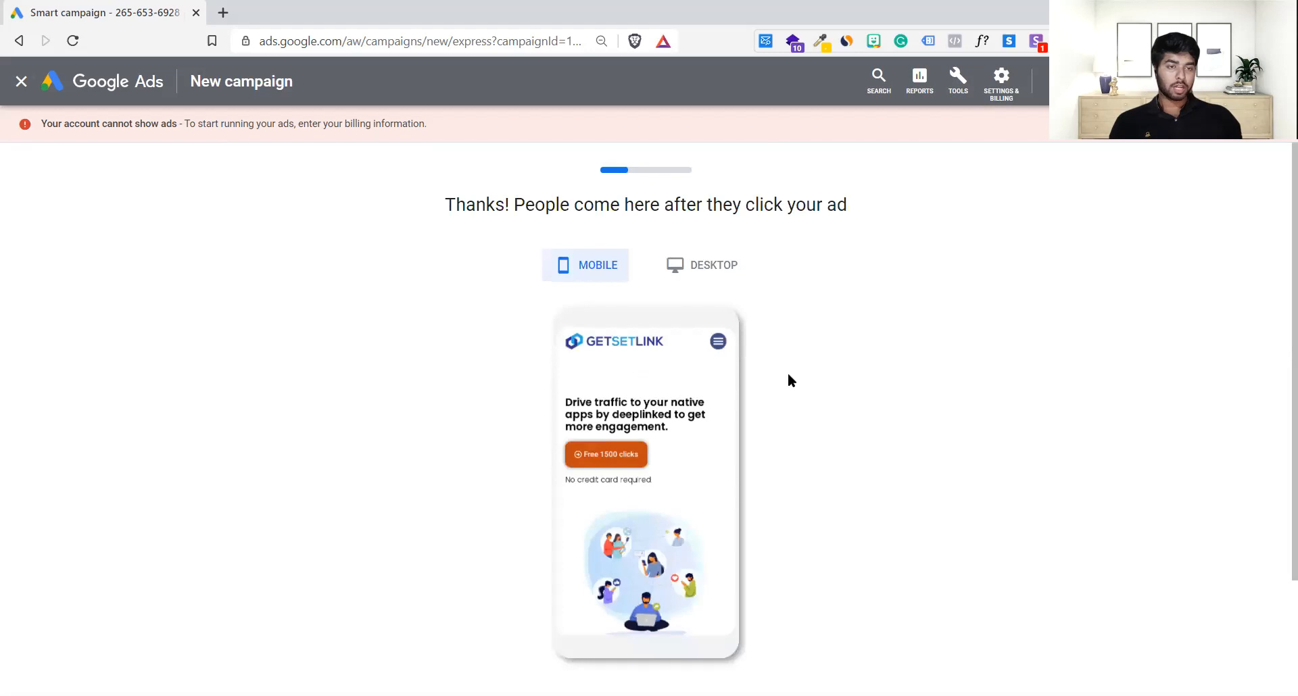
scroll(784, 389, "down", 2)
left_click(831, 580)
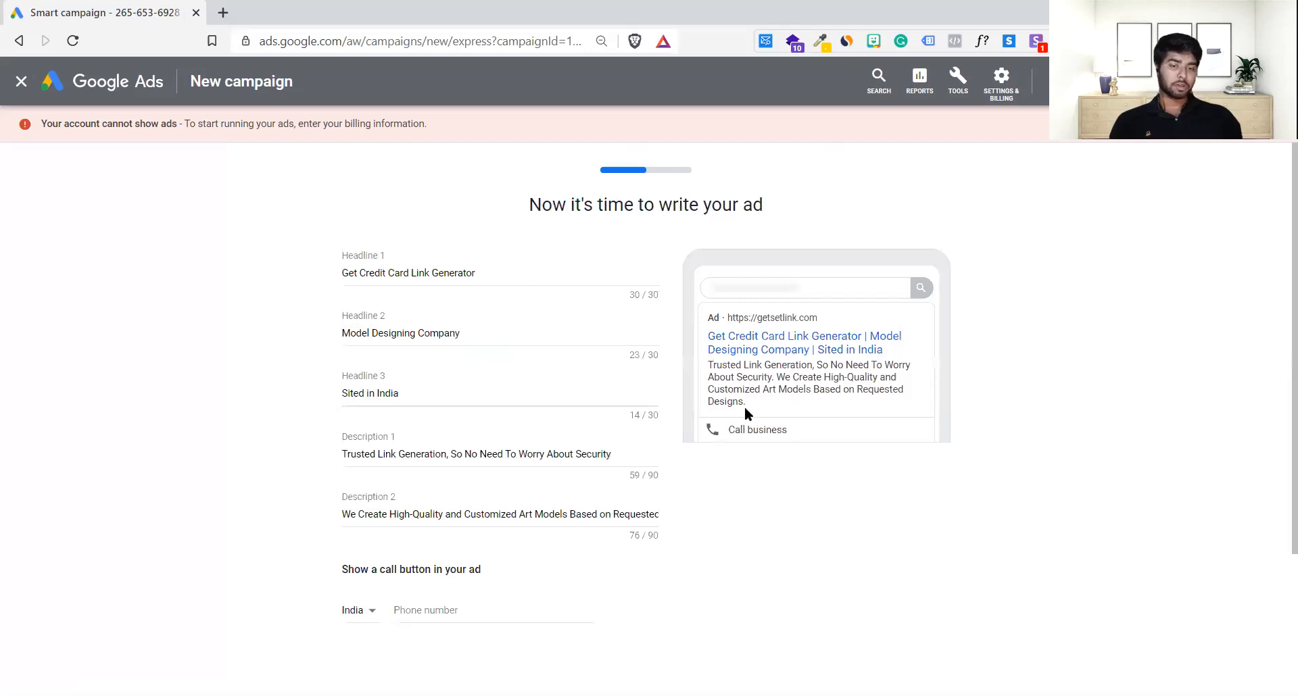
Step: Enter the business phone number for the ad's call button
scroll(744, 407, "down", 1)
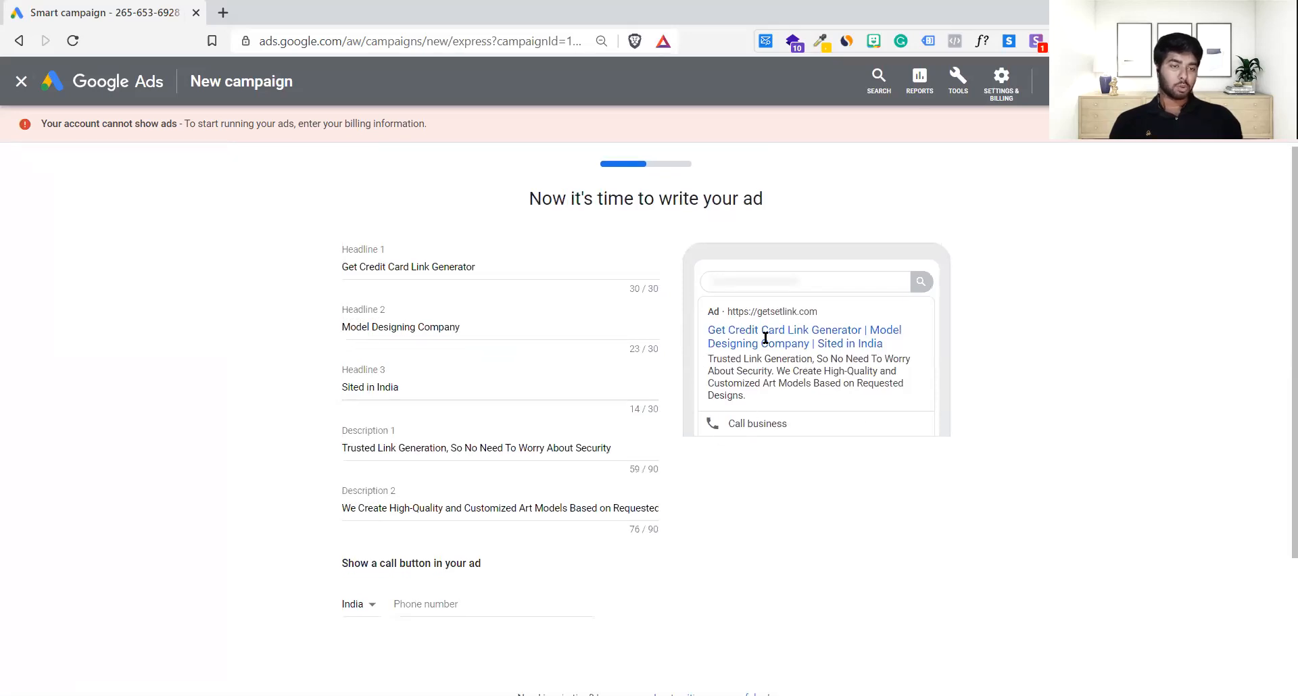
scroll(784, 378, "down", 1)
scroll(629, 392, "up", 1)
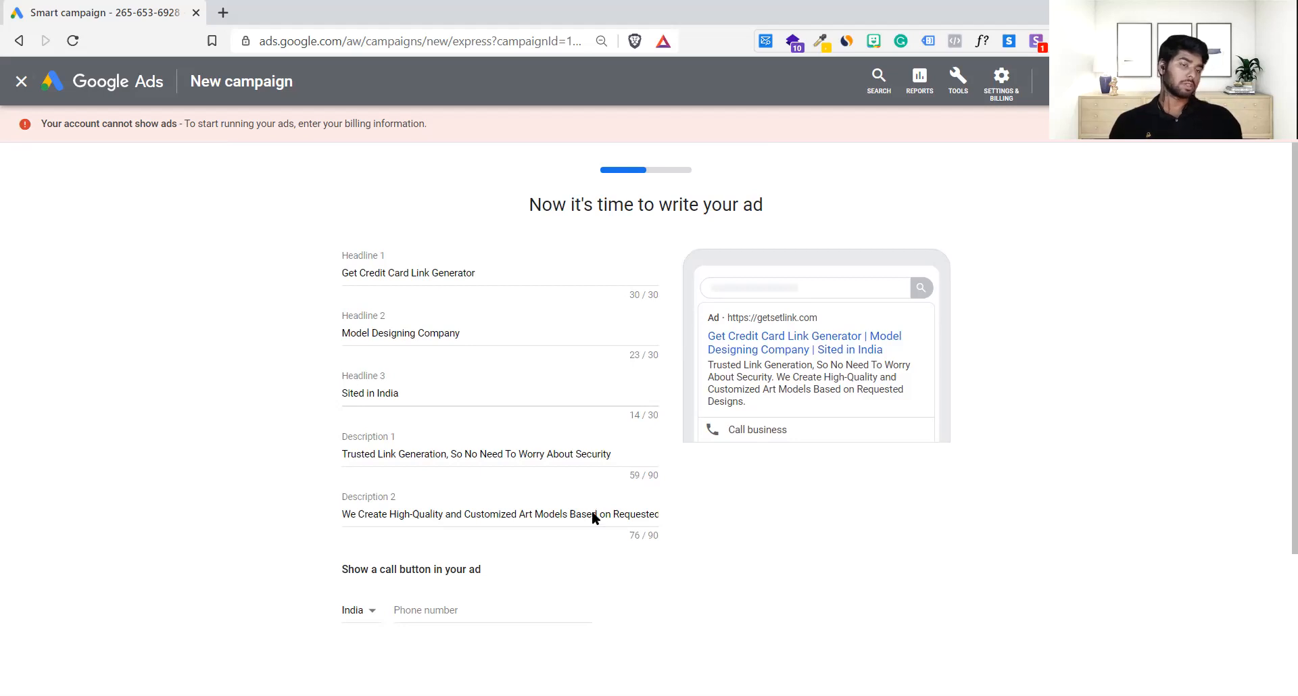
scroll(591, 514, "down", 1)
scroll(591, 514, "down", 2)
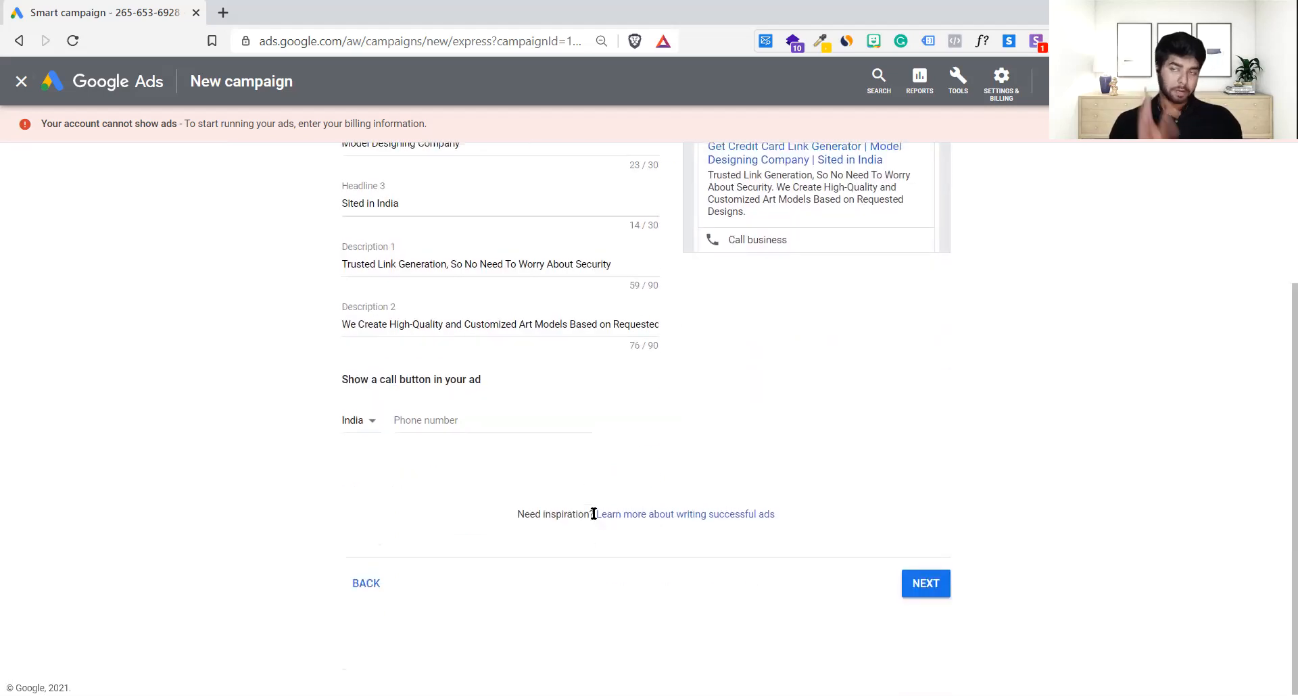
scroll(594, 514, "up", 2)
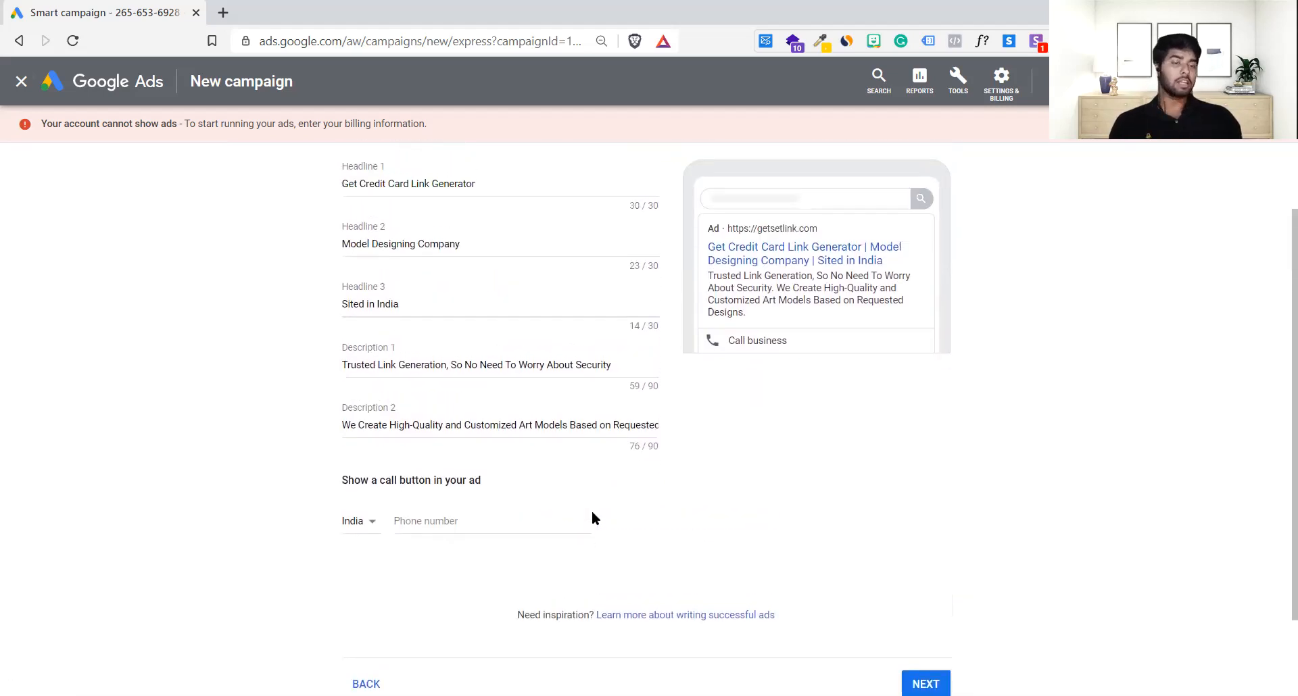
scroll(595, 520, "up", 1)
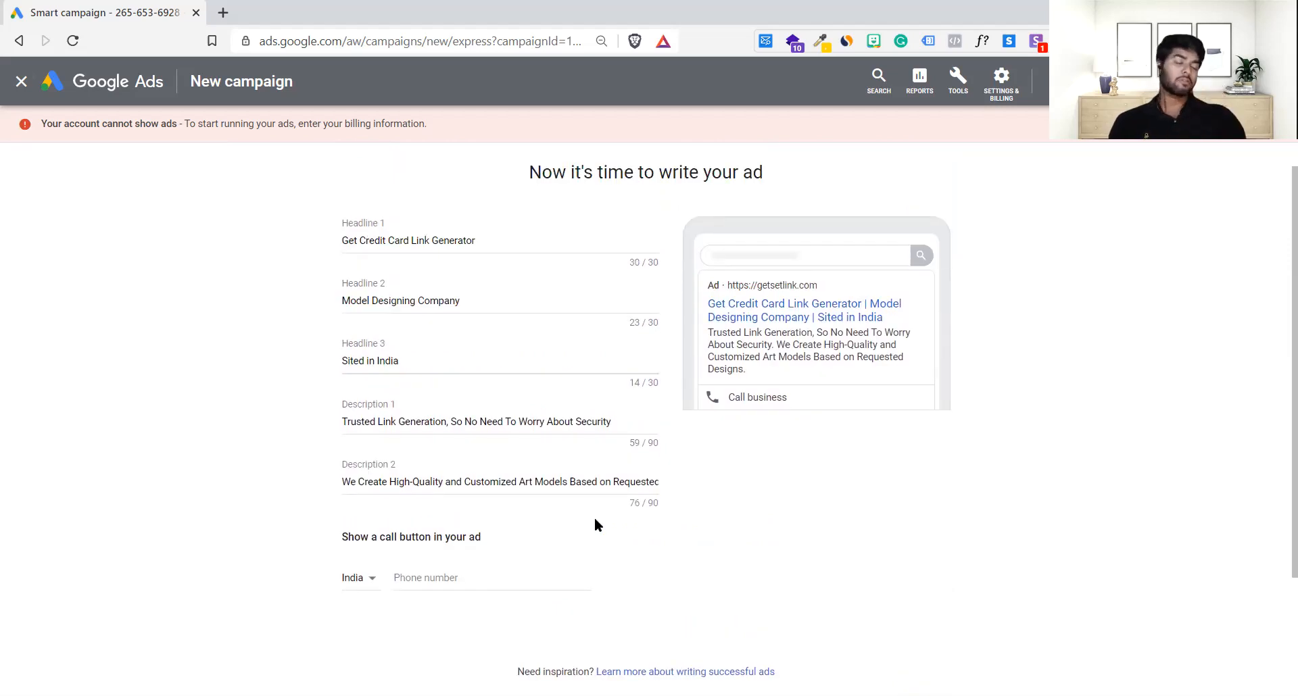
left_click(492, 579)
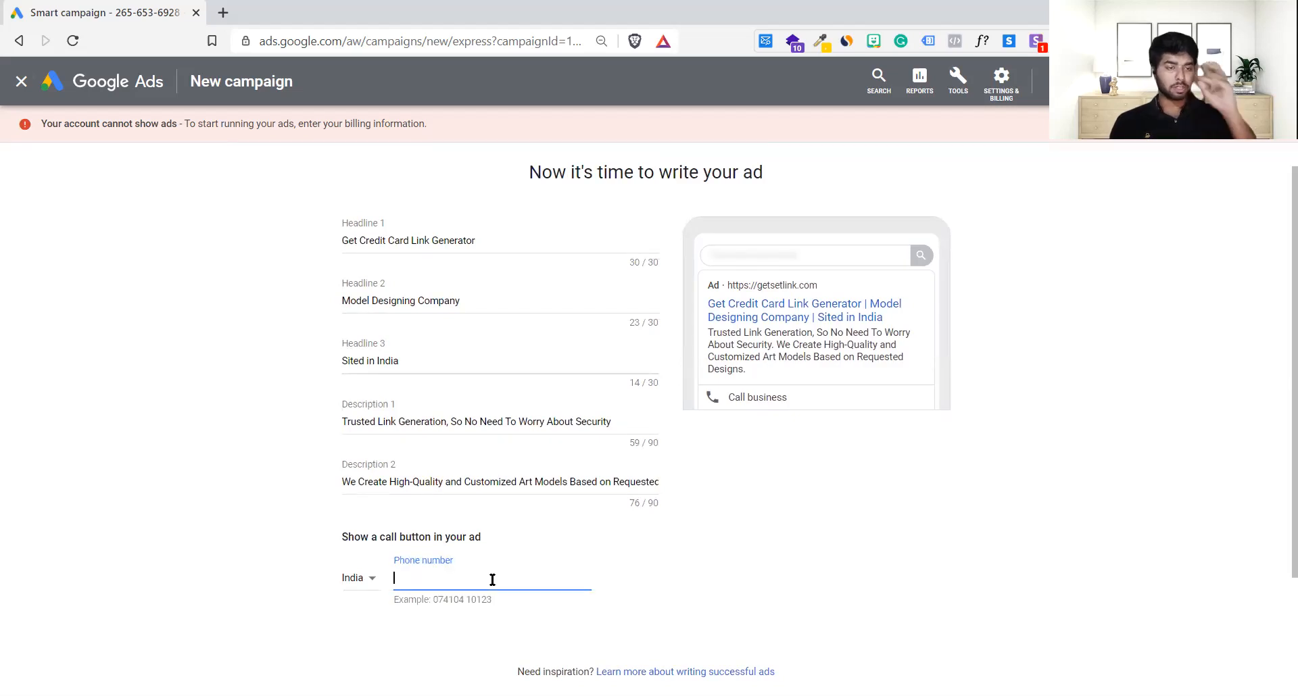
scroll(748, 549, "down", 2)
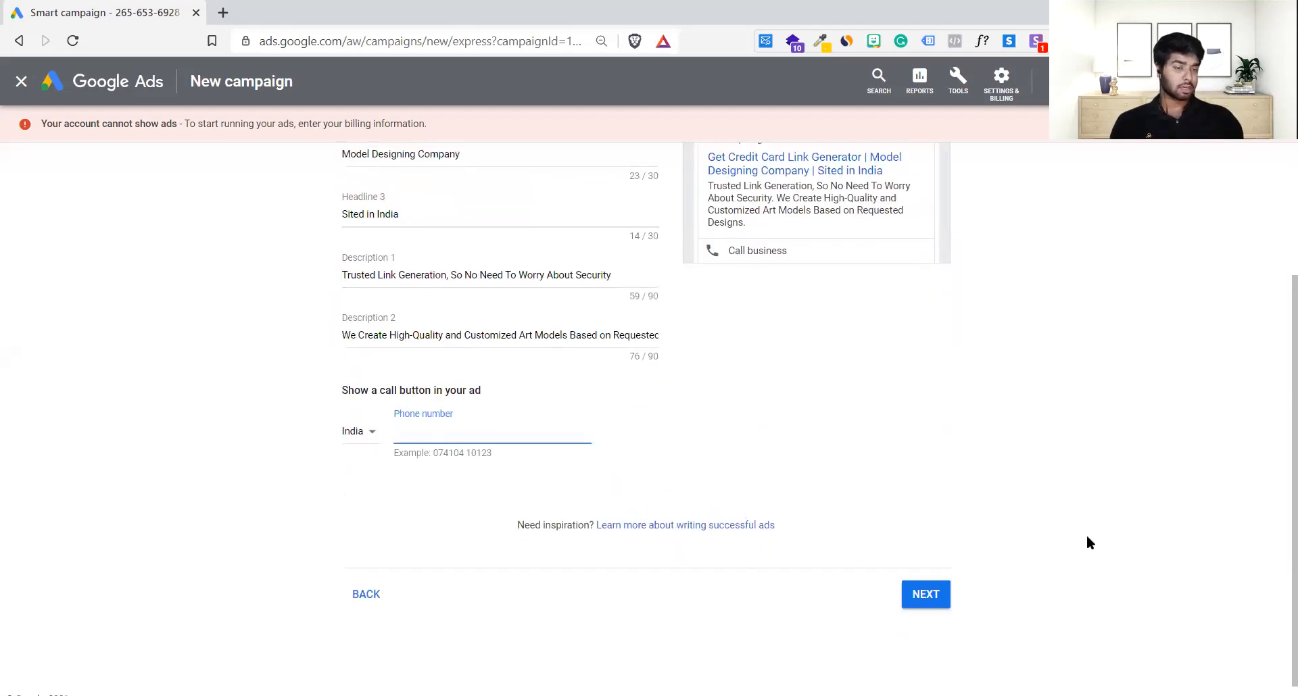
scroll(353, 426, "up", 3)
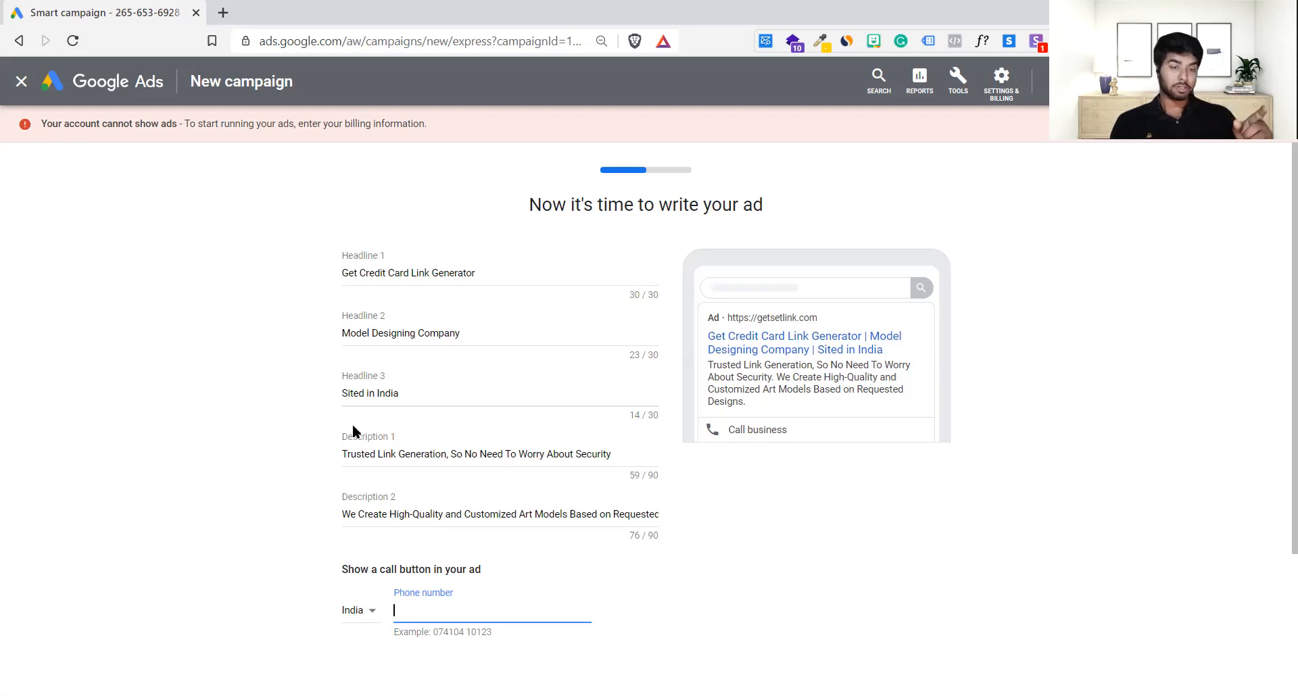
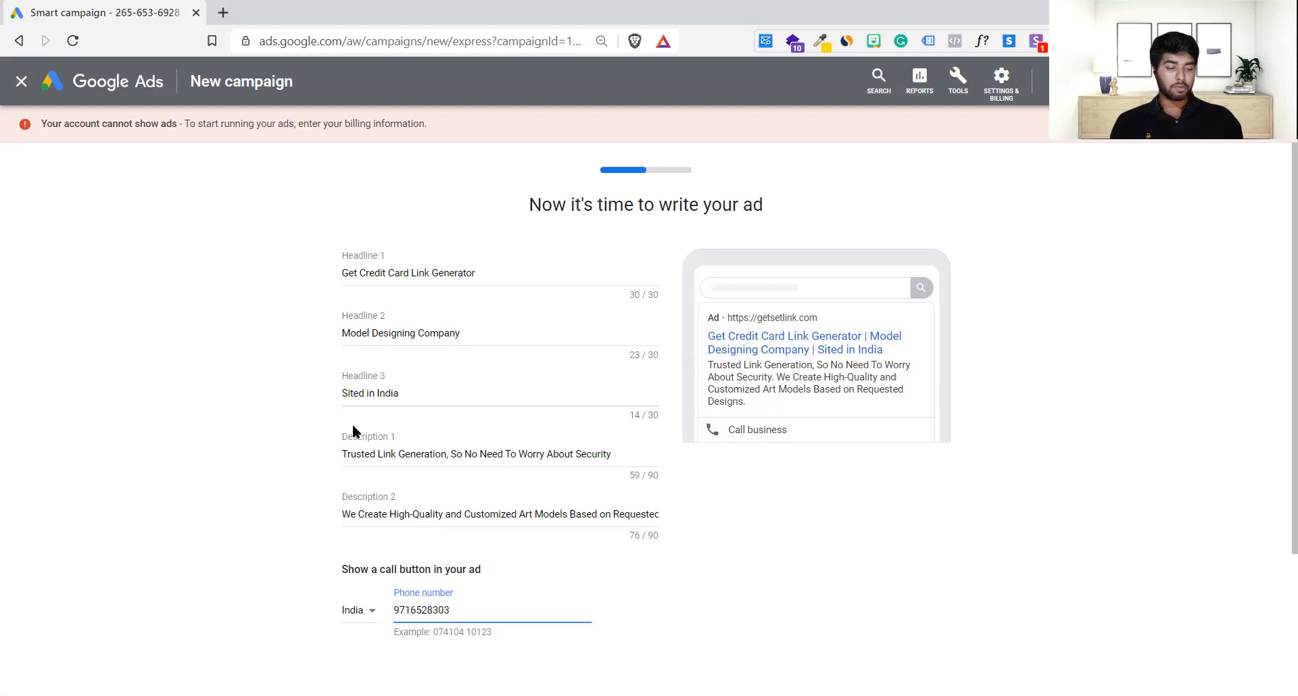
scroll(926, 437, "down", 3)
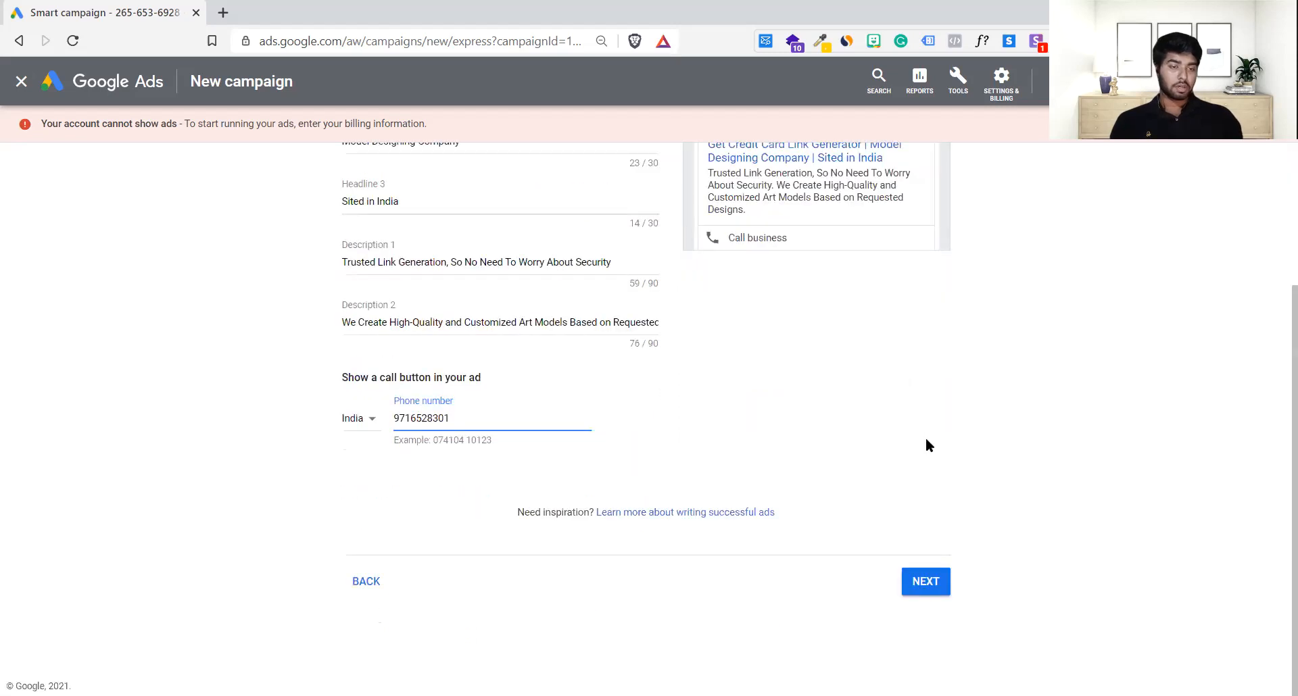
Step: Keep the keyword themes, India location and recommended budget, and run the campaign continuously
left_click(927, 583)
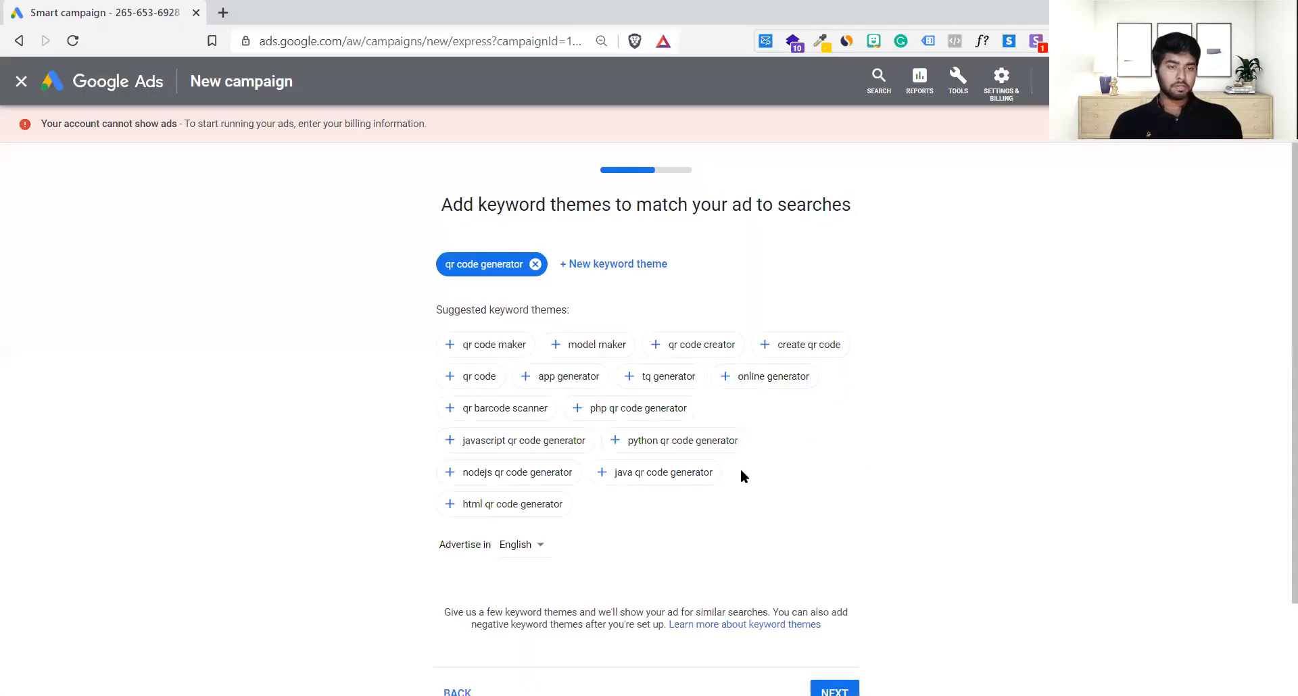
scroll(741, 472, "down", 2)
left_click(836, 582)
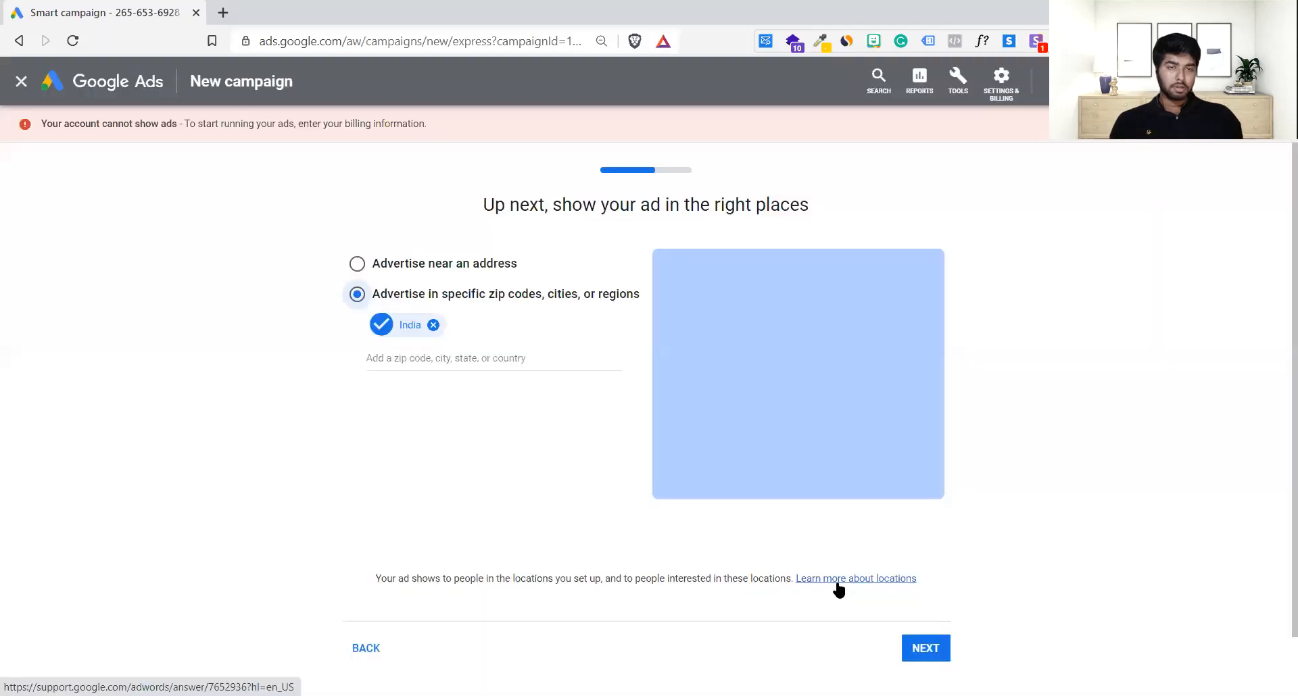
scroll(546, 445, "down", 1)
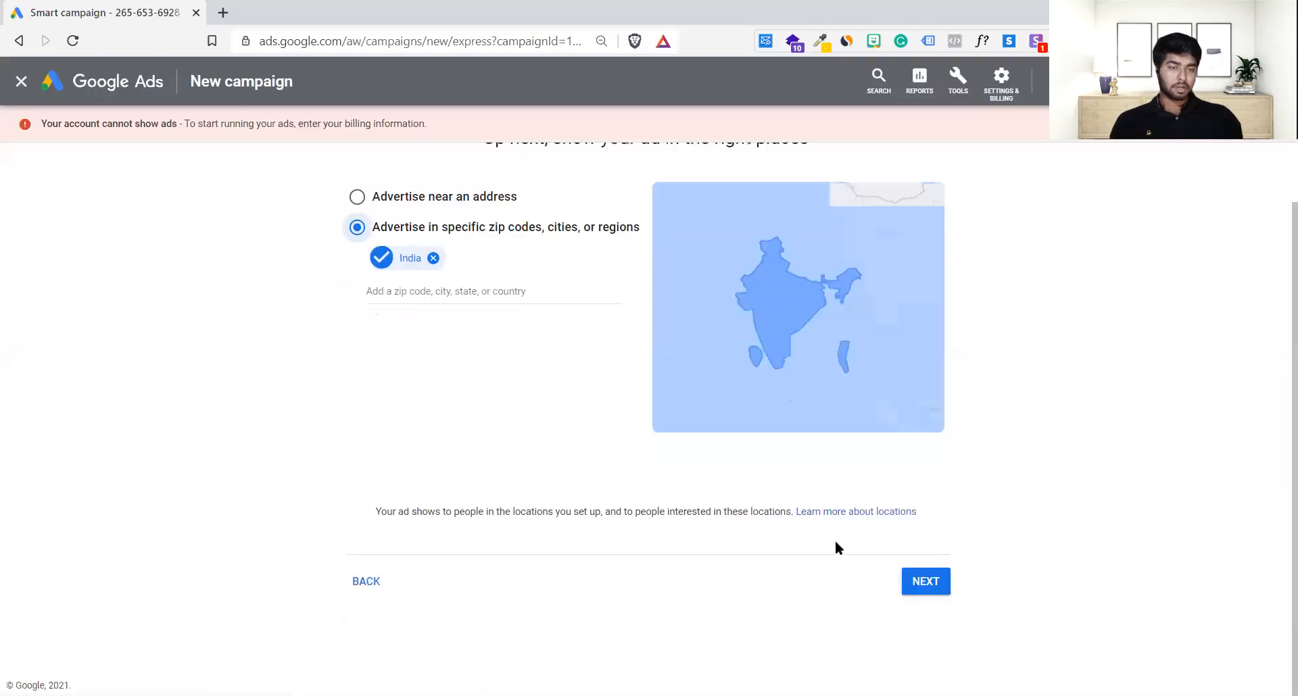
left_click(901, 580)
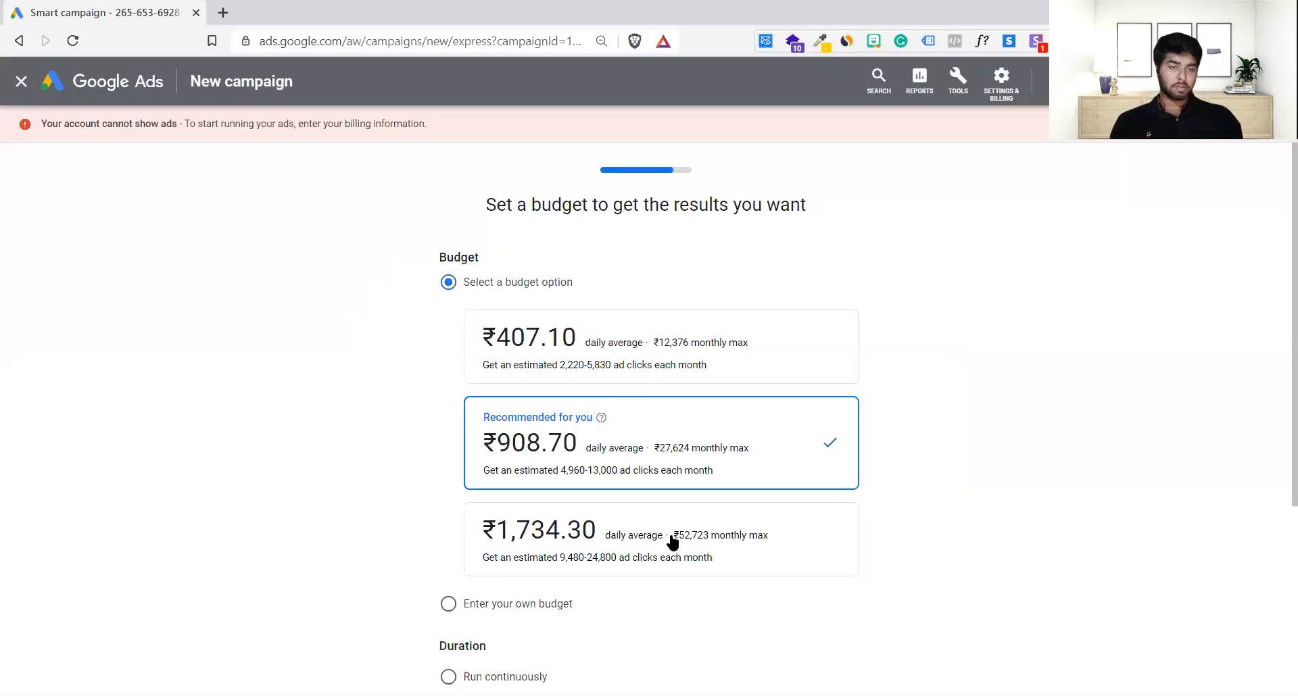
scroll(1097, 538, "down", 5)
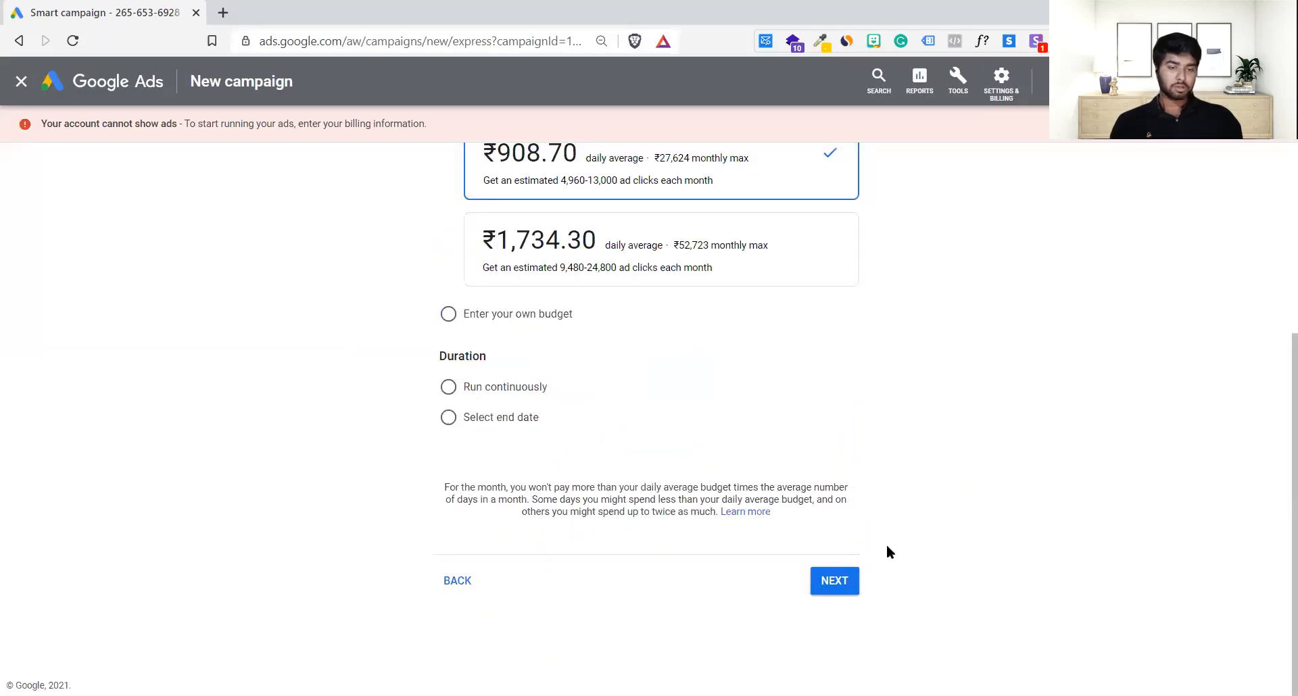
left_click(448, 387)
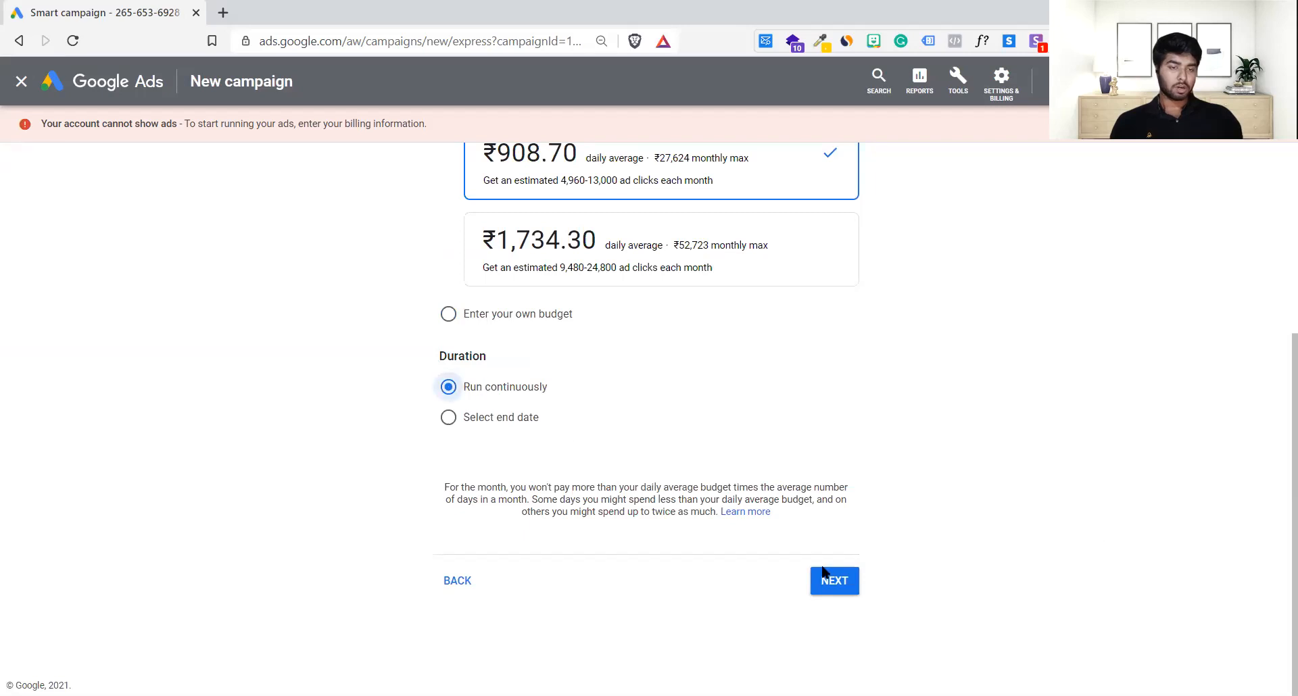
left_click(835, 581)
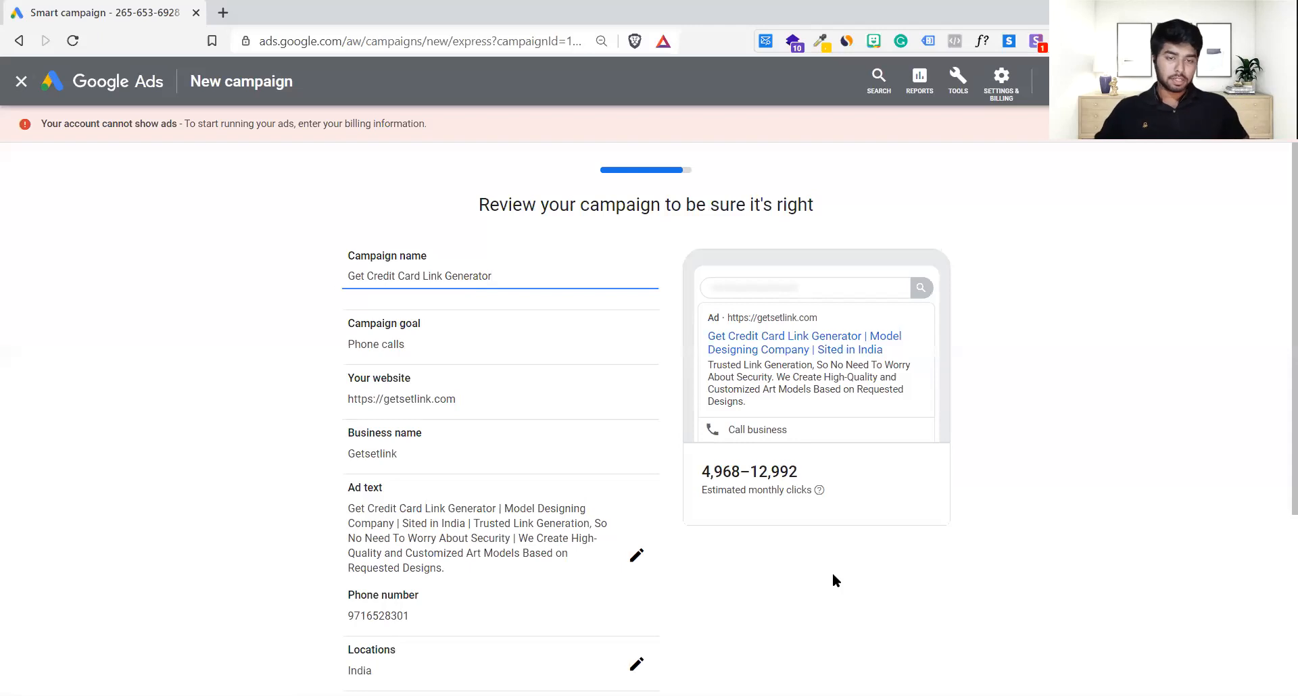
left_click(415, 349)
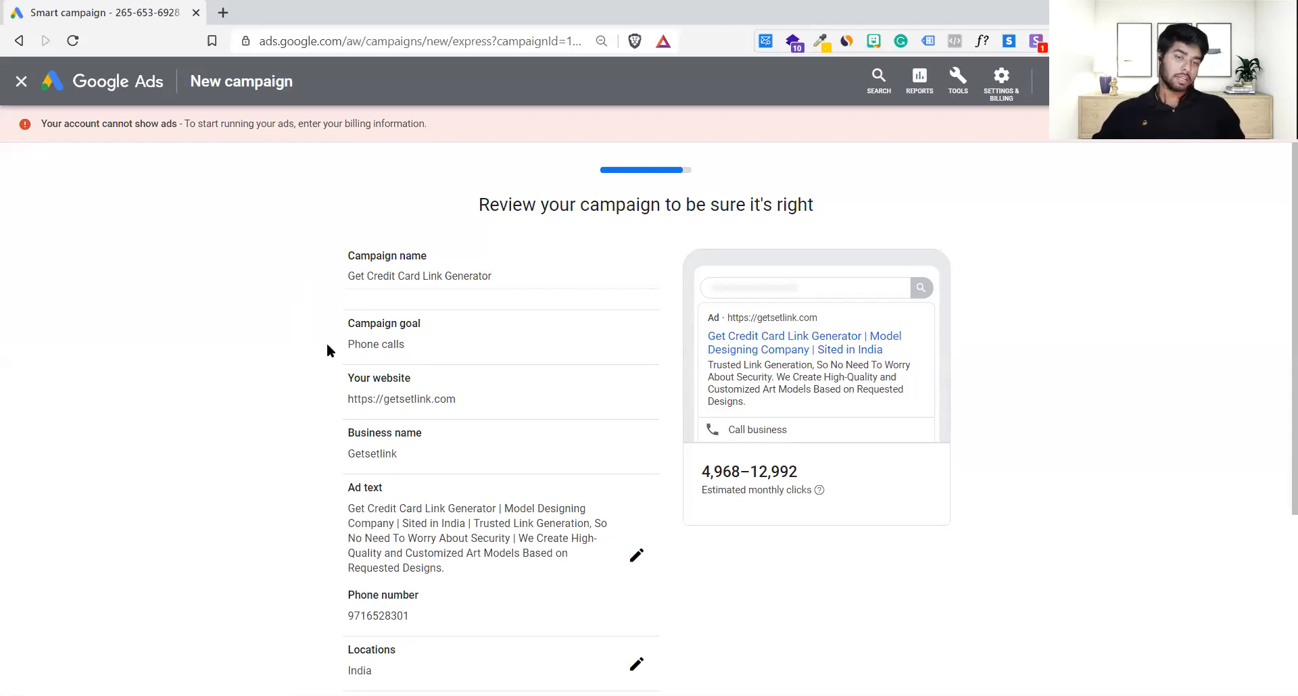
left_click_drag(331, 346, 397, 346)
left_click(396, 345)
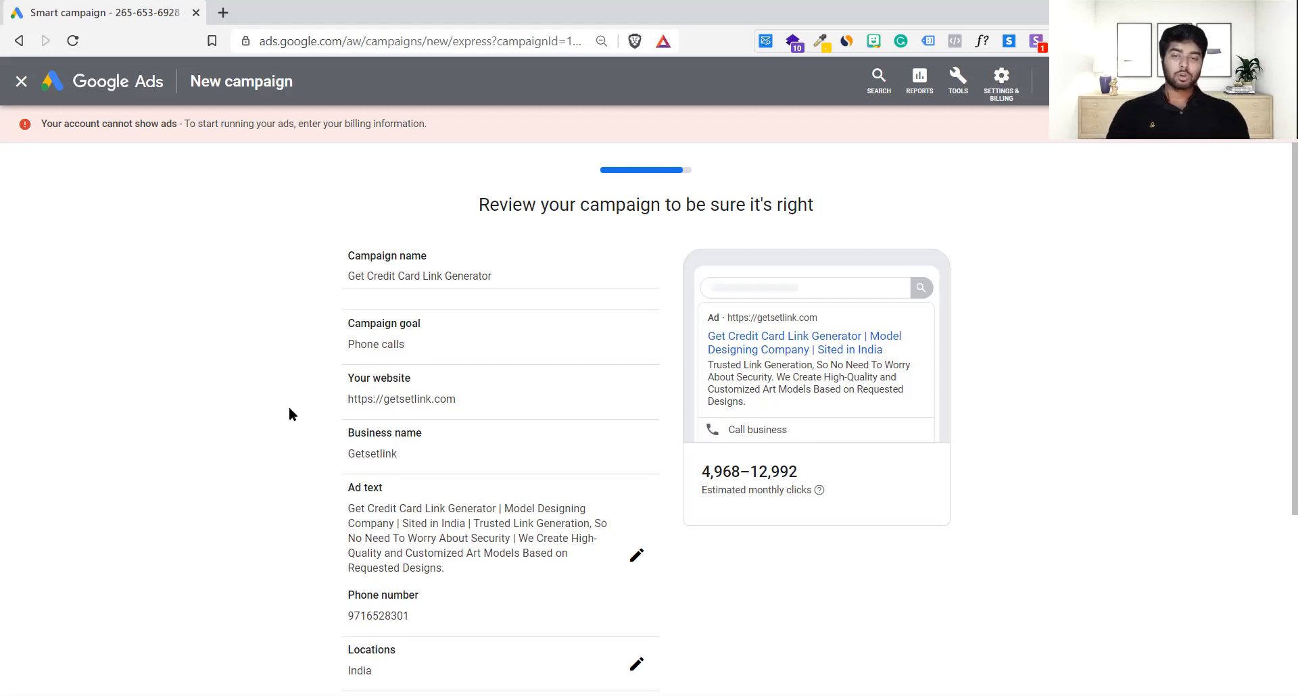
scroll(471, 504, "down", 4)
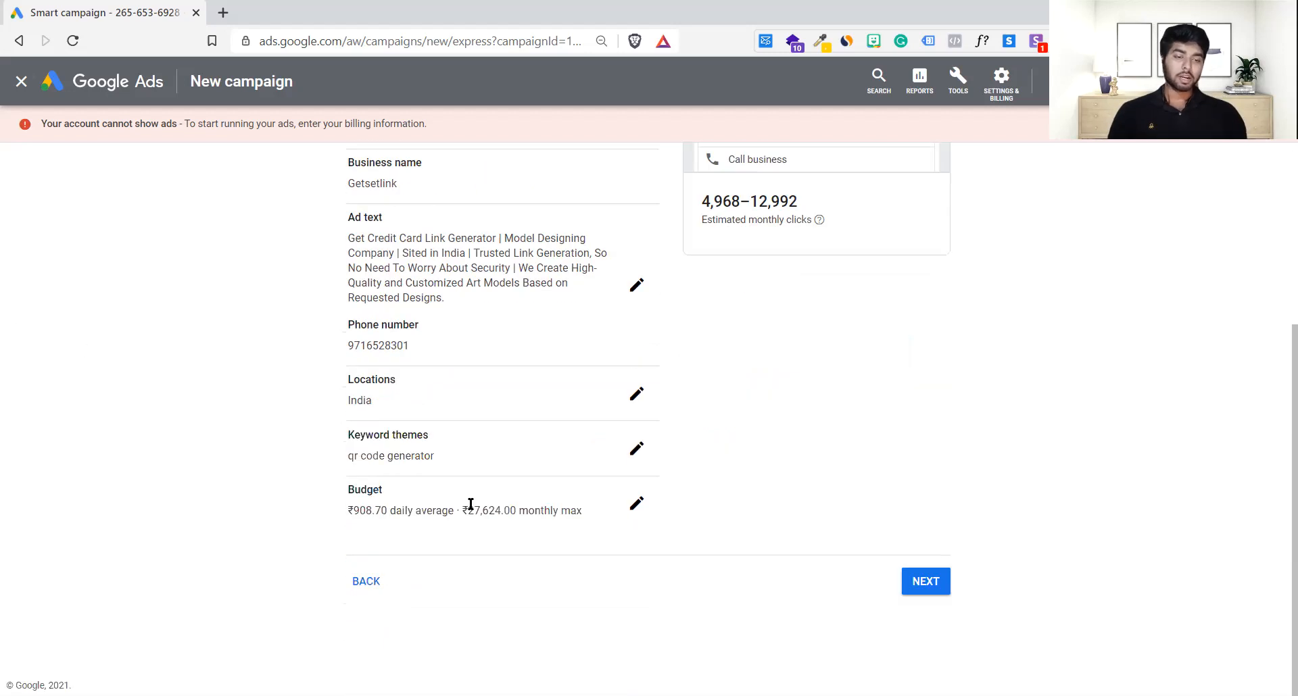
scroll(471, 504, "up", 4)
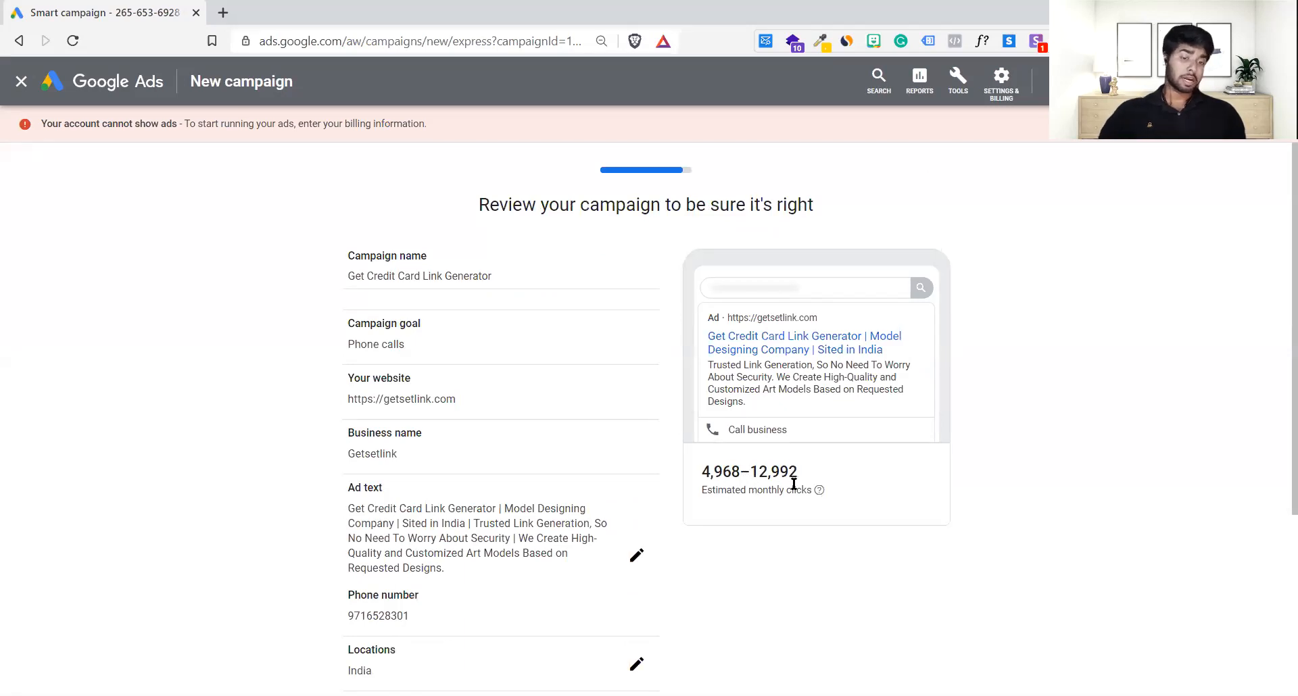
left_click_drag(812, 470, 689, 465)
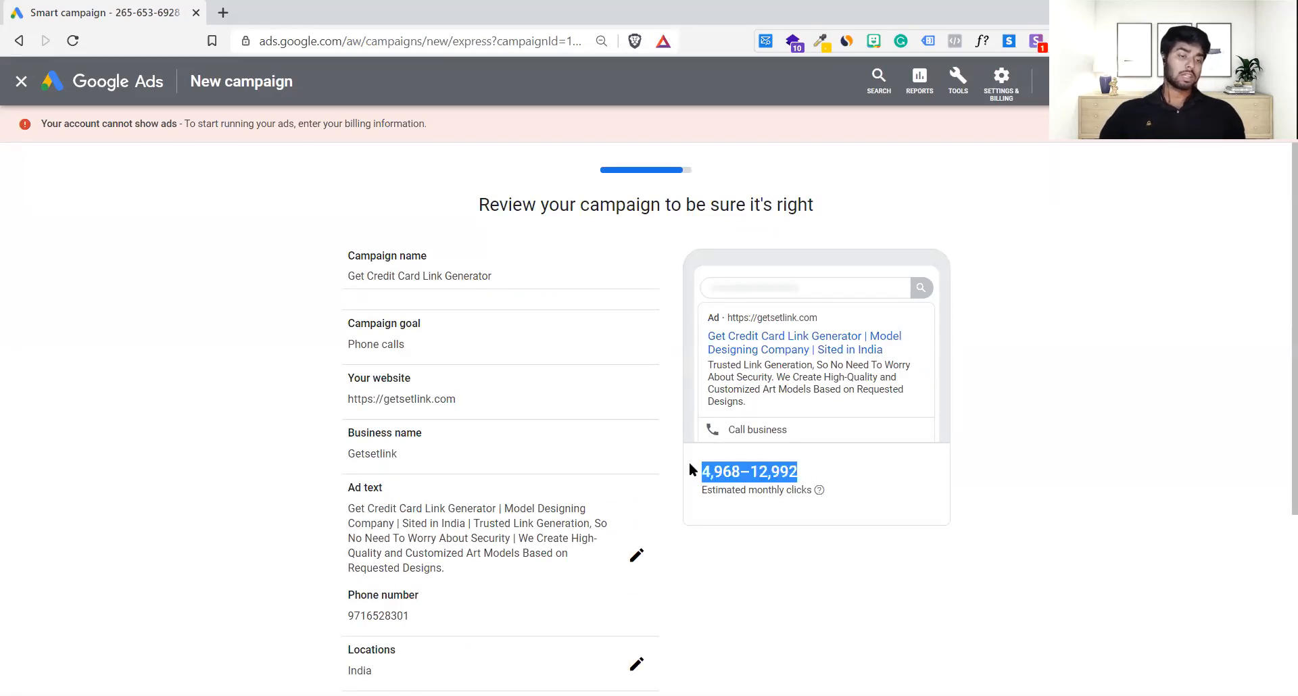
left_click(690, 464)
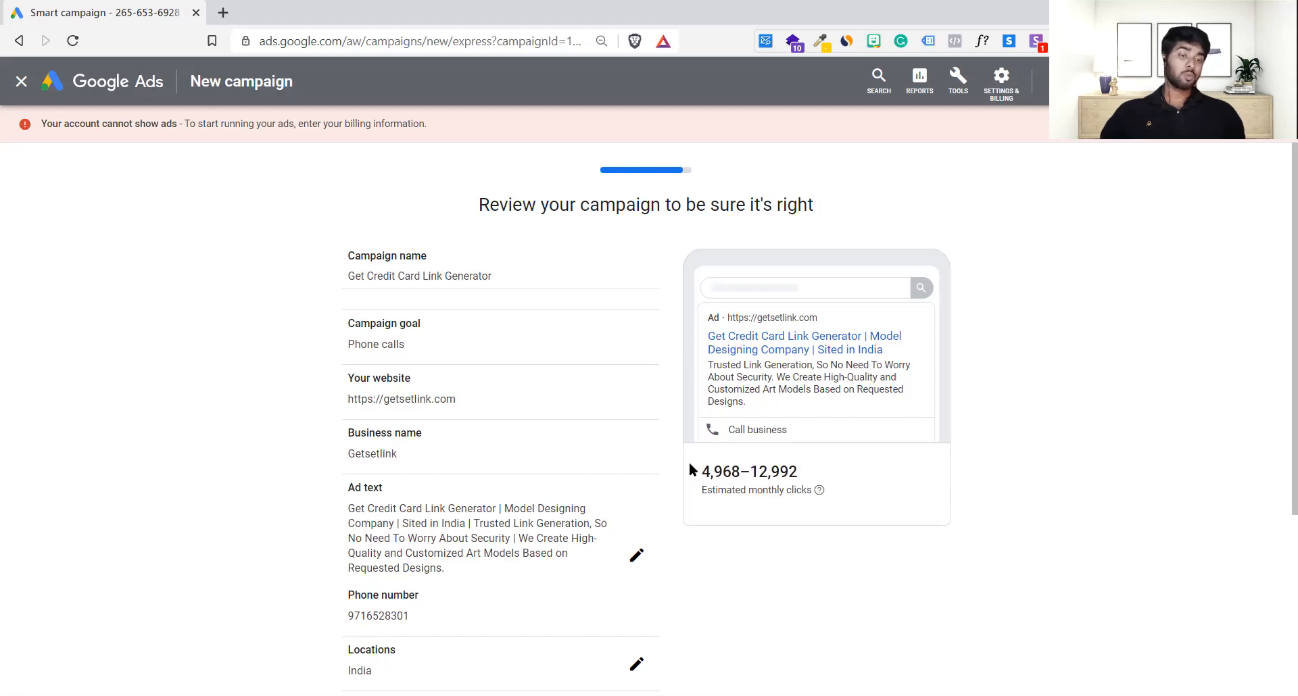
left_click_drag(699, 484, 827, 482)
left_click(829, 483)
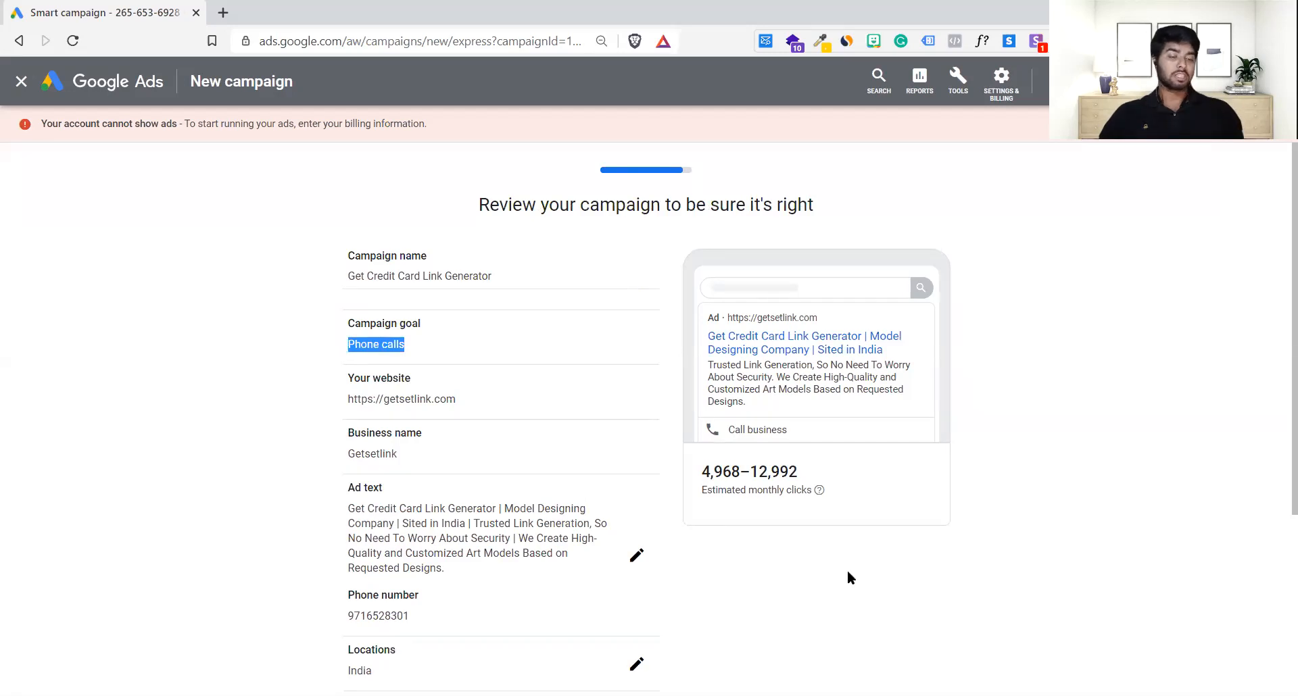
scroll(848, 573, "down", 4)
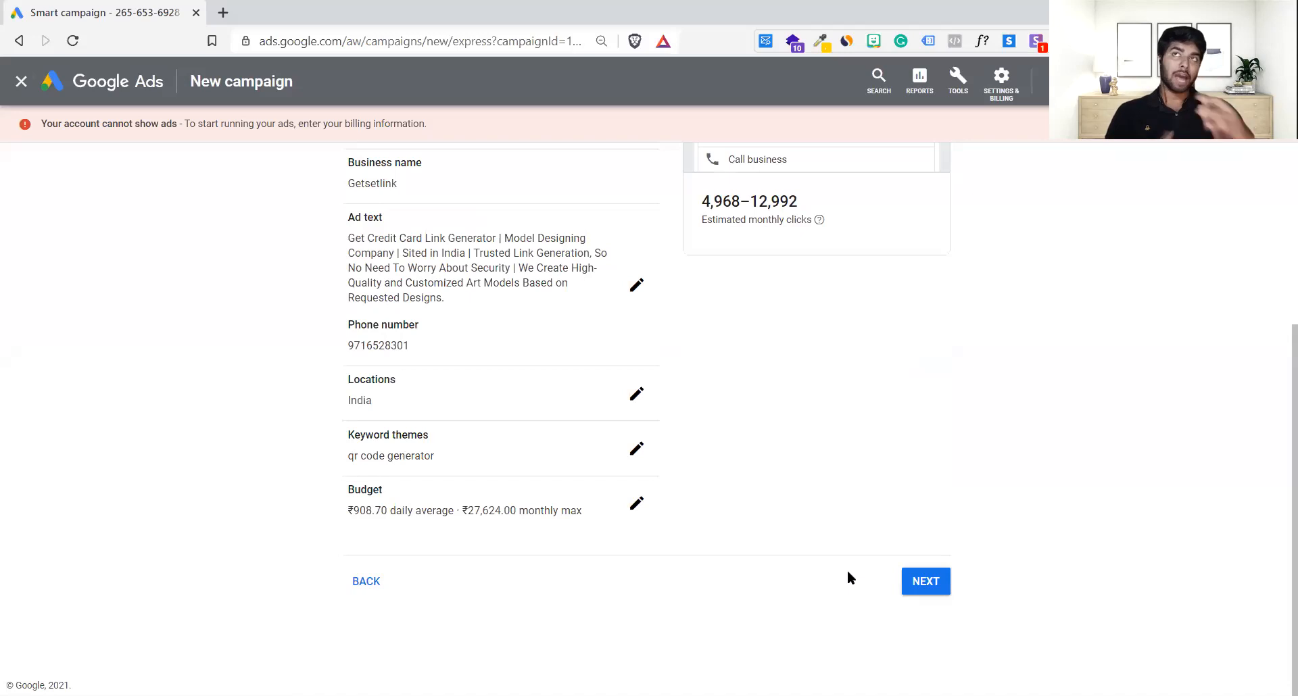
left_click(948, 582)
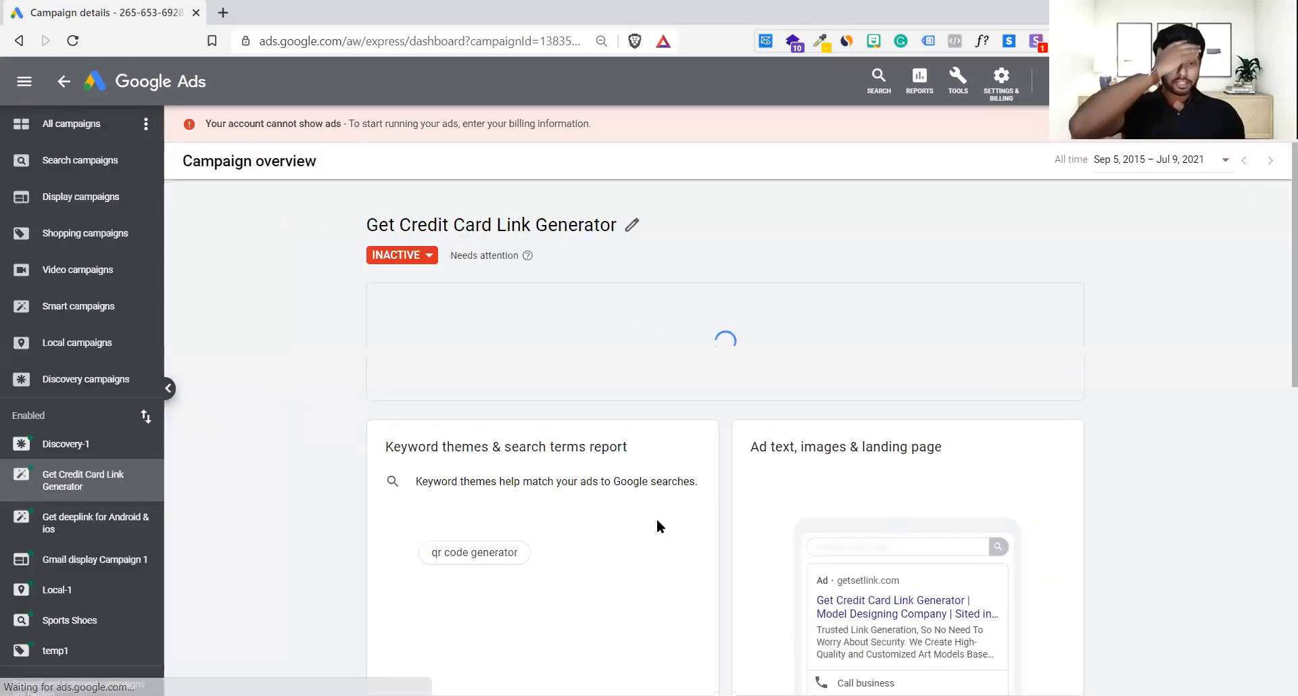
Step: Open the 'Get deeplink for Android & ios' campaign, then return to All campaigns
scroll(657, 520, "down", 5)
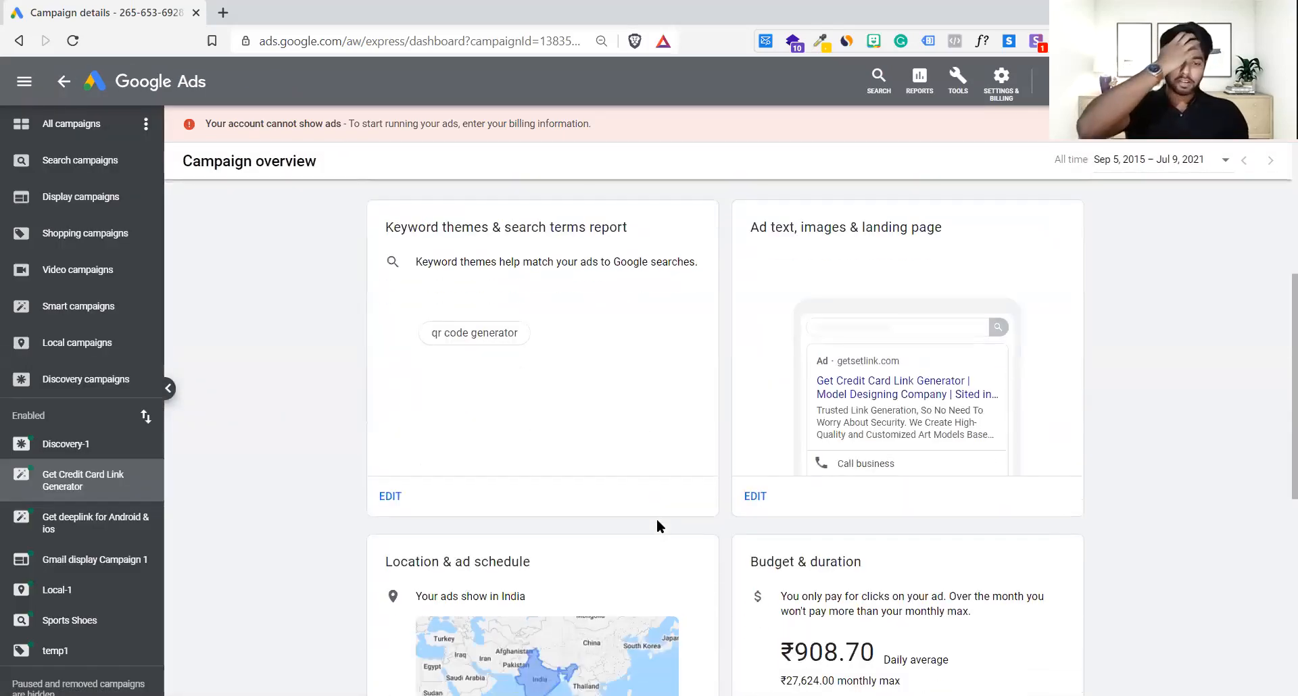
scroll(656, 518, "down", 2)
scroll(656, 518, "up", 5)
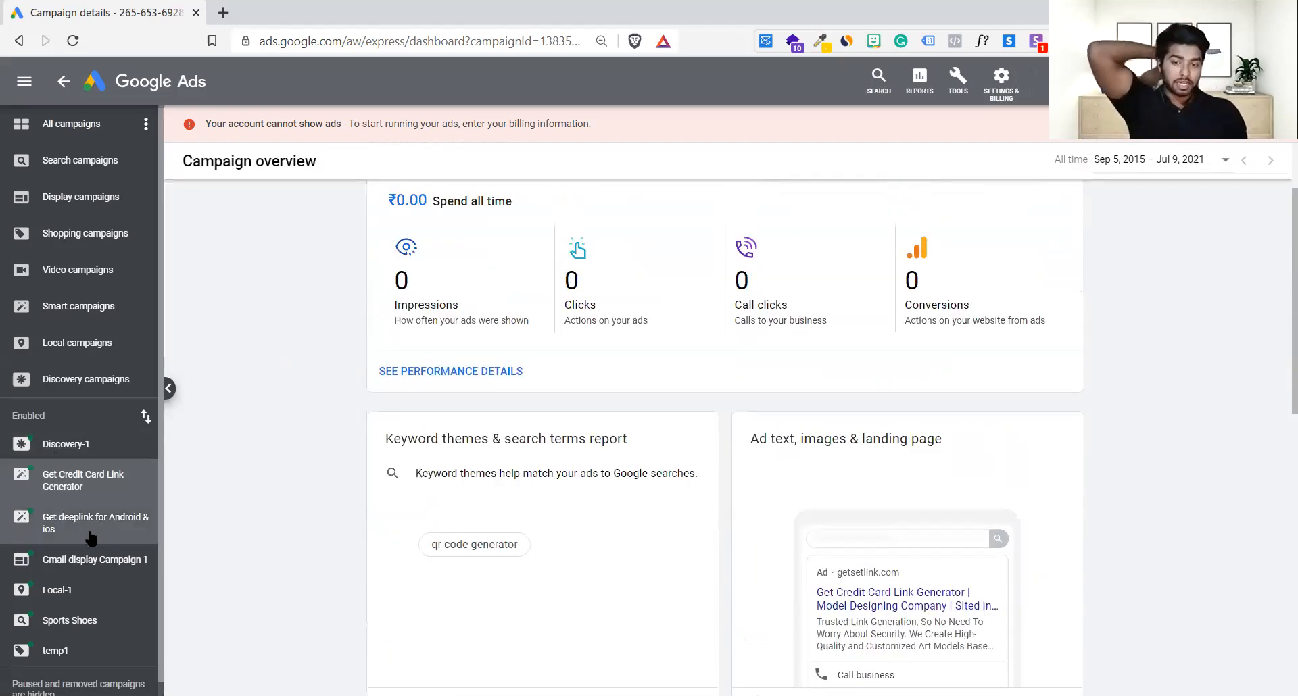
left_click(128, 524)
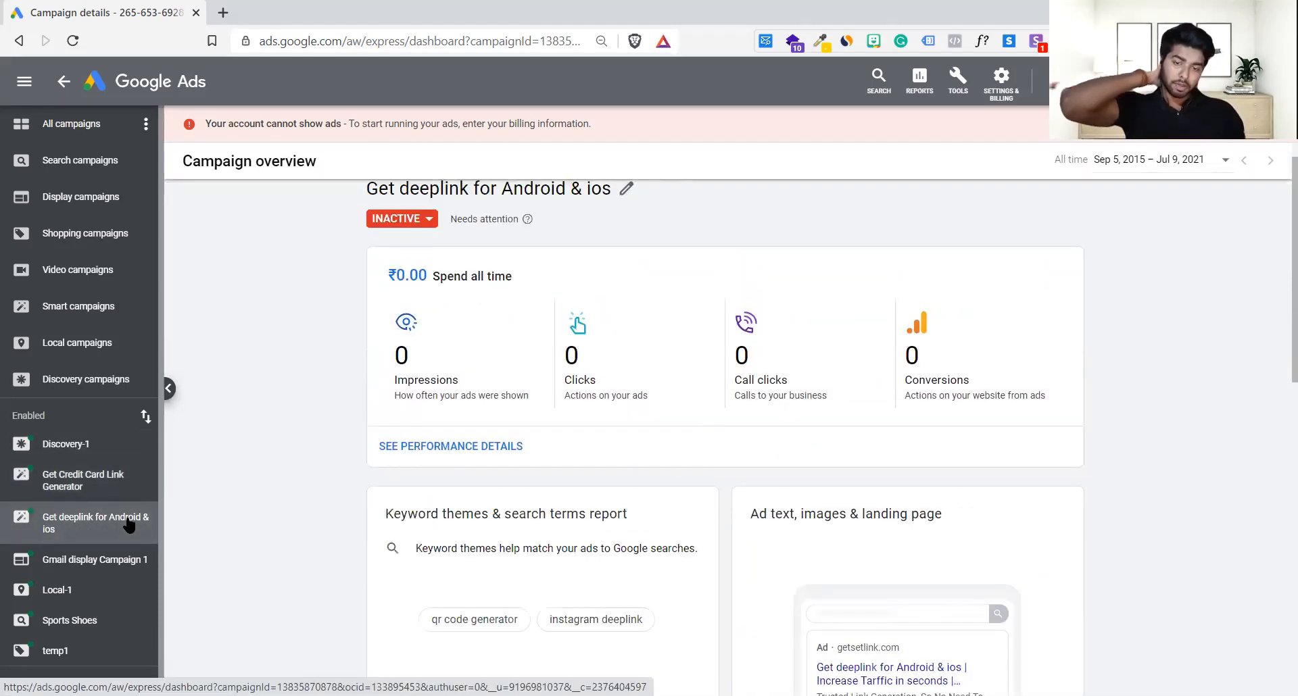
scroll(367, 545, "down", 1)
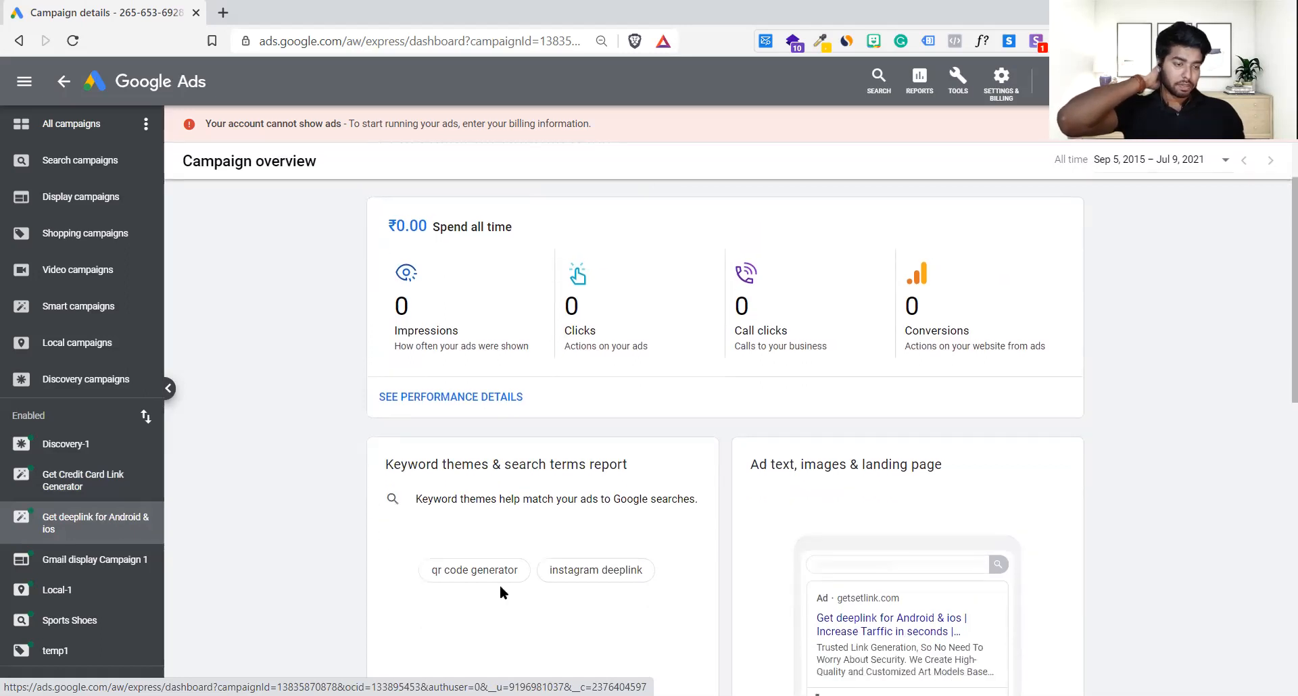
scroll(496, 583, "down", 8)
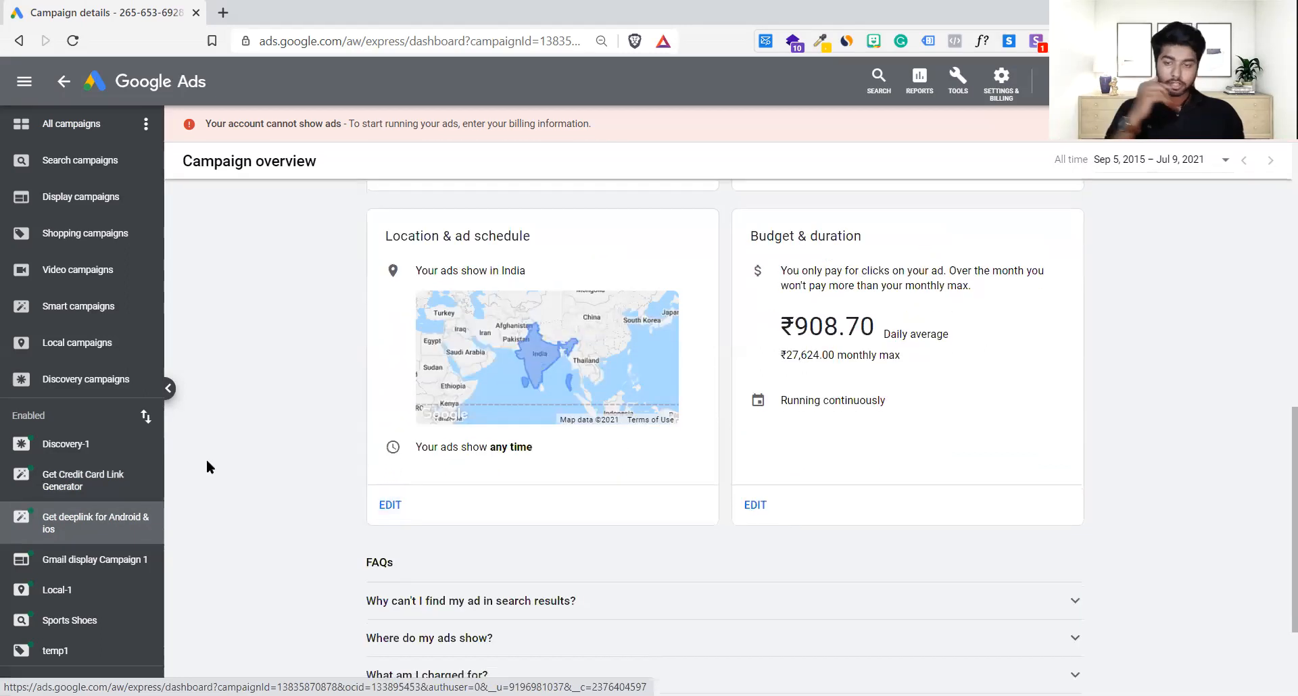
scroll(205, 460, "up", 5)
left_click(85, 126)
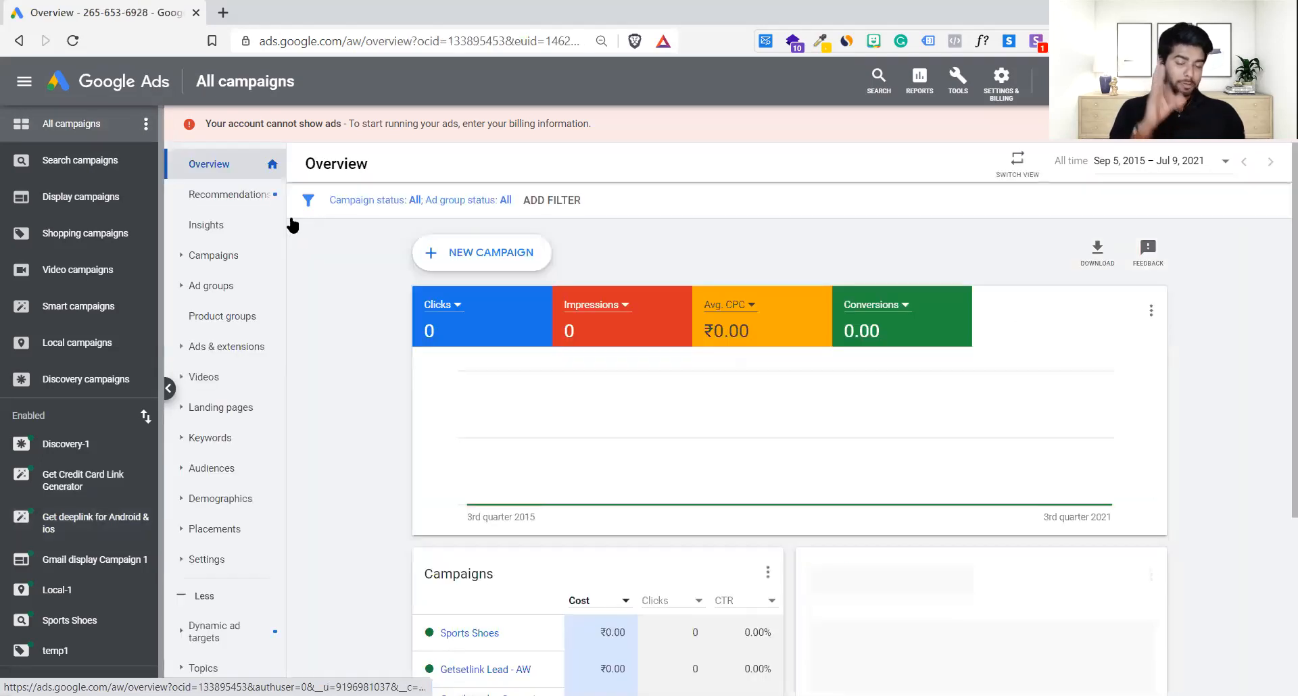
Step: Start a new Smart campaign aimed at visits to the storefront
left_click(532, 258)
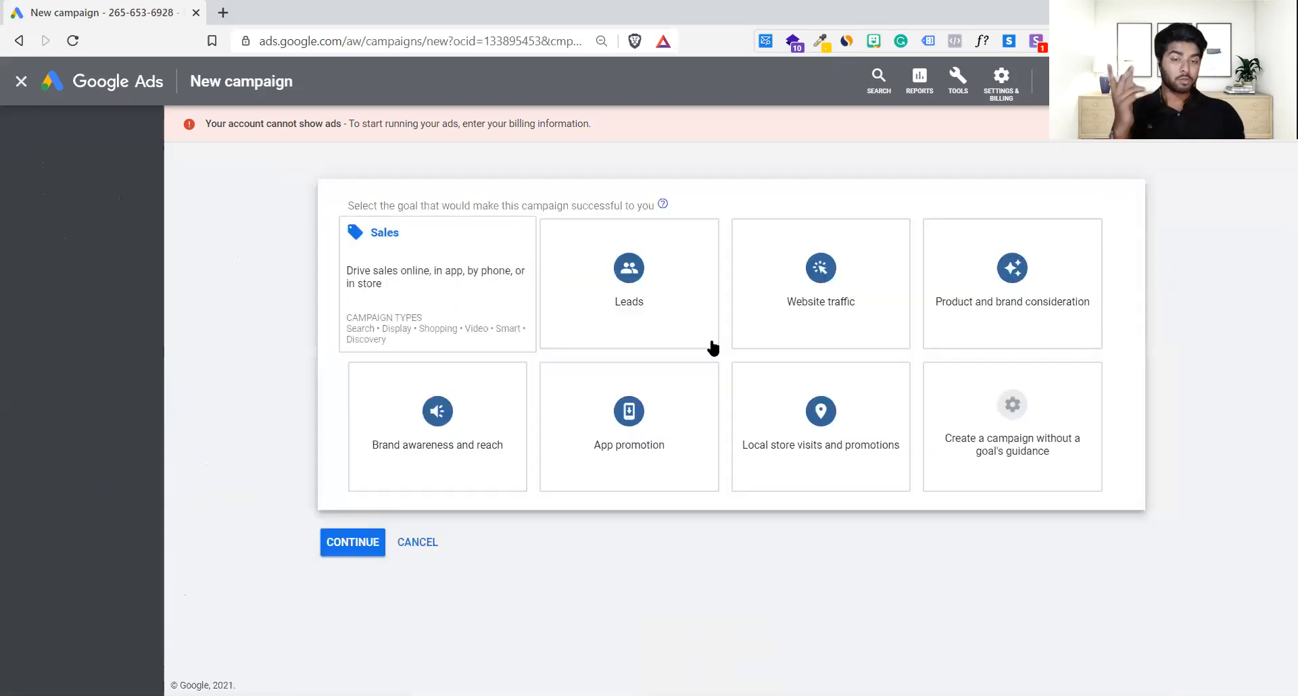
scroll(1014, 425, "down", 1)
scroll(926, 586, "down", 3)
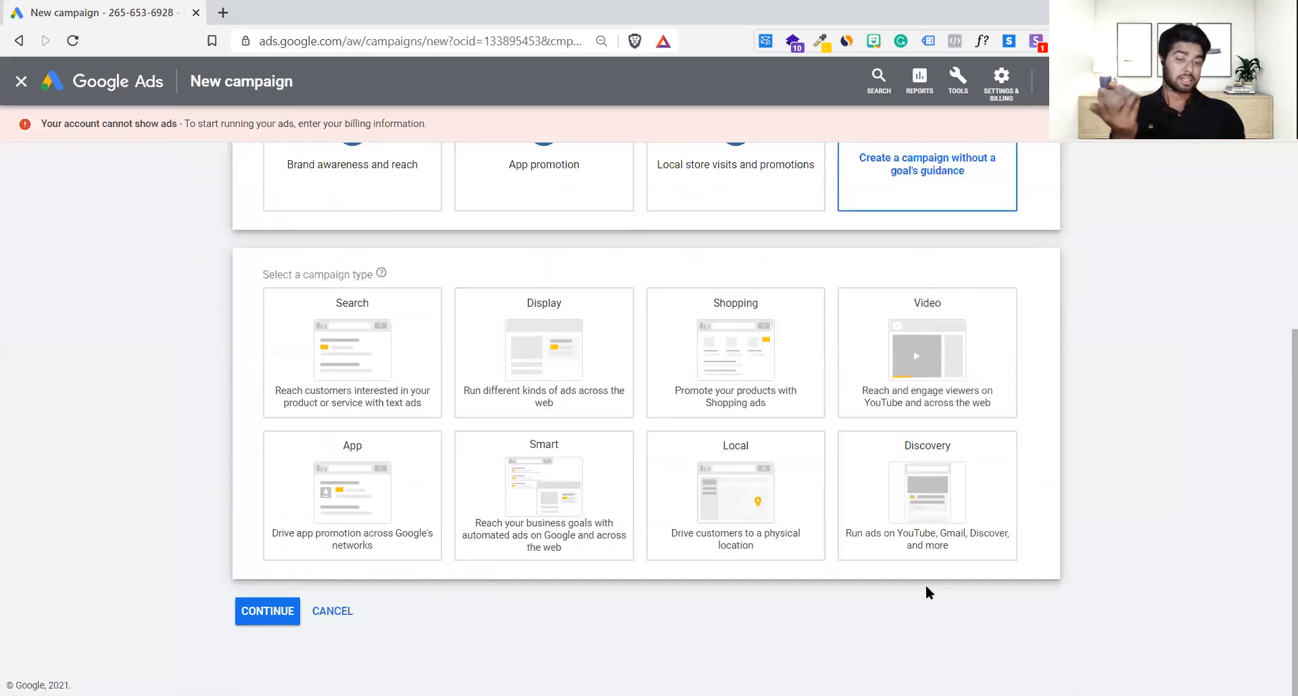
left_click(575, 490)
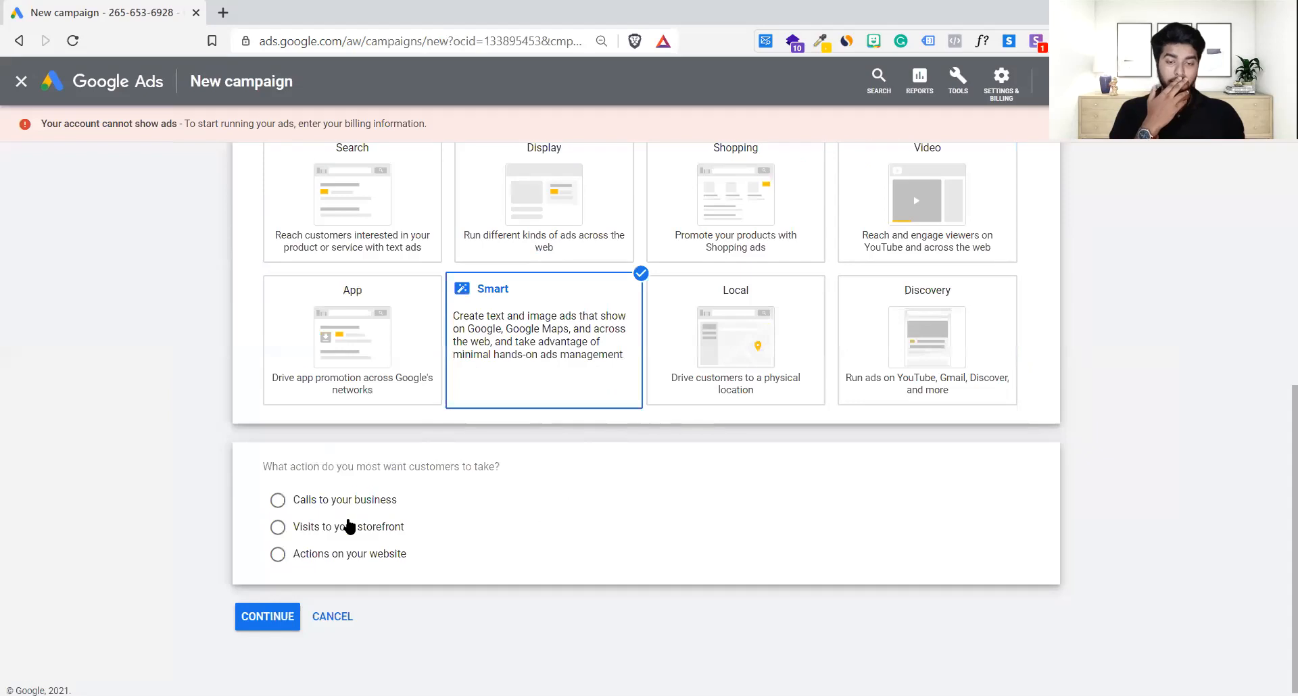
left_click(363, 526)
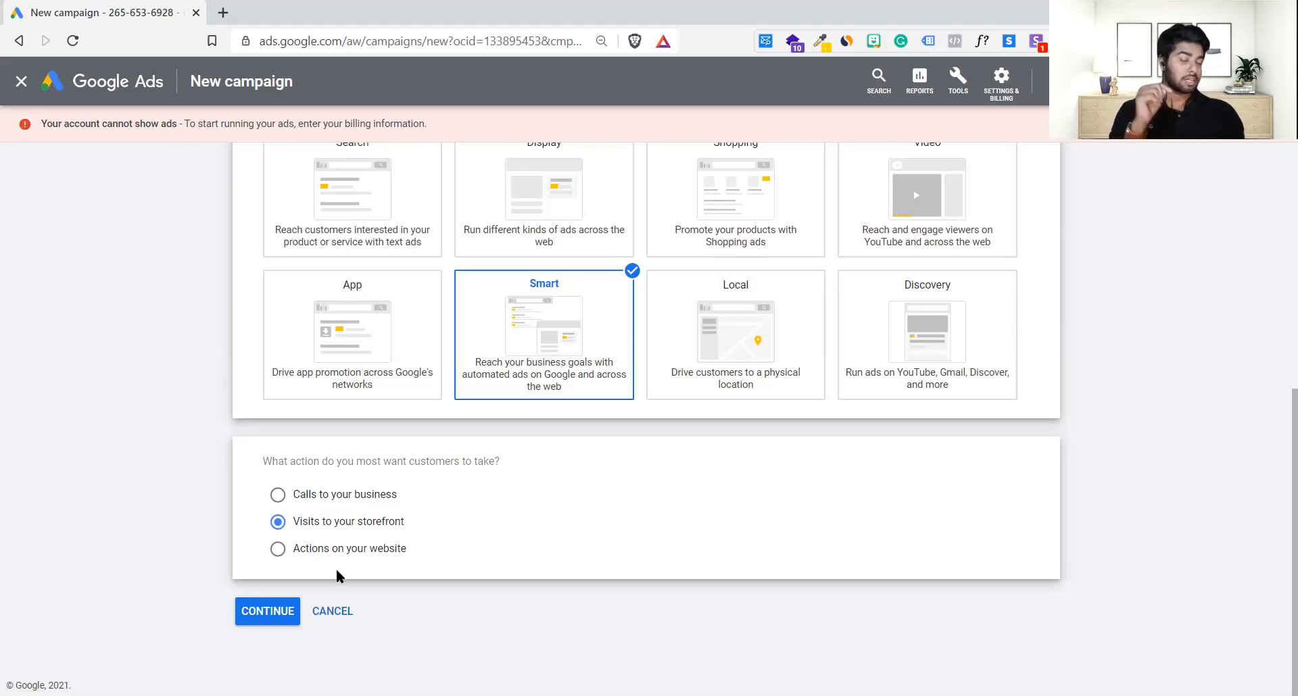
left_click(274, 611)
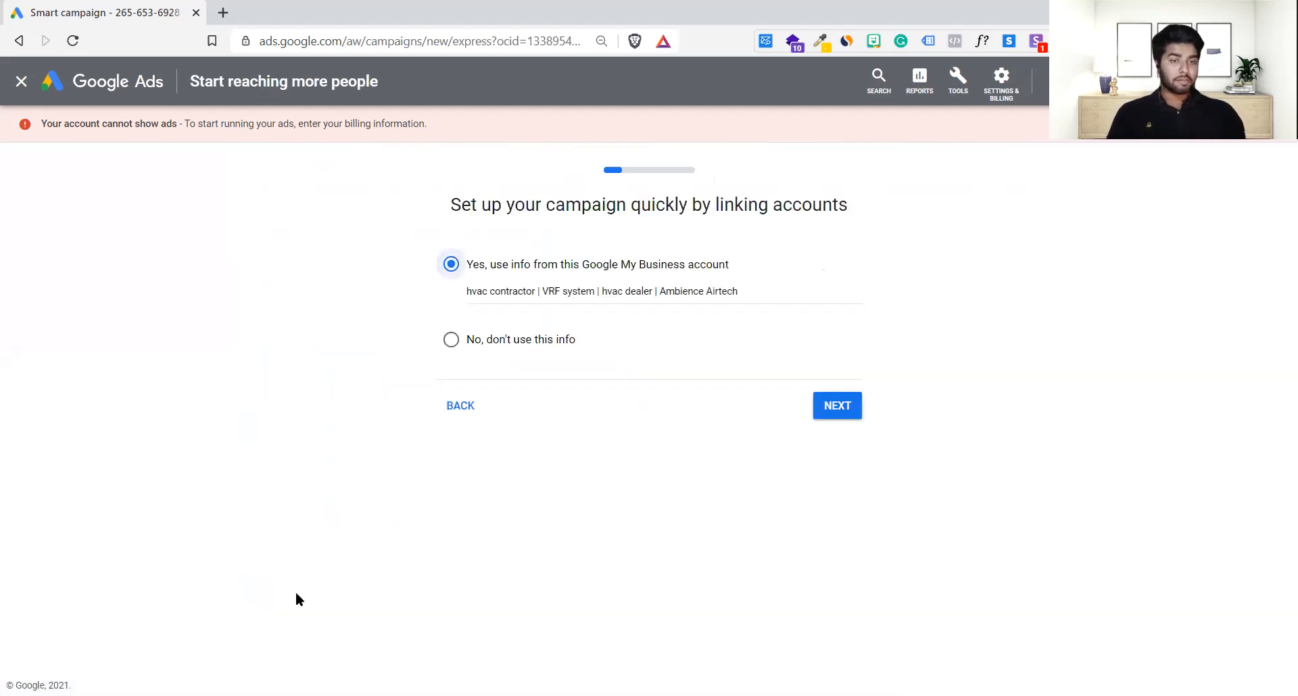
Step: Decline the business-profile info and enter the business name Getsetlink
left_click(524, 346)
left_click(837, 409)
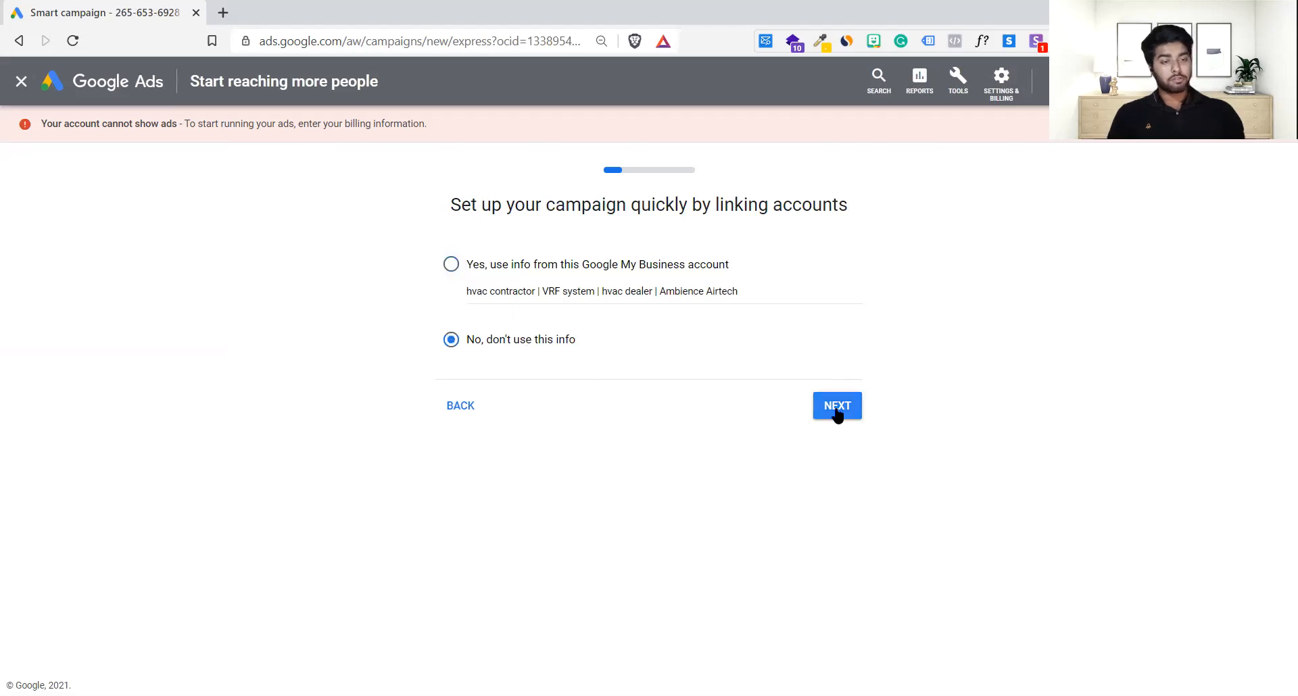
type("Getsetlink")
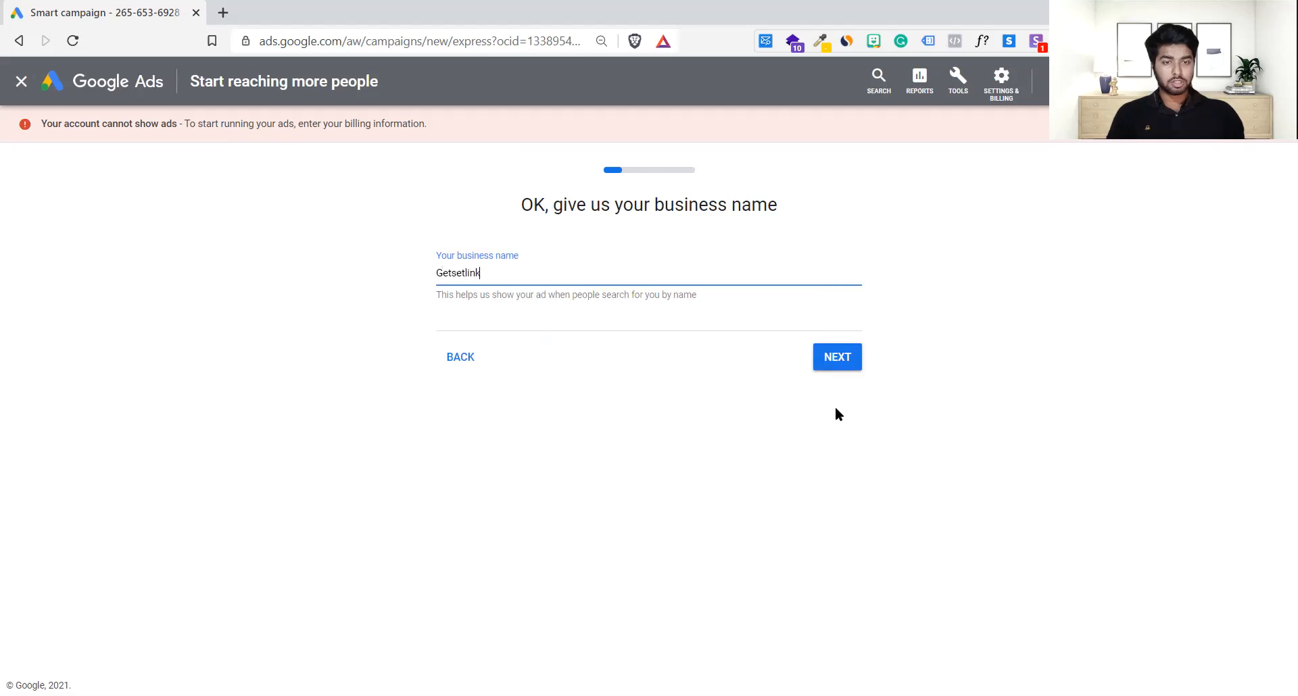
left_click(845, 365)
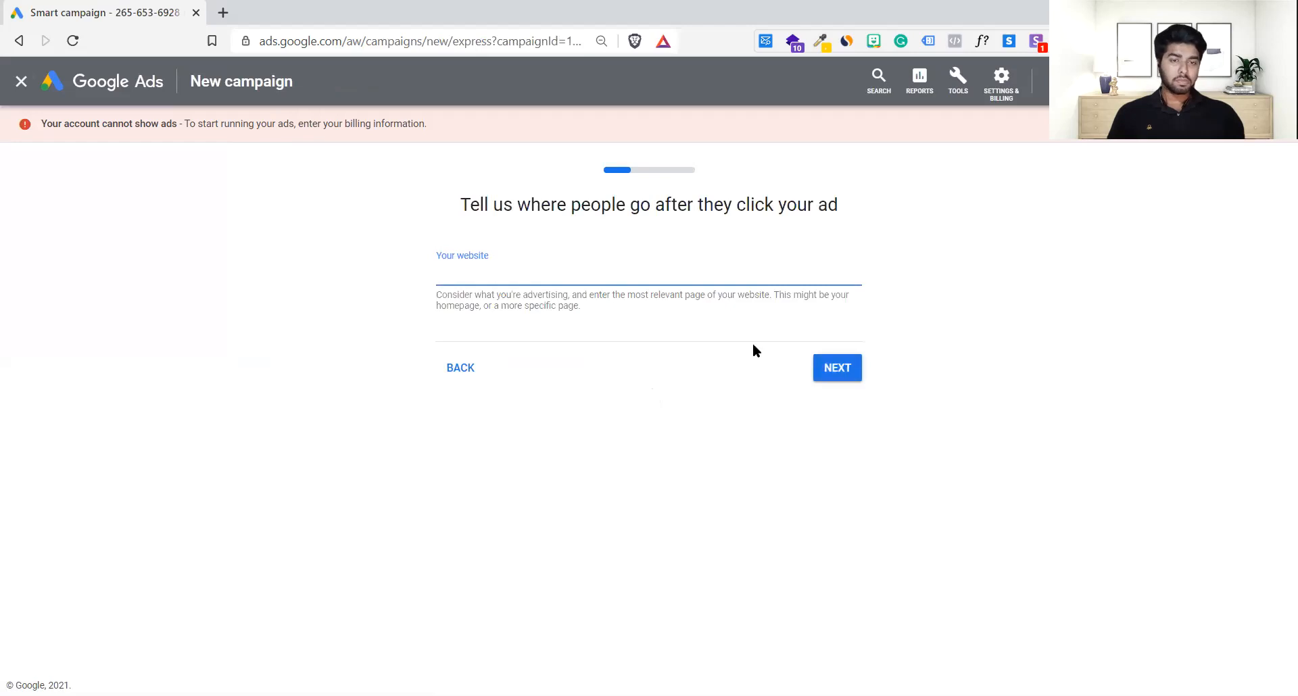
type("https://getsetlink.com")
left_click(845, 367)
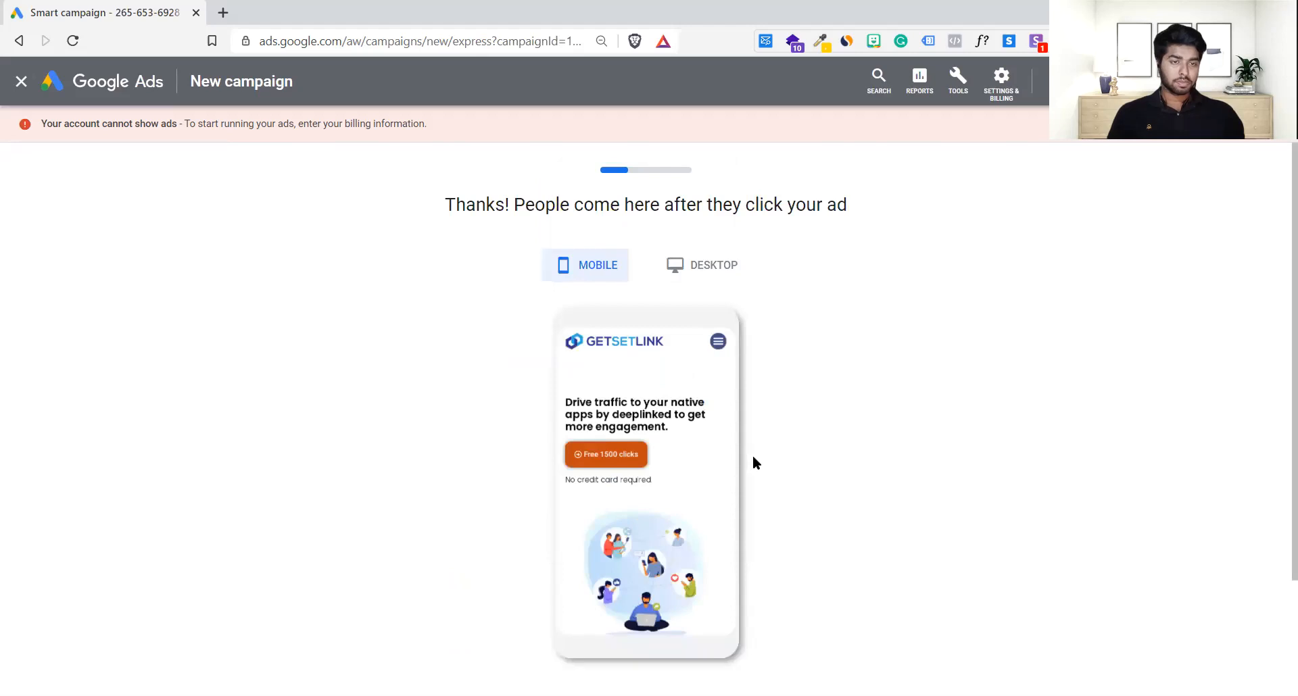
left_click(832, 578)
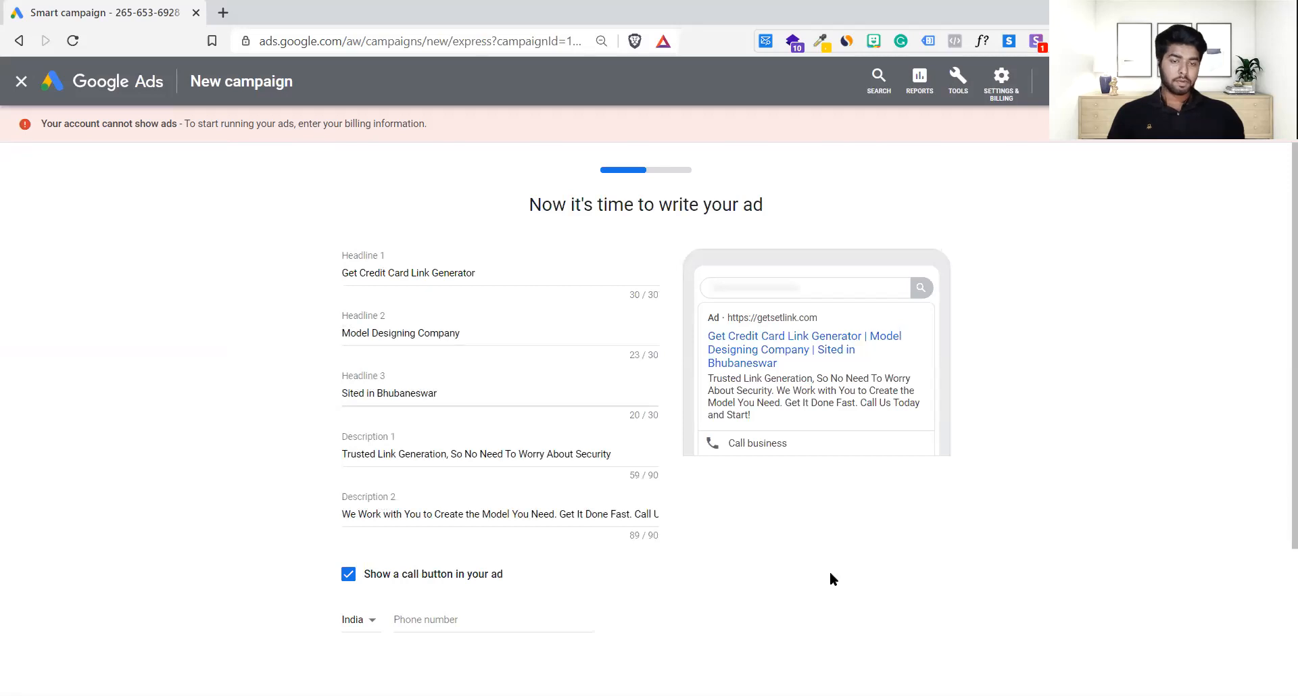
Step: Keep the call button enabled, fill in the business phone number and submit the ad
scroll(729, 569, "down", 3)
scroll(728, 568, "up", 3)
scroll(728, 569, "down", 3)
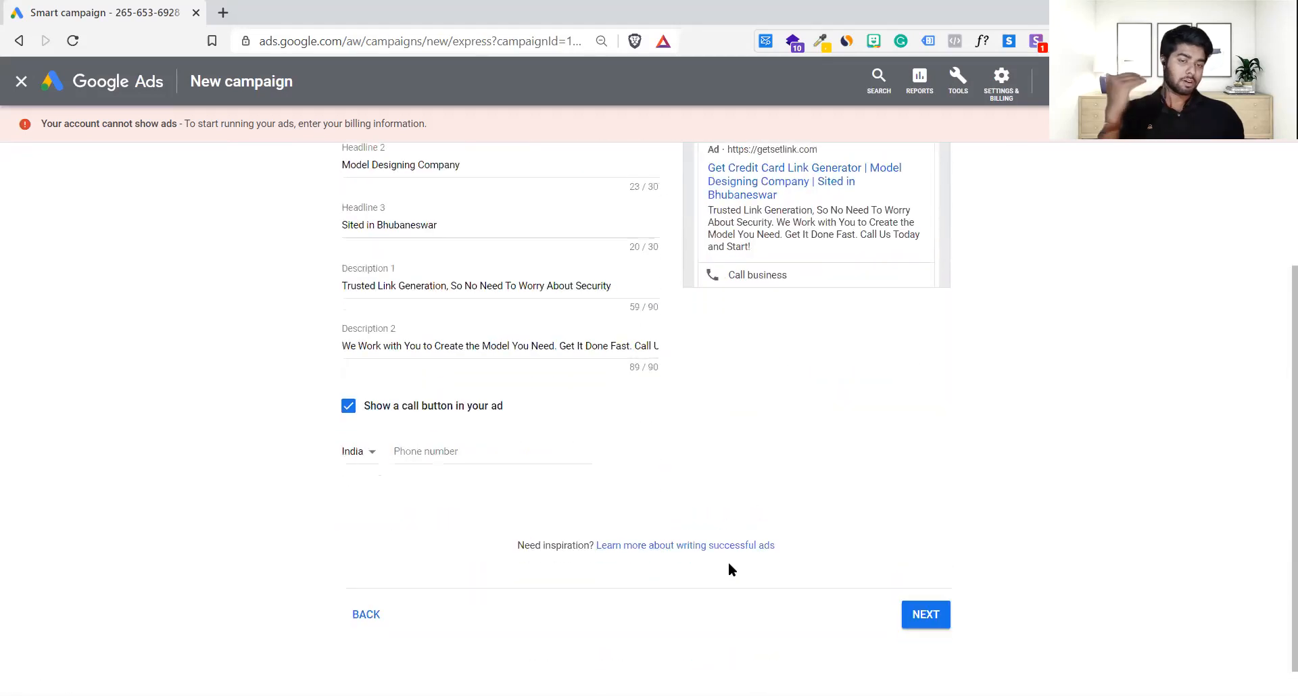
left_click(345, 414)
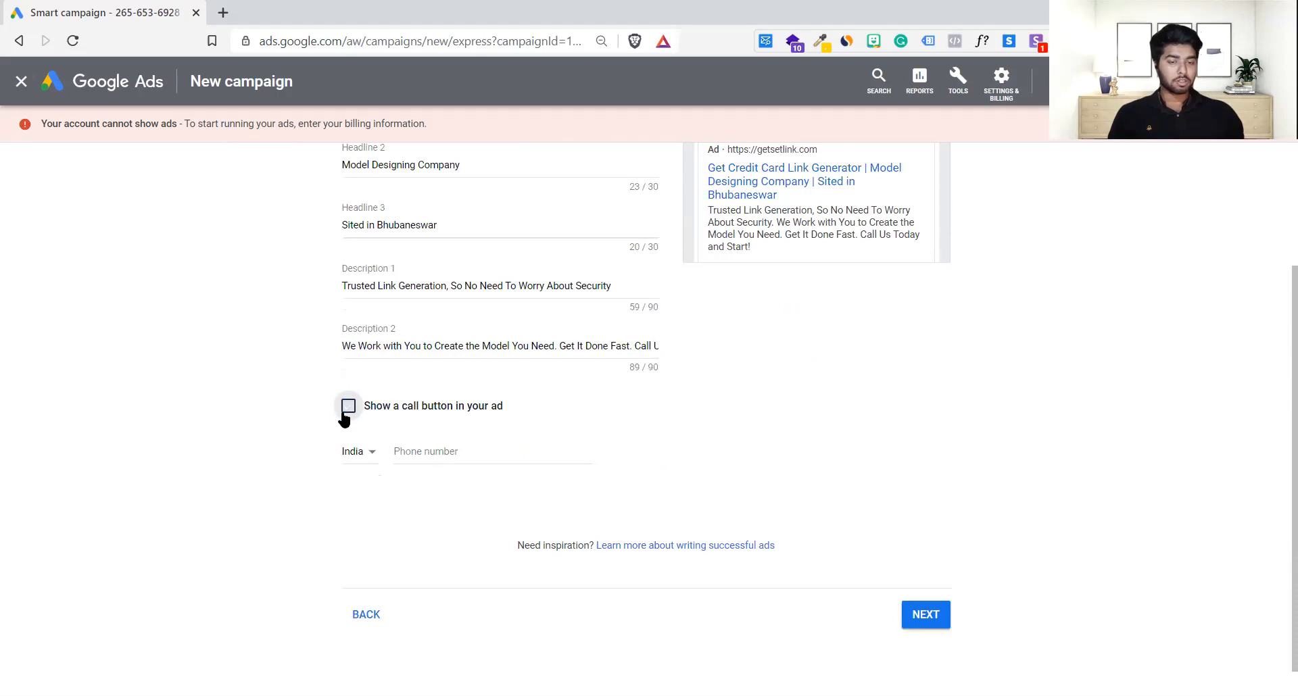
left_click(345, 414)
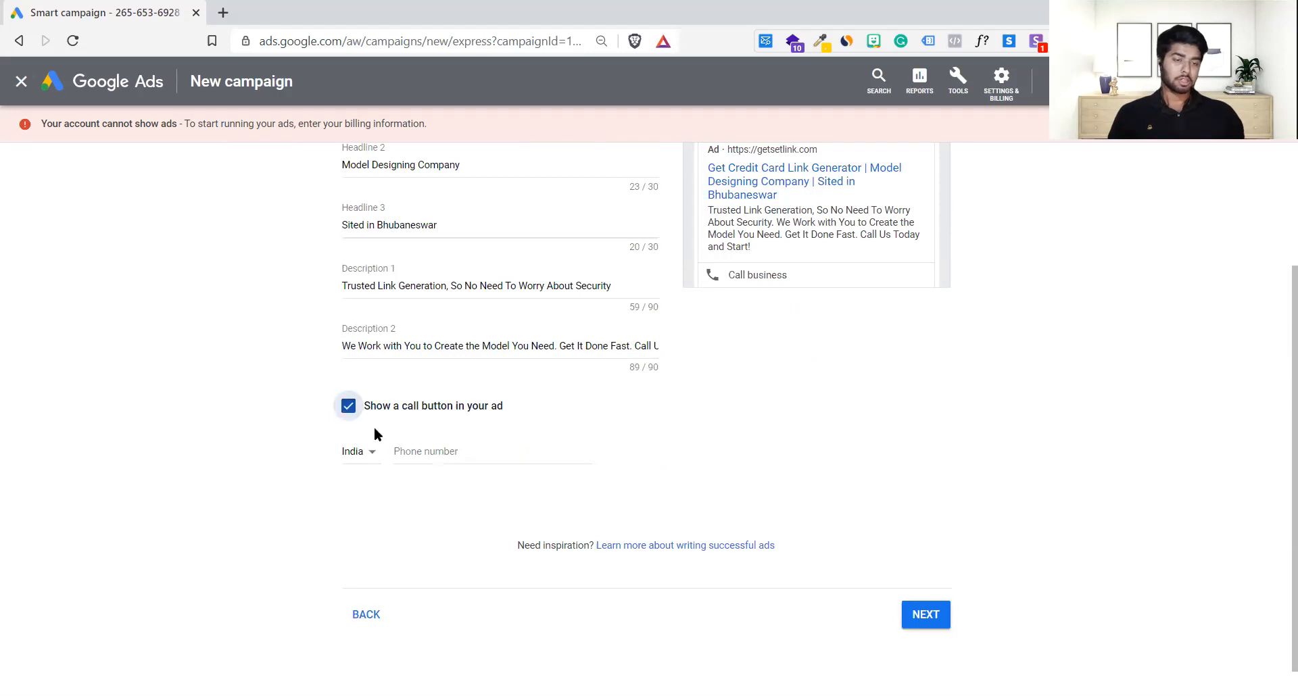
left_click(411, 443)
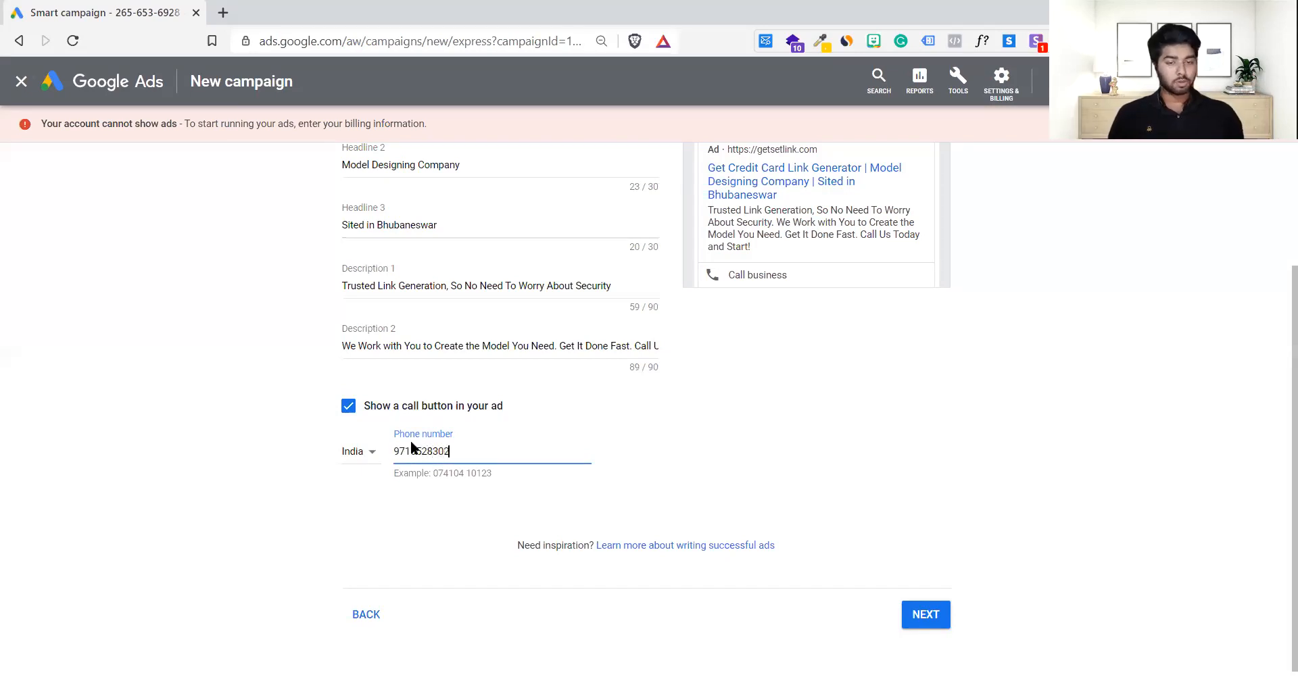
left_click(777, 494)
left_click(932, 620)
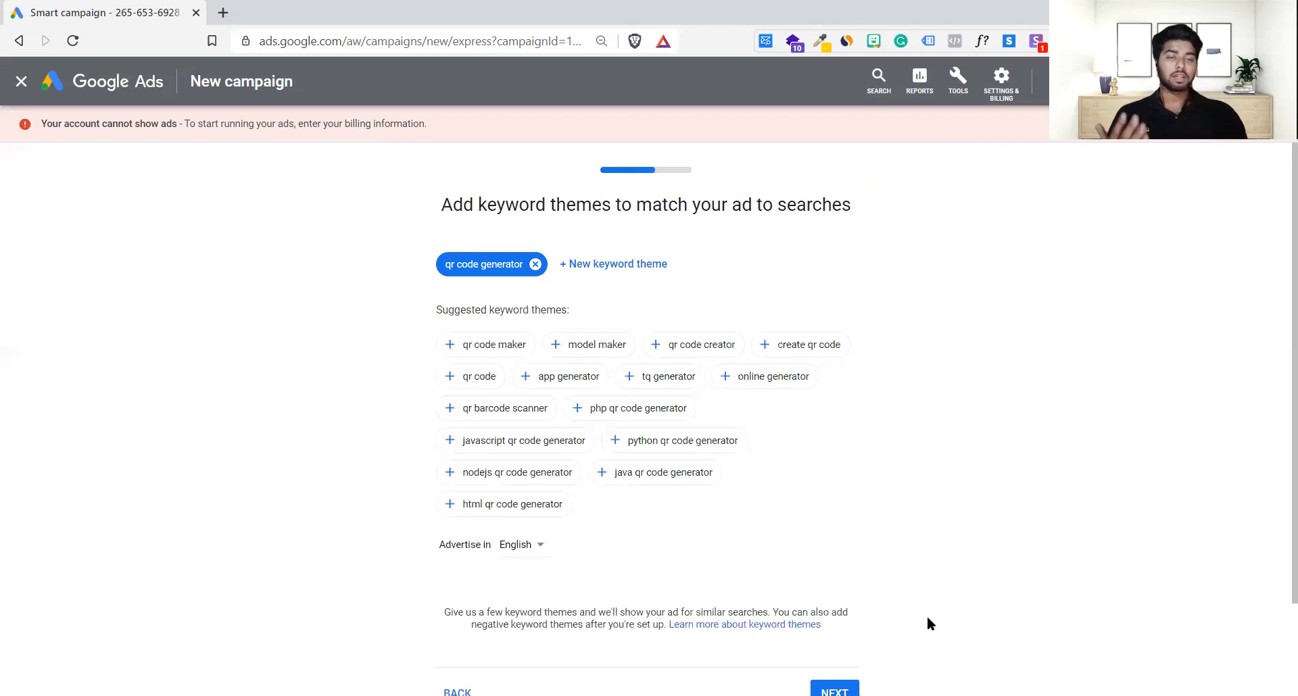
Step: Advance from the keyword themes to the 25 km Bhubaneswar location step, then go back to the ad-writing step
scroll(927, 623, "down", 2)
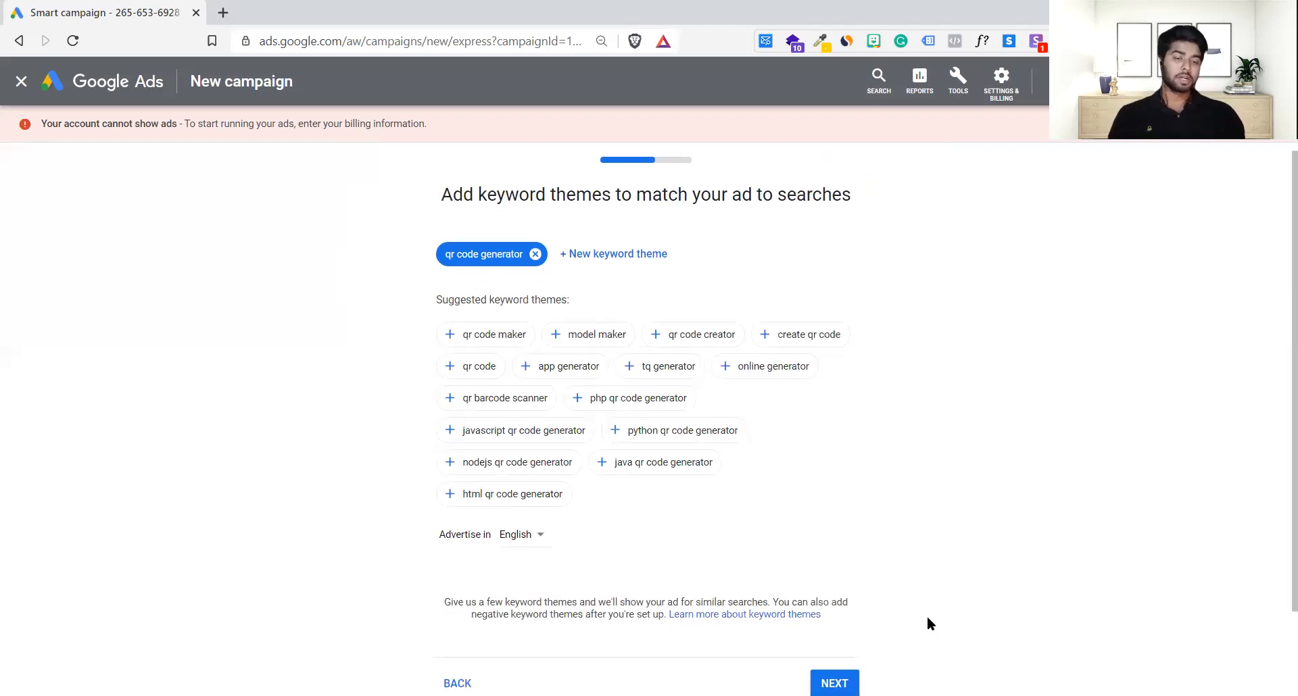
left_click(836, 585)
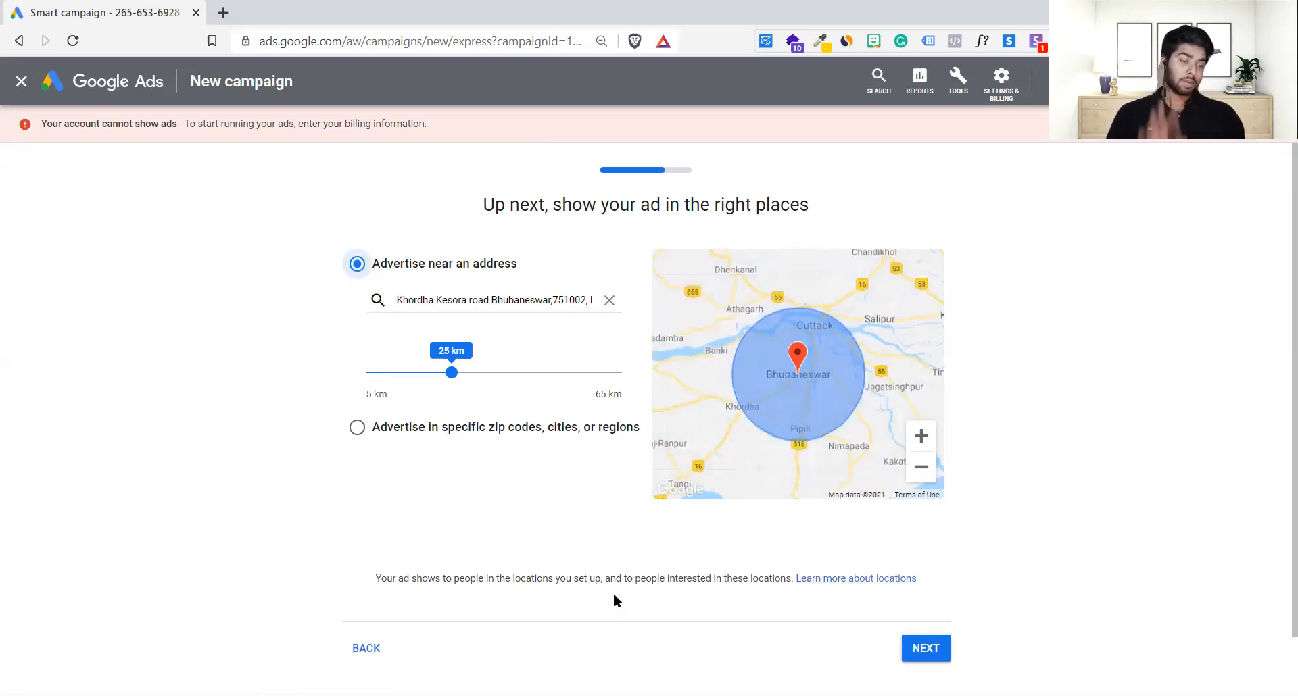
left_click(372, 647)
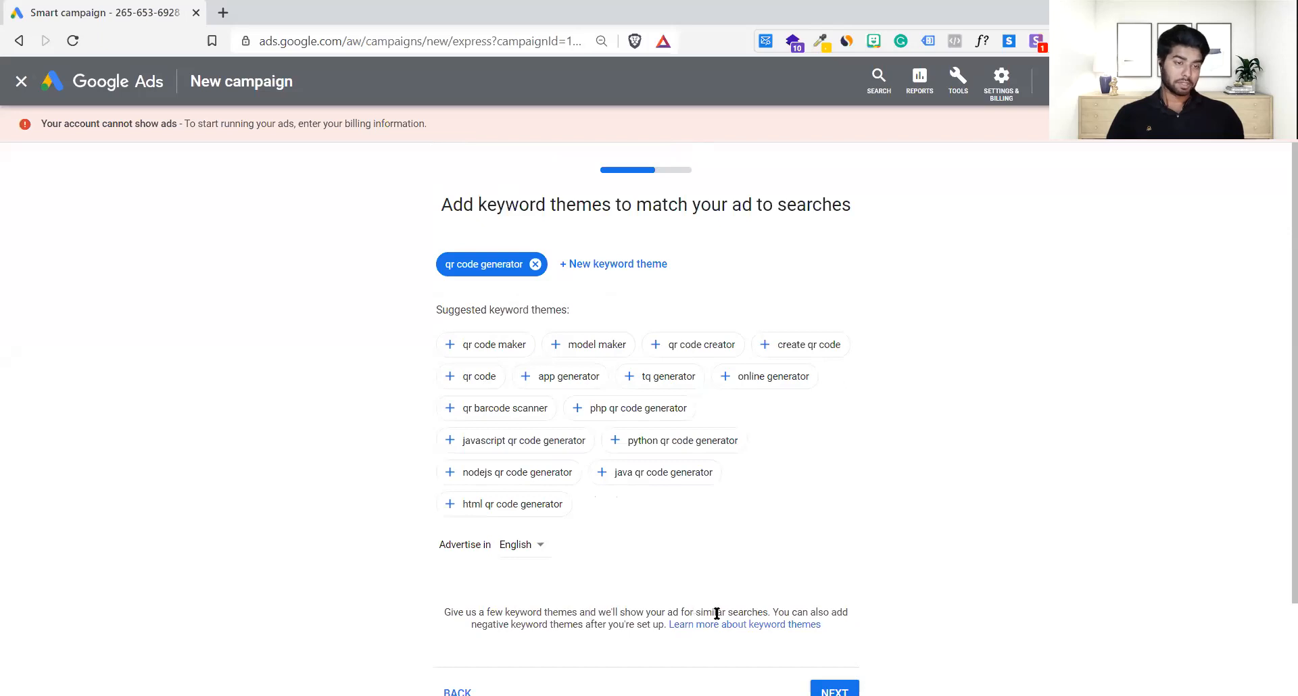
scroll(716, 613, "down", 2)
left_click(462, 587)
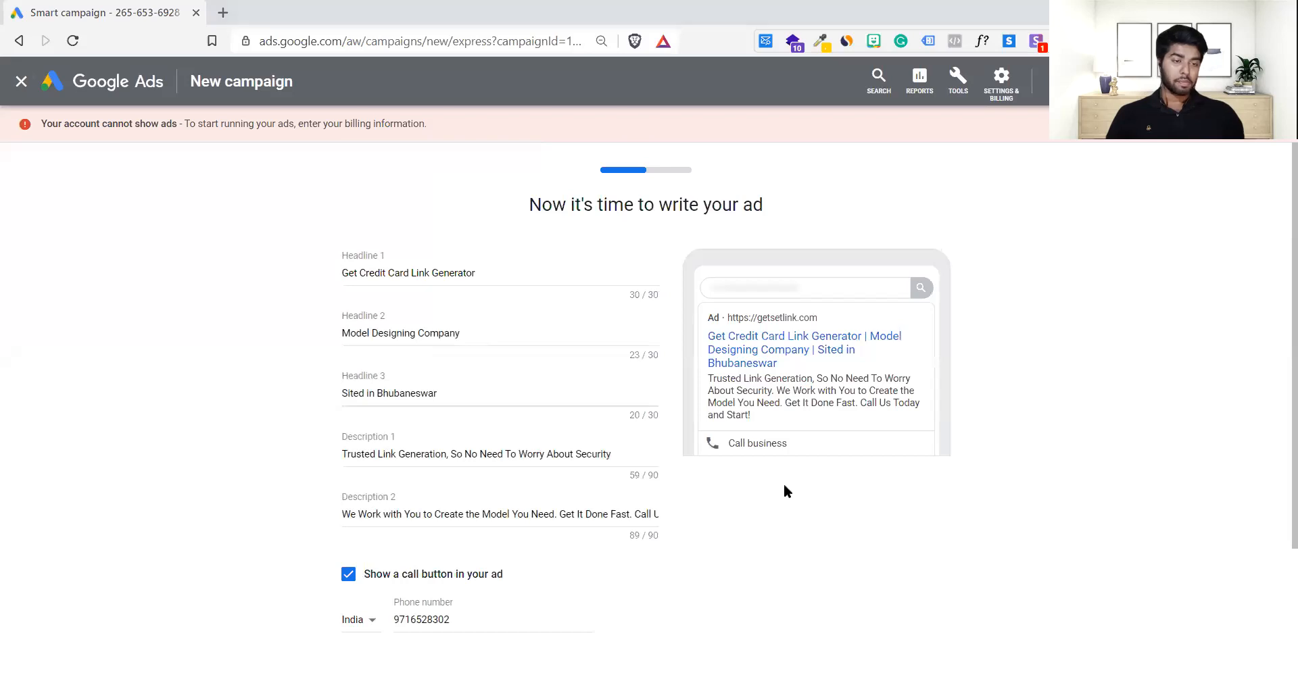
Step: Go back through the website and linking-accounts steps to the advertising goal step
scroll(785, 484, "down", 3)
left_click(380, 581)
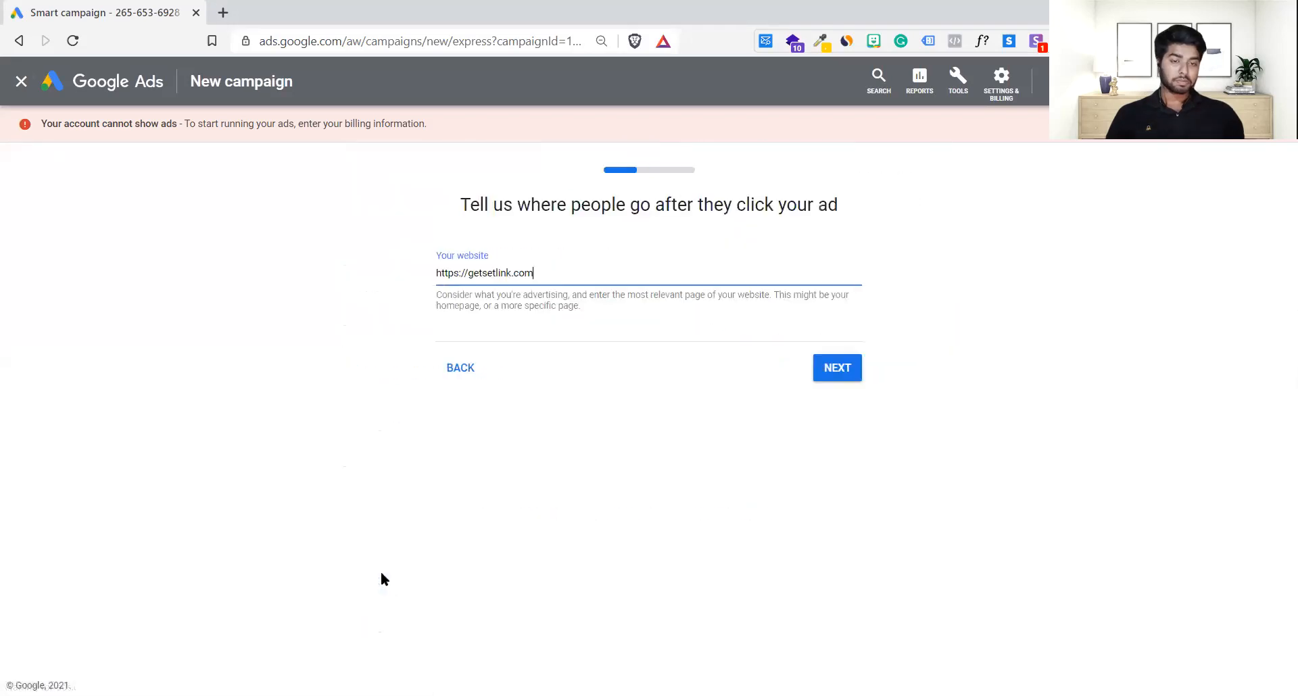
left_click(472, 366)
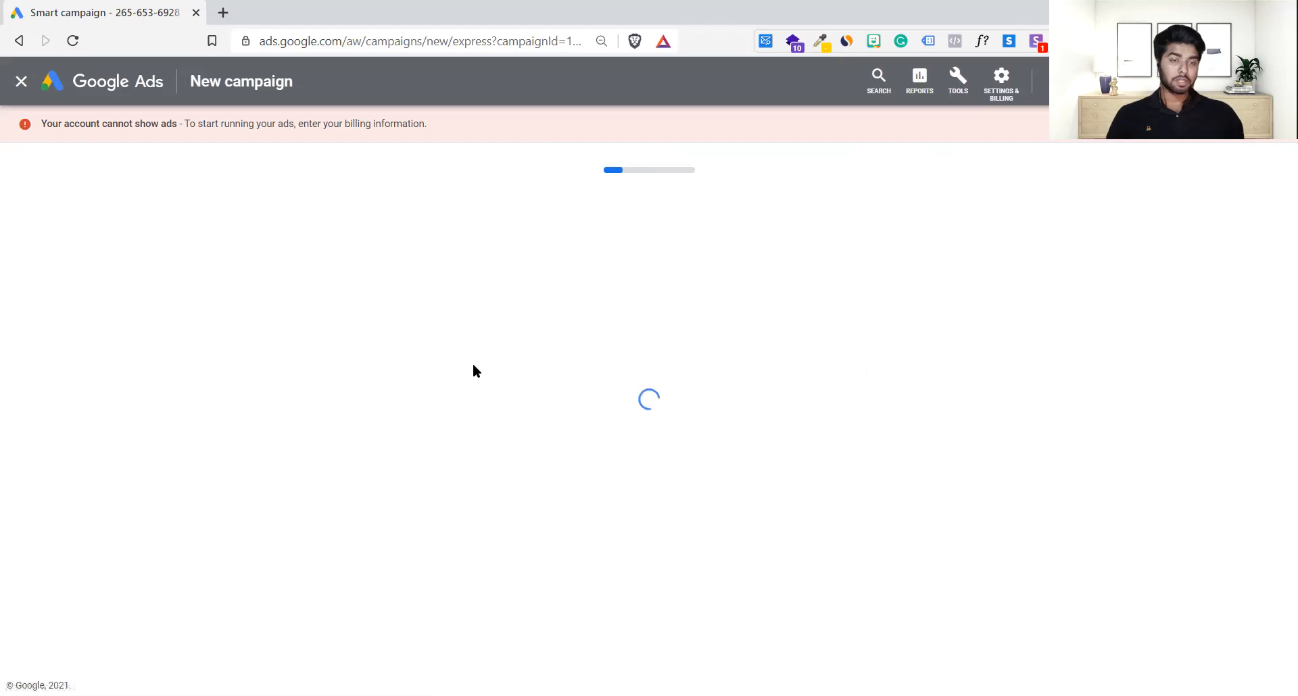
left_click(452, 403)
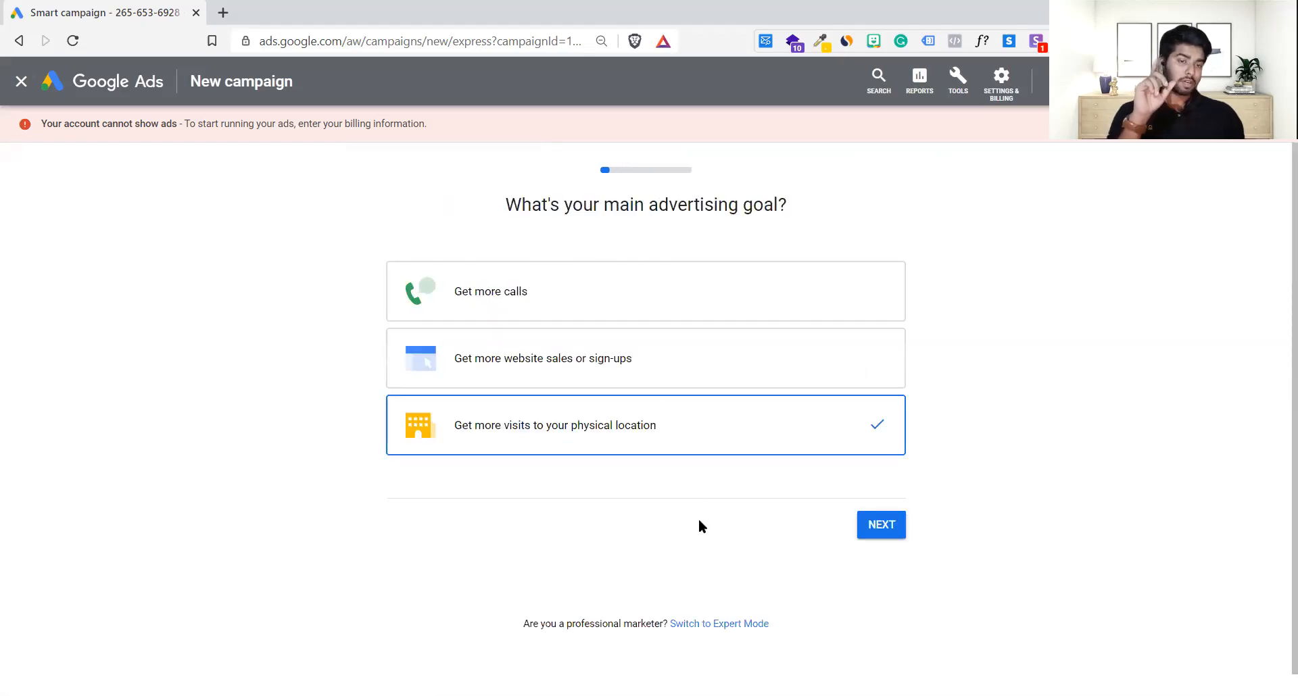
Step: Keep the physical-location visits goal, the Getsetlink business name and the website, and have it scanned
left_click(885, 531)
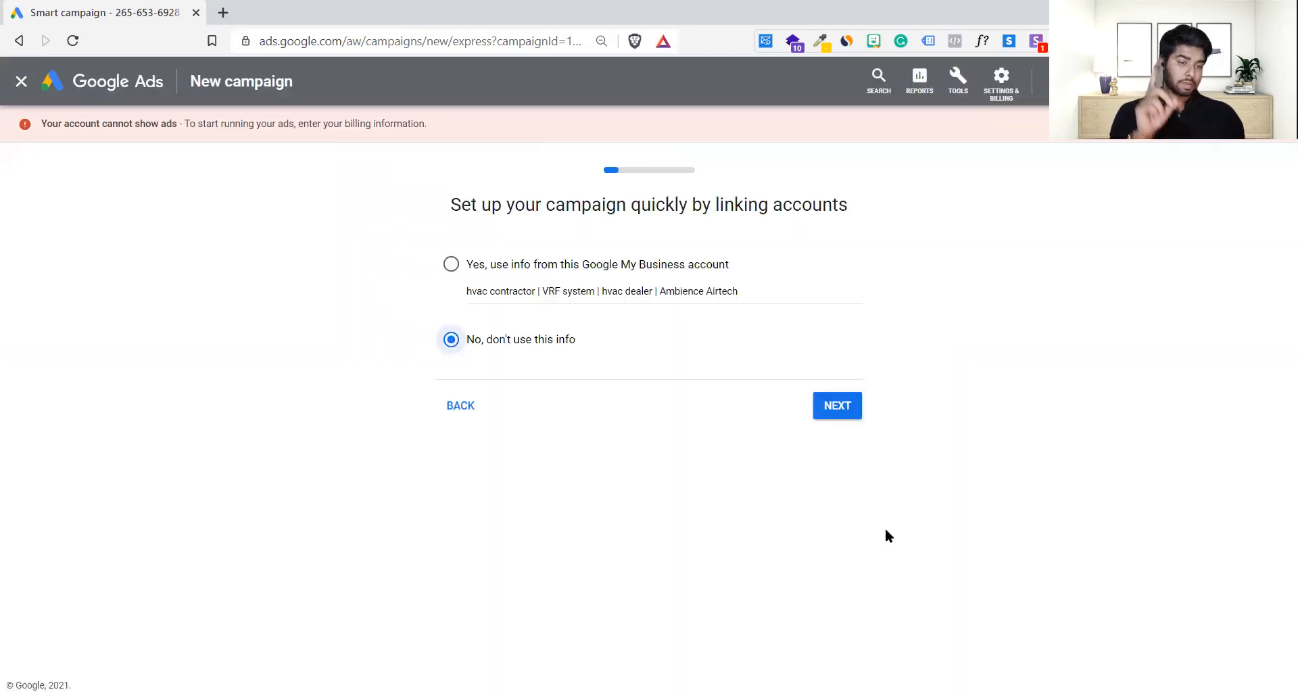
left_click(862, 414)
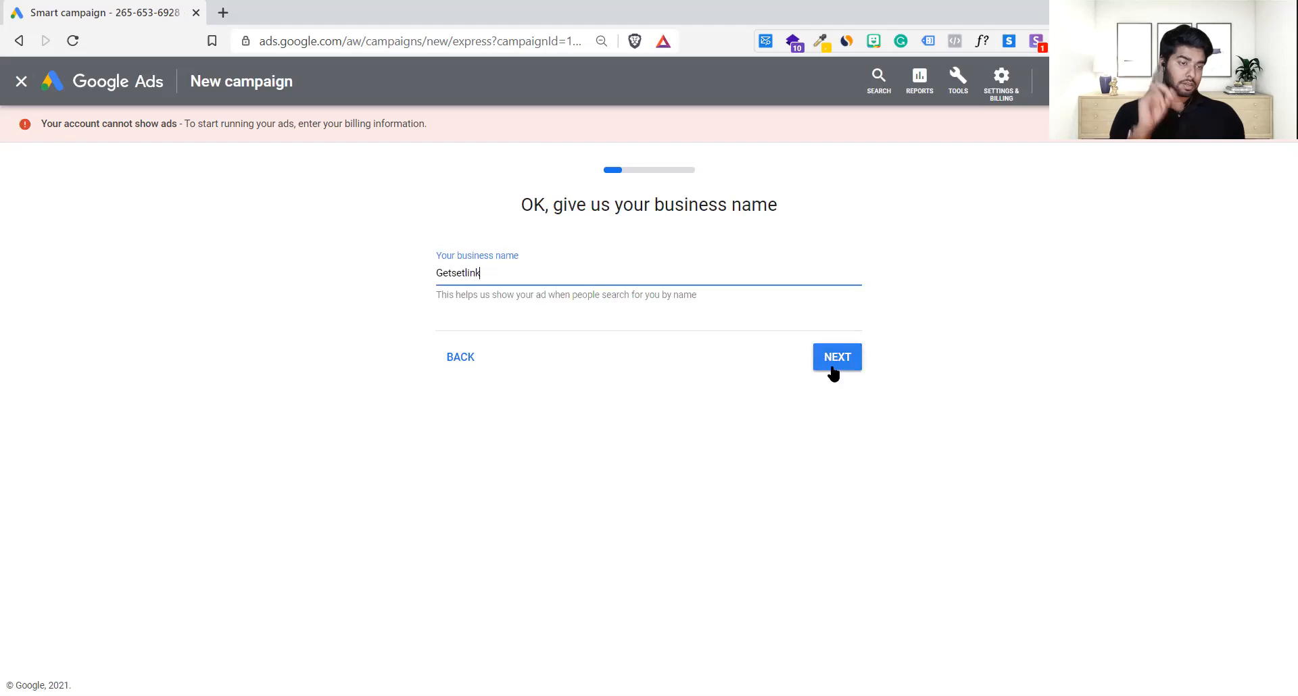
left_click(833, 372)
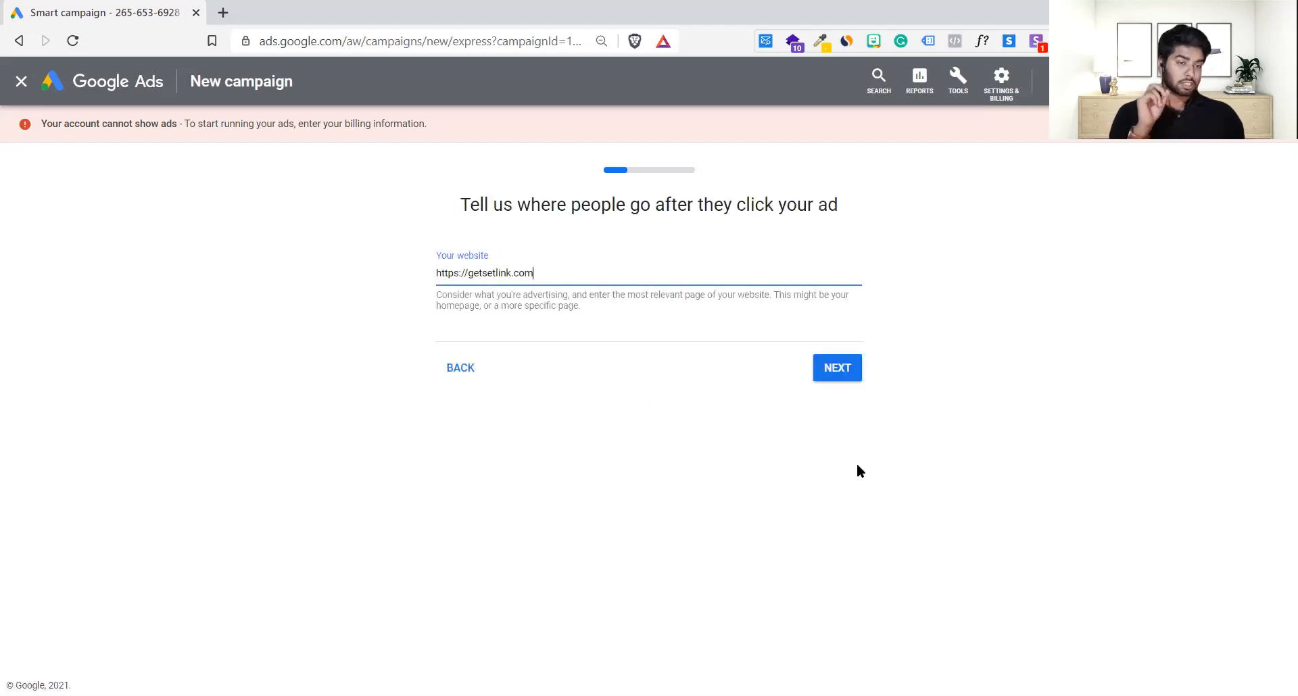
left_click(837, 369)
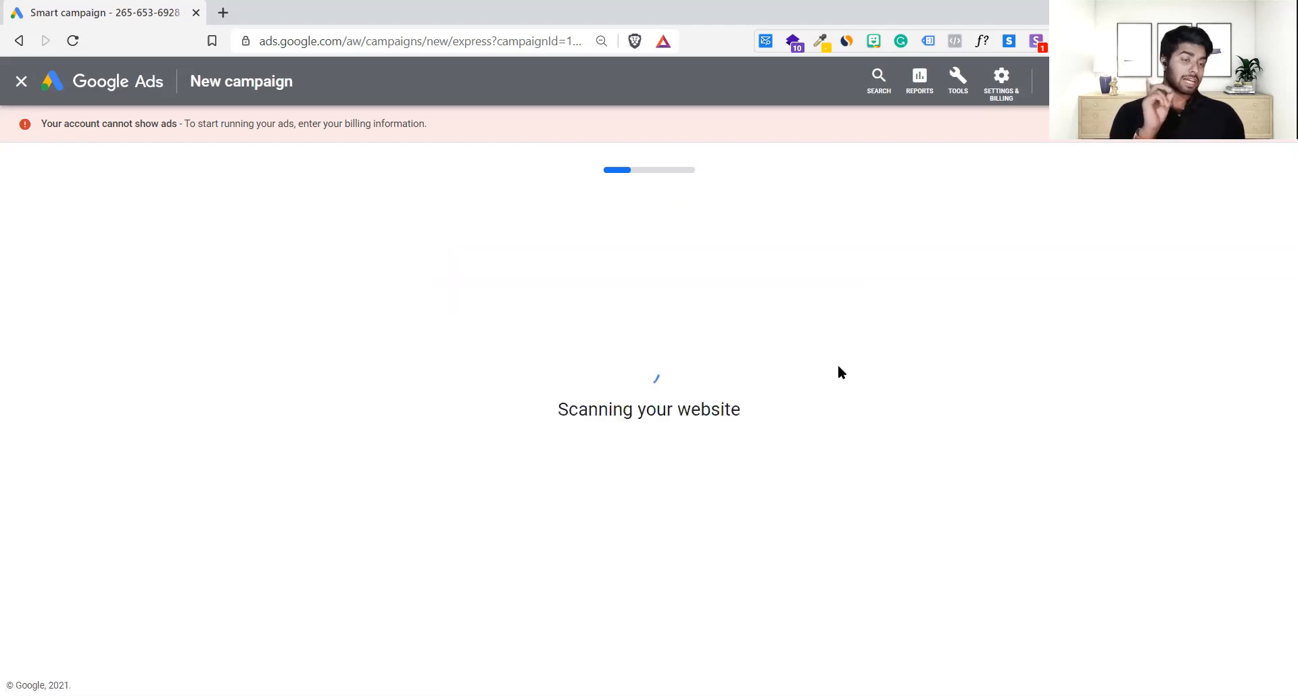
Step: Accept the landing page preview, resubmit the ad, and keep the 'qr code generator' theme in English
scroll(842, 448, "down", 1)
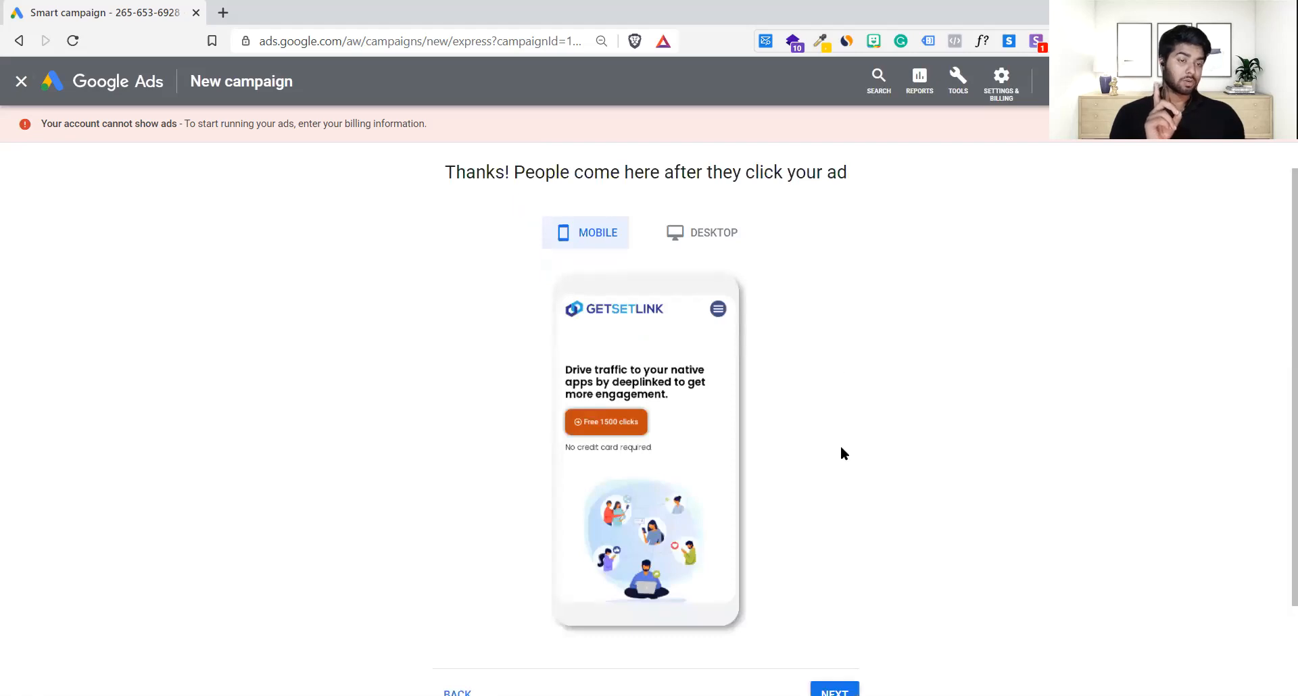
scroll(841, 445, "down", 2)
left_click(842, 582)
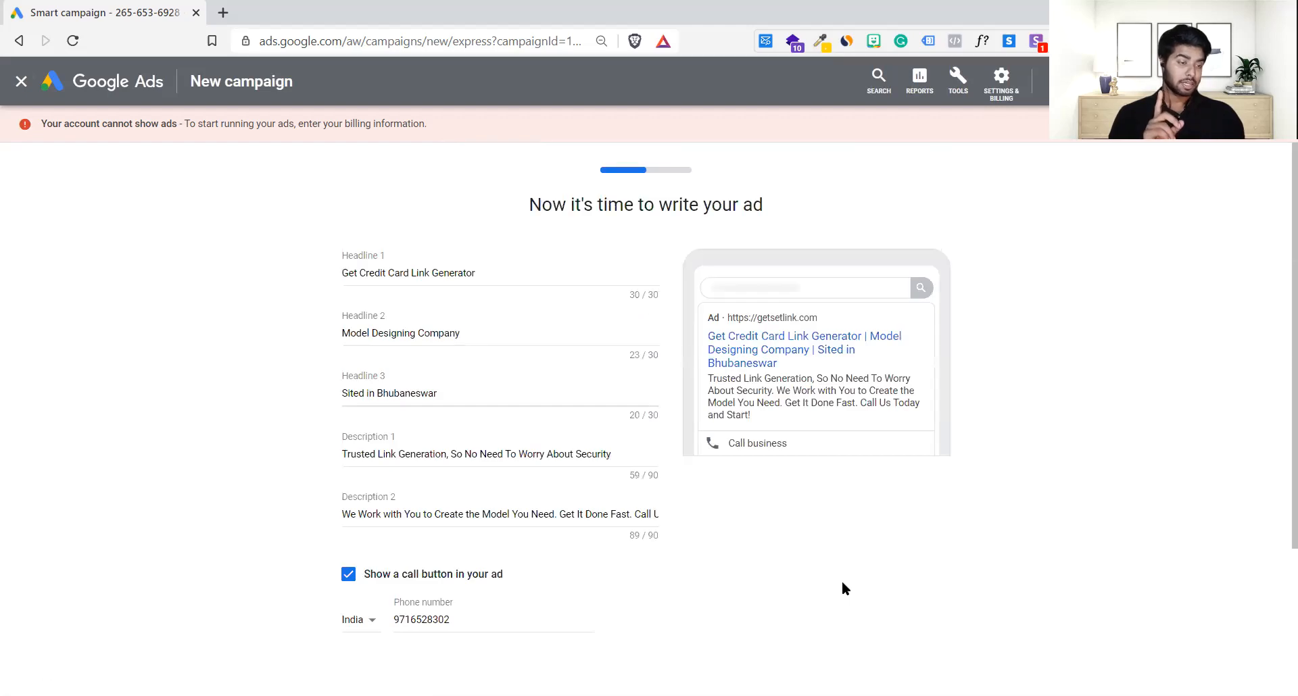
scroll(1276, 343, "down", 3)
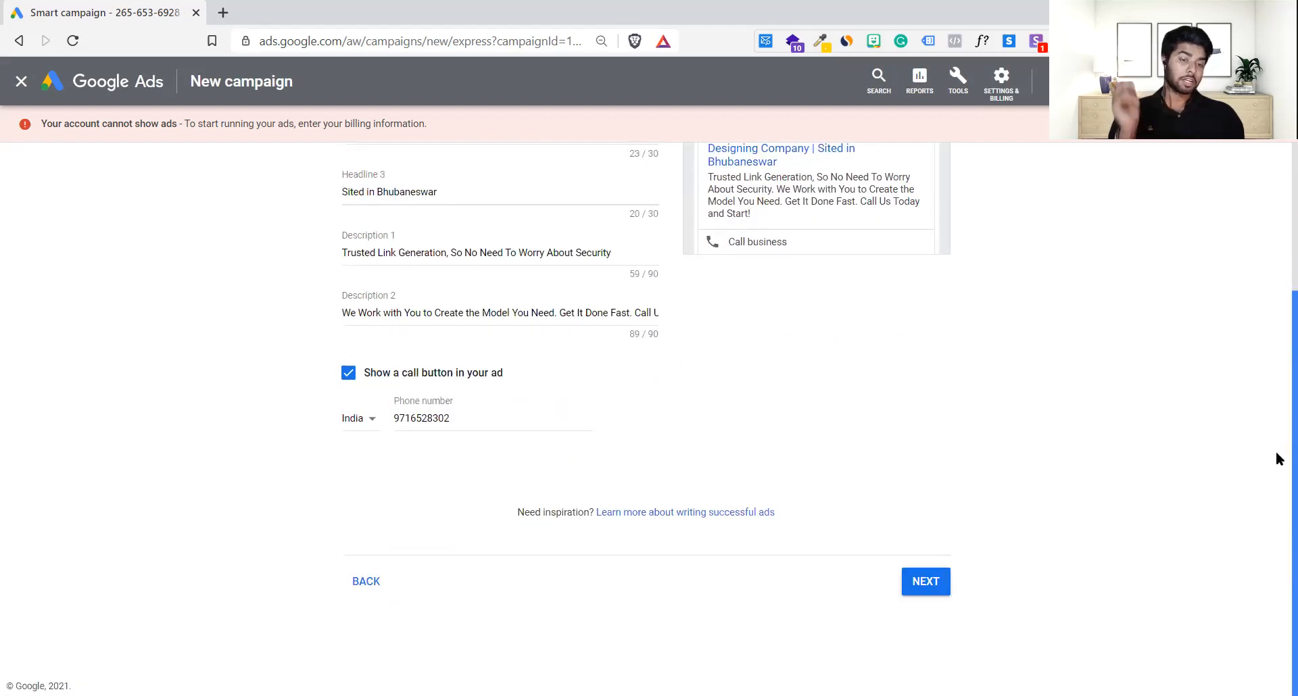
left_click(930, 590)
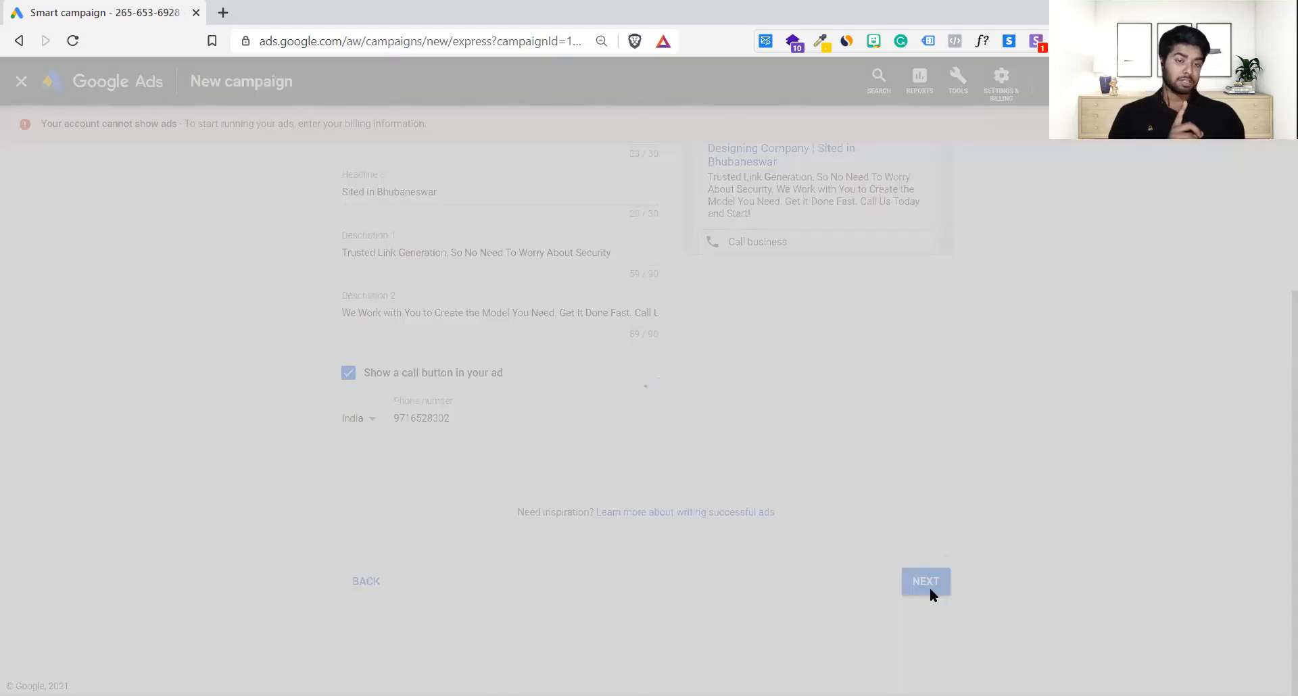
scroll(931, 595, "down", 2)
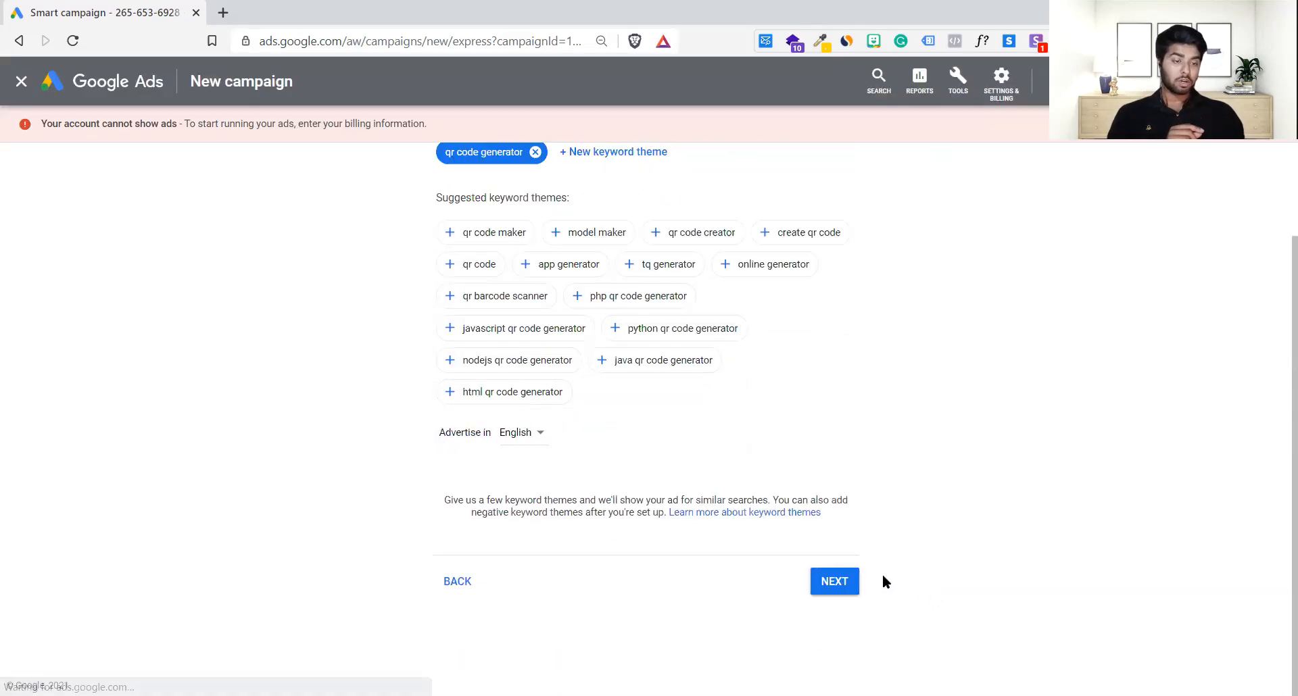
left_click(842, 584)
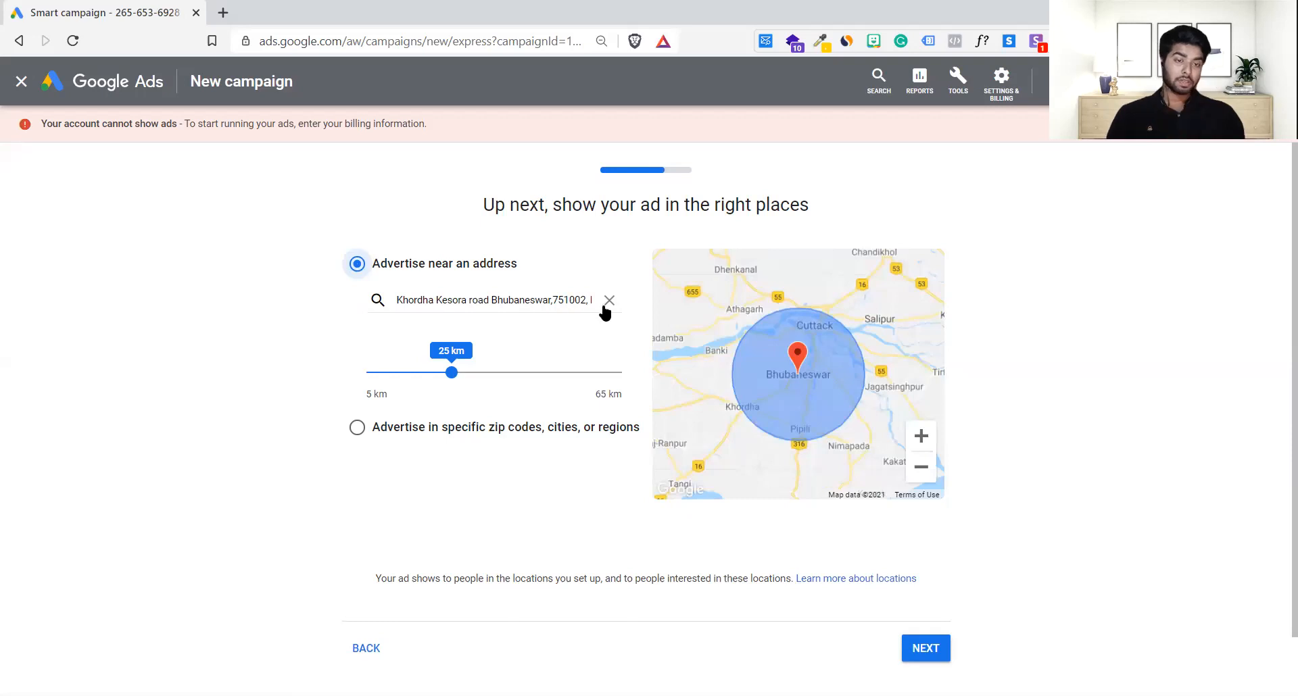
Step: Replace the Bhubaneswar address with Noida, Uttar Pradesh 201301, India
mouse_move(899, 416)
left_mouse_down()
mouse_move(822, 366)
mouse_move(892, 400)
left_mouse_up()
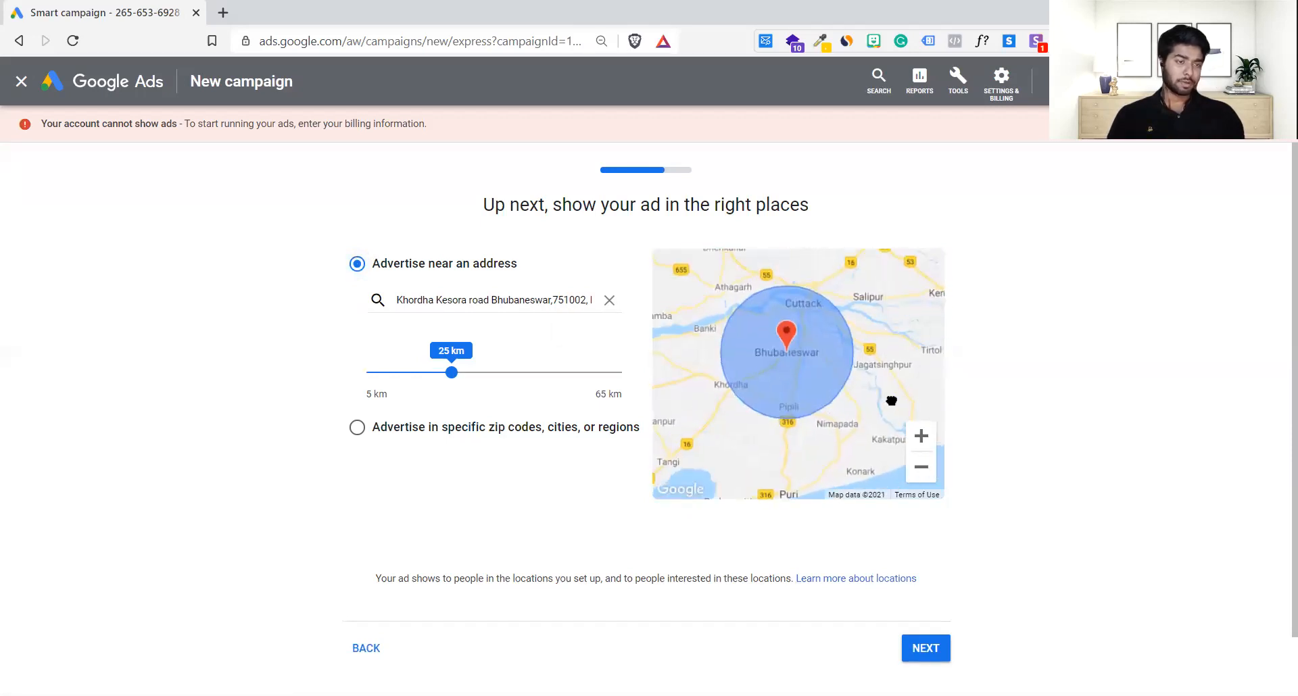
left_click(609, 300)
left_click(520, 299)
type("De")
key("BackSpace")
key("BackSpace")
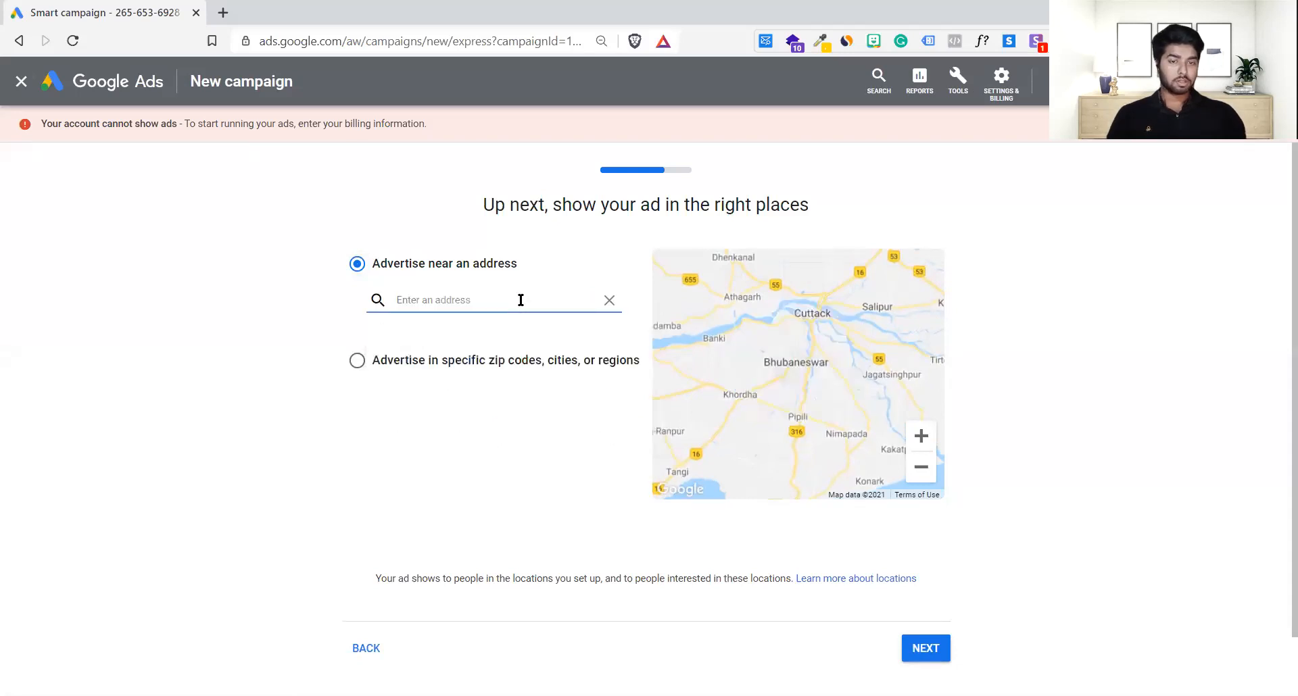
type("110014")
key("ctrl+a")
type("20130")
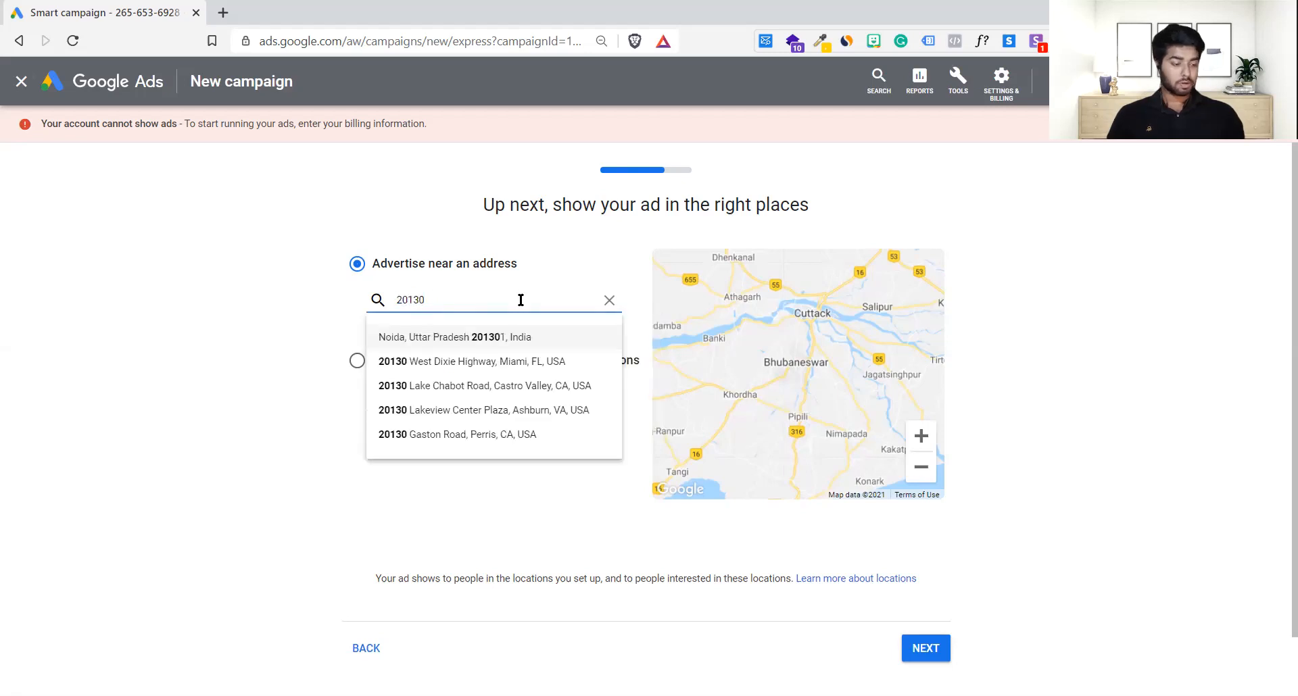
type("1")
left_click(507, 337)
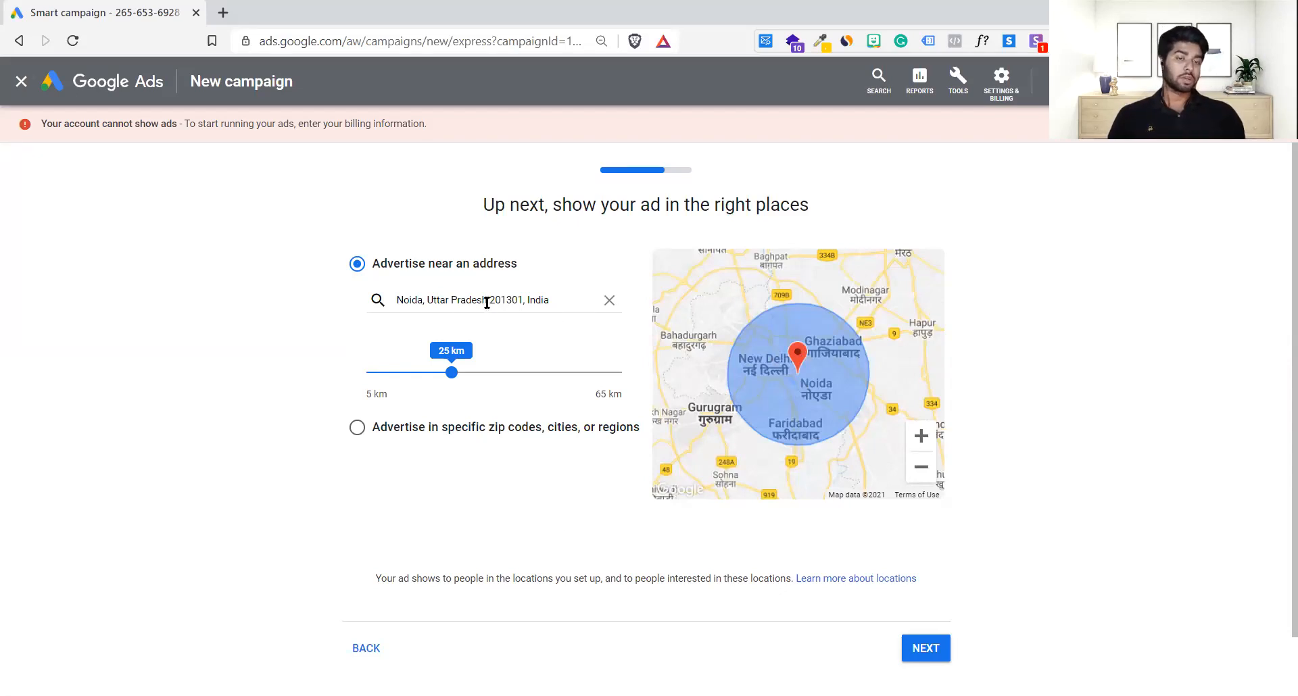
Step: Widen the ad radius around Noida to 50 km and proceed to the budget
left_click_drag(487, 304, 516, 305)
left_click(182, 355)
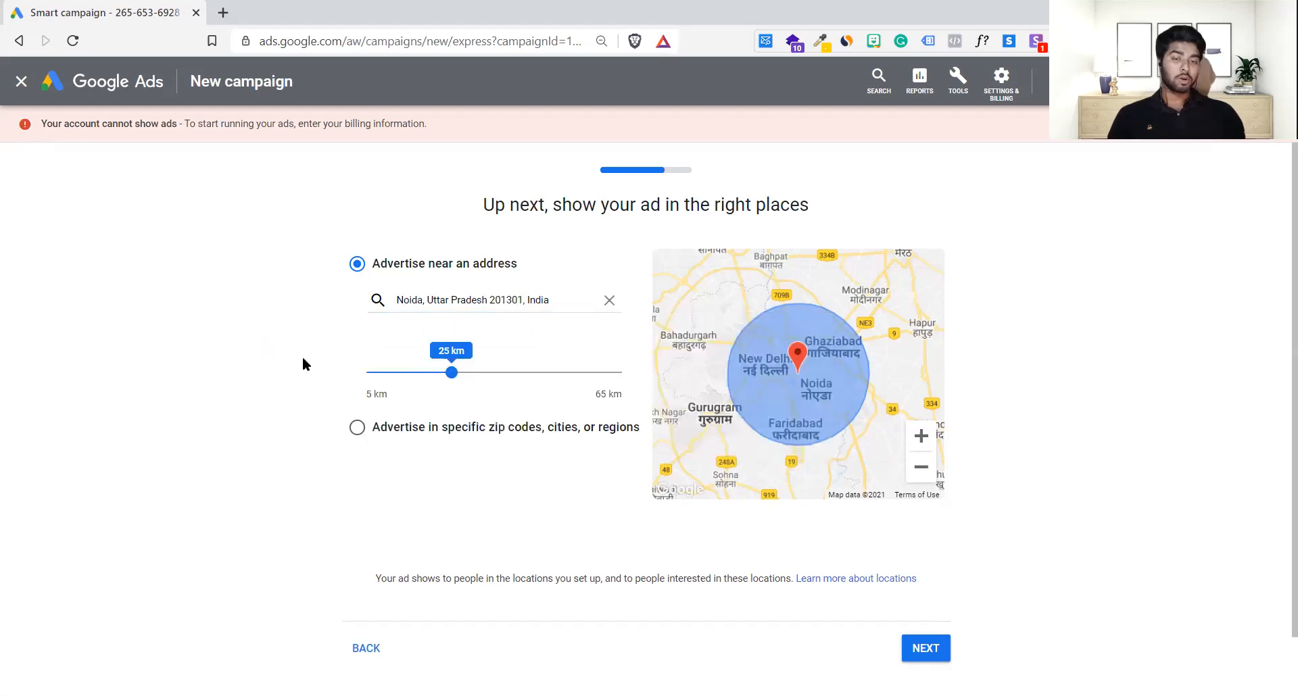
left_click_drag(449, 378, 559, 382)
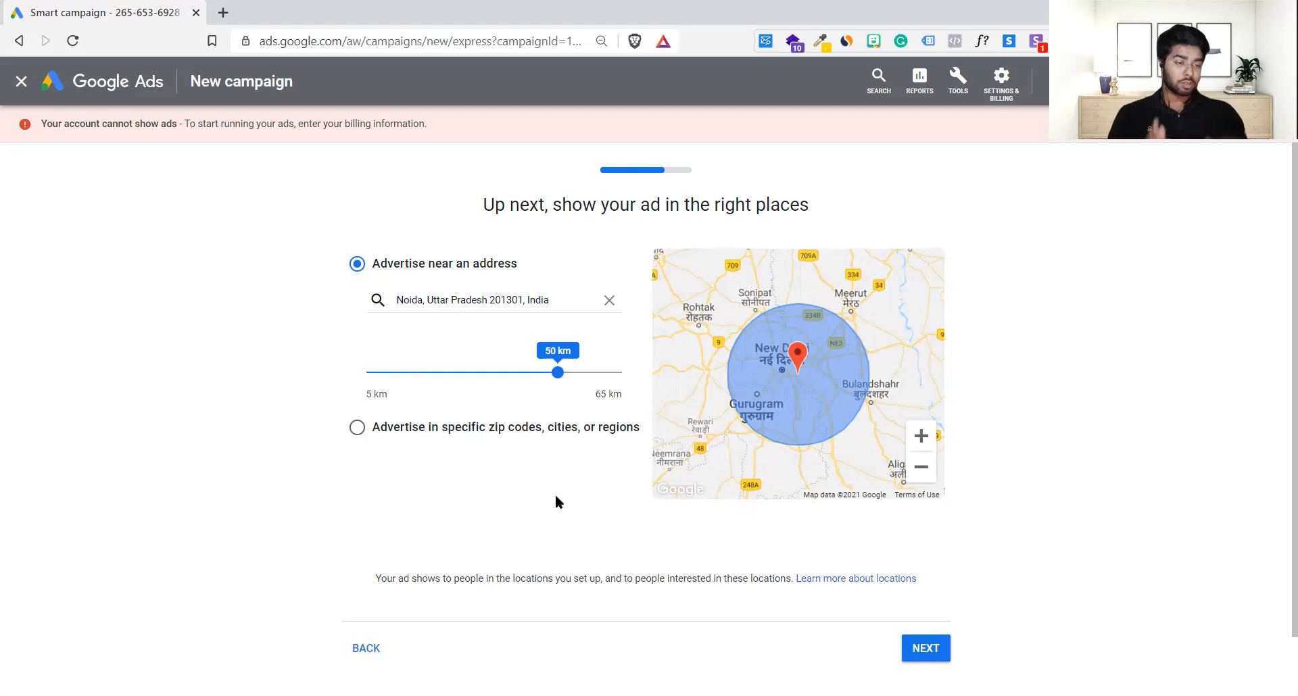
left_click(933, 653)
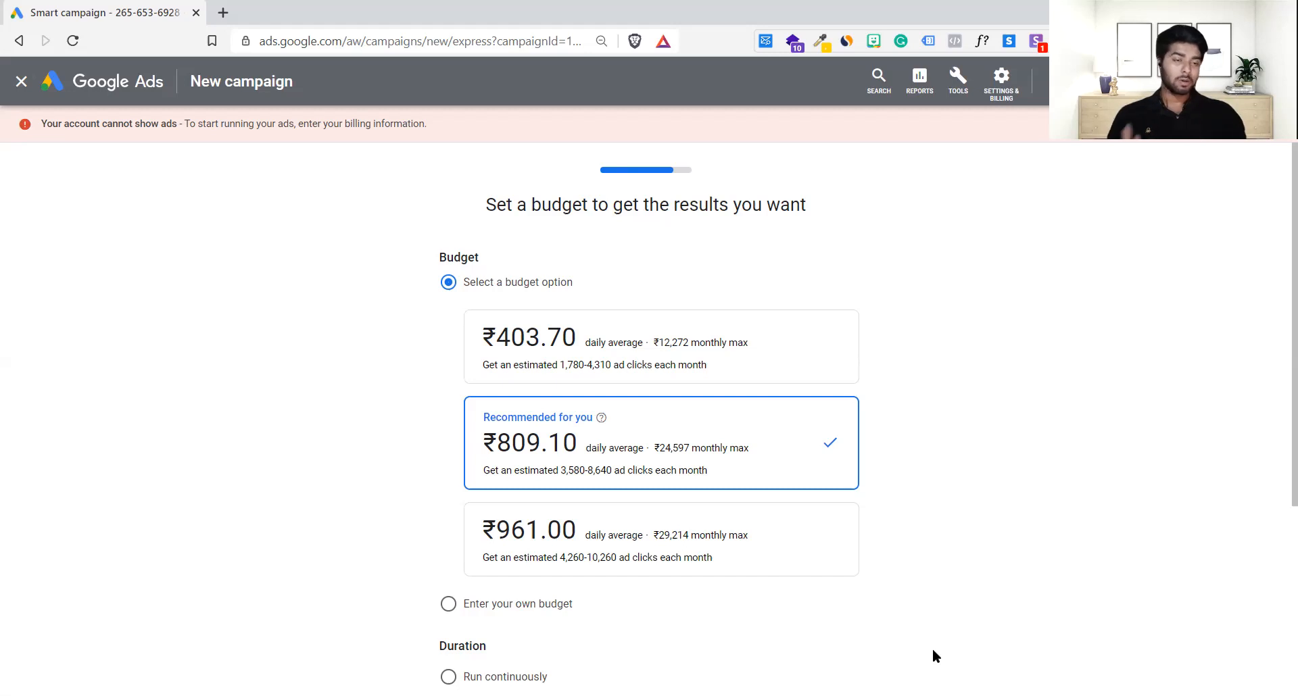
Step: Keep the recommended ₹809.10 daily budget and set the campaign to run continuously with no end date
scroll(973, 541, "down", 1)
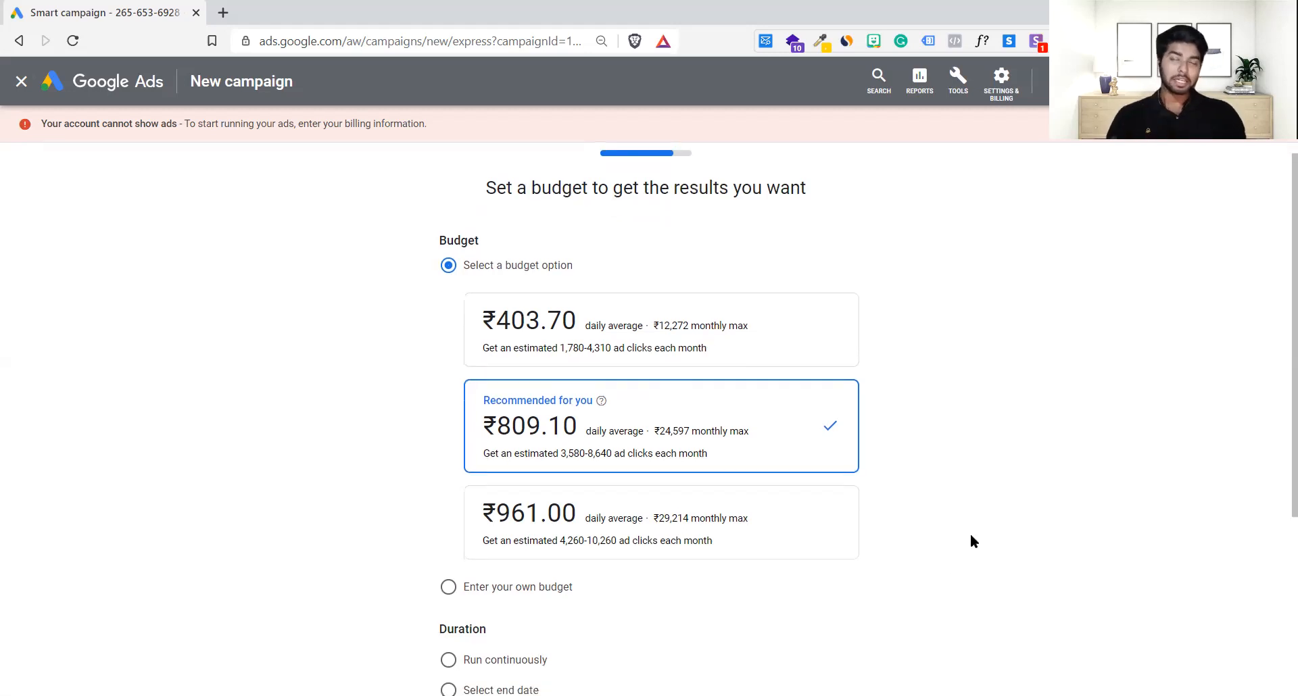
scroll(974, 541, "down", 2)
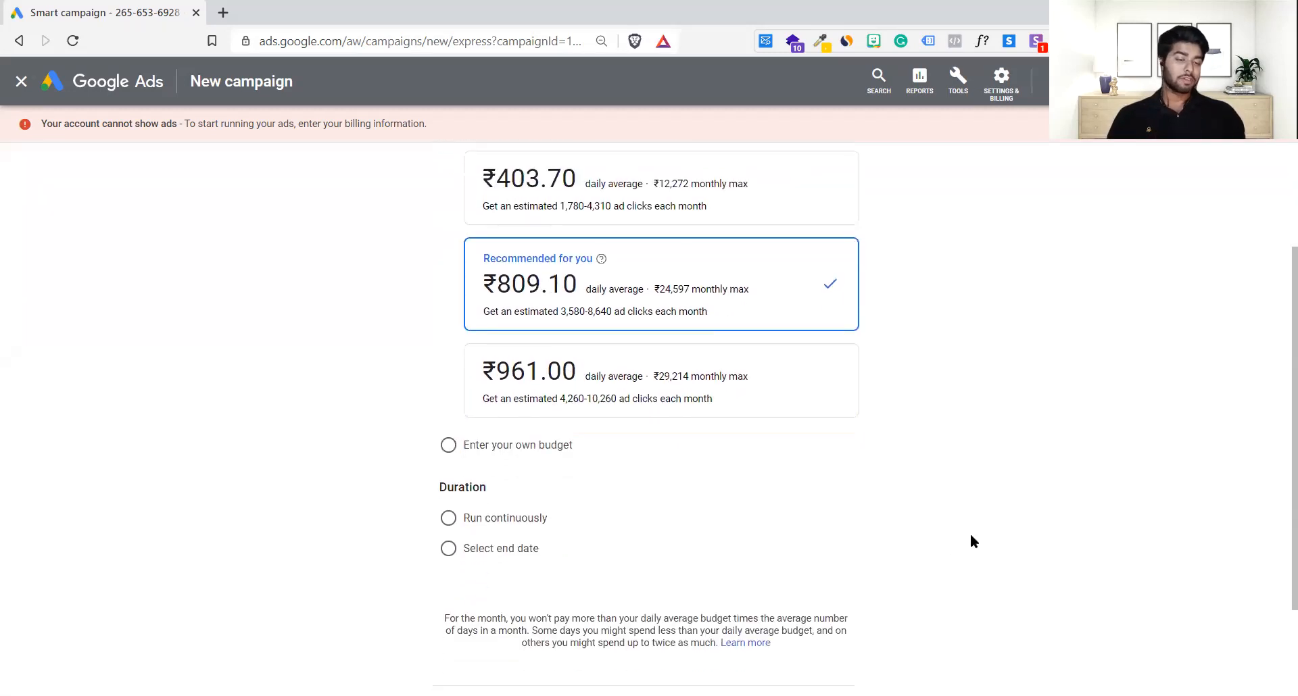
scroll(712, 583, "down", 2)
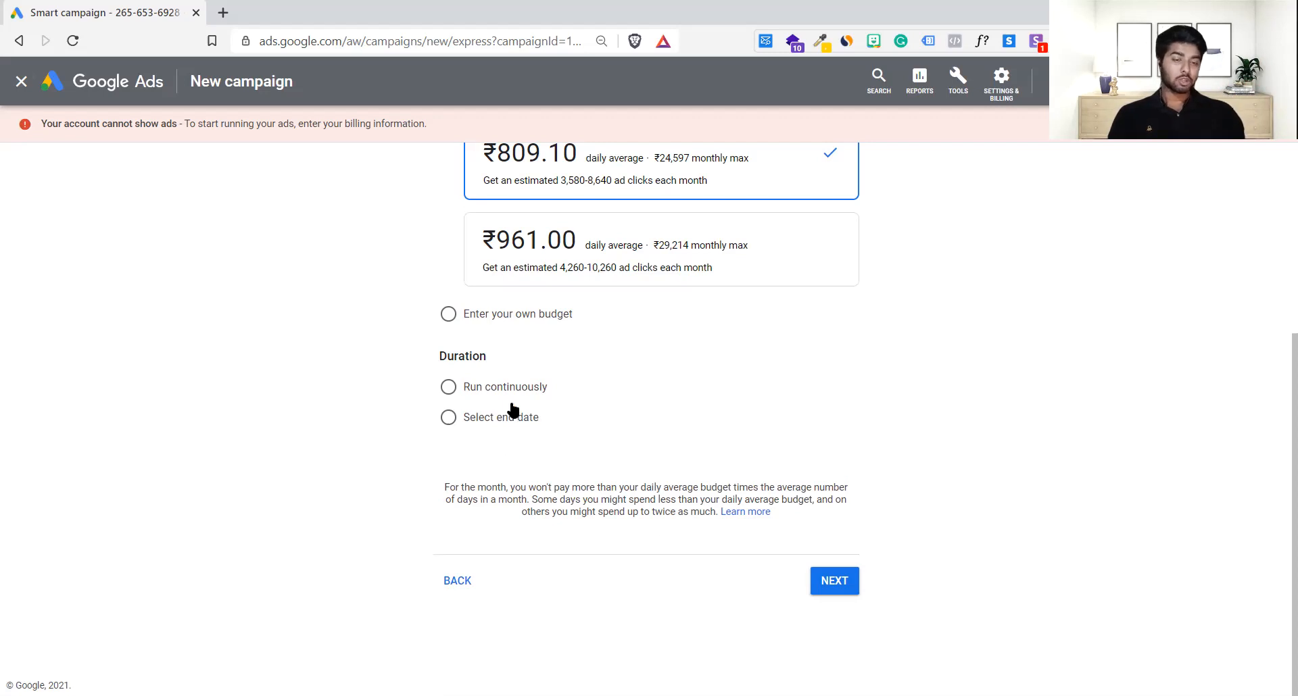
left_click(479, 385)
Step: Return to the location step and try region targeting, removing India from the regions
left_click(457, 580)
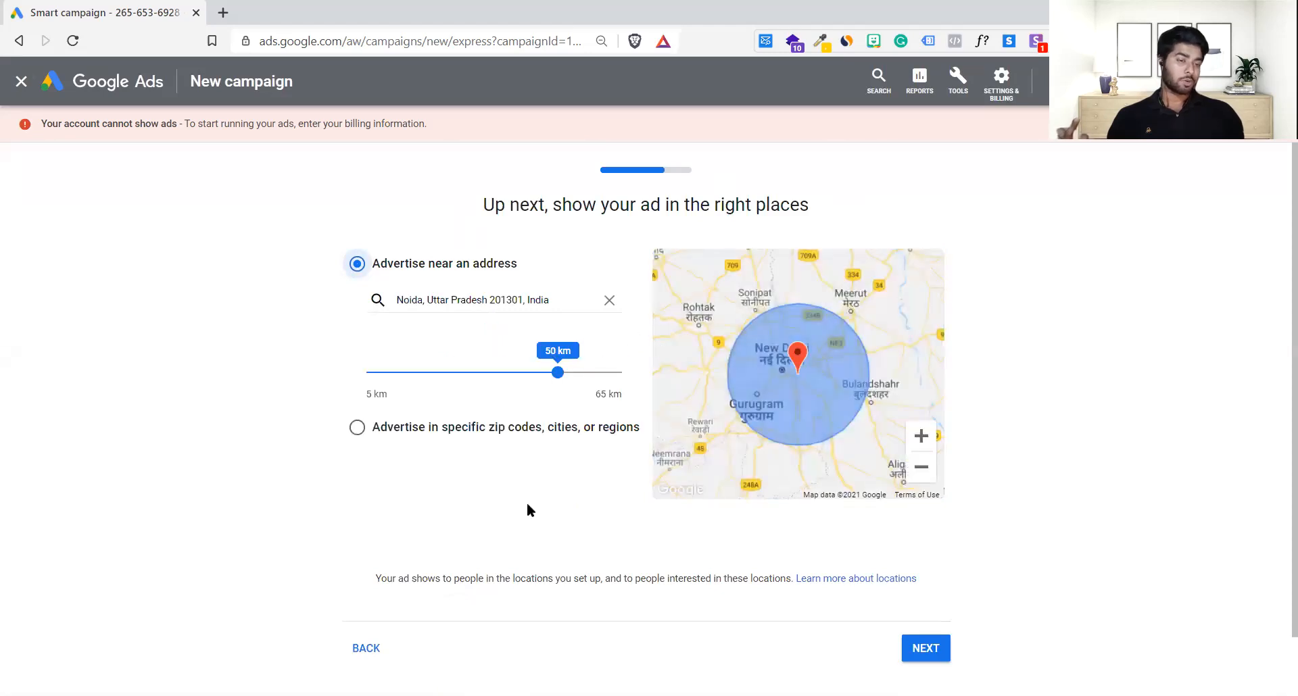
scroll(528, 492, "down", 1)
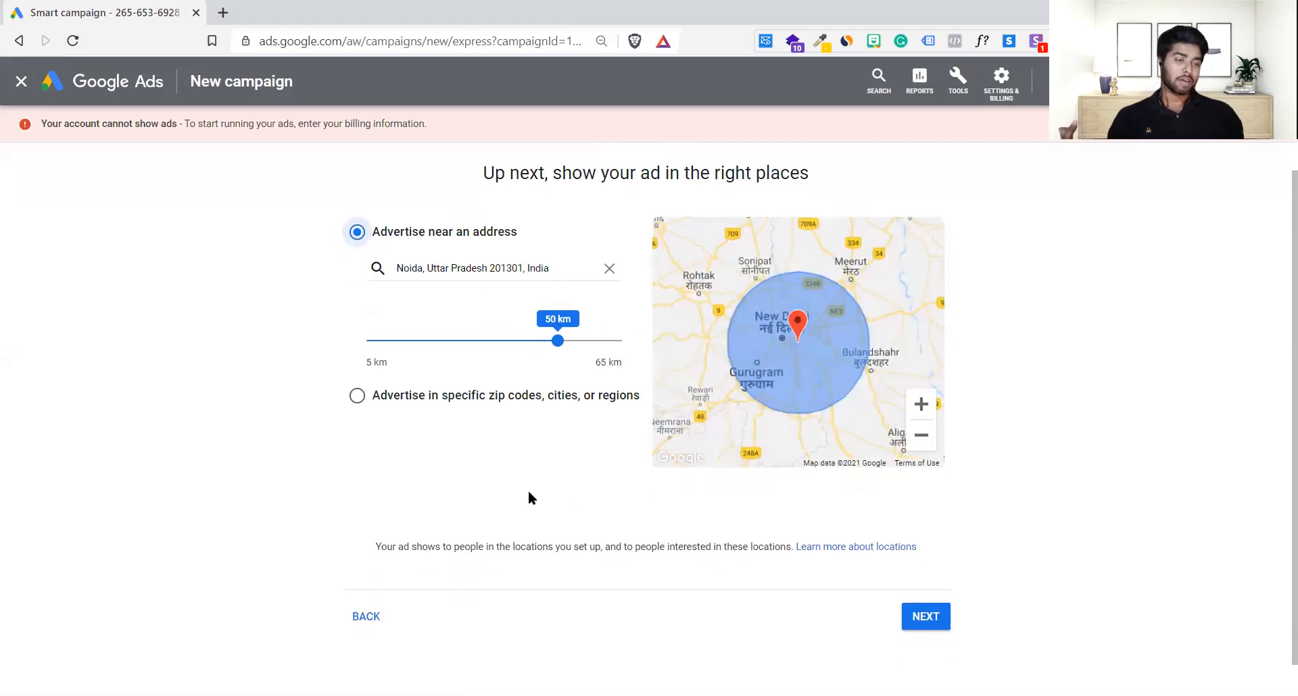
scroll(528, 495, "up", 1)
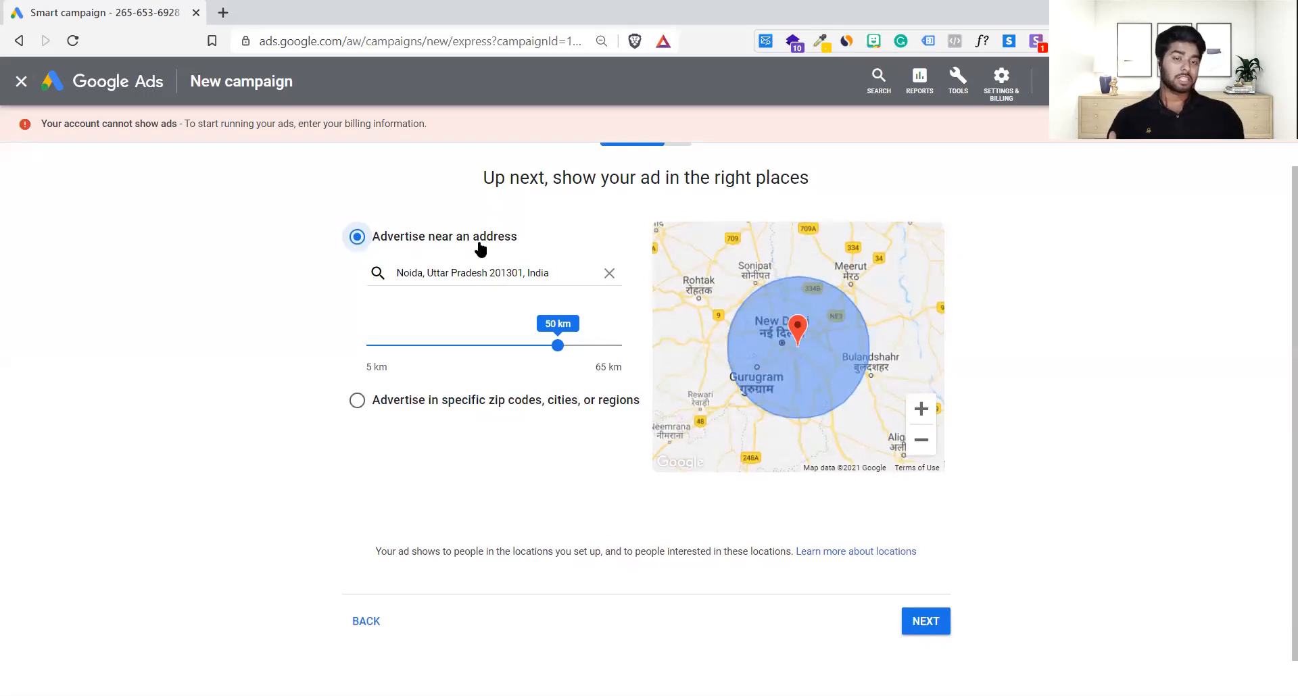
left_click(346, 403)
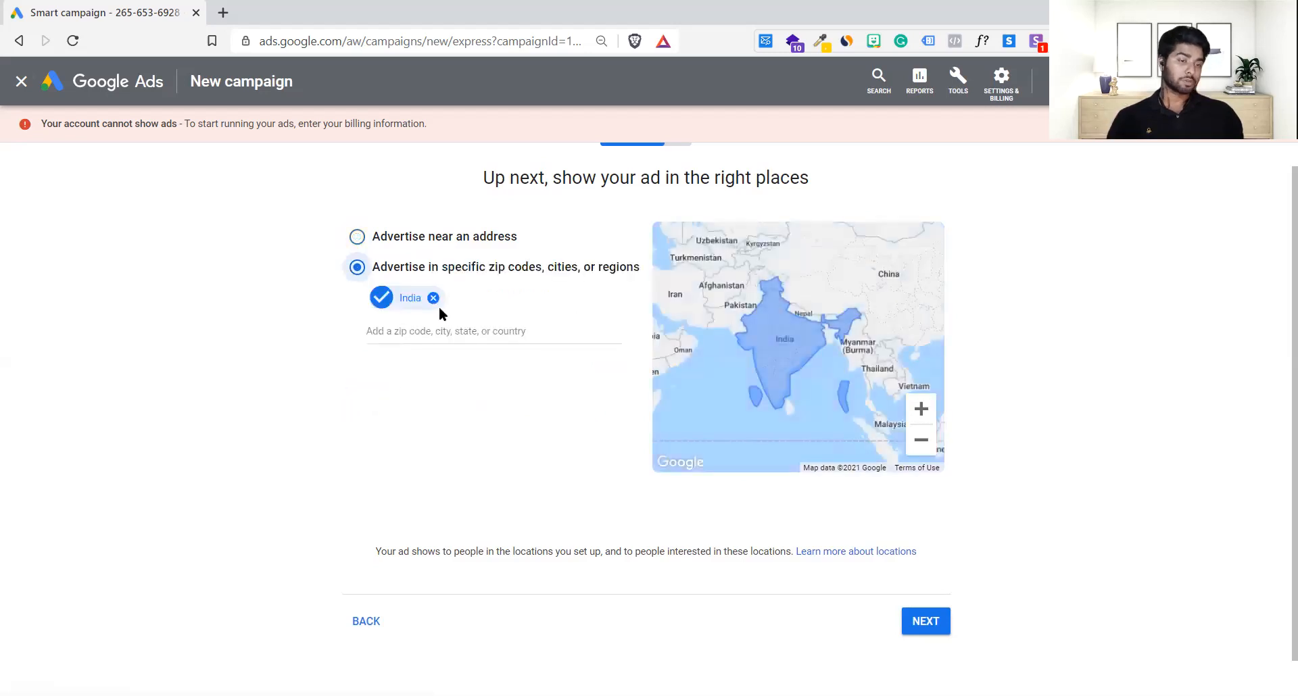
left_click(433, 298)
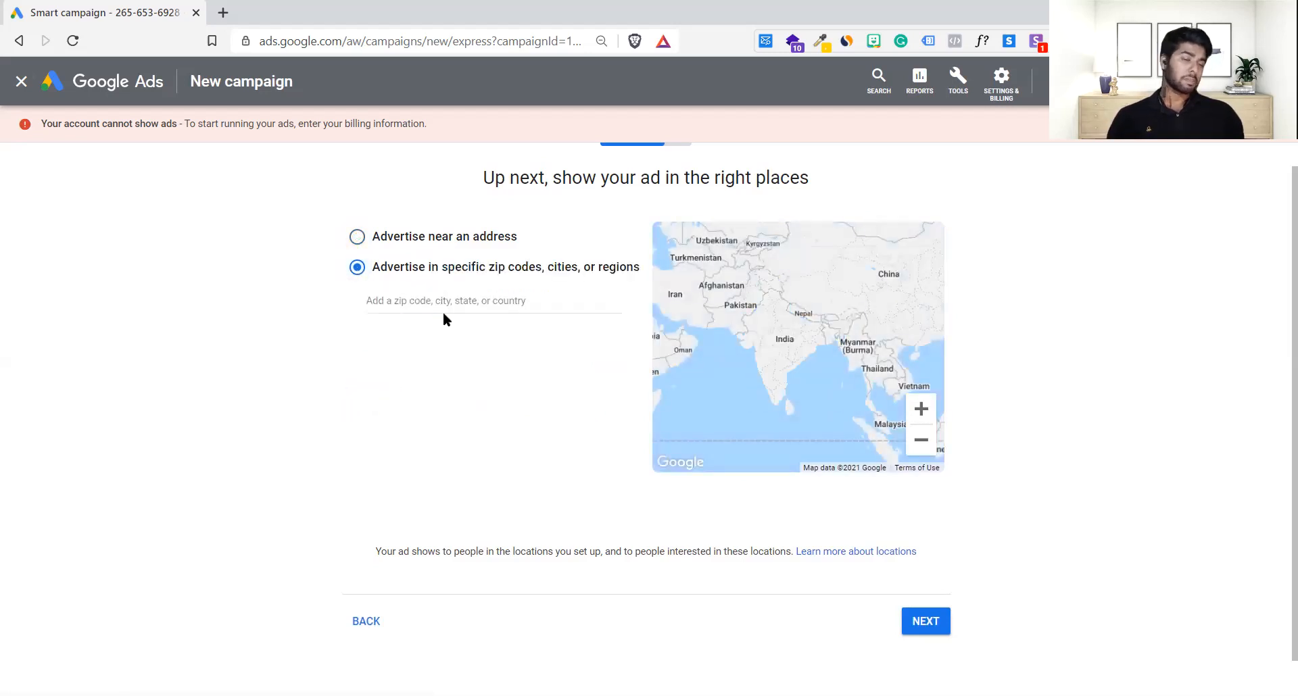
Step: Switch back to radius targeting around the Noida address and shrink the radius to 29 km
left_click(357, 237)
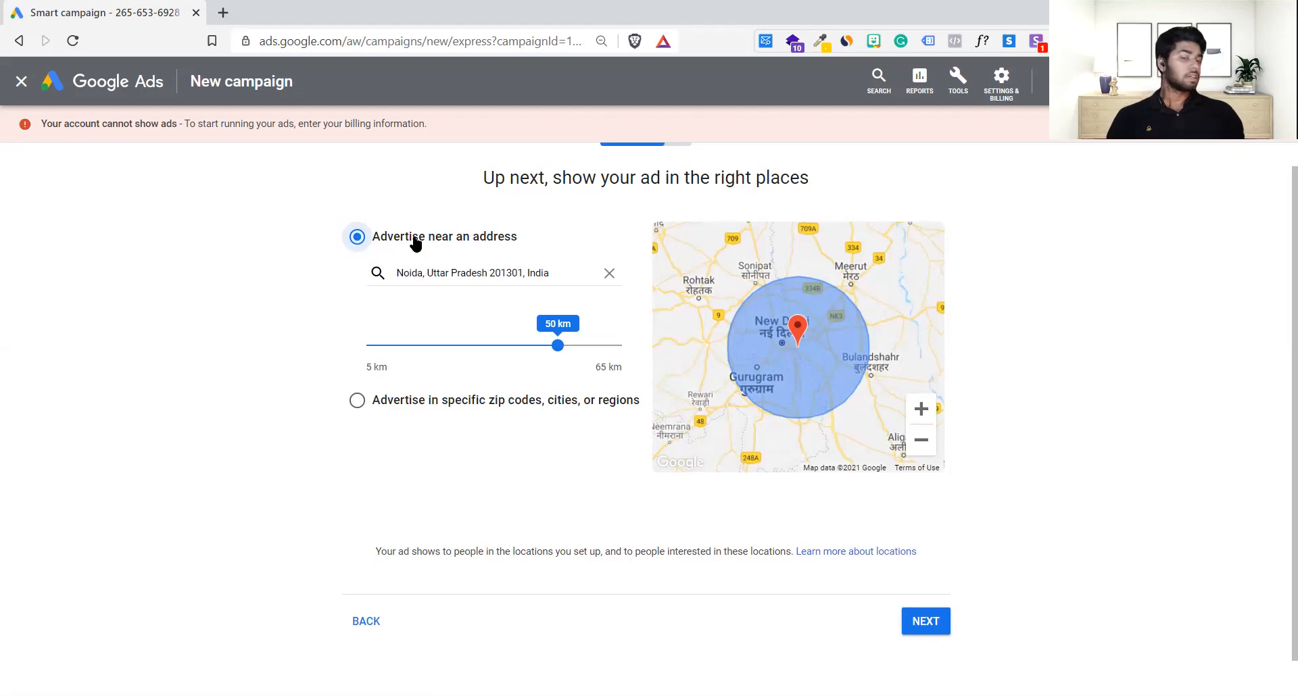
left_click_drag(389, 402, 616, 419)
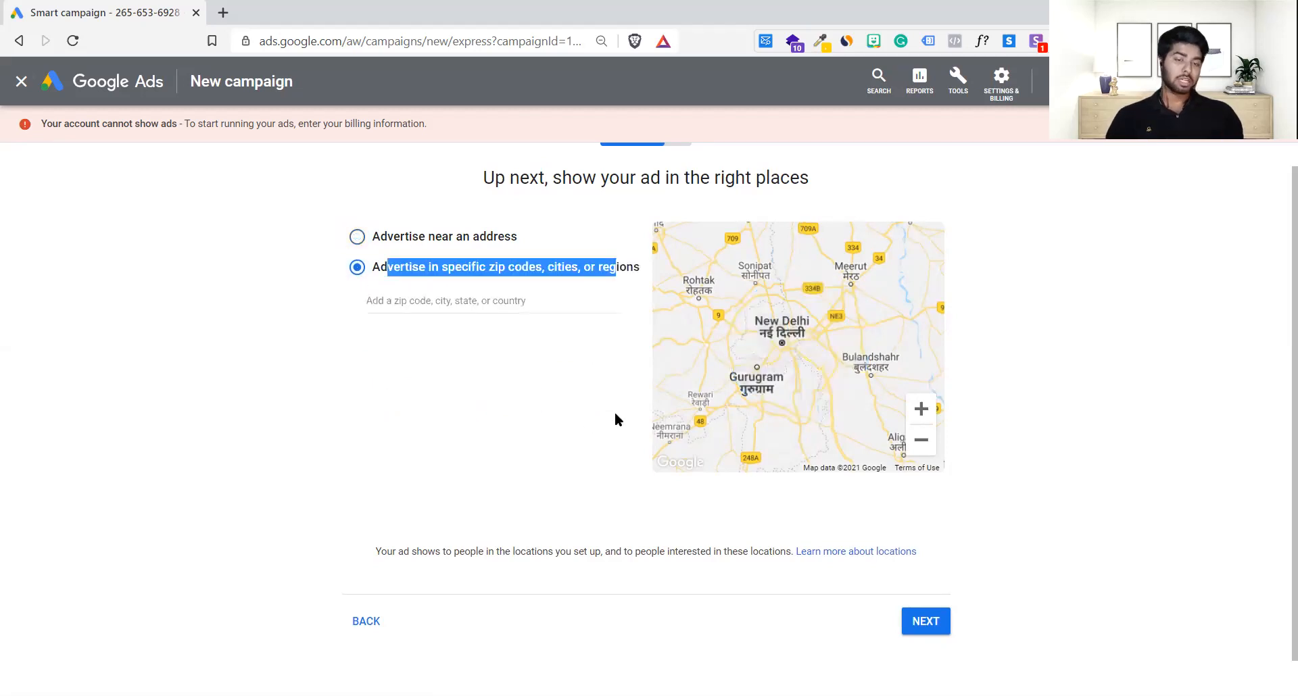
left_click(434, 240)
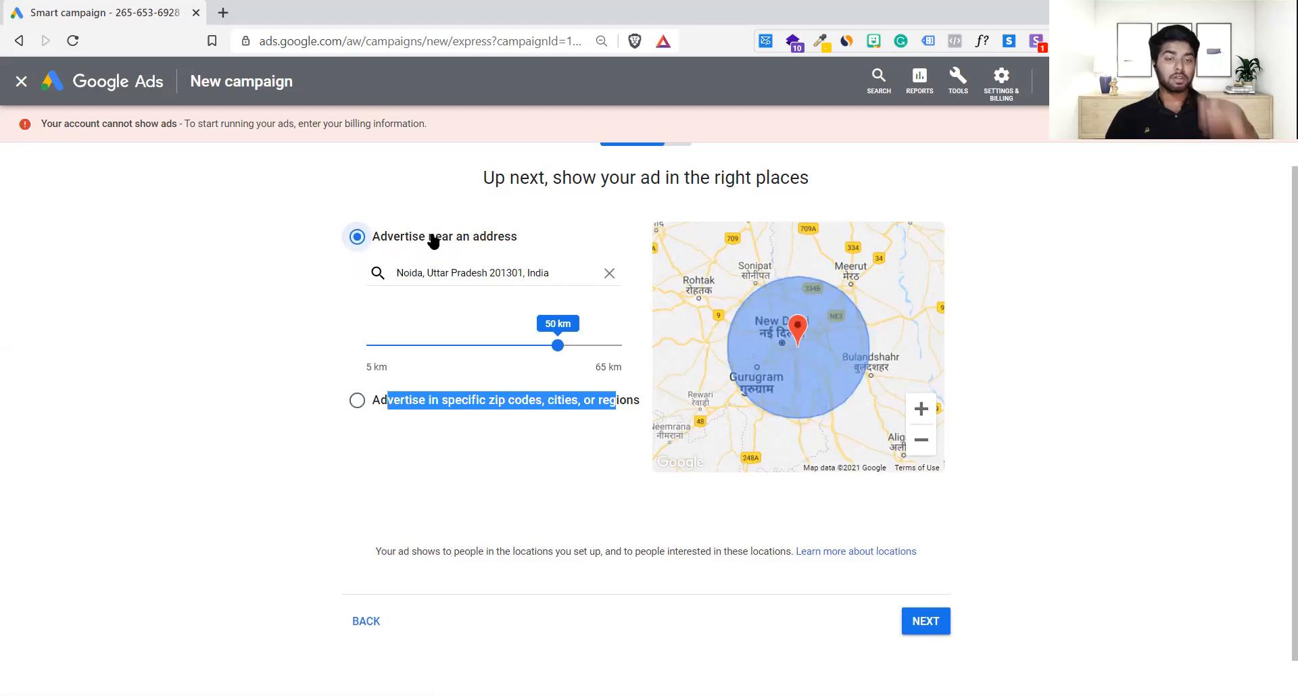
left_click_drag(558, 347, 469, 358)
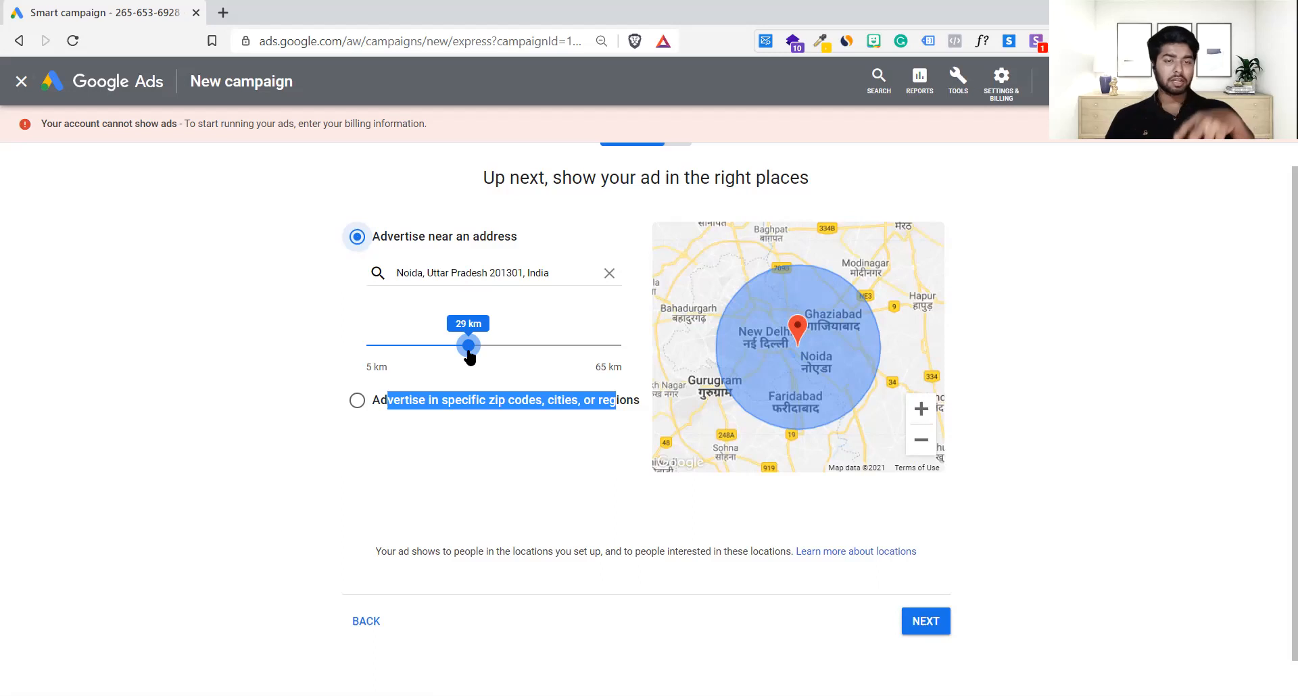
Step: Re-enter the Noida 201301 address and reduce the ad radius to the 5 km minimum
left_click_drag(468, 349, 439, 349)
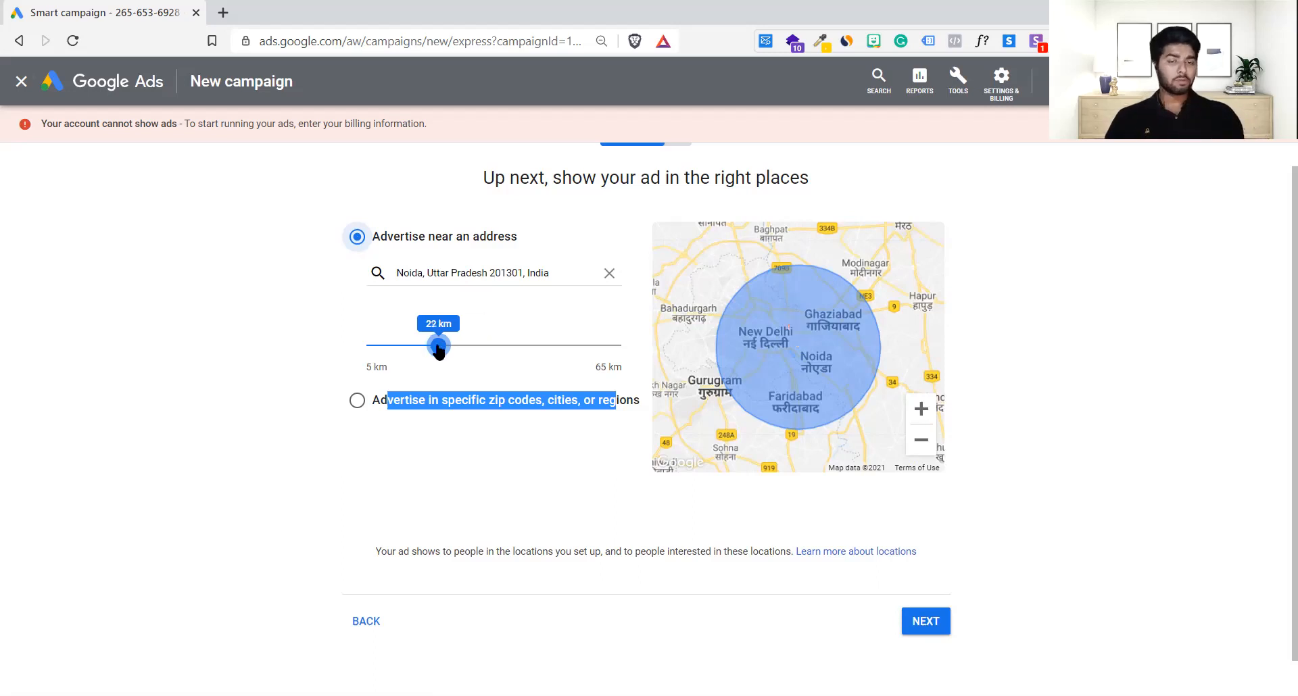
left_click(524, 461)
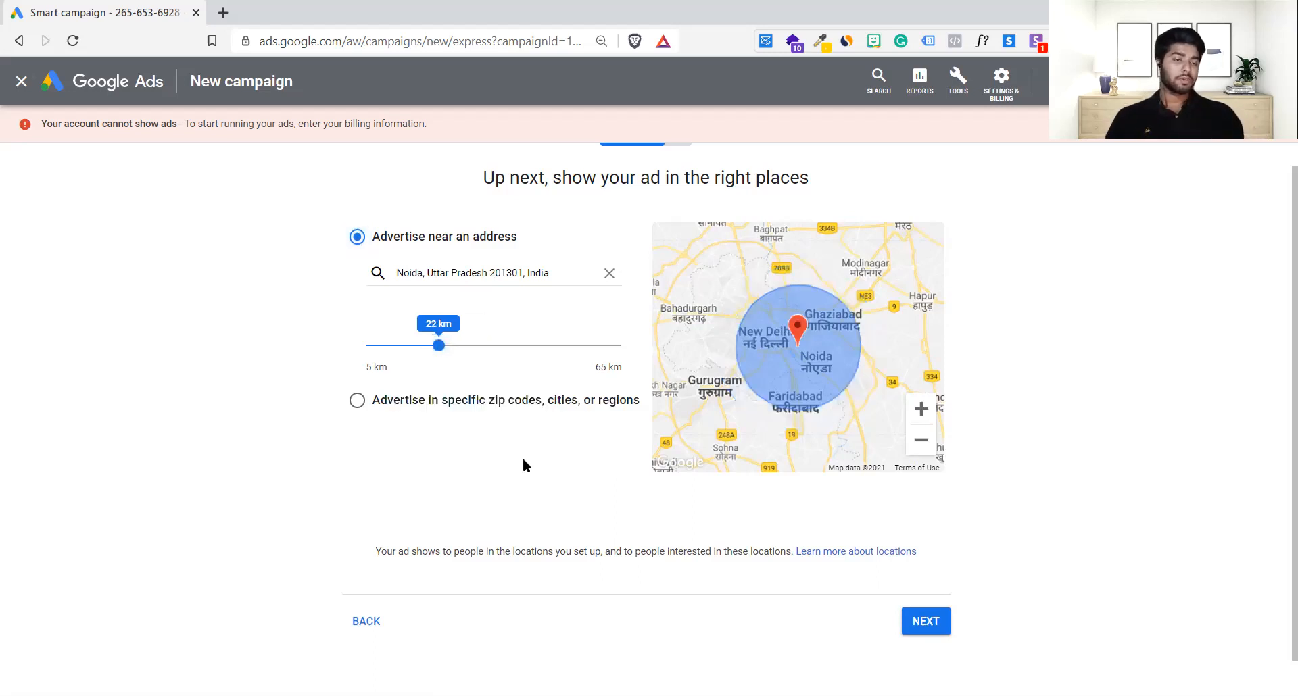
left_click(548, 272)
key("ctrl+a")
type("2031")
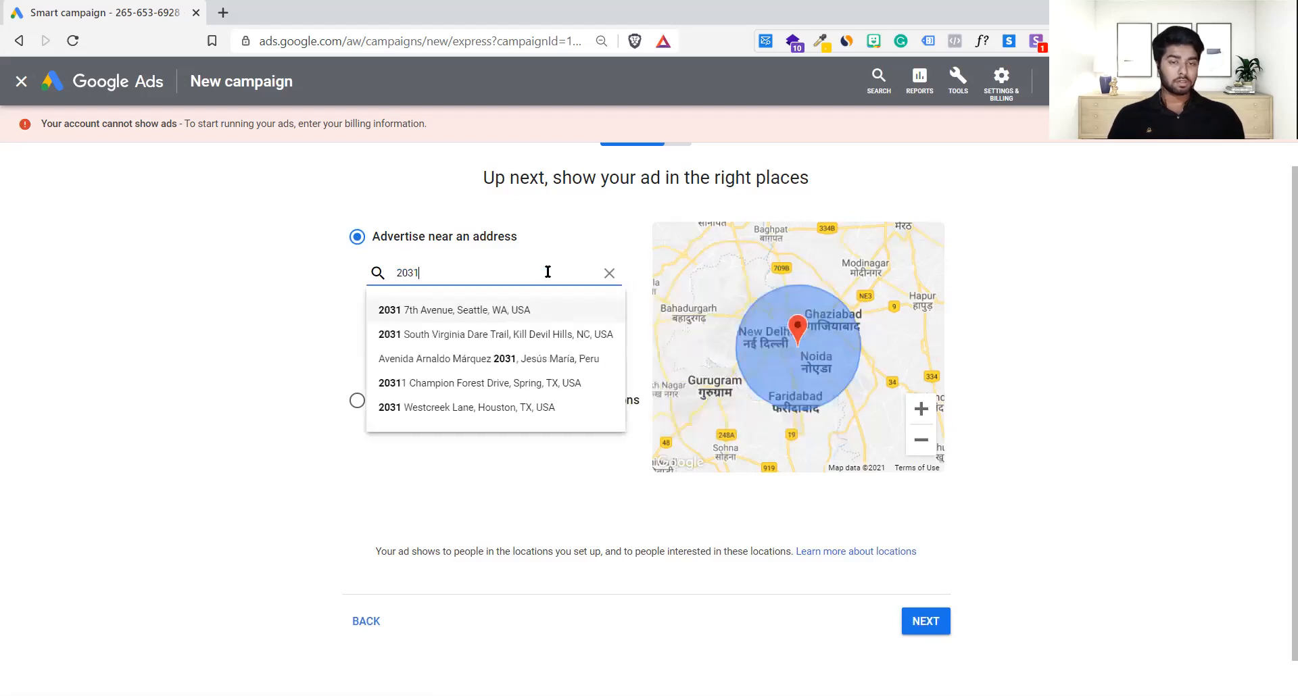
key("ctrl+a")
type("201301")
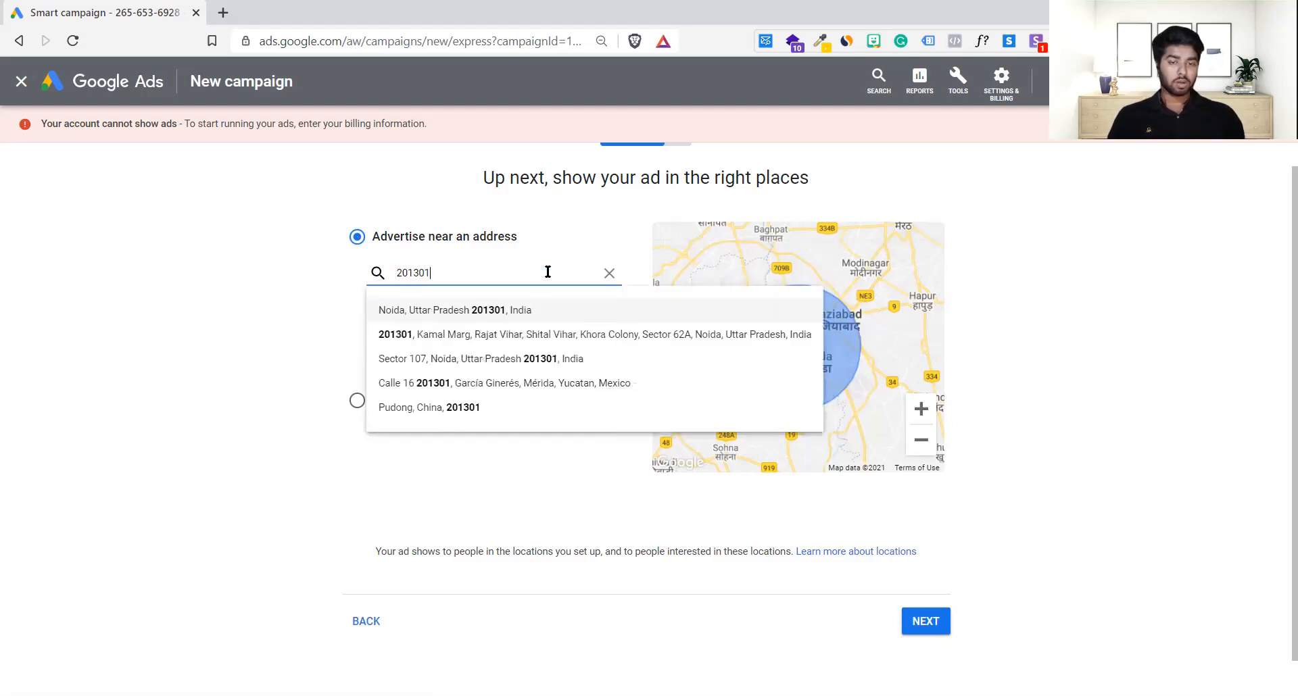
key("Down")
key("Return")
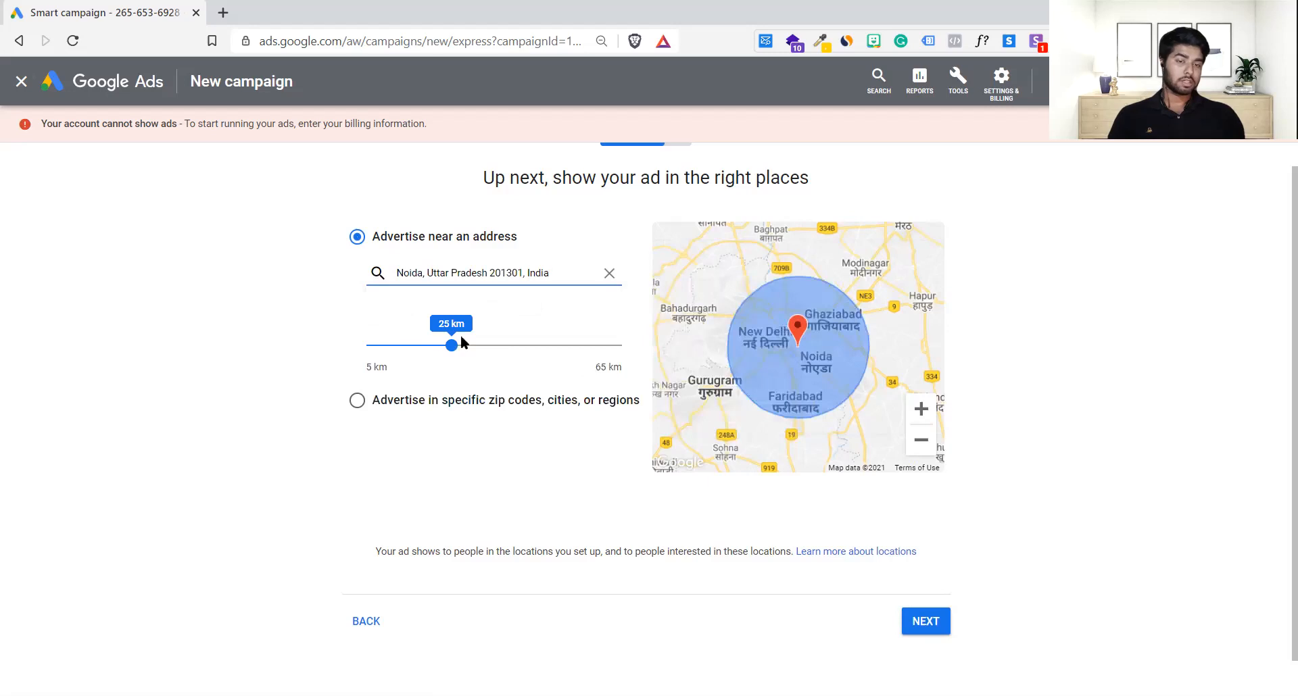
left_click_drag(452, 345, 312, 350)
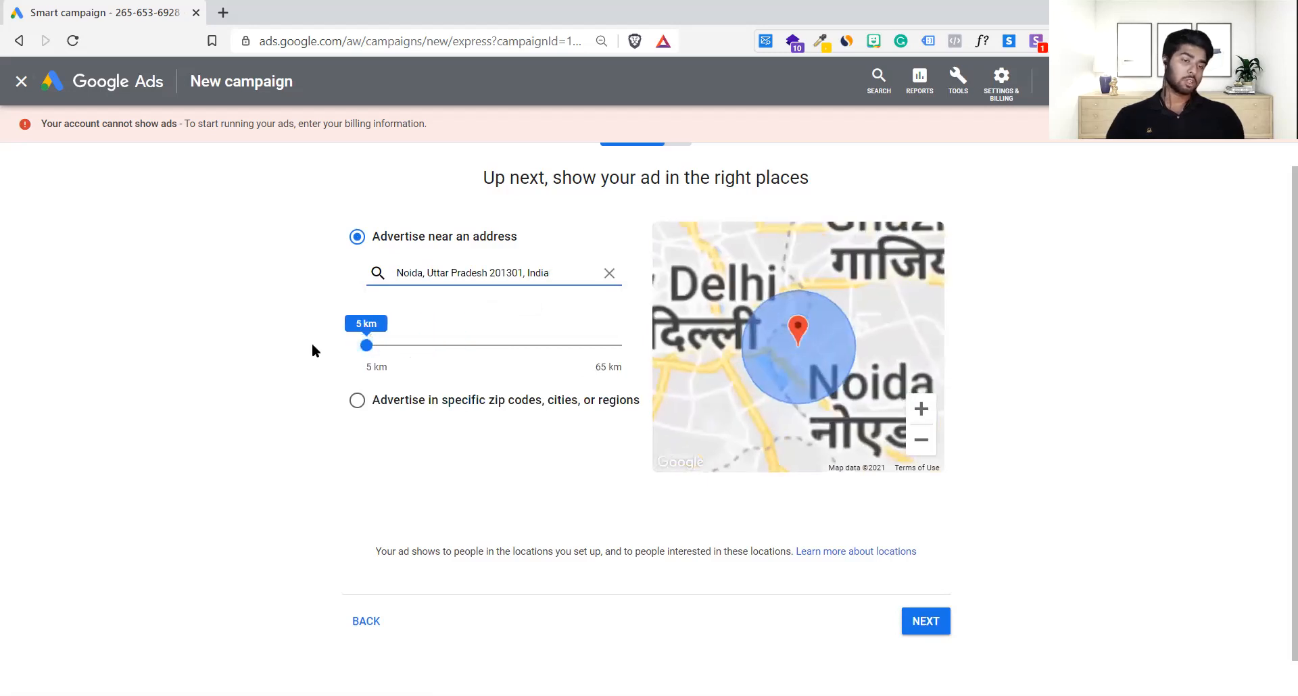
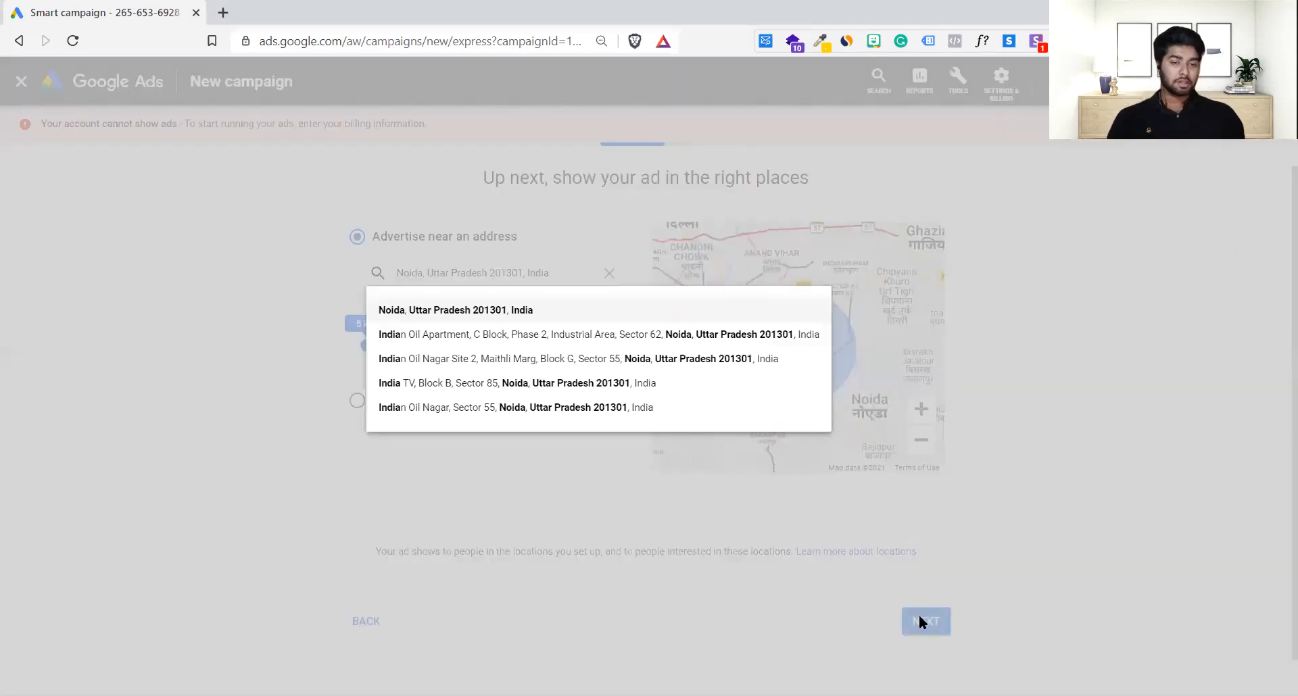
Step: Select the Noida, Uttar Pradesh 201301 address and keep the ₹812.70 daily budget running continuously
left_click(550, 311)
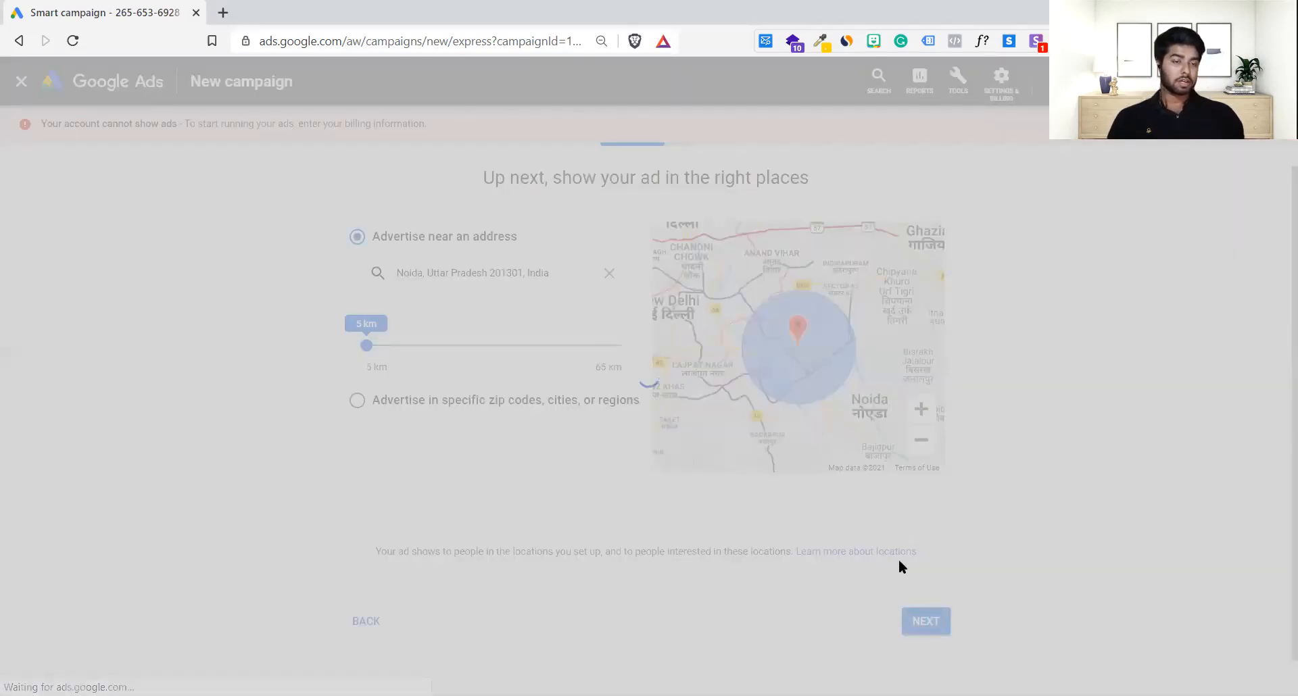
left_click(937, 615)
scroll(863, 548, "down", 4)
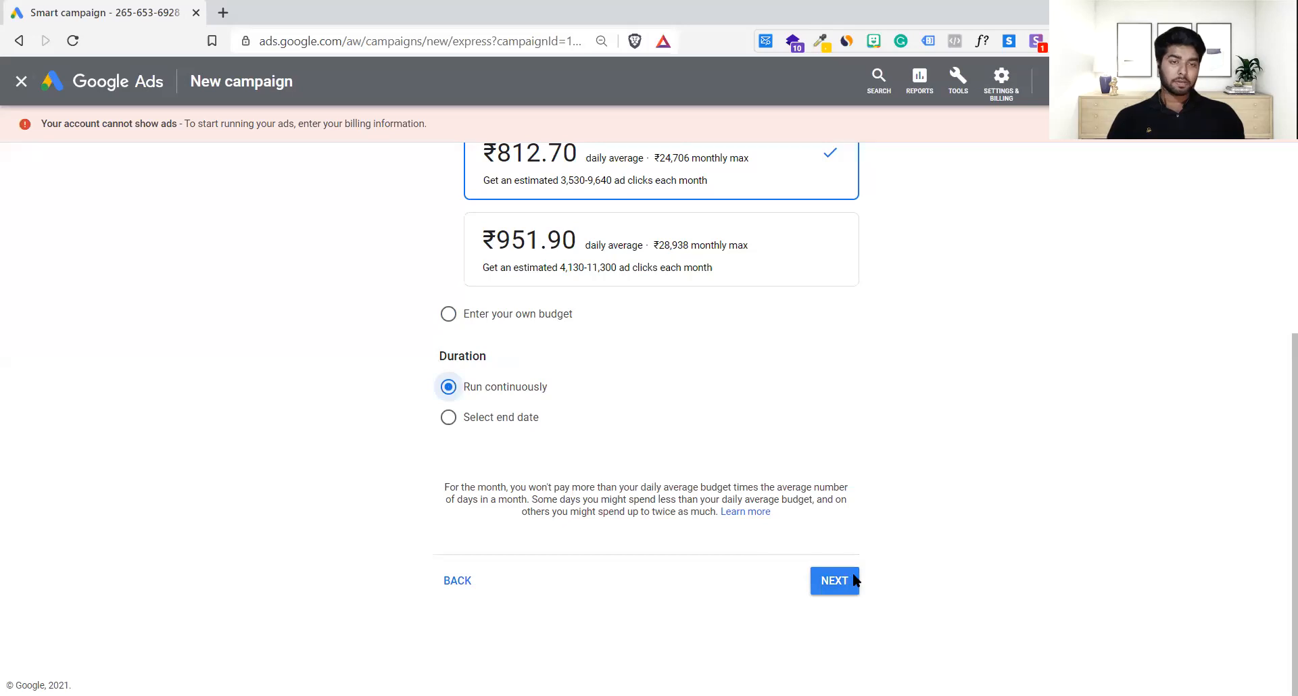
left_click(853, 581)
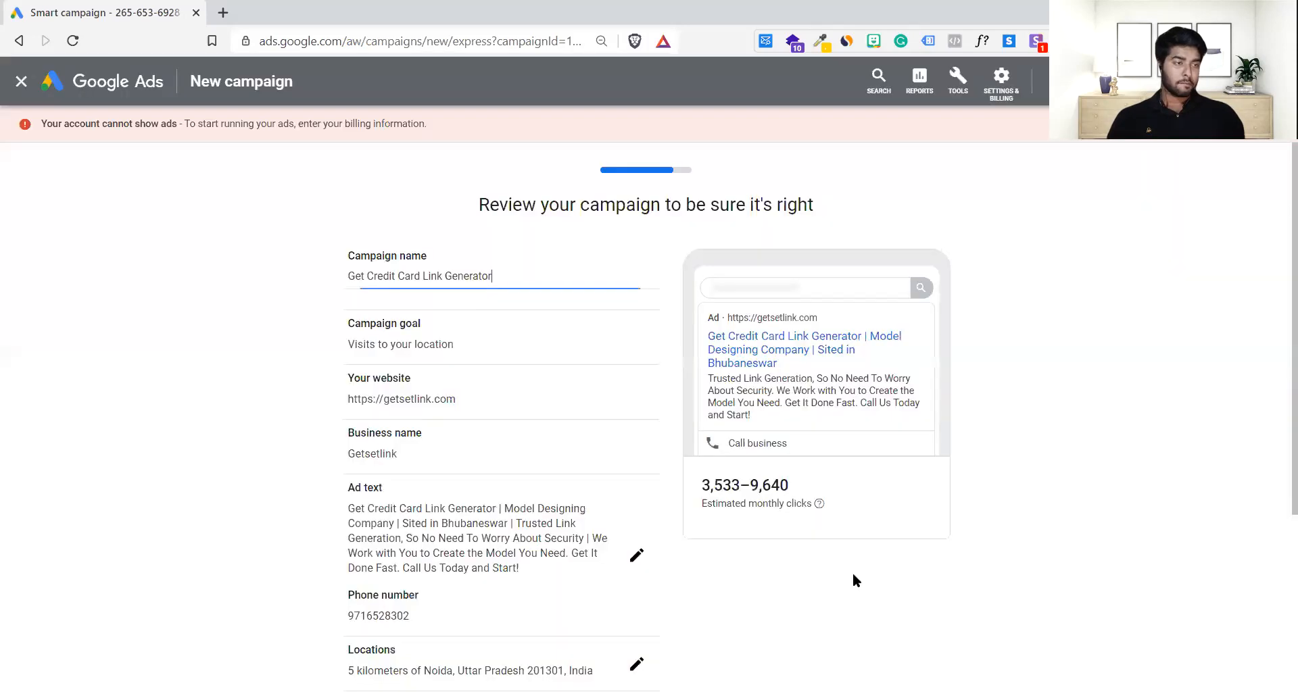
Step: Attempt to finish the campaign, which is blocked by a duplicate campaign name
scroll(802, 602, "down", 4)
left_click(928, 582)
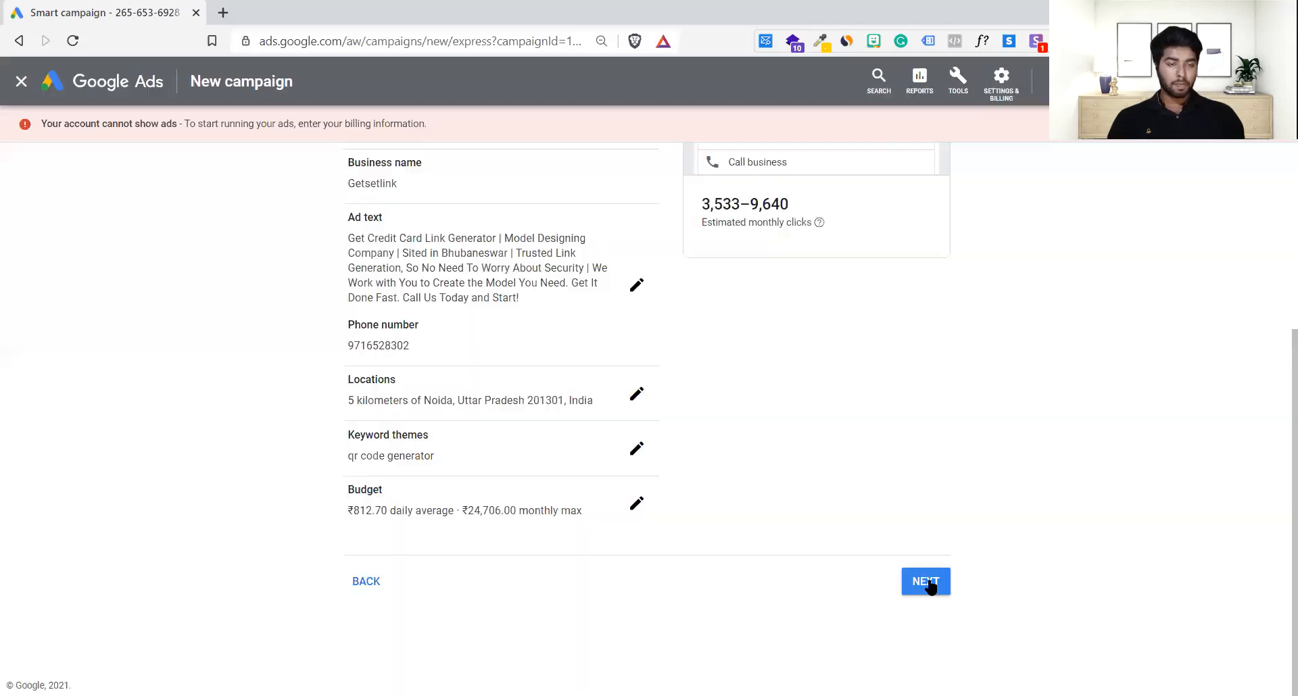
left_click(928, 583)
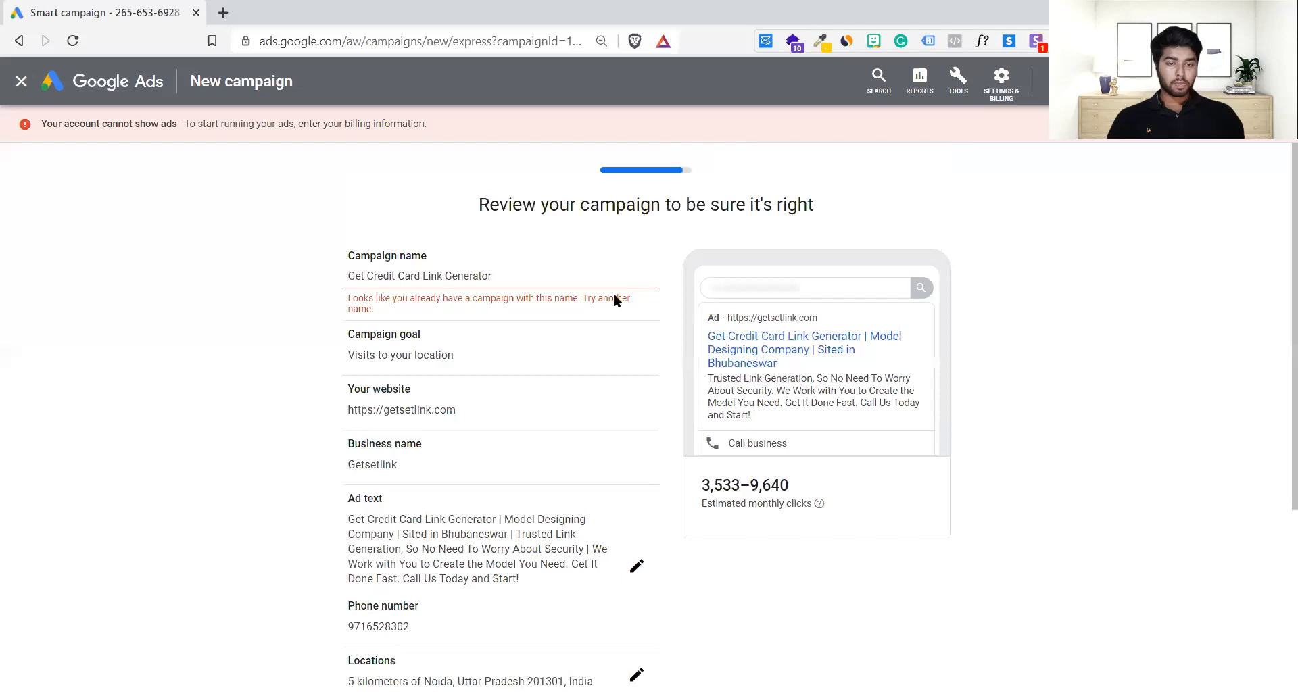
Step: Rename the campaign to 'Smart Camp 3'
left_click(519, 275)
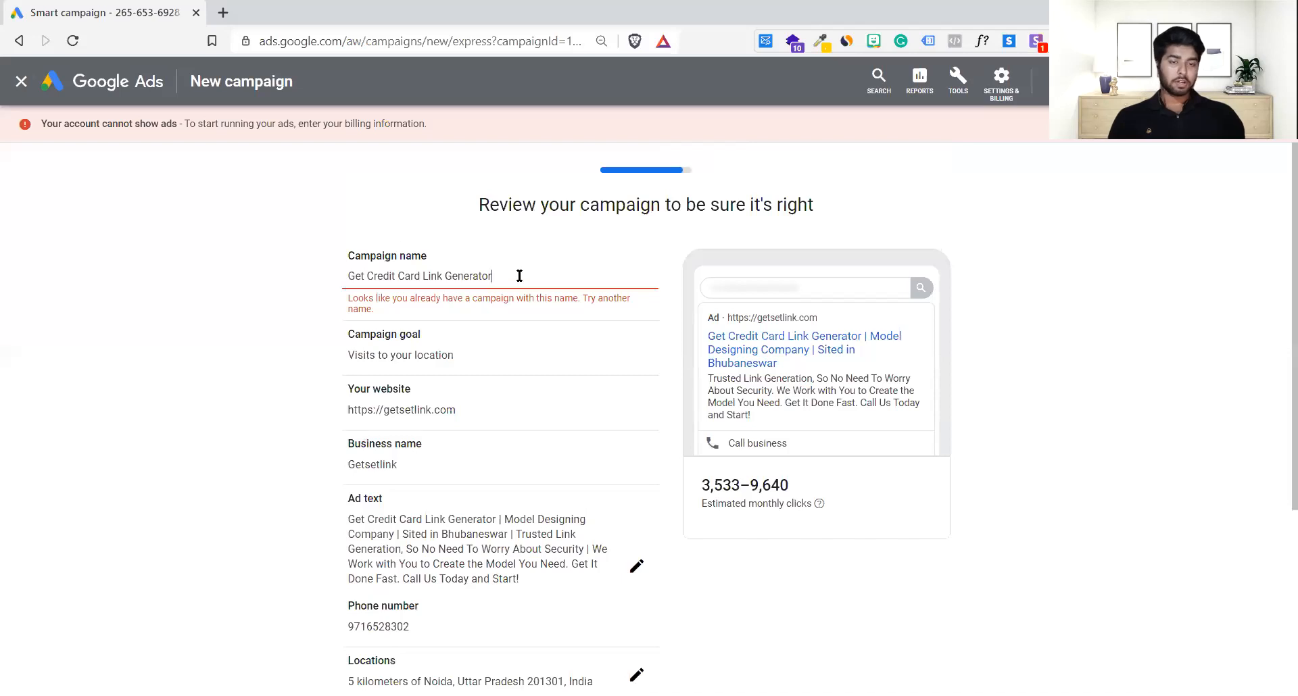
key("ctrl+a")
key("BackSpace")
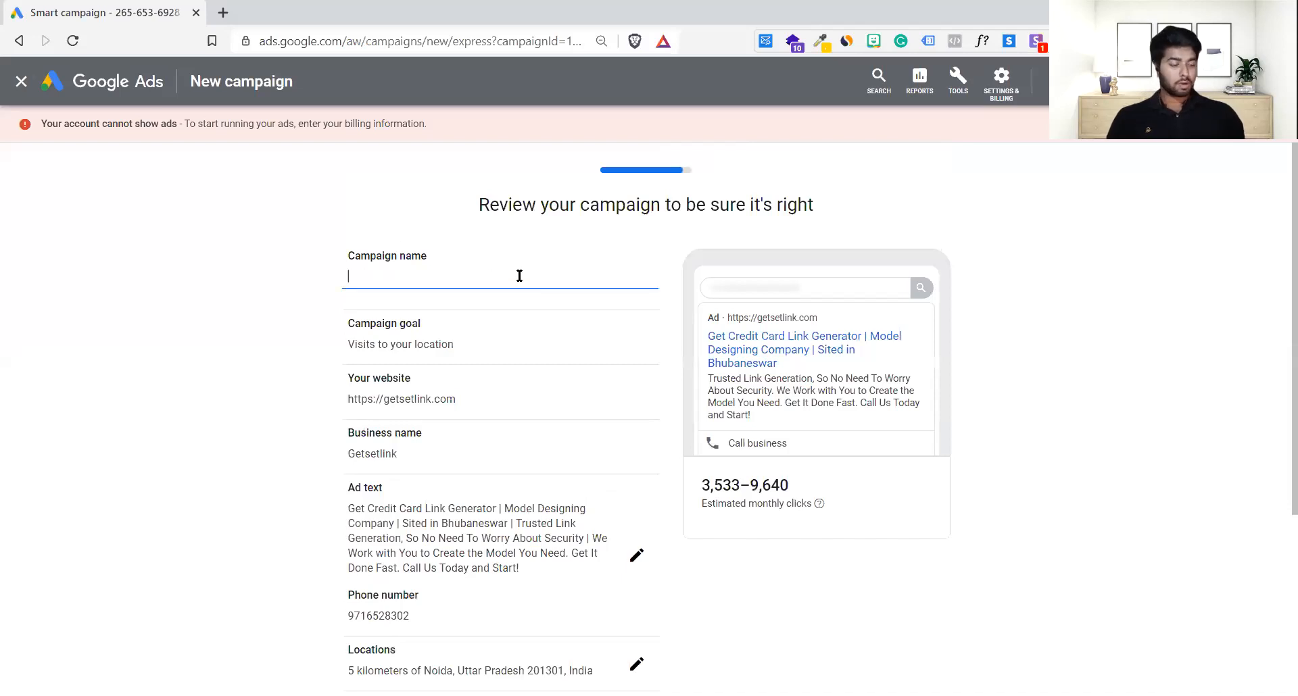
type("S")
type("ear")
key("BackSpace")
key("BackSpace")
key("BackSpace")
type("mart Camp")
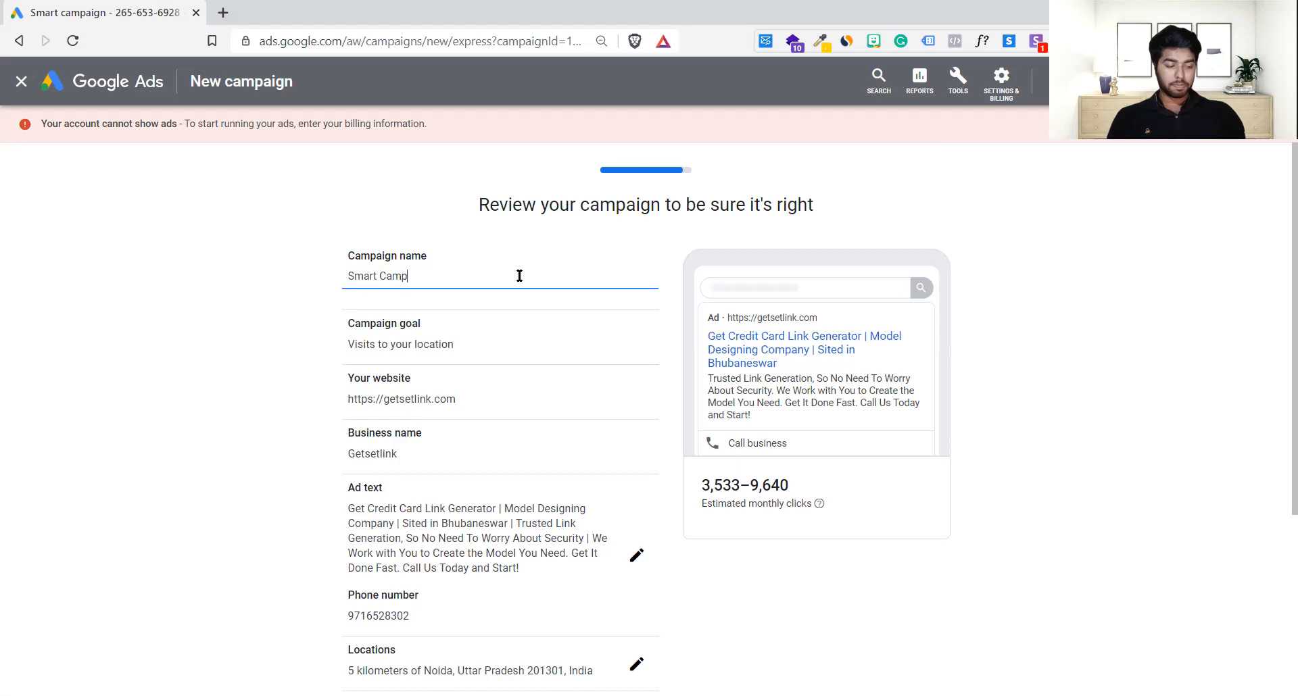
type(" 3")
Step: Submit the renamed campaign and open its Campaign overview dashboard
scroll(824, 579, "down", 2)
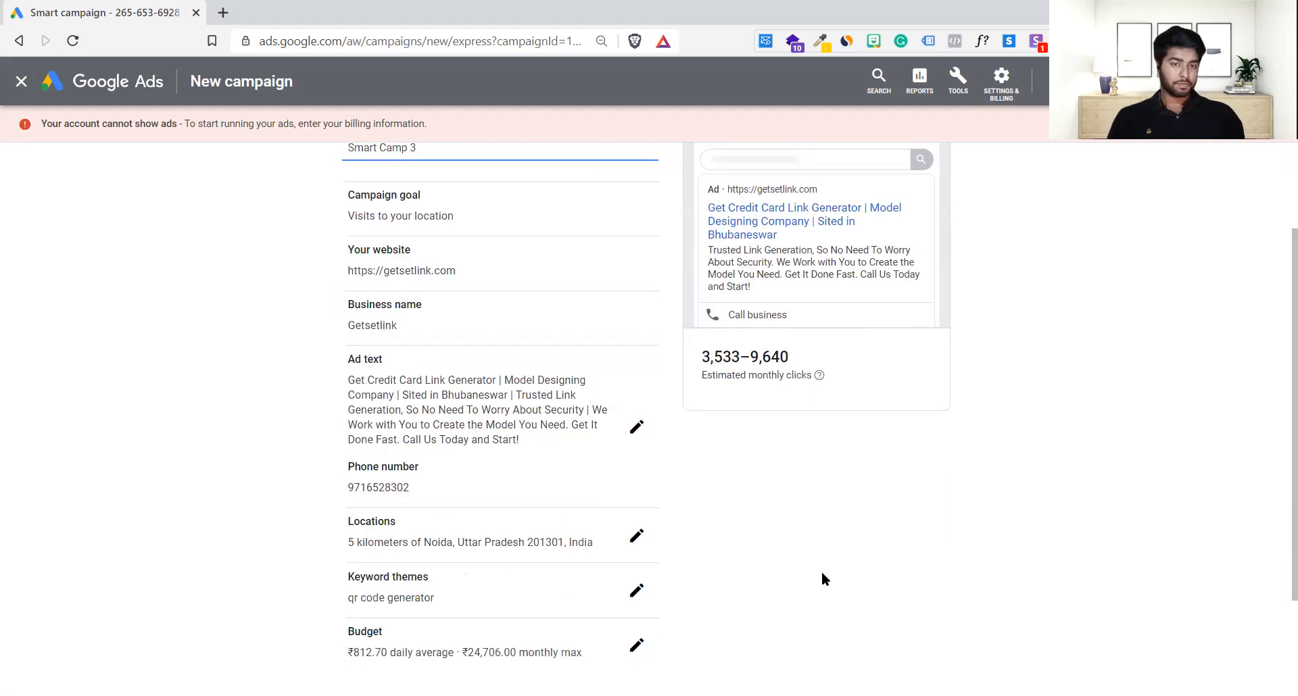
scroll(903, 563, "down", 3)
left_click(908, 578)
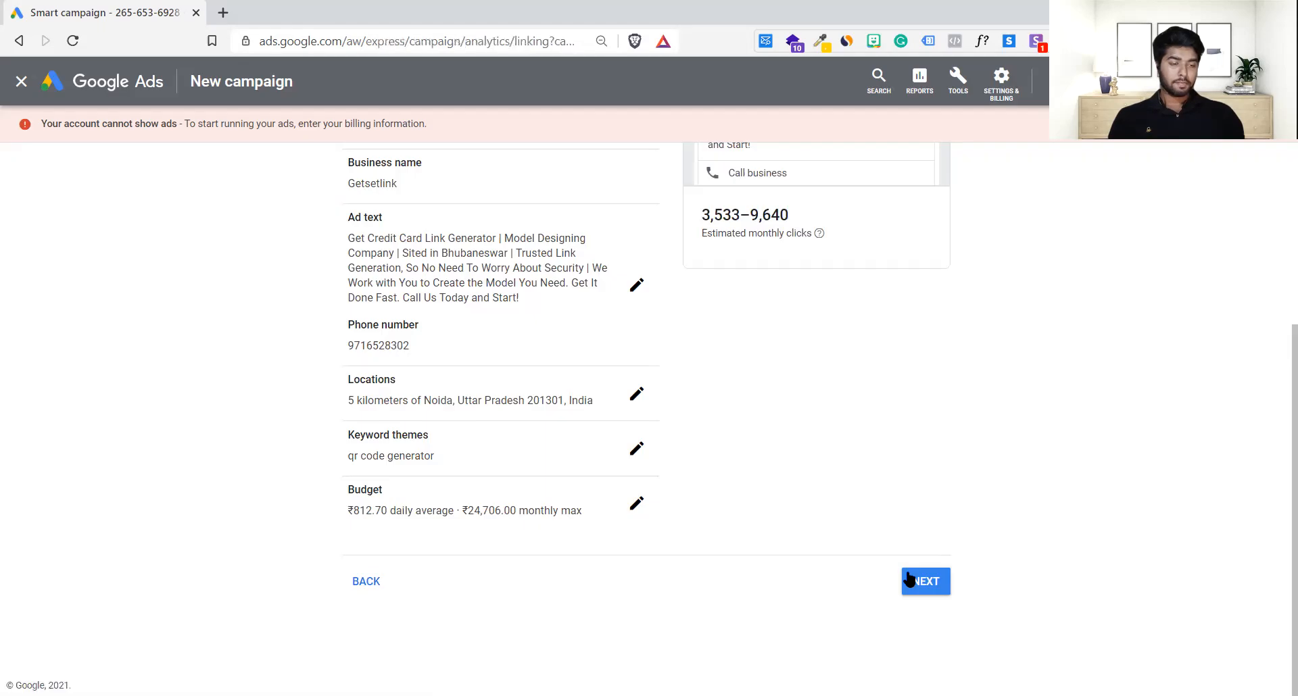
left_click(908, 578)
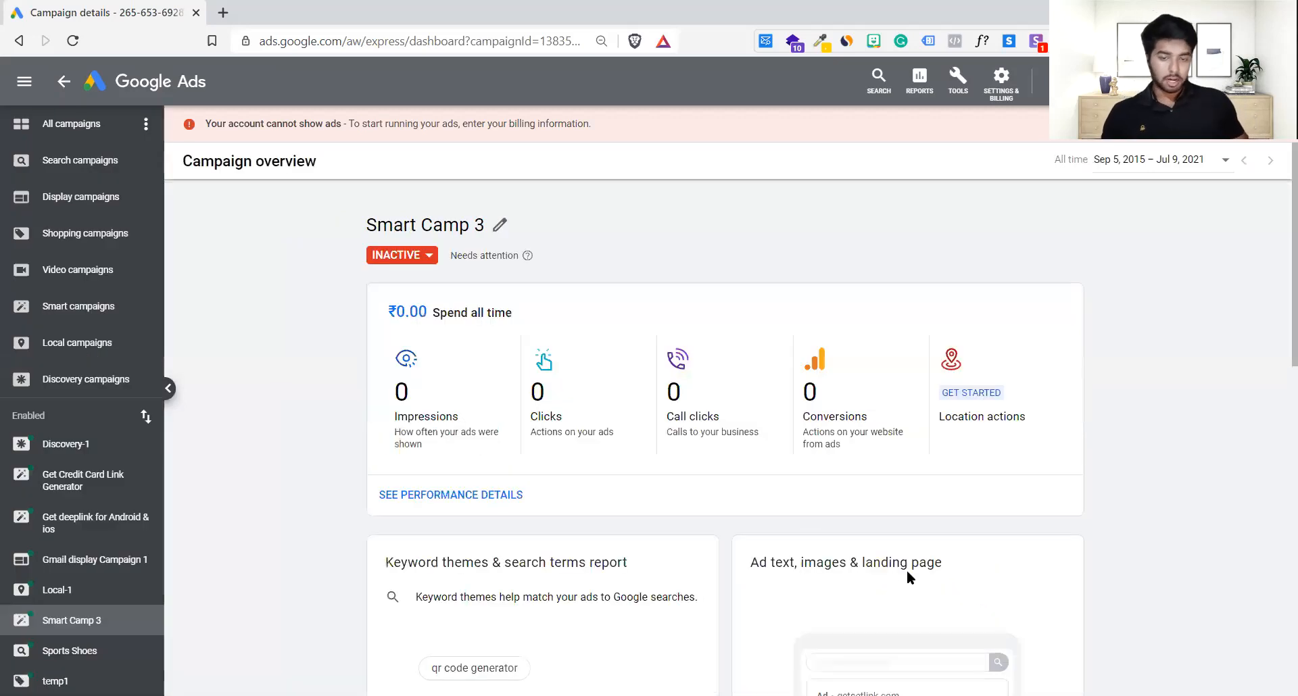
scroll(907, 573, "down", 9)
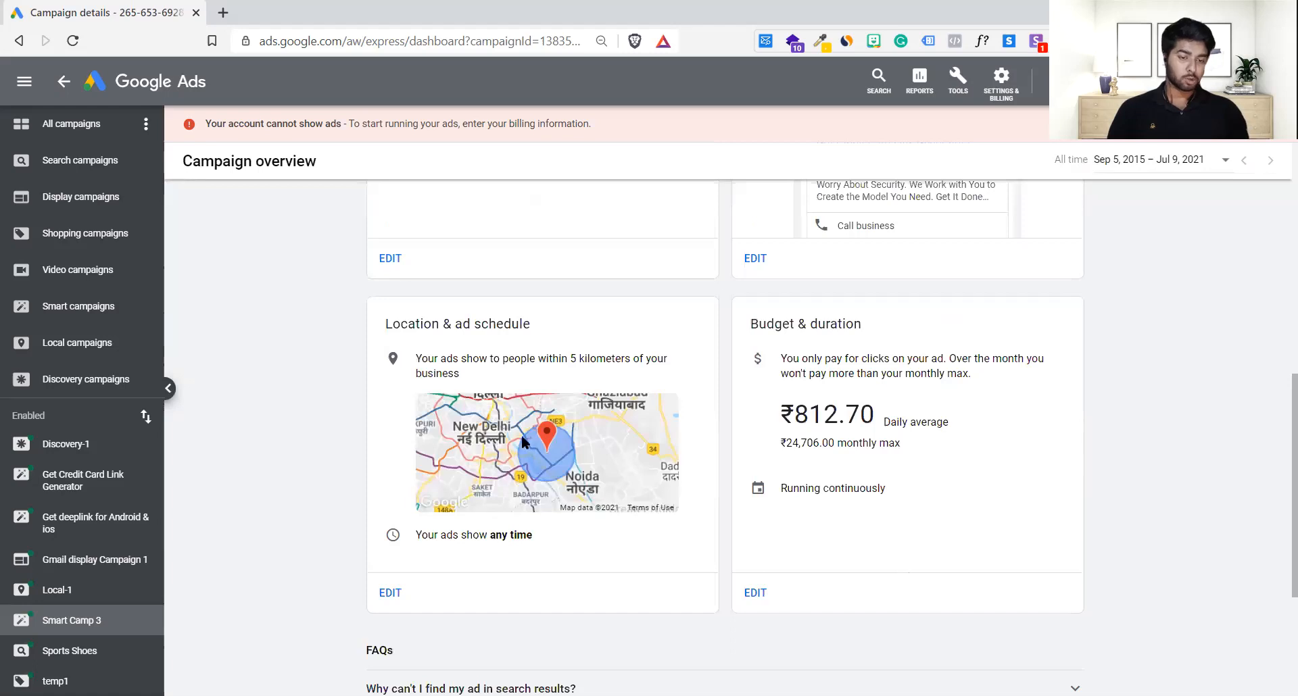
scroll(541, 497, "down", 1)
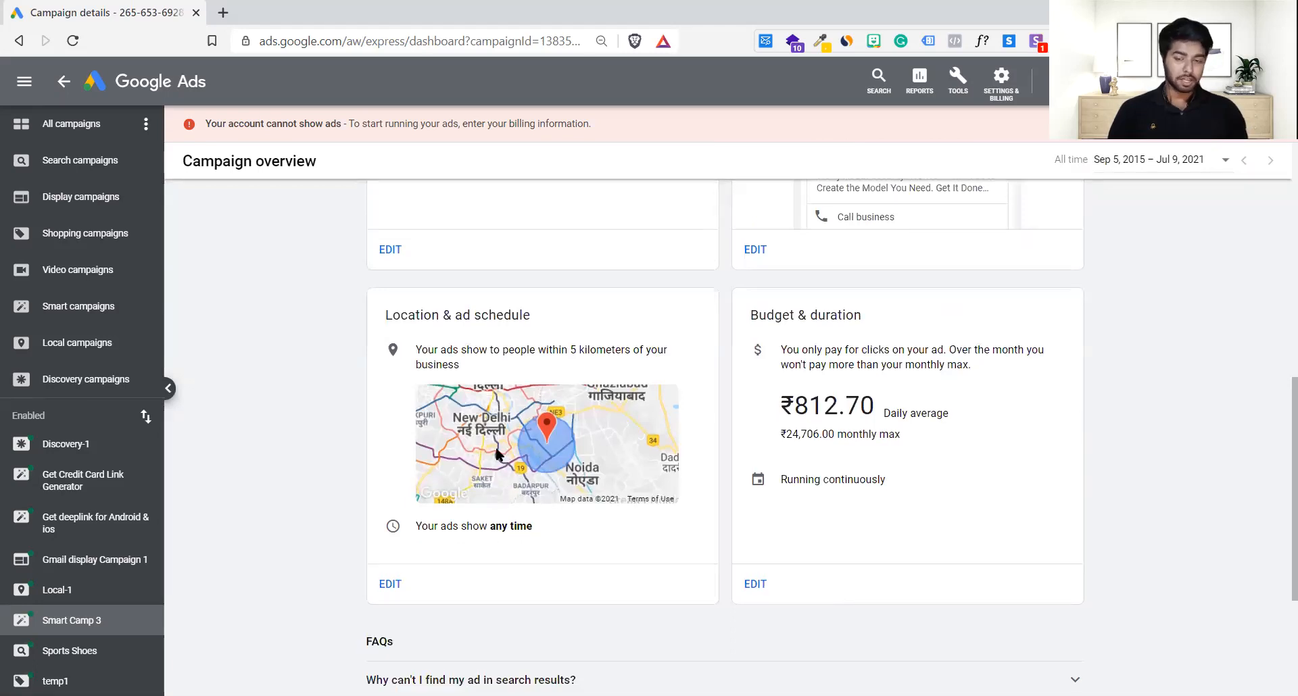
scroll(100, 601, "up", 3)
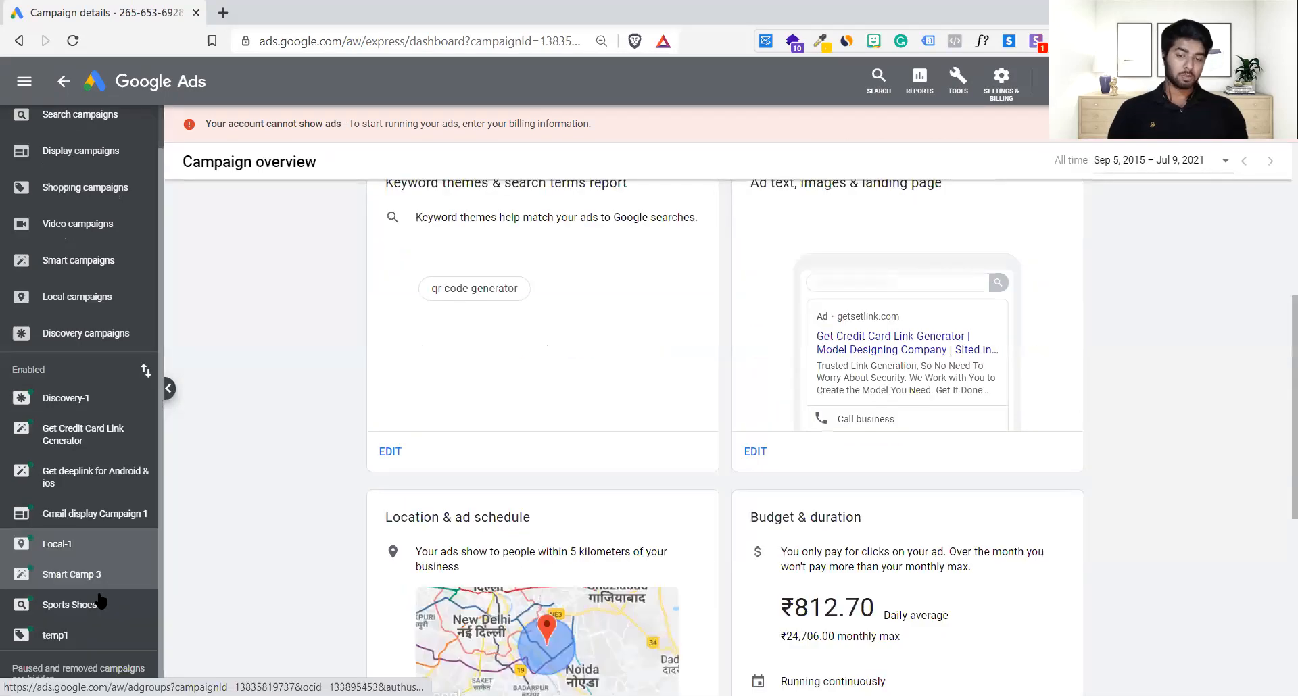
scroll(406, 375, "up", 4)
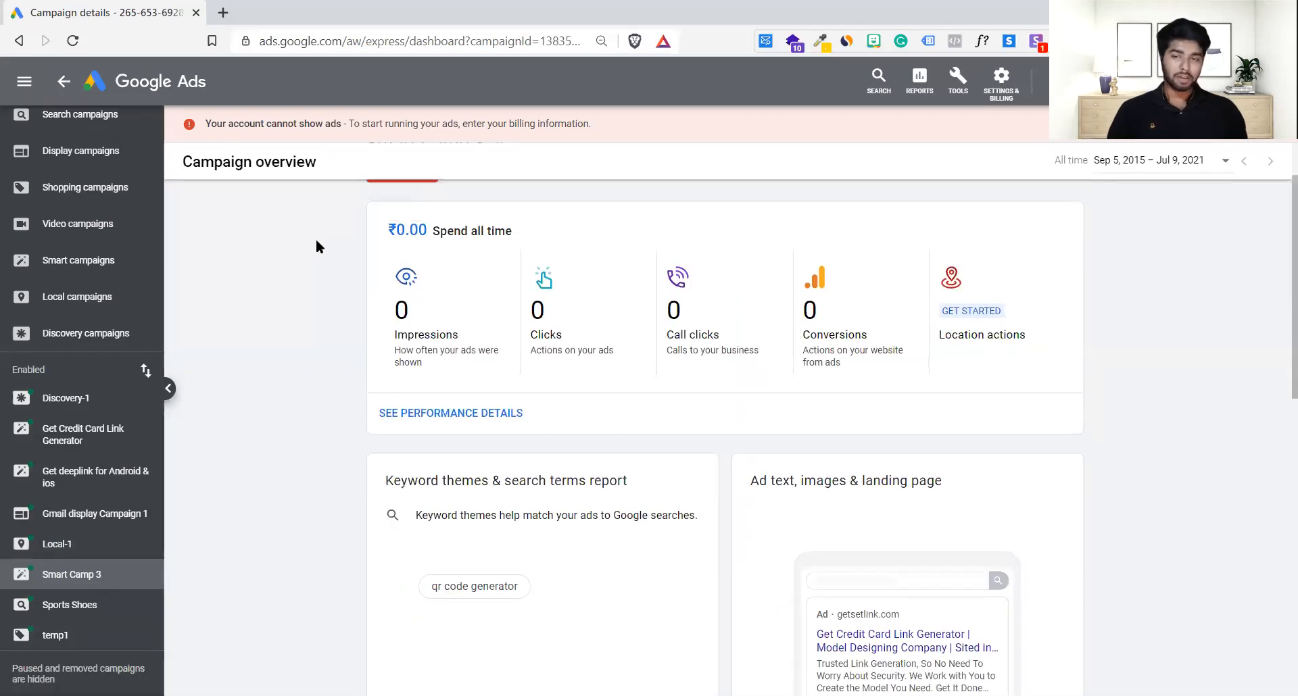
scroll(98, 163, "up", 1)
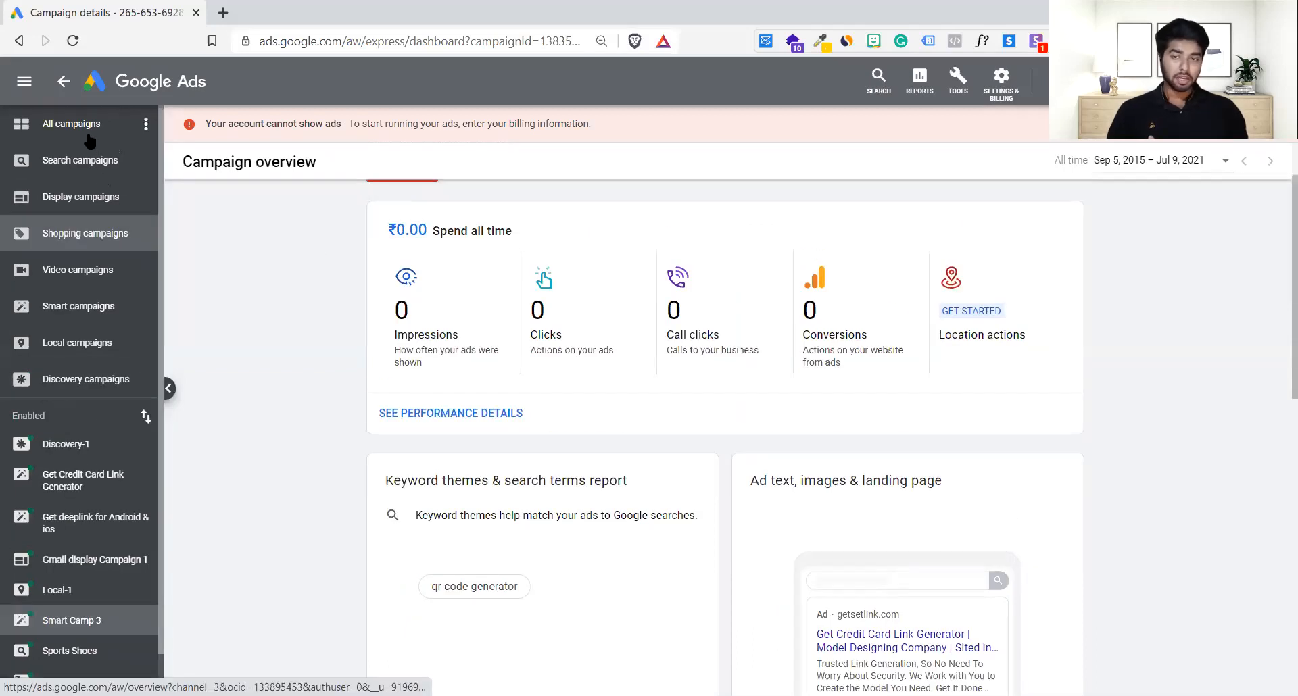
left_click(88, 135)
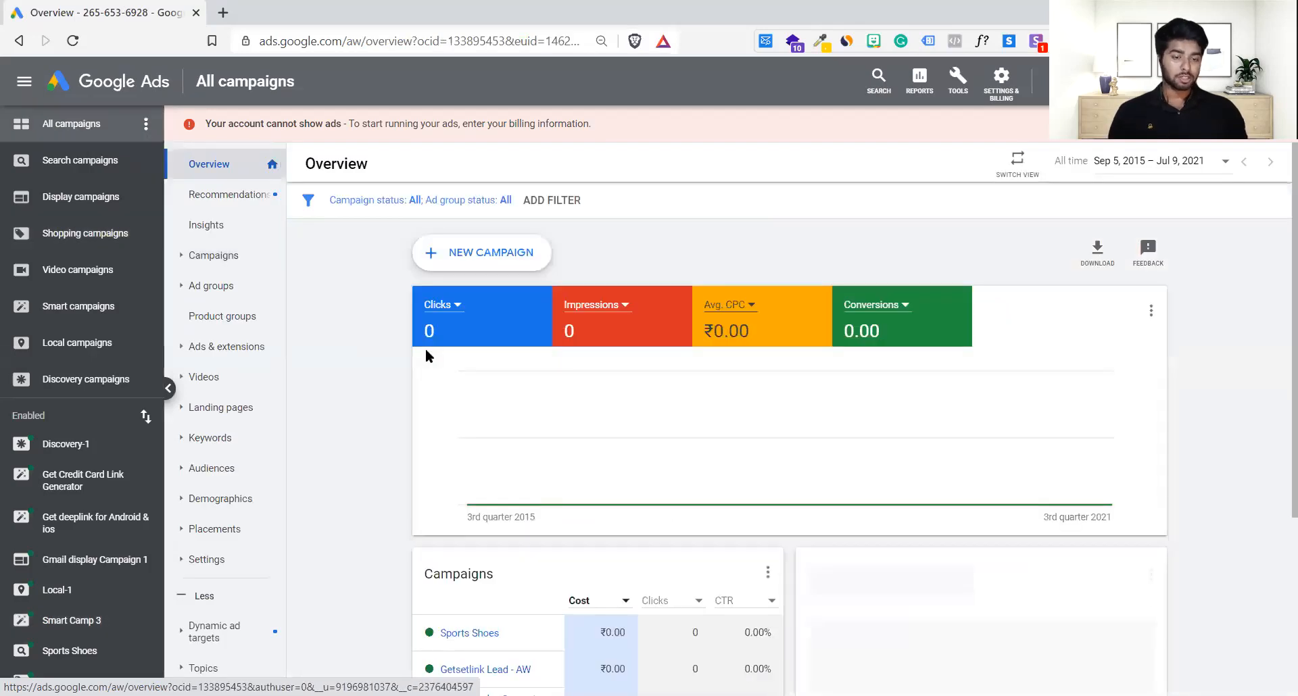
left_click(227, 264)
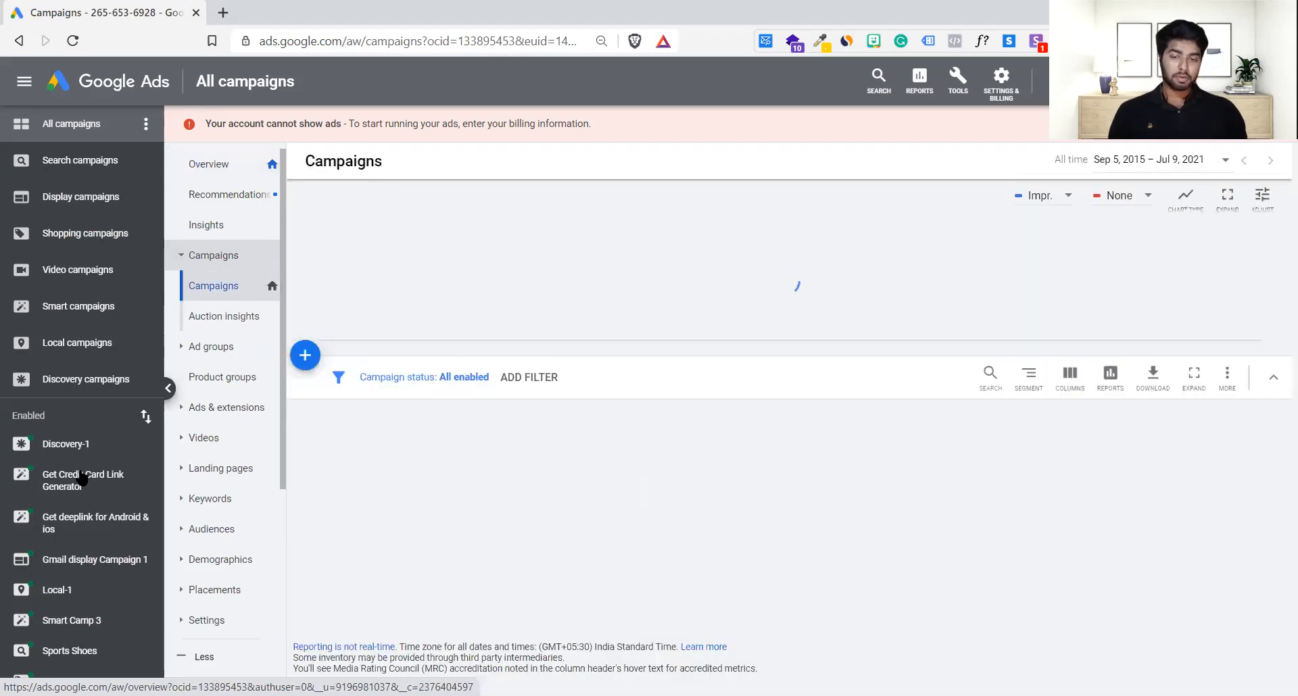
left_click(93, 622)
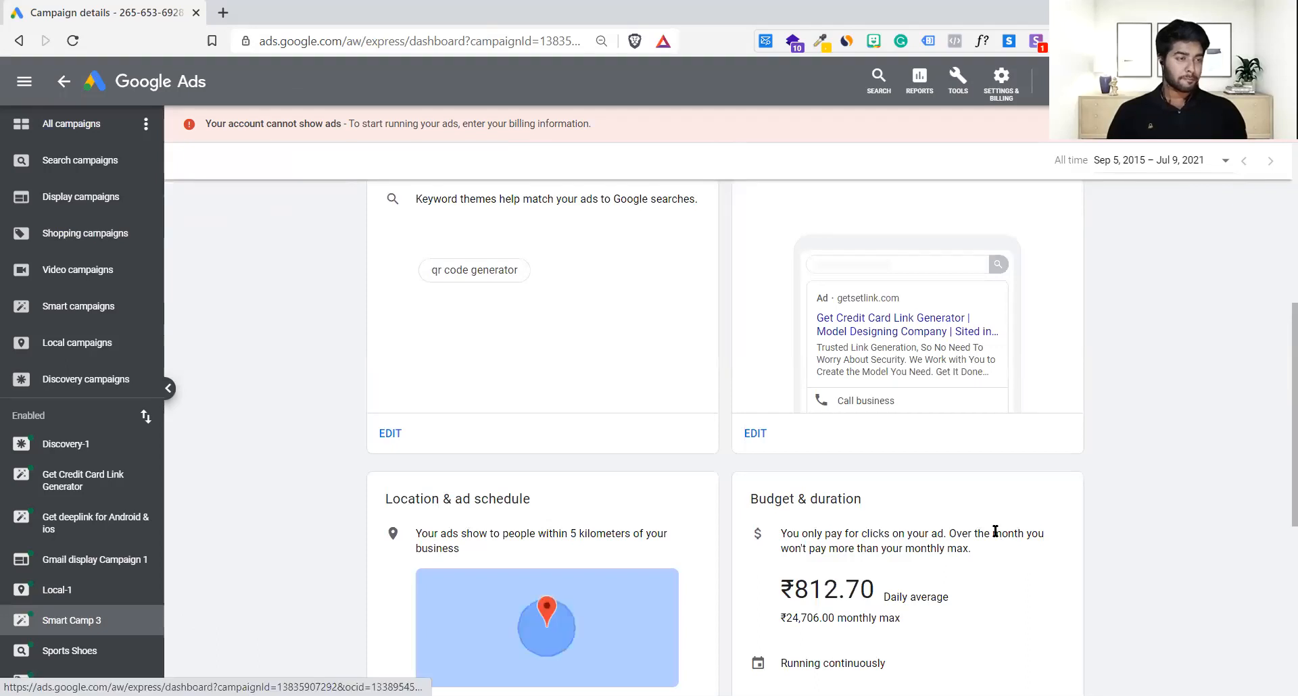
Step: Review the inactive Smart Camp 3 details, then return to the All campaigns overview
scroll(995, 536, "up", 3)
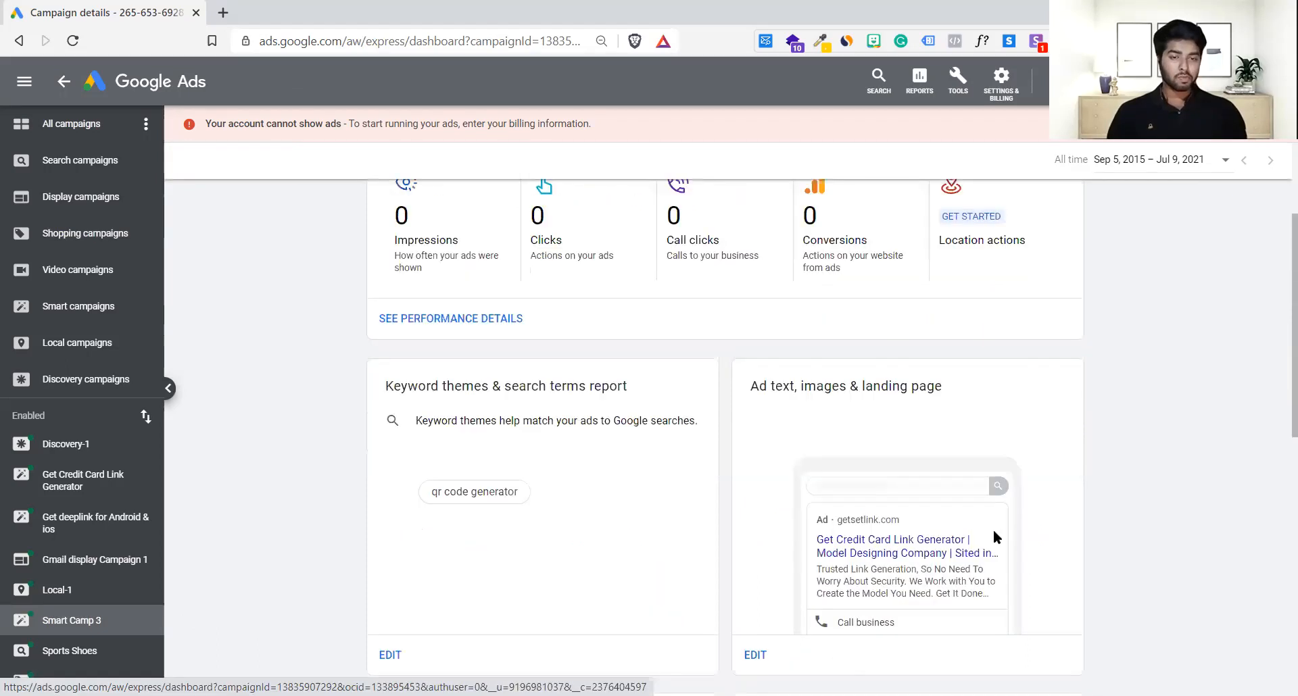
scroll(228, 385, "up", 3)
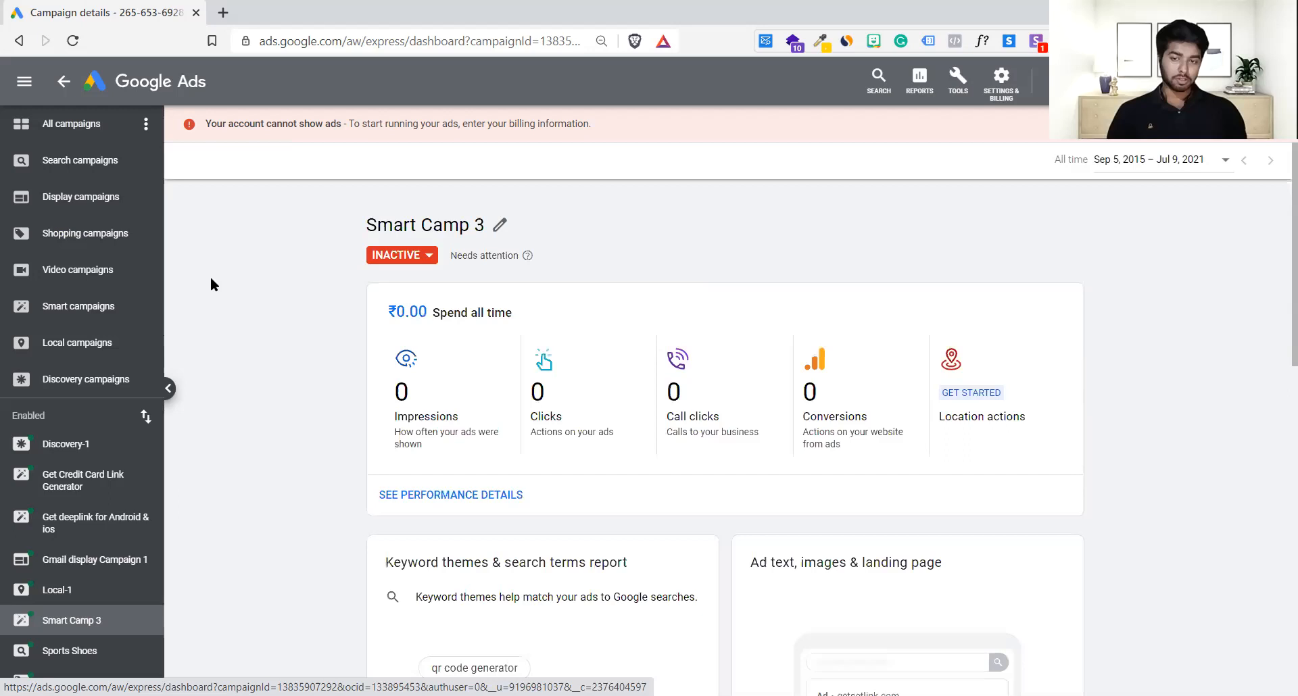
scroll(209, 279, "down", 3)
scroll(211, 284, "down", 7)
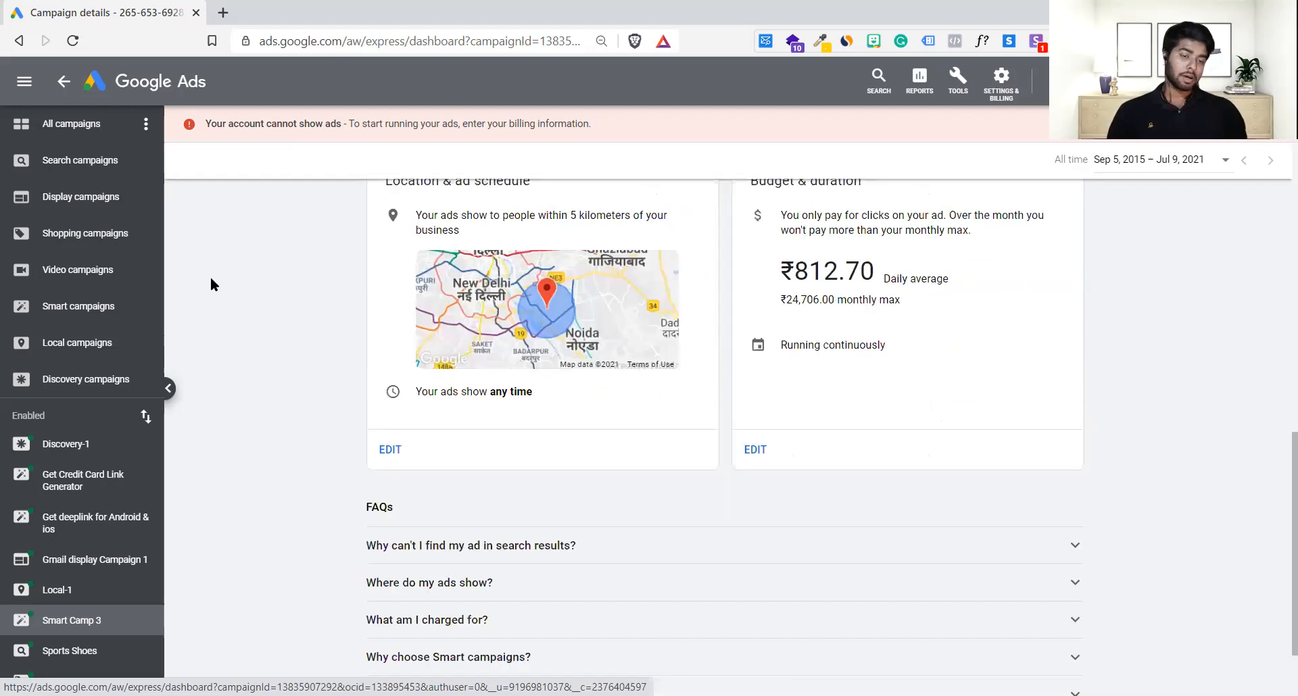
scroll(211, 284, "down", 1)
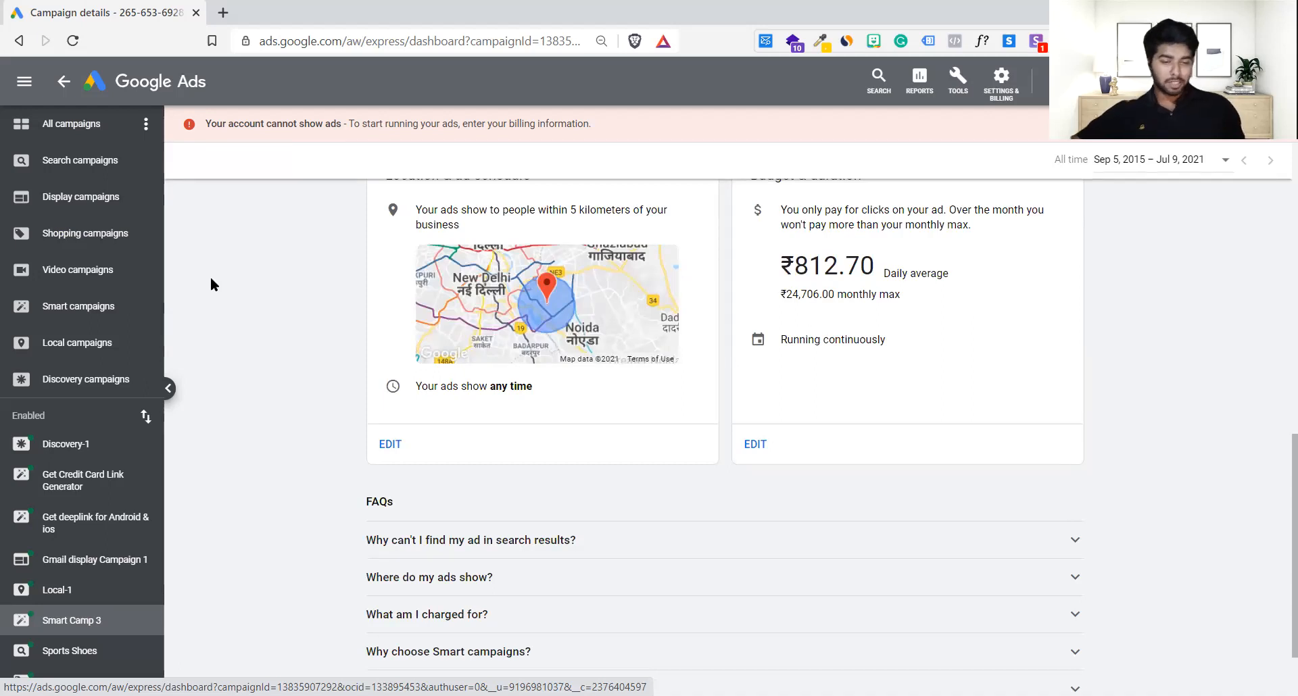
scroll(211, 284, "up", 3)
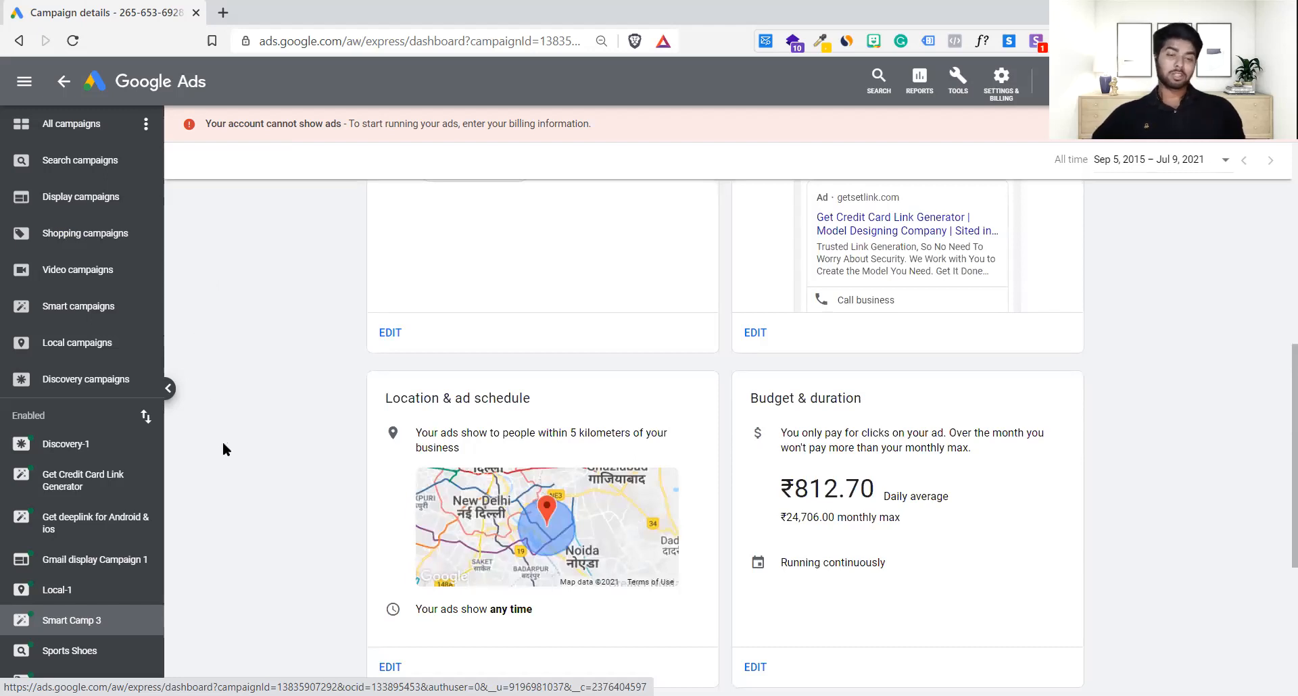
scroll(224, 444, "up", 6)
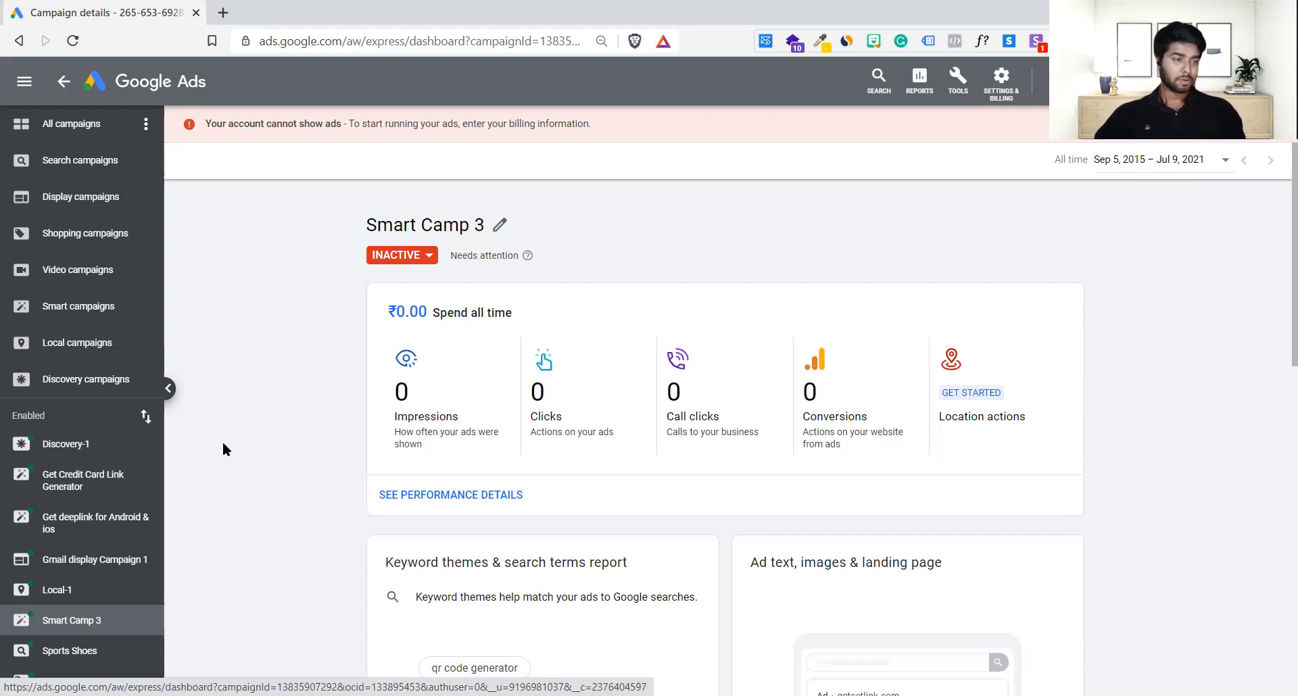
scroll(595, 569, "down", 5)
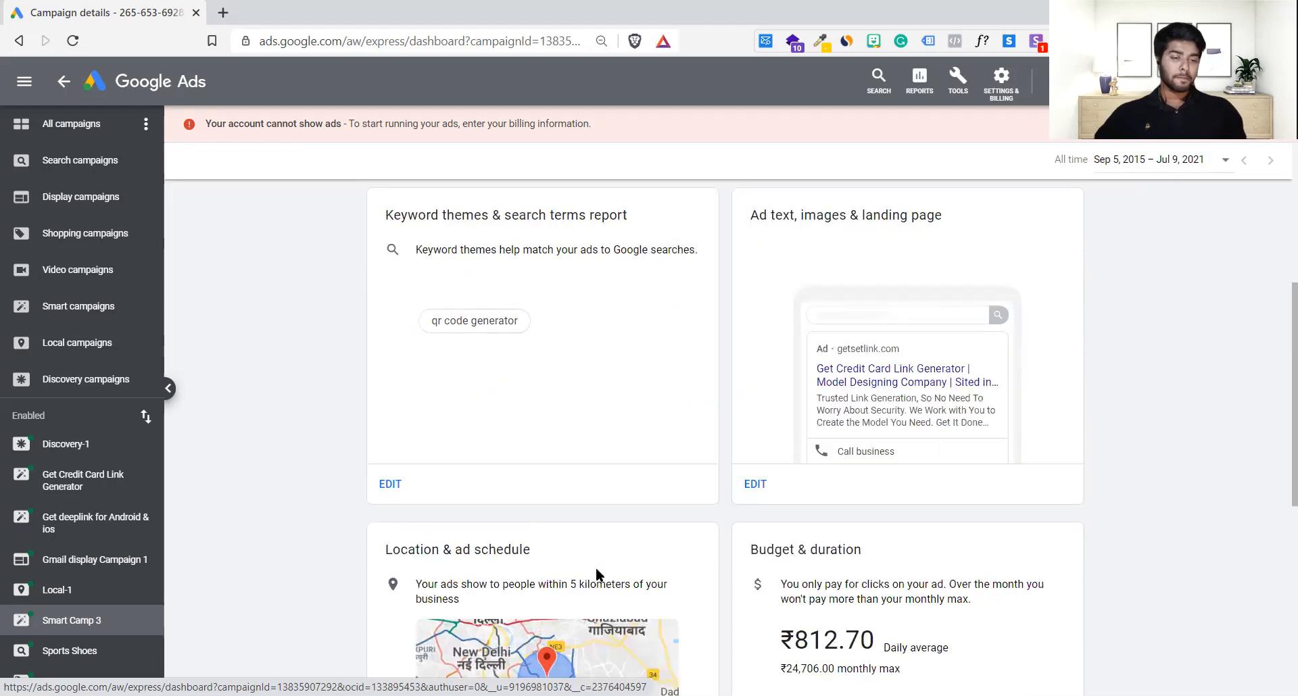
scroll(596, 570, "down", 1)
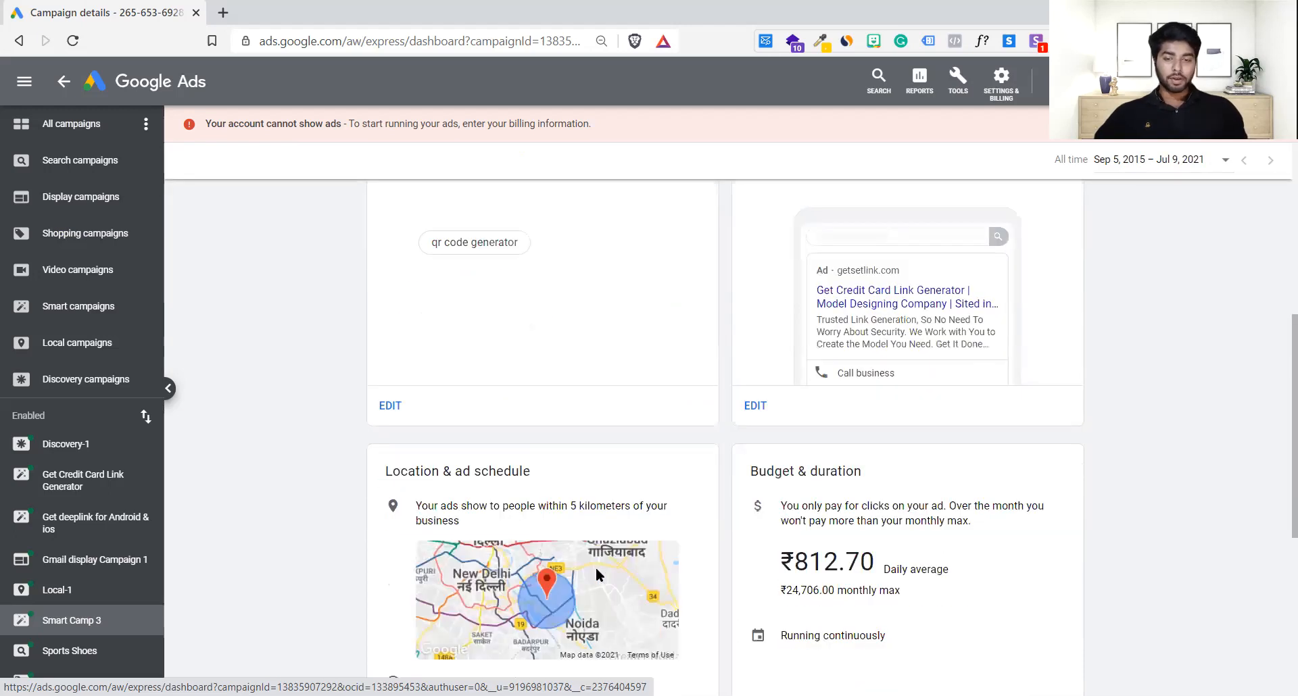
scroll(595, 567, "up", 6)
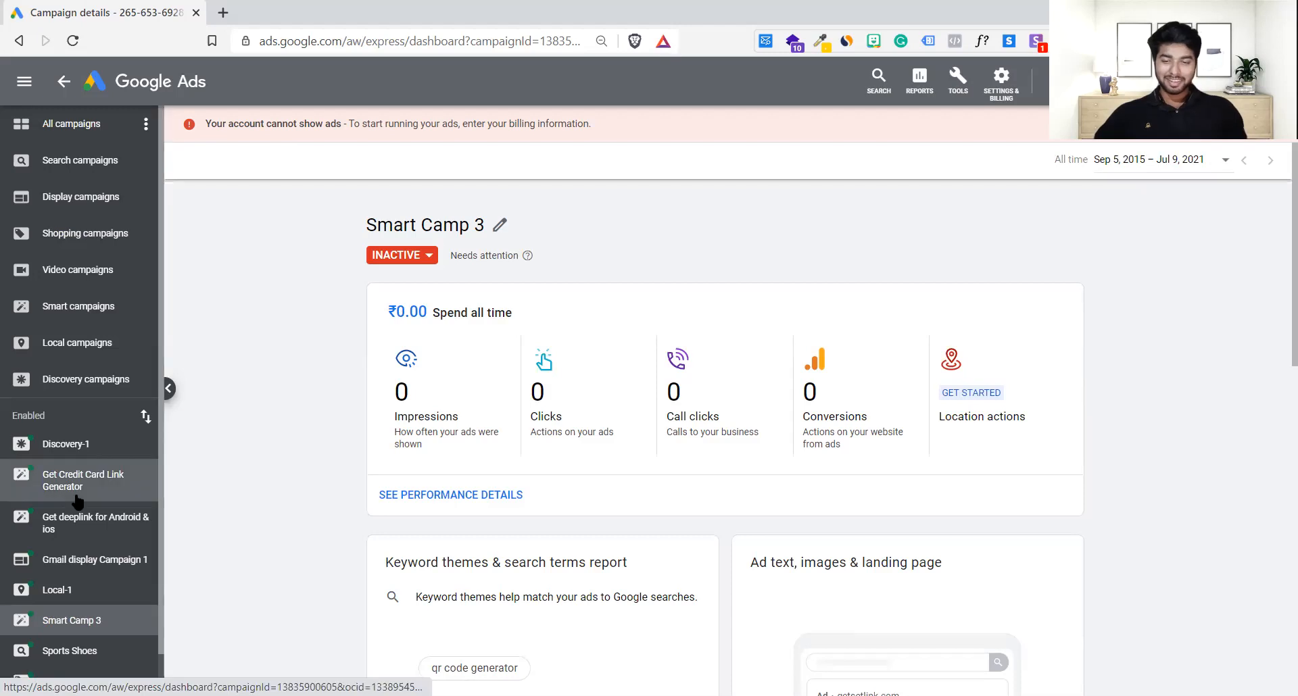
left_click(70, 129)
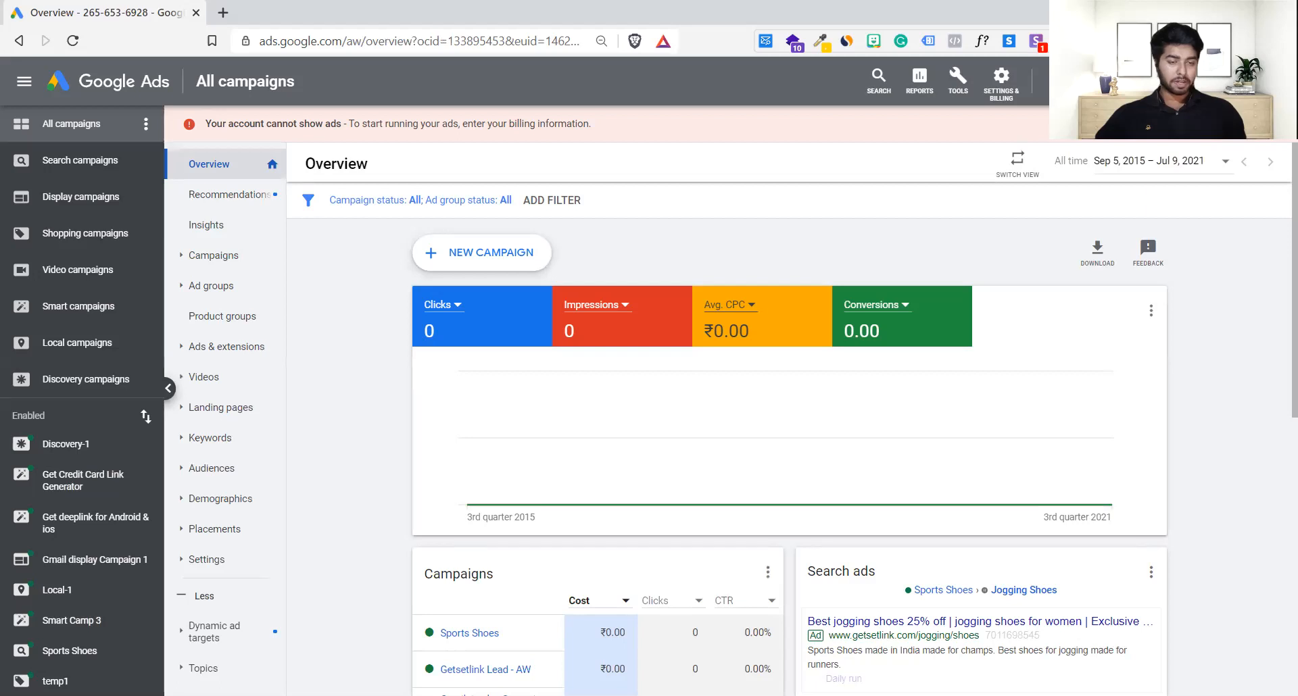
Step: Look over the All campaigns overview, then start a new campaign
scroll(1124, 585, "down", 2)
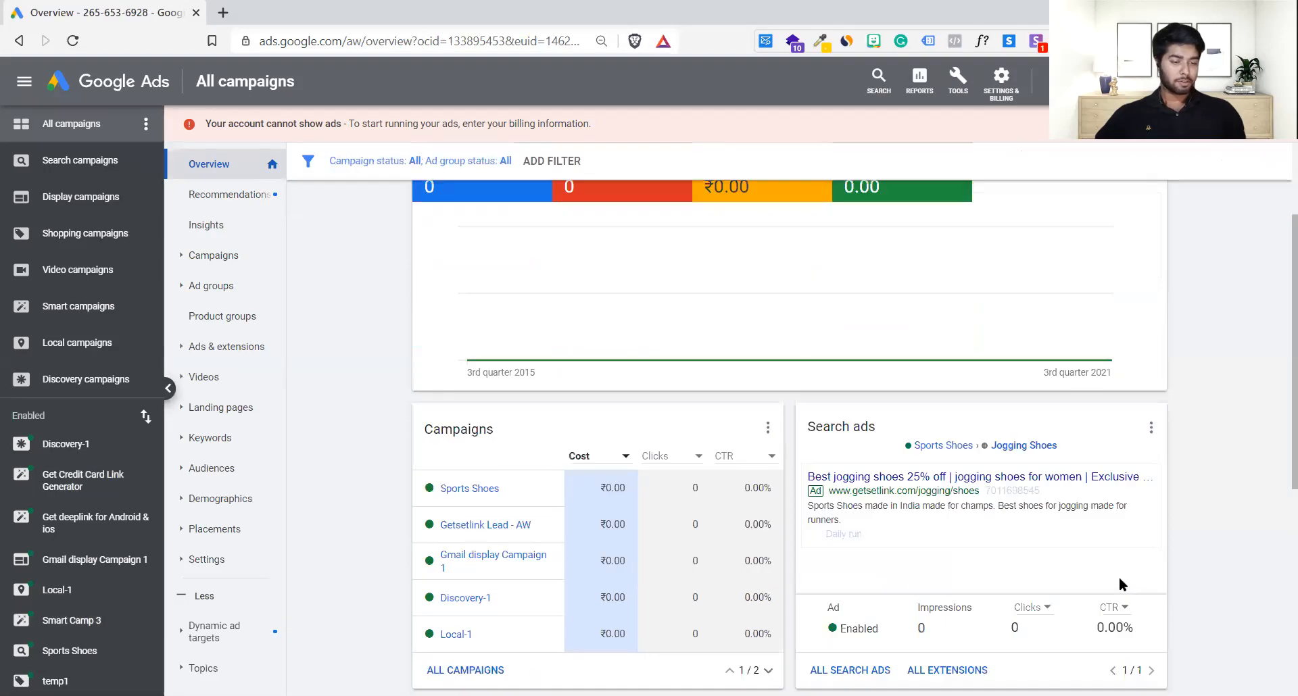
scroll(491, 669, "up", 2)
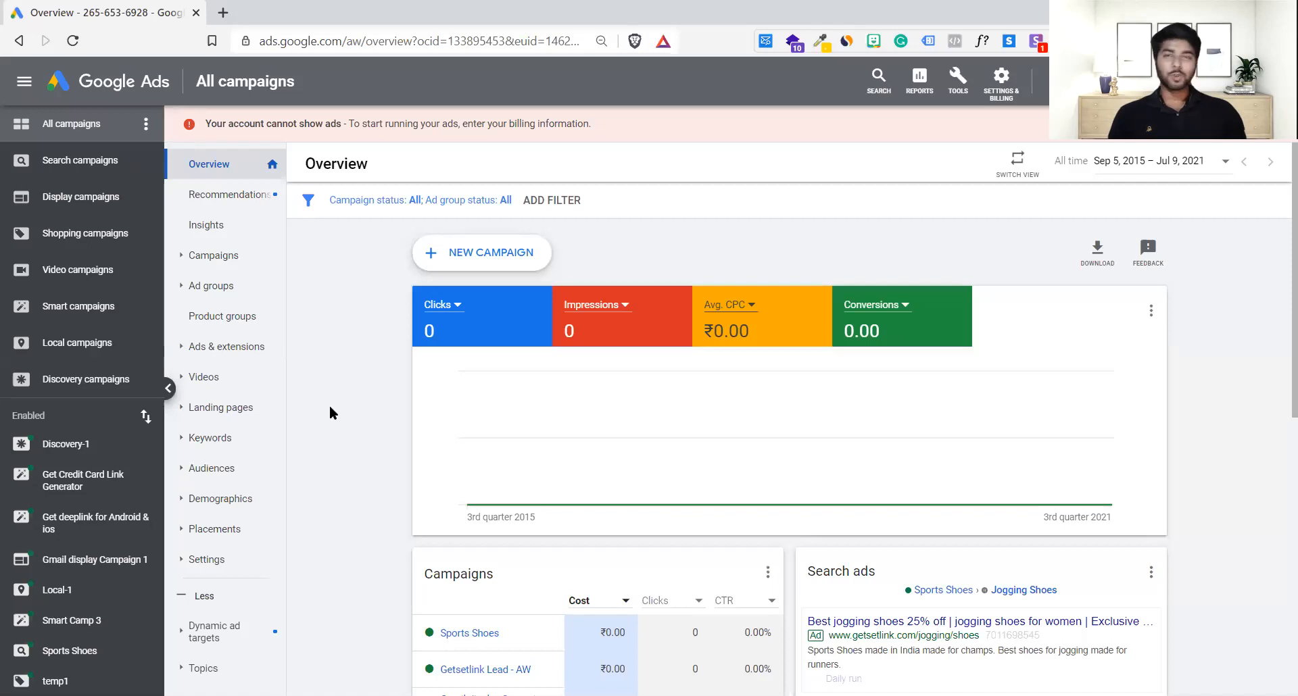
left_click(512, 250)
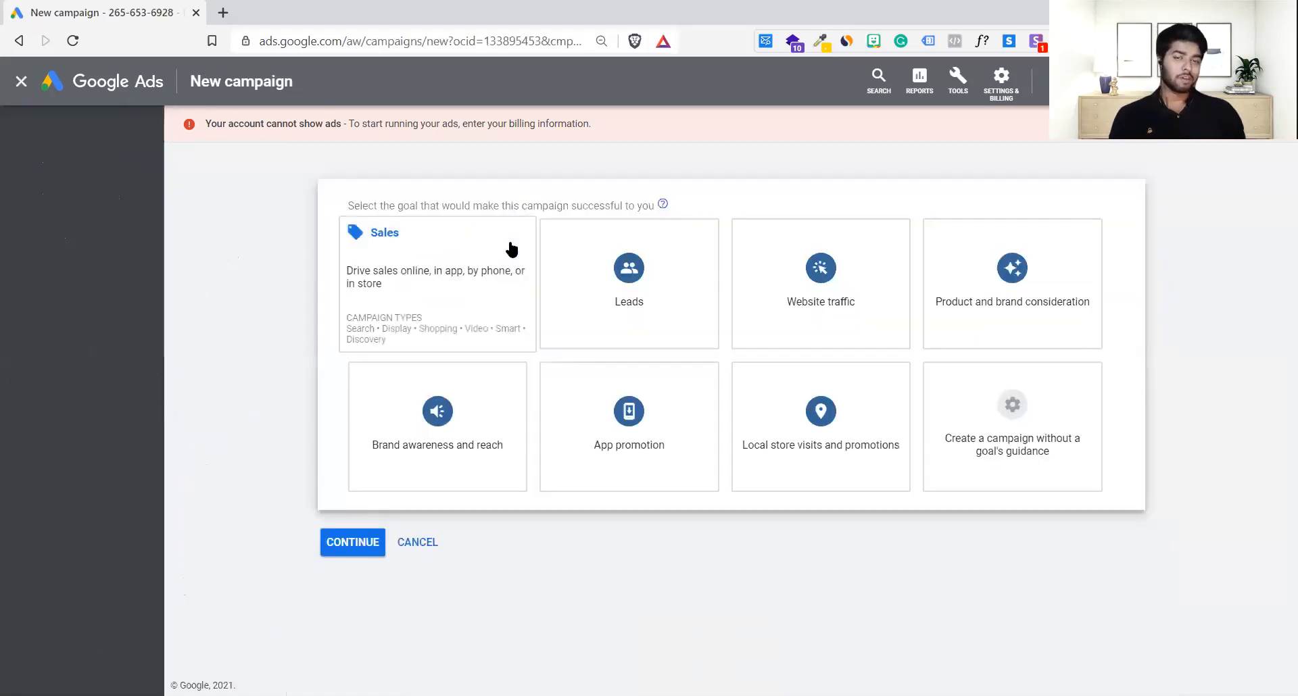
Step: Proceed without a goal, try the Search then Shopping campaign types, and open a blank browser tab
mouse_move(978, 405)
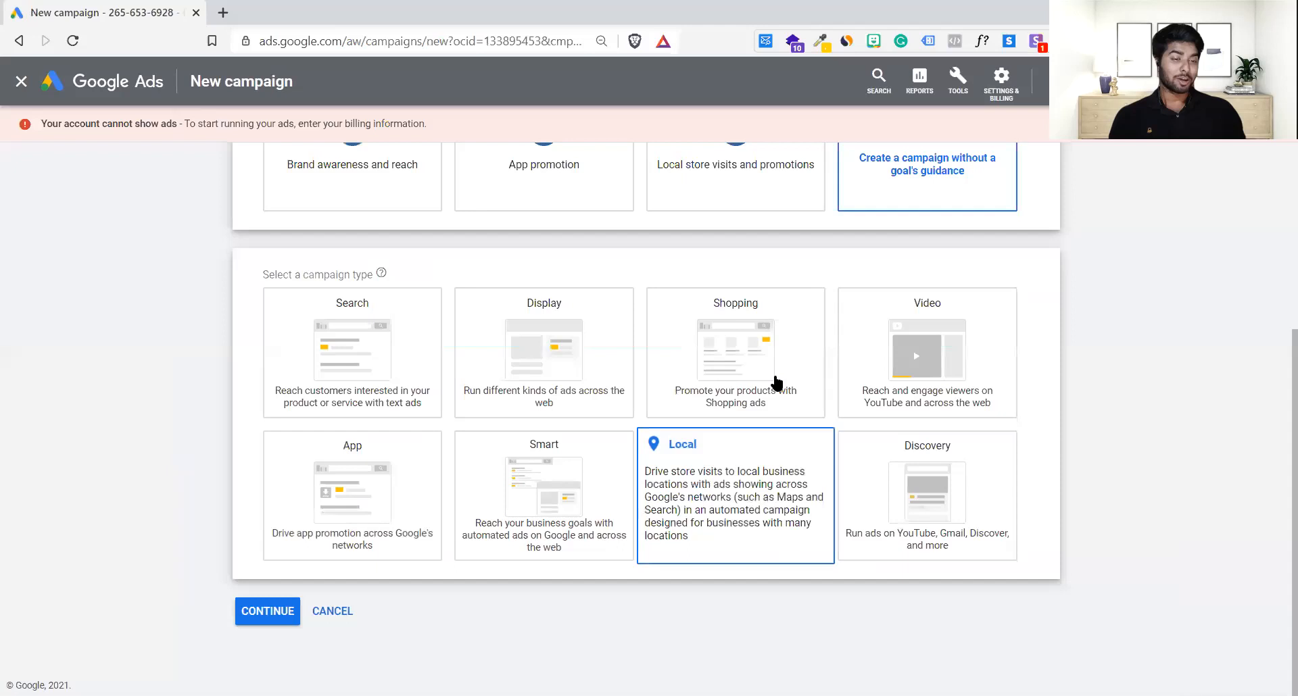
mouse_move(776, 384)
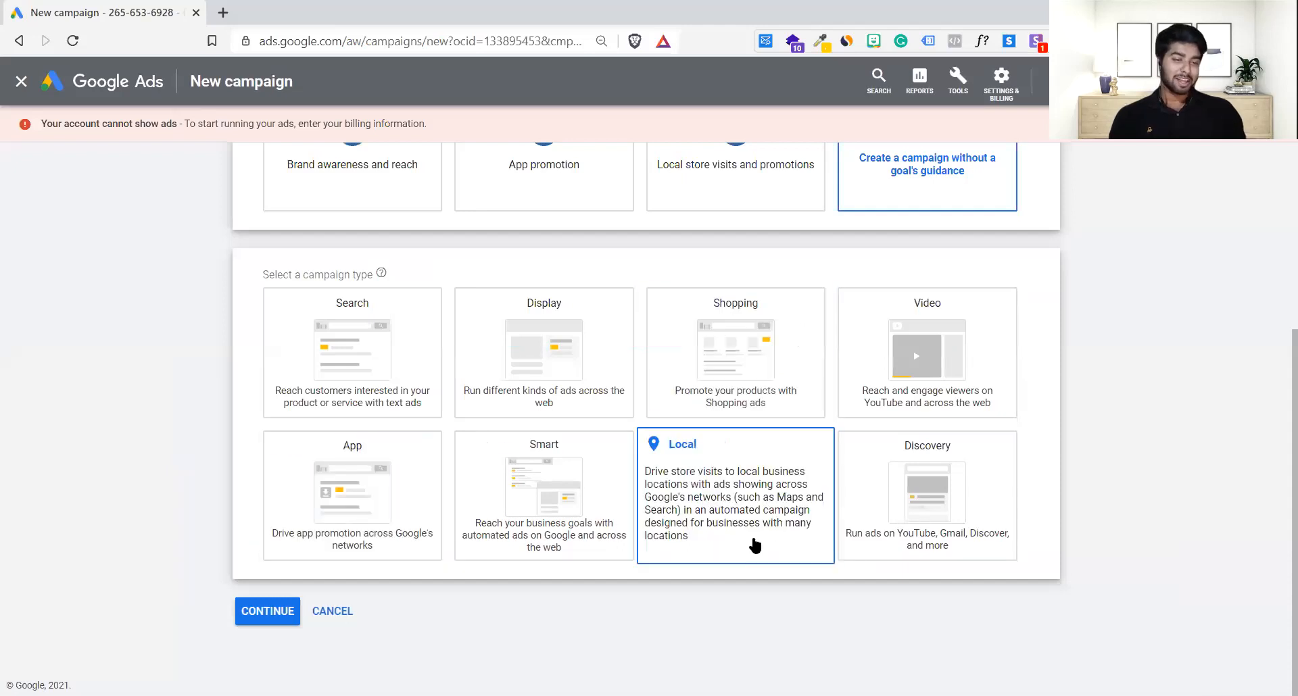
mouse_move(356, 380)
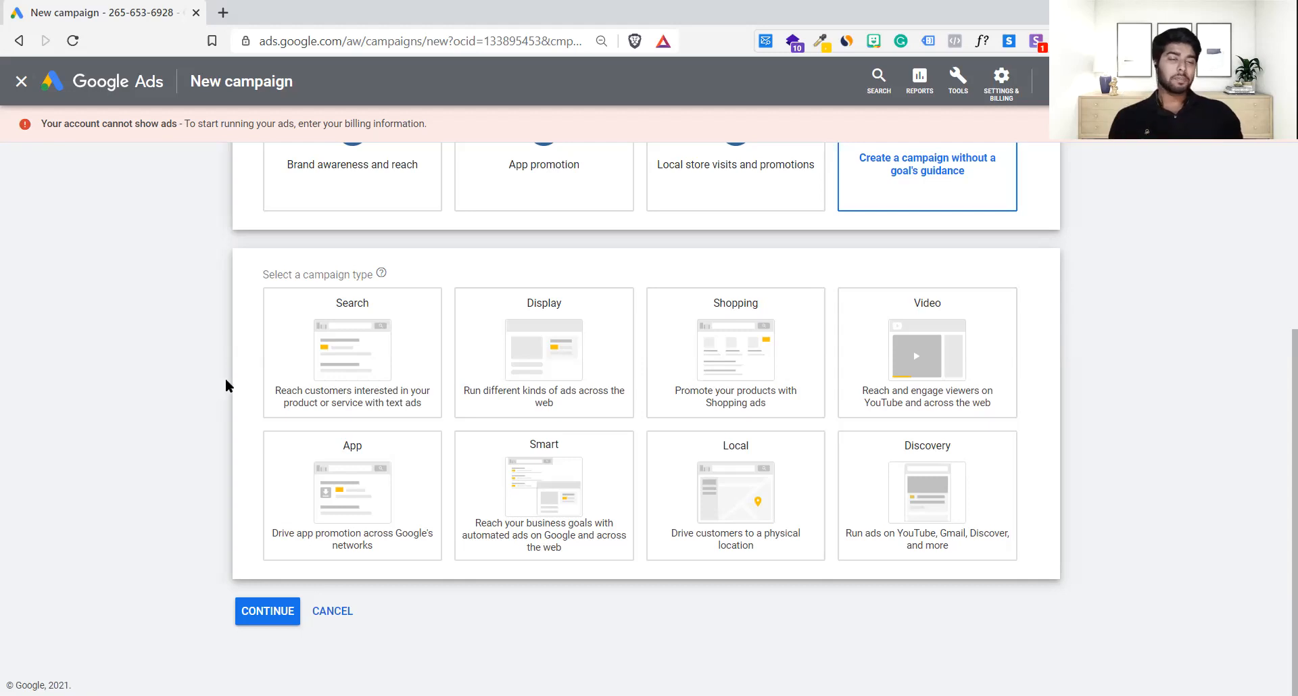
left_click(378, 376)
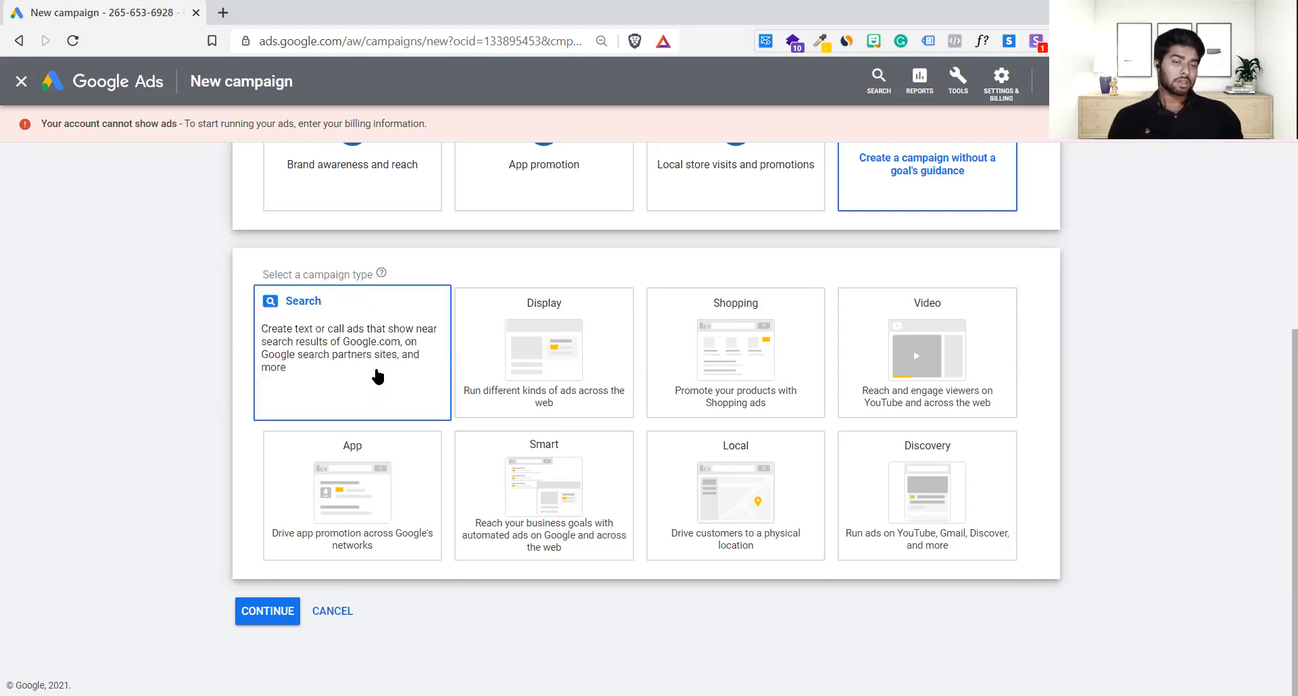
left_click(798, 366)
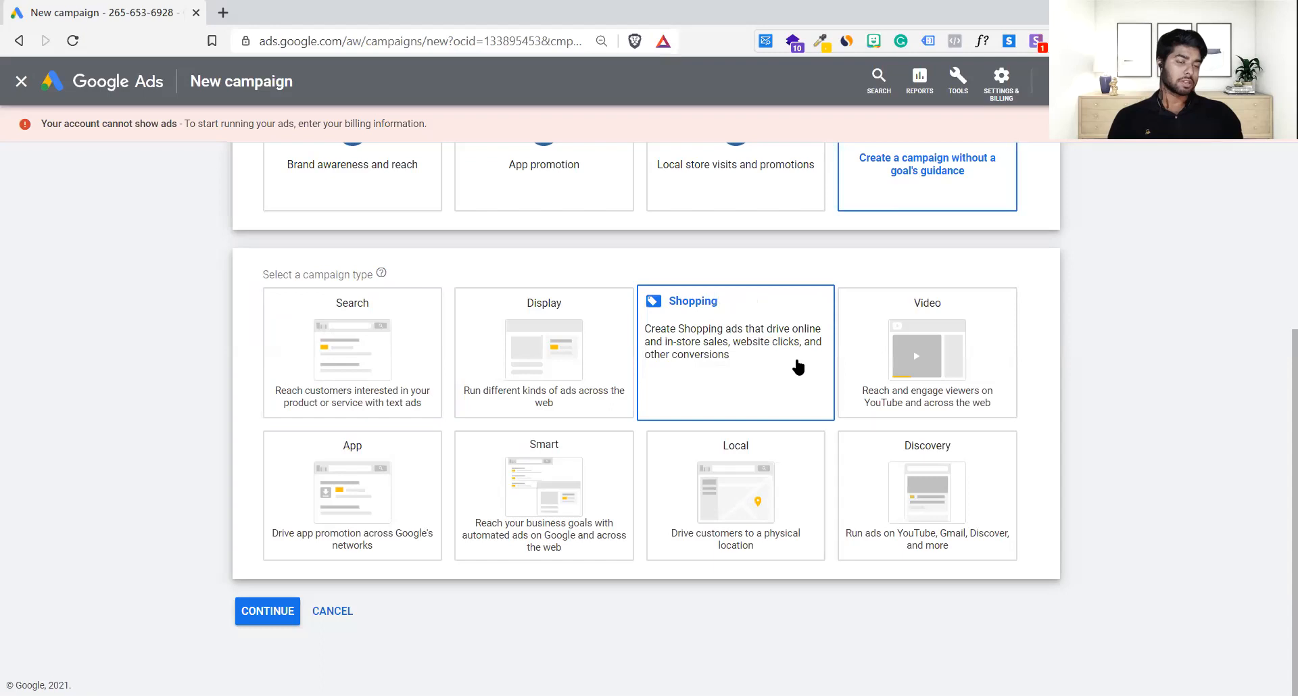
left_click(223, 12)
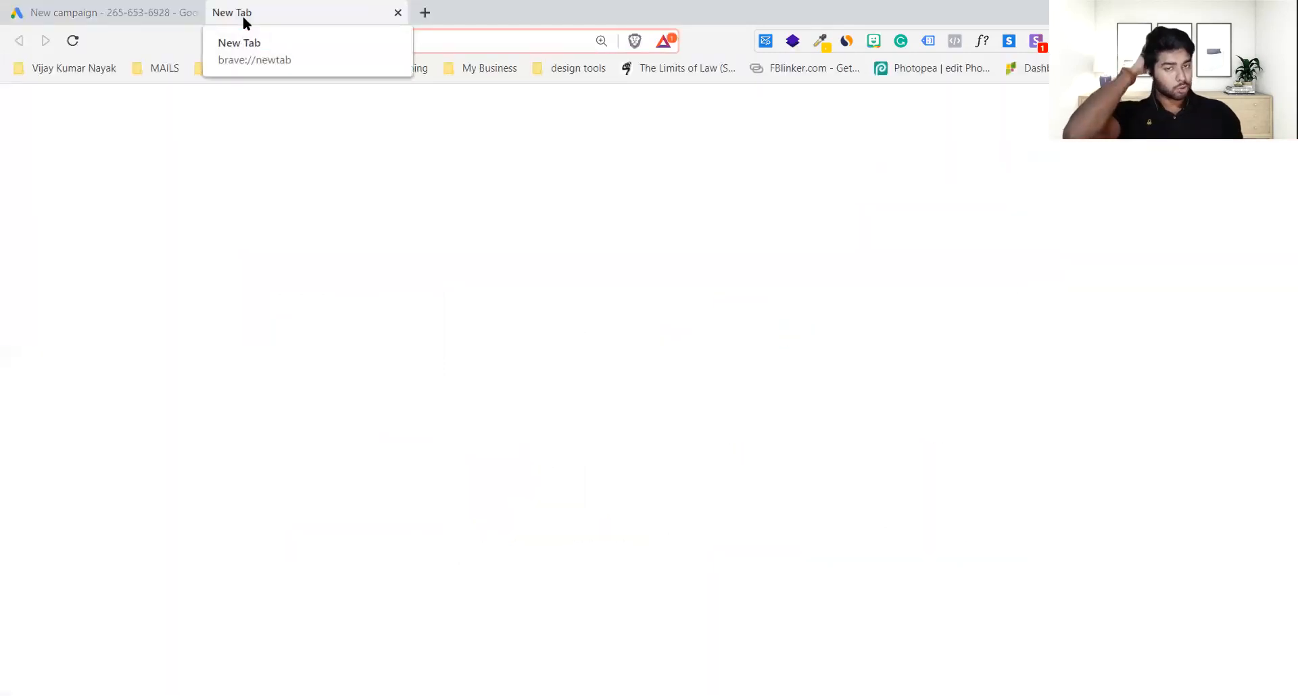
Step: Search Google for 'reebok shoes' in the new tab
type("r")
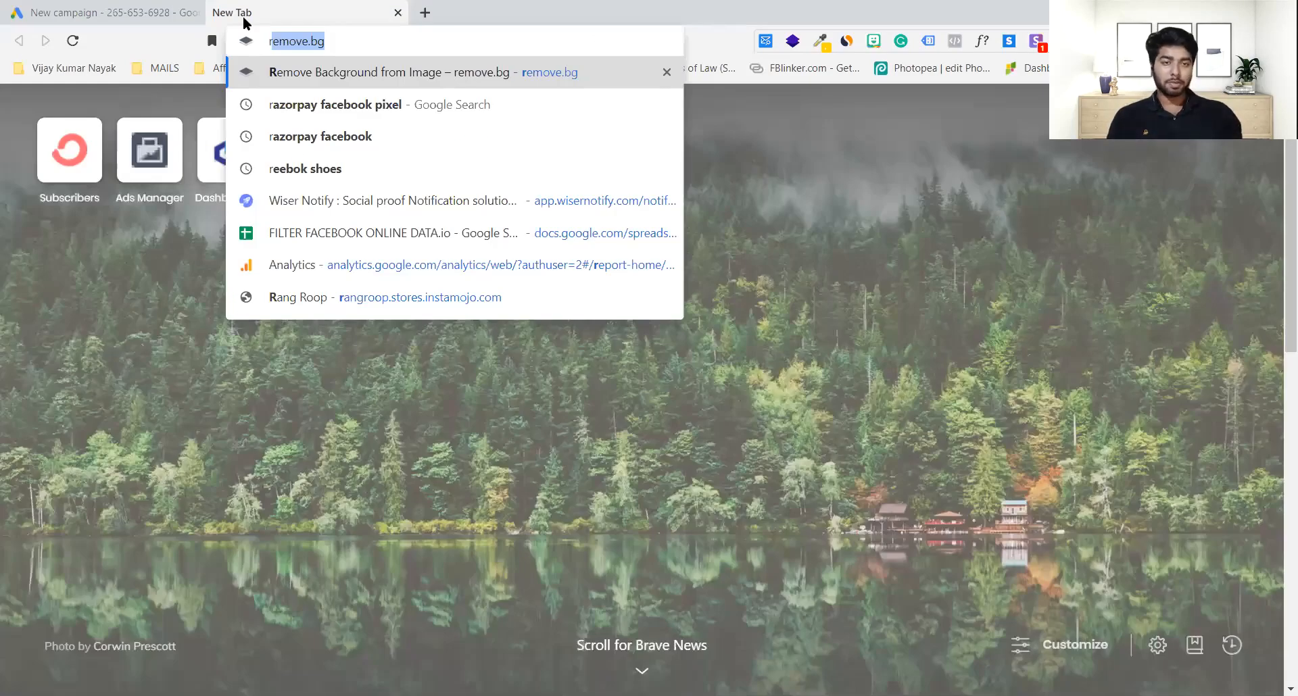
key("Down")
key("Down")
key("Down")
key("Return")
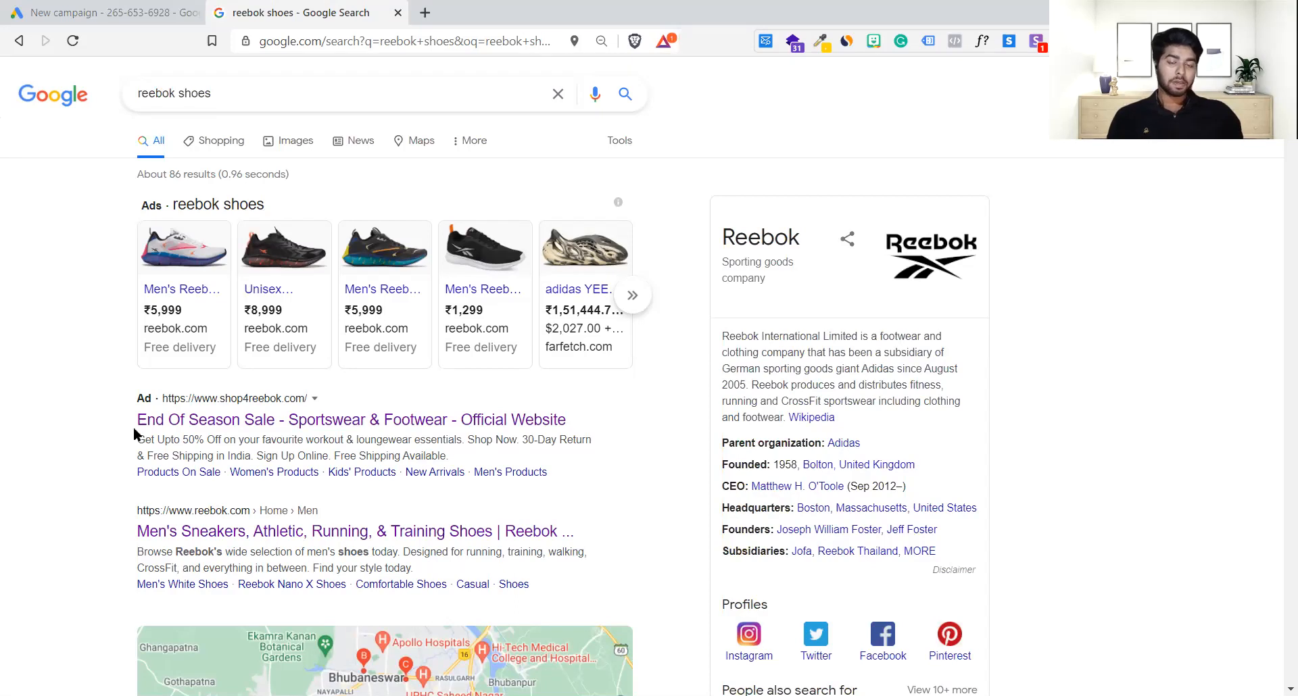
Step: Highlight the shop4reebok.com text ad and its title to examine the desktop ad
left_click_drag(128, 394, 547, 473)
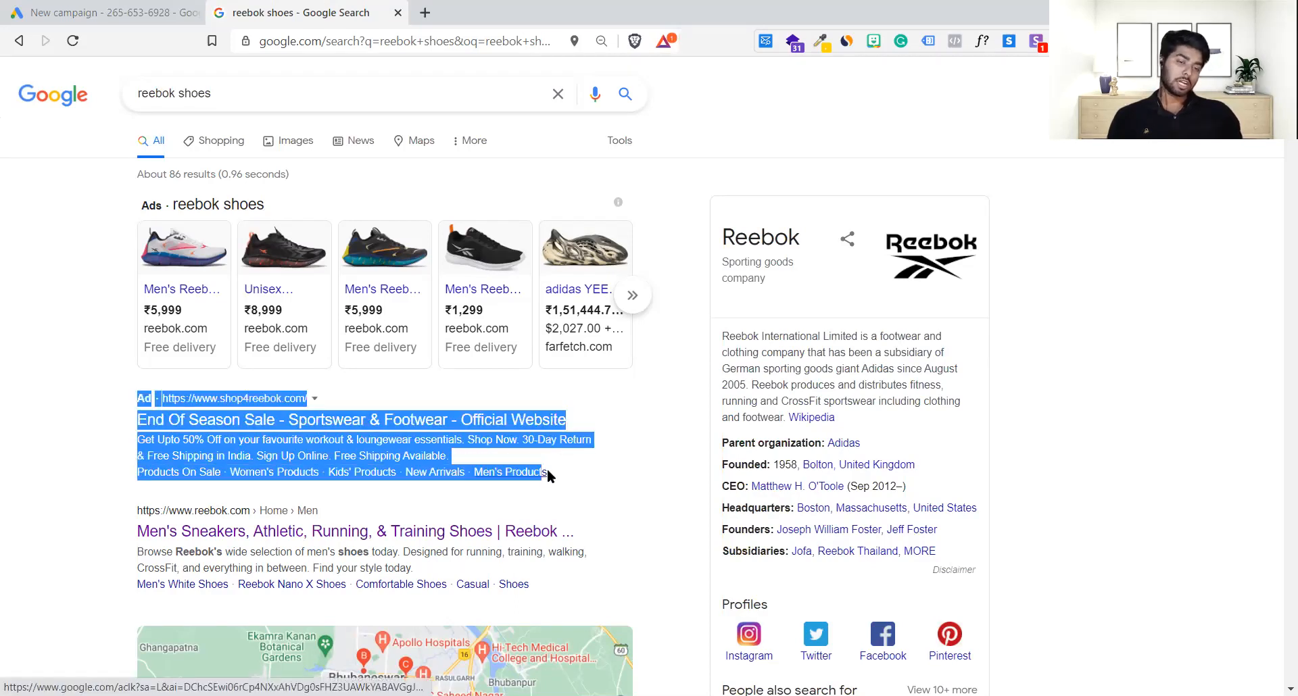
left_click(602, 473)
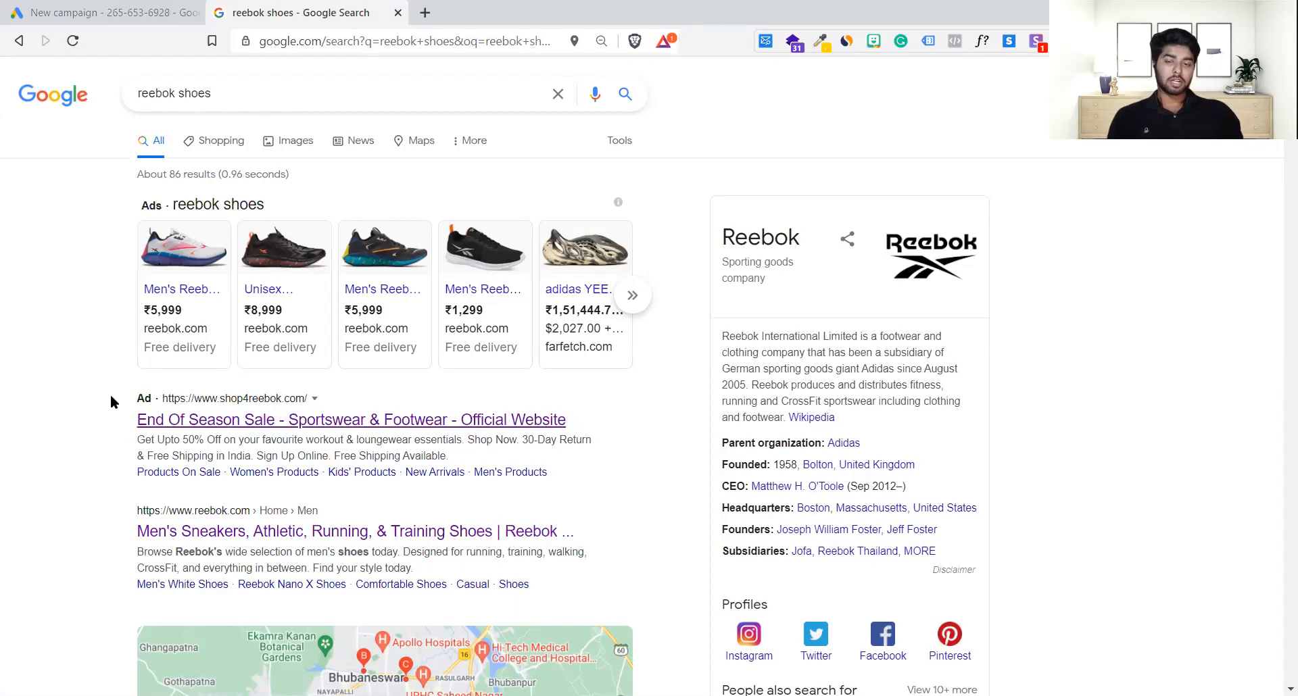
left_click_drag(136, 398, 150, 397)
left_click(131, 394)
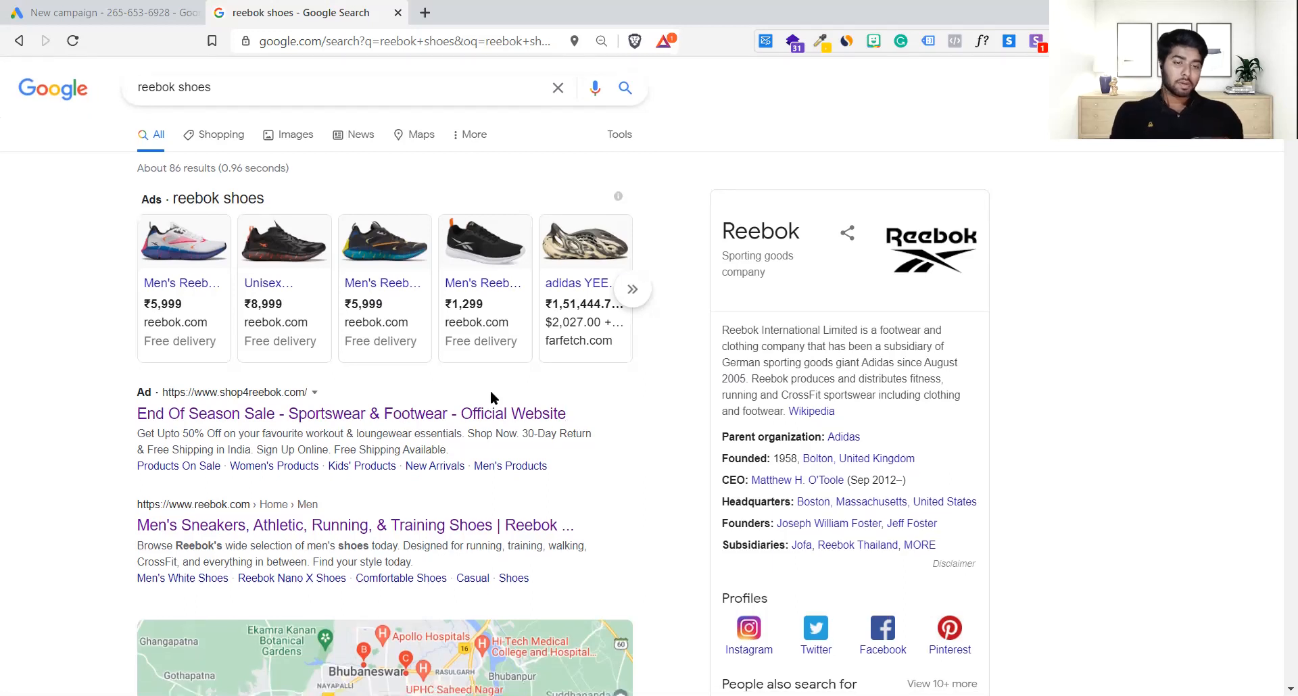
scroll(491, 397, "down", 1)
right_click(27, 295)
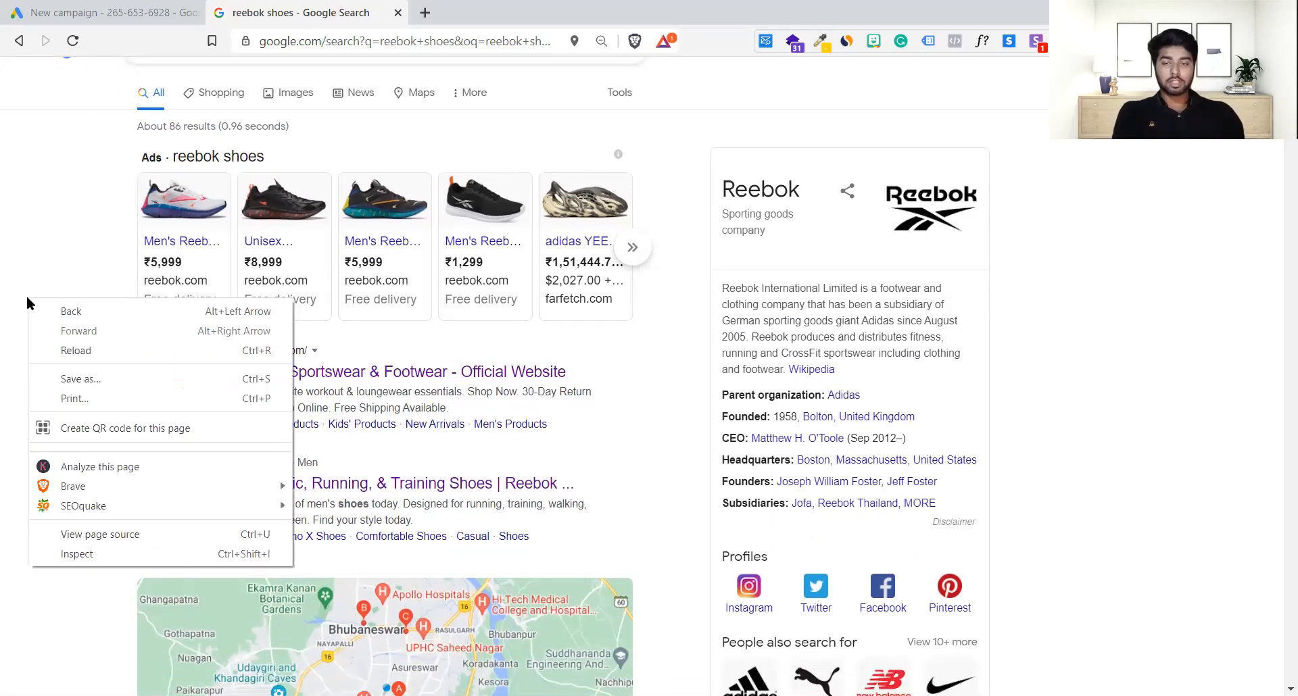
Step: Open developer tools and reload the results emulated on a Pixel 2 XL phone
left_click(92, 546)
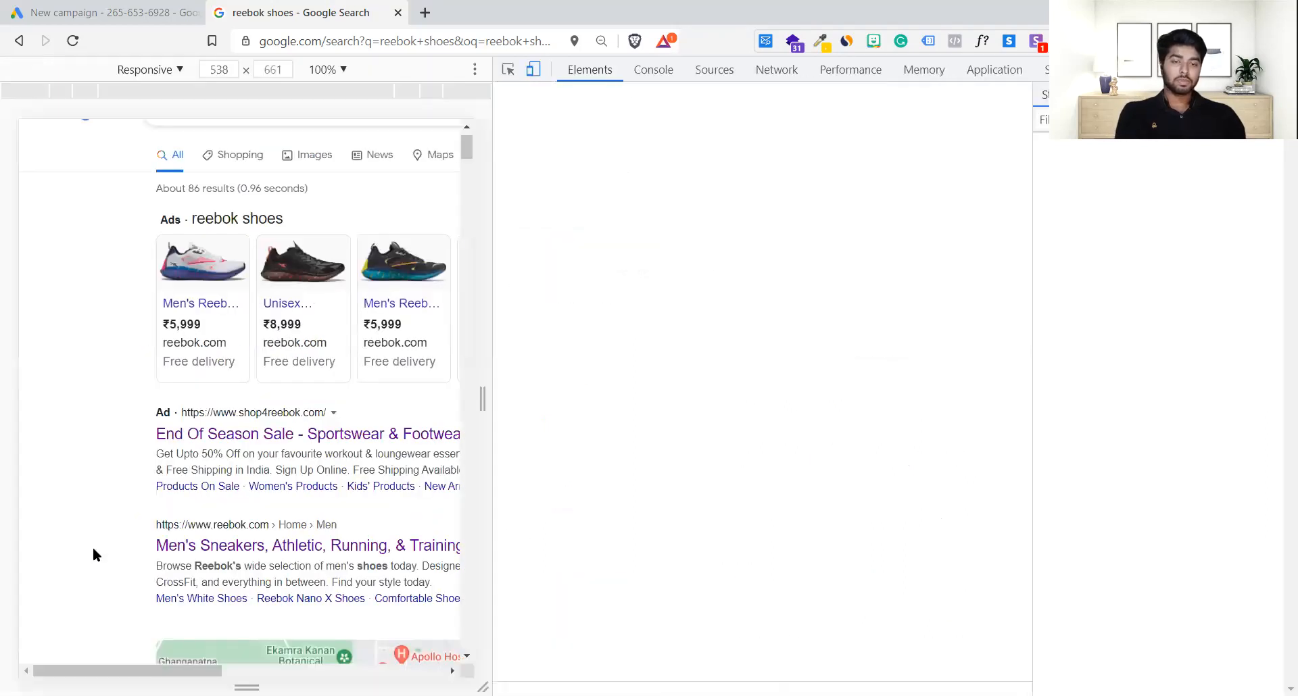
left_click(163, 68)
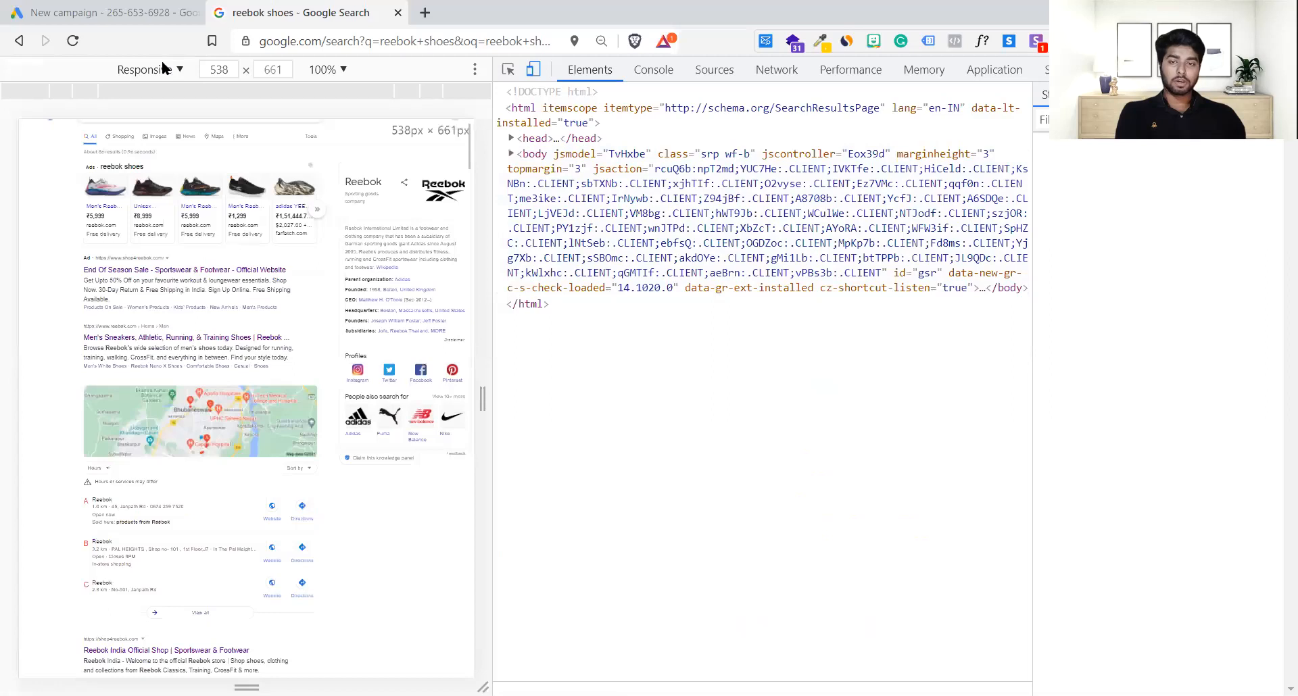
left_click(166, 197)
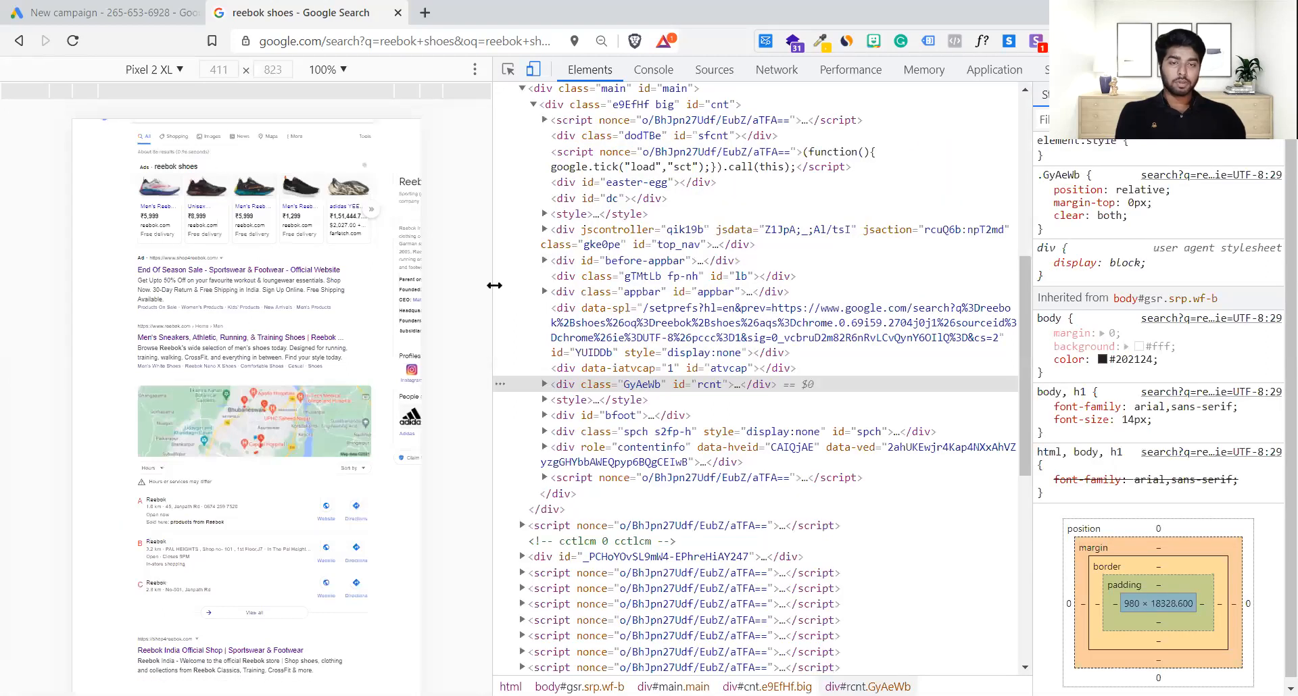
left_click(694, 298)
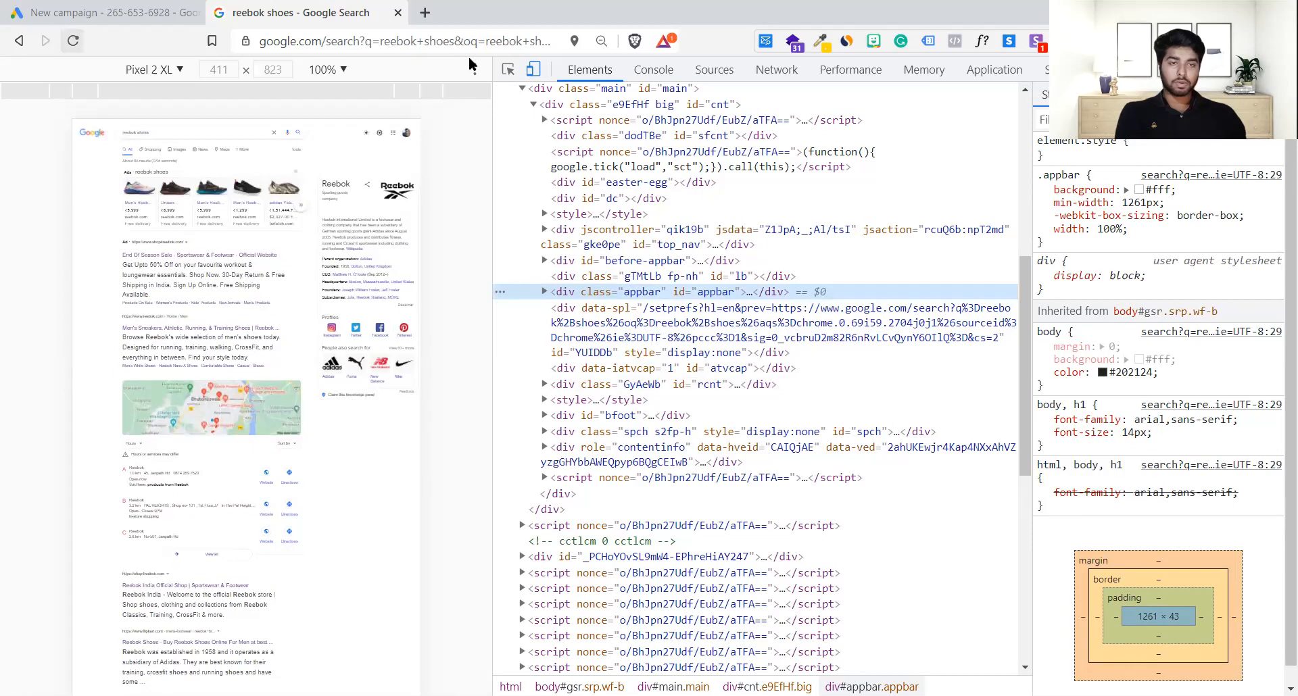
left_click(75, 41)
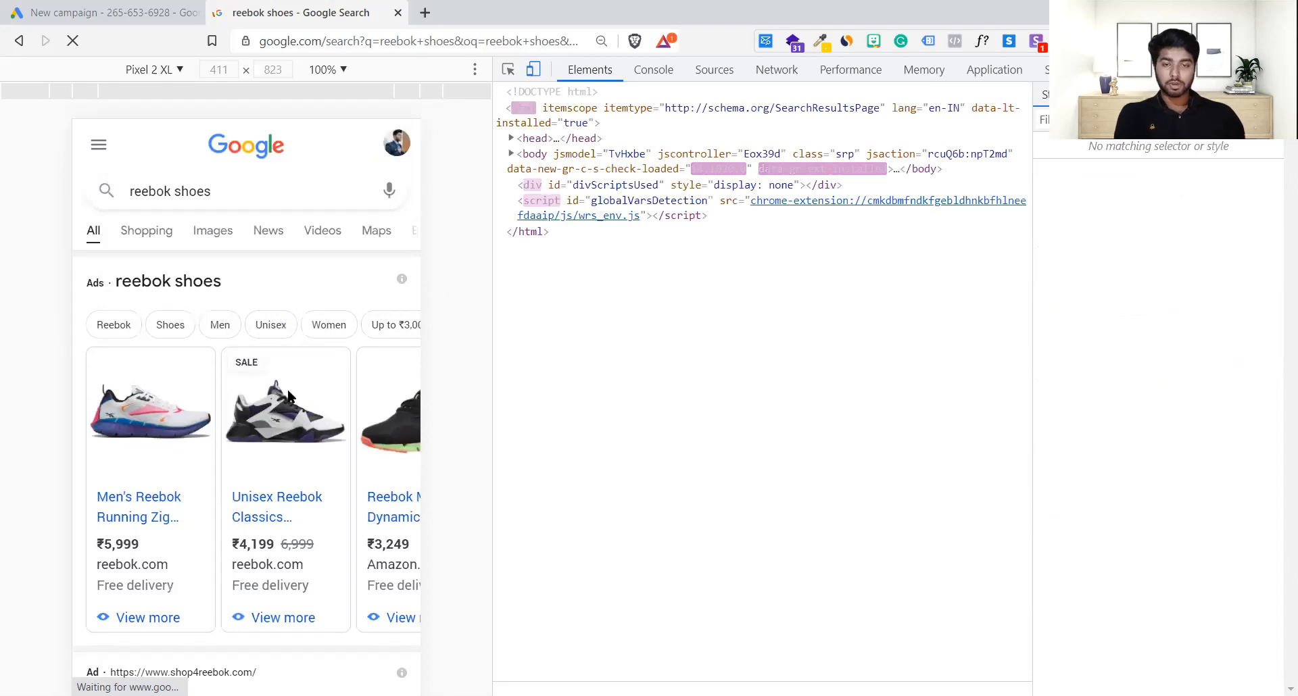
scroll(288, 393, "down", 2)
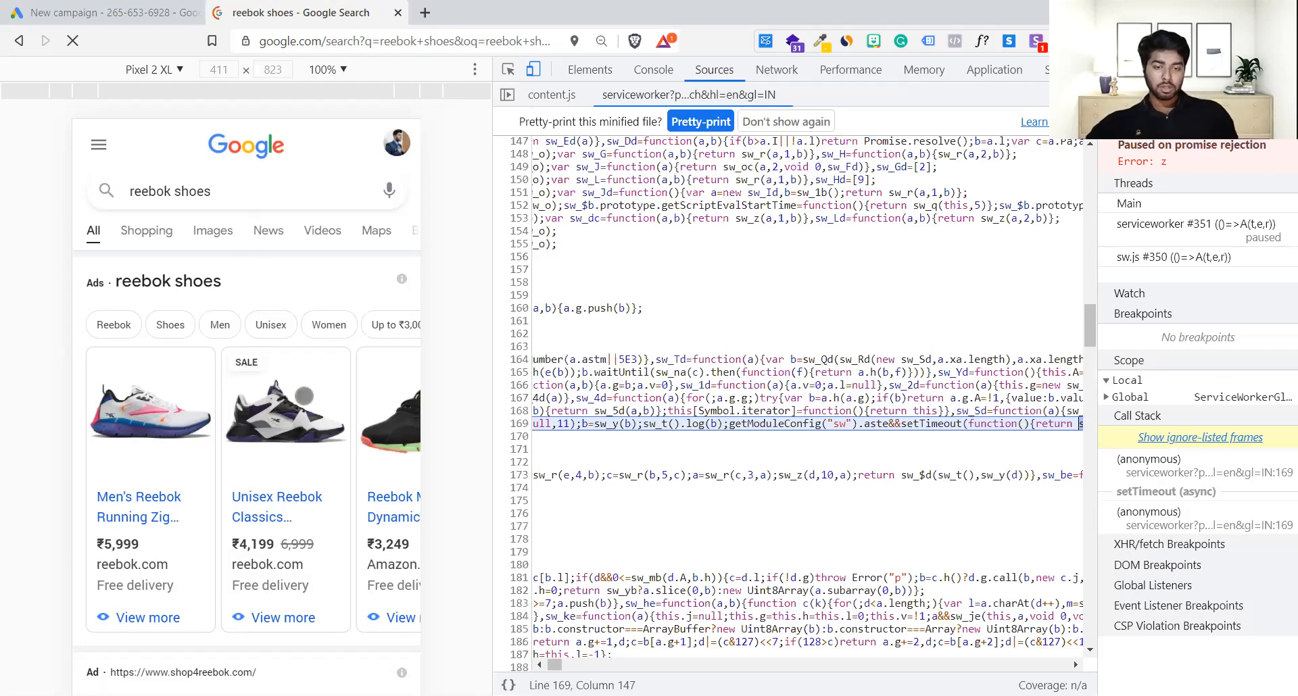
mouse_move(301, 472)
left_mouse_down()
mouse_move(144, 478)
mouse_move(256, 495)
mouse_move(282, 474)
left_mouse_up()
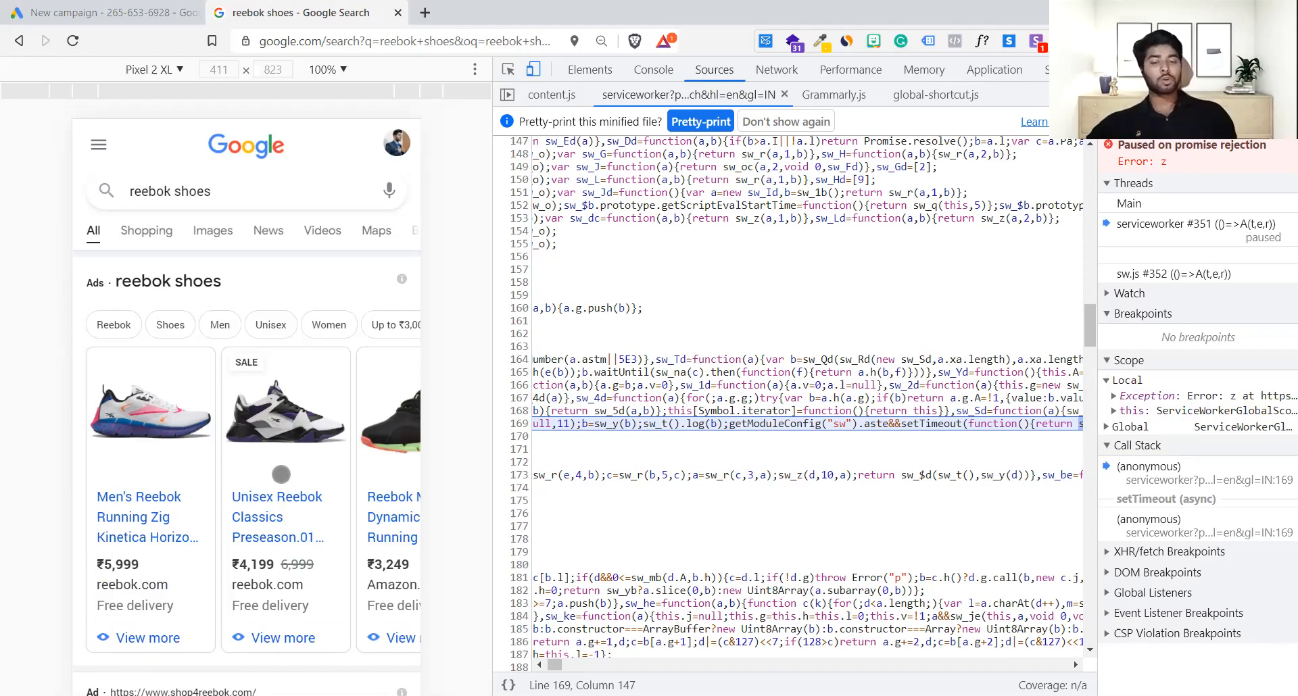
scroll(282, 475, "down", 2)
scroll(281, 475, "up", 1)
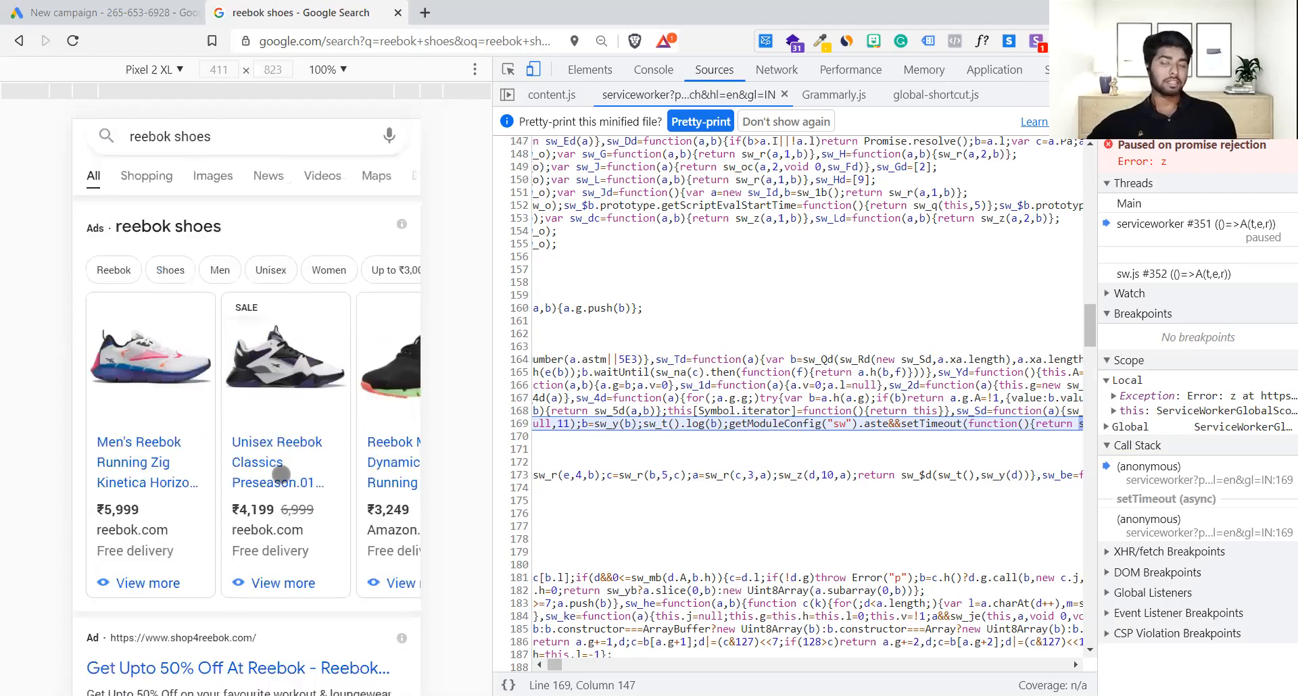
scroll(281, 474, "right", 8)
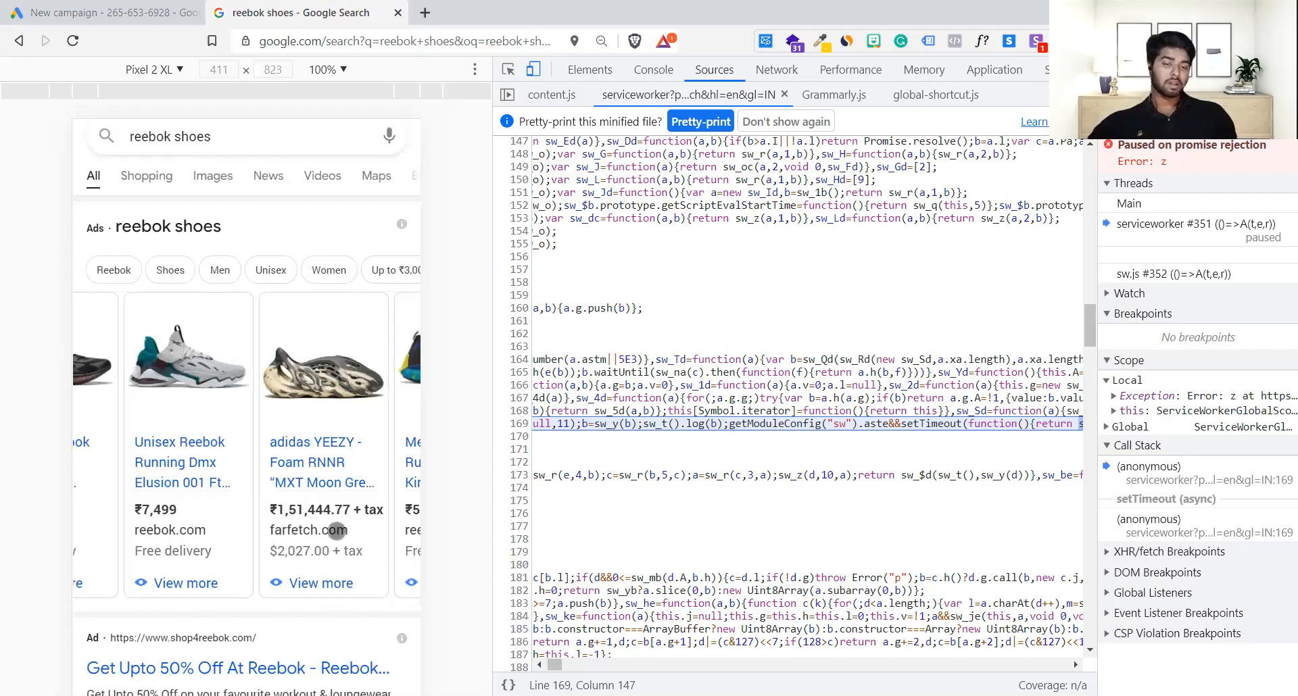
scroll(291, 524, "right", 3)
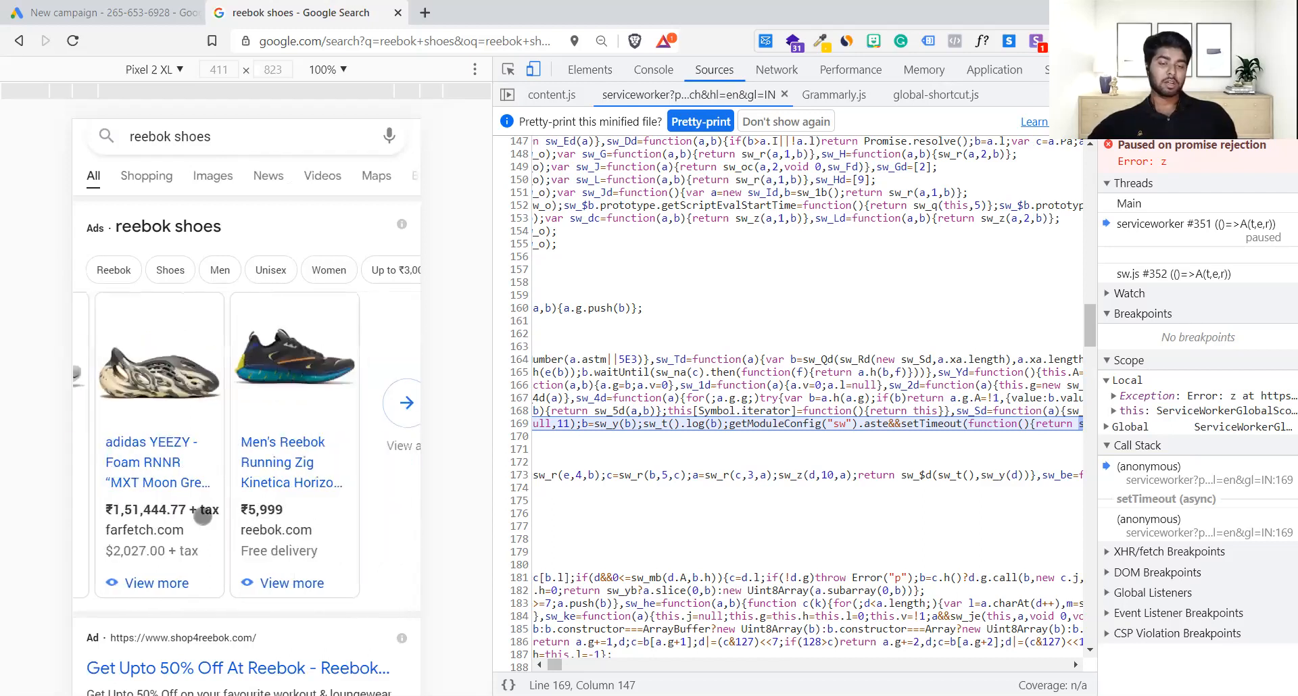
scroll(203, 516, "left", 6)
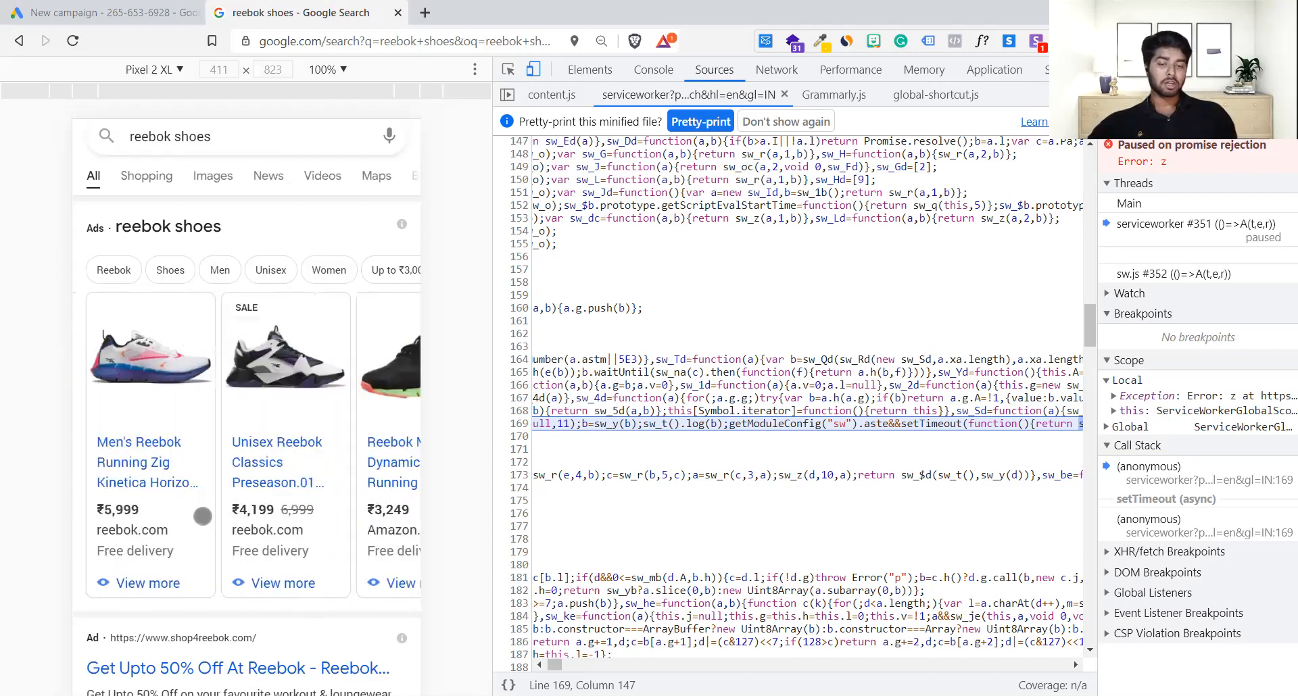
scroll(203, 516, "right", 6)
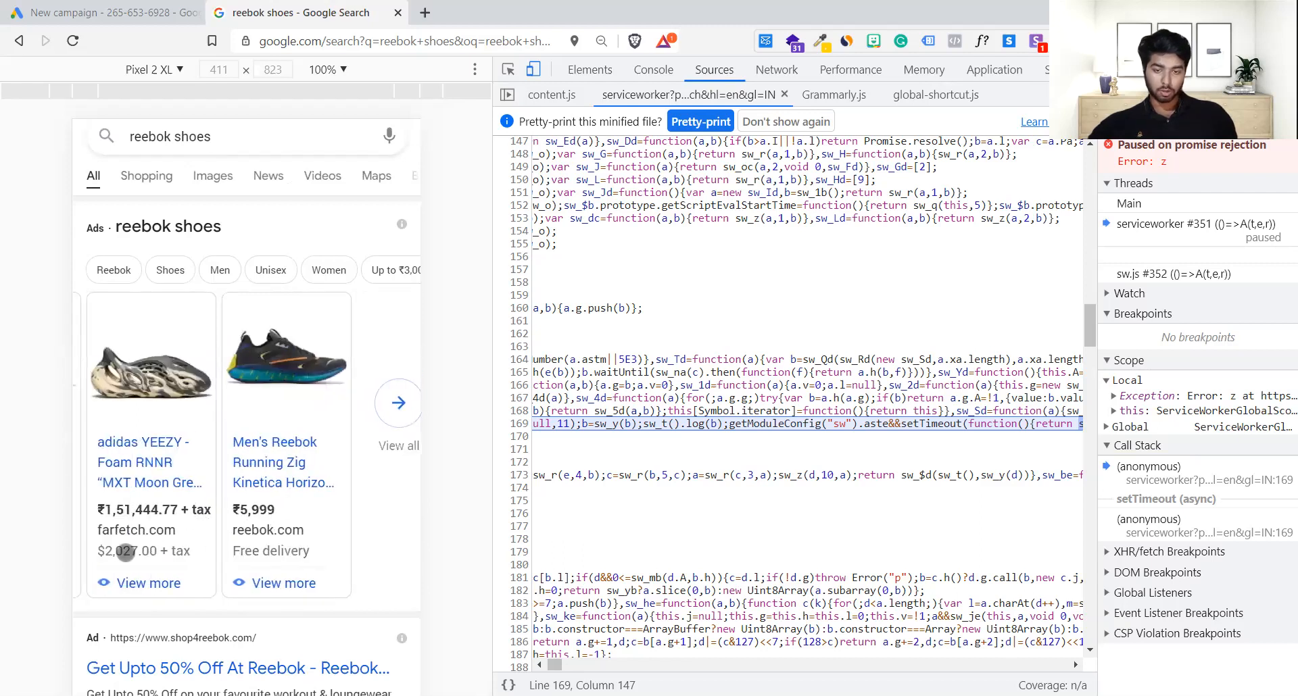
scroll(126, 553, "left", 10)
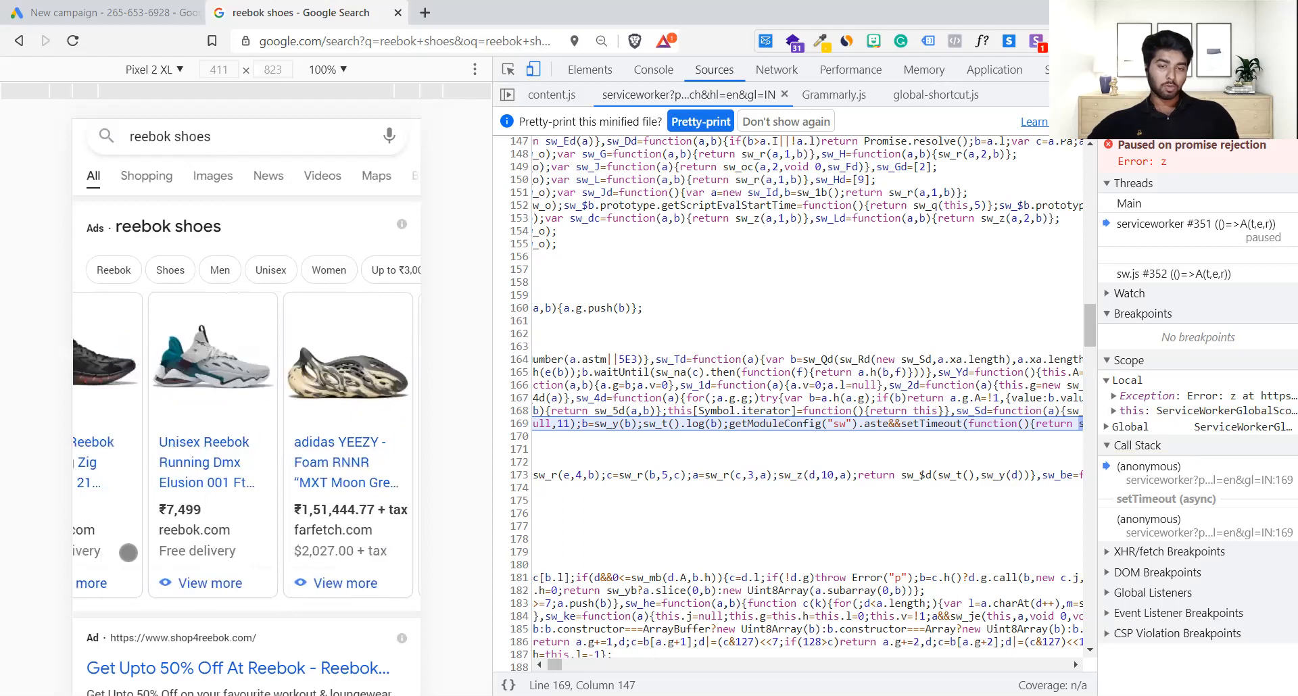
scroll(129, 553, "left", 2)
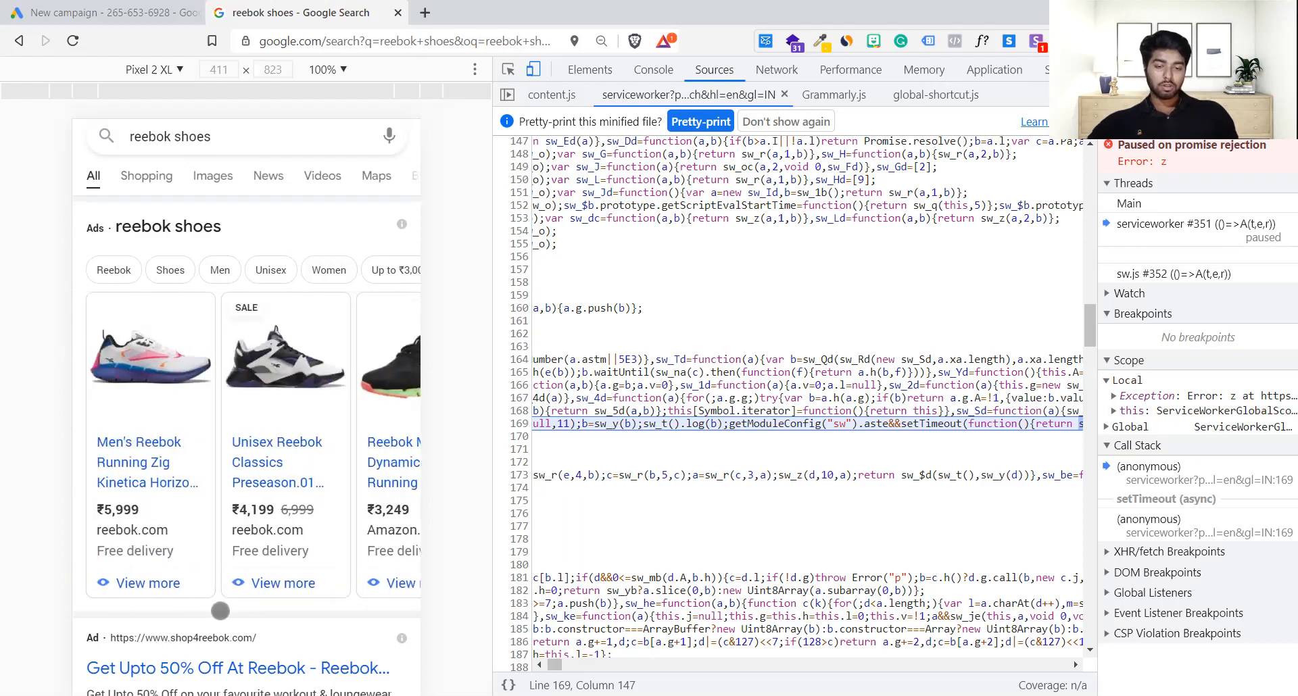
scroll(222, 611, "down", 2)
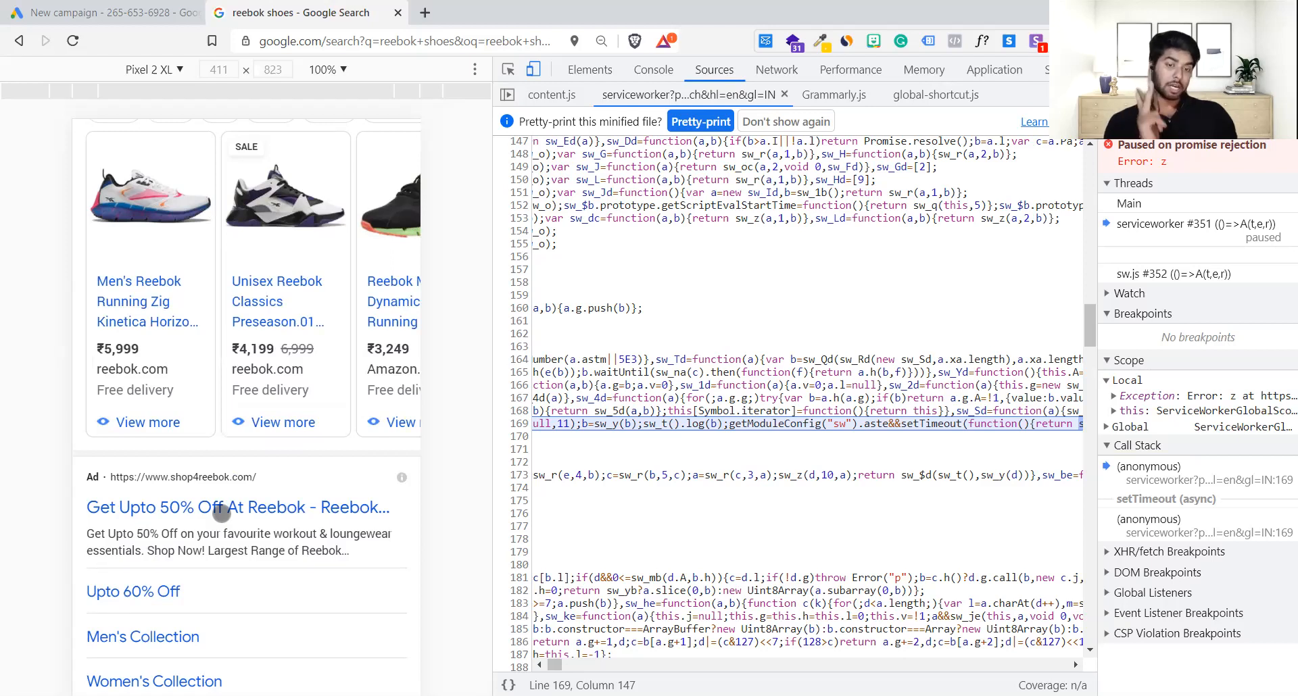
scroll(221, 514, "down", 2)
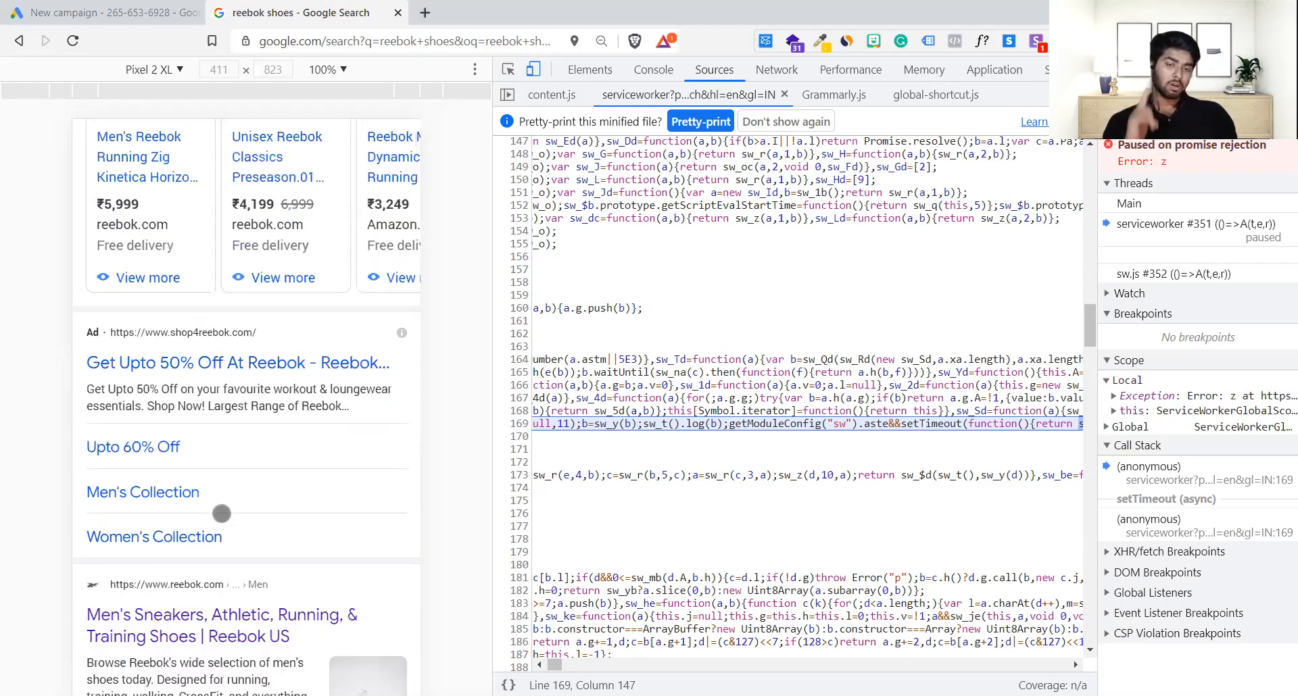
scroll(221, 514, "up", 1)
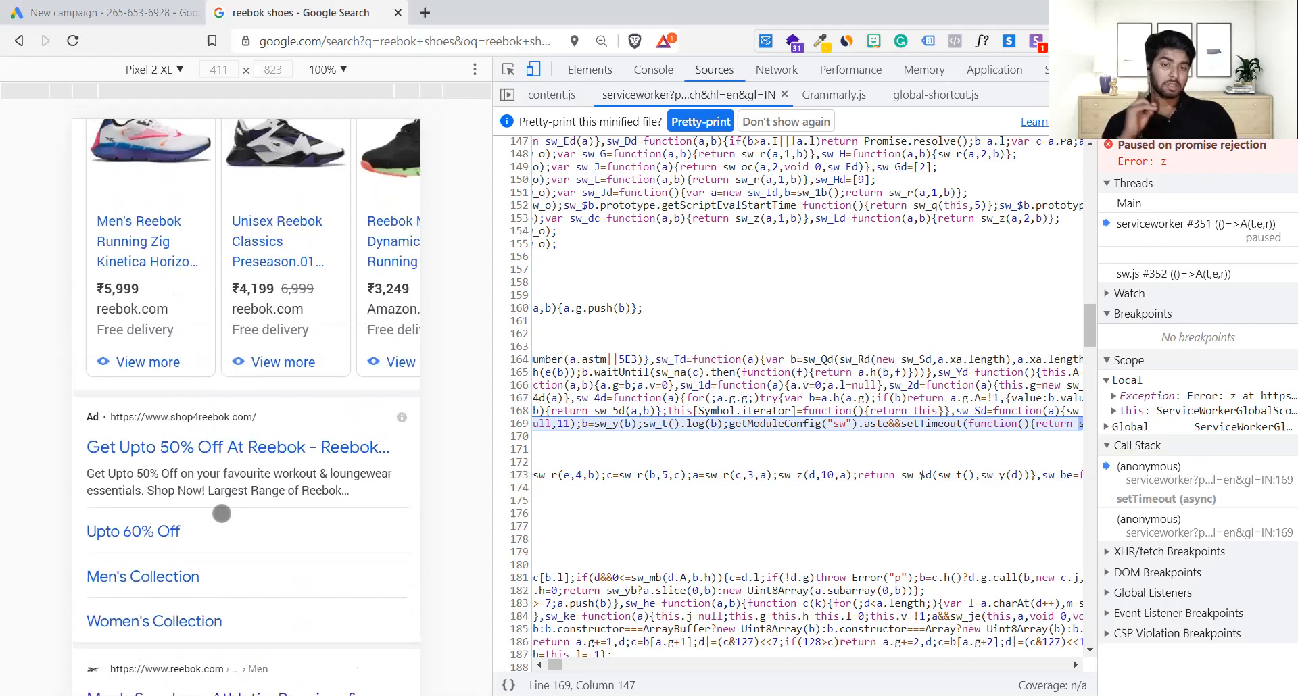
scroll(223, 515, "up", 1)
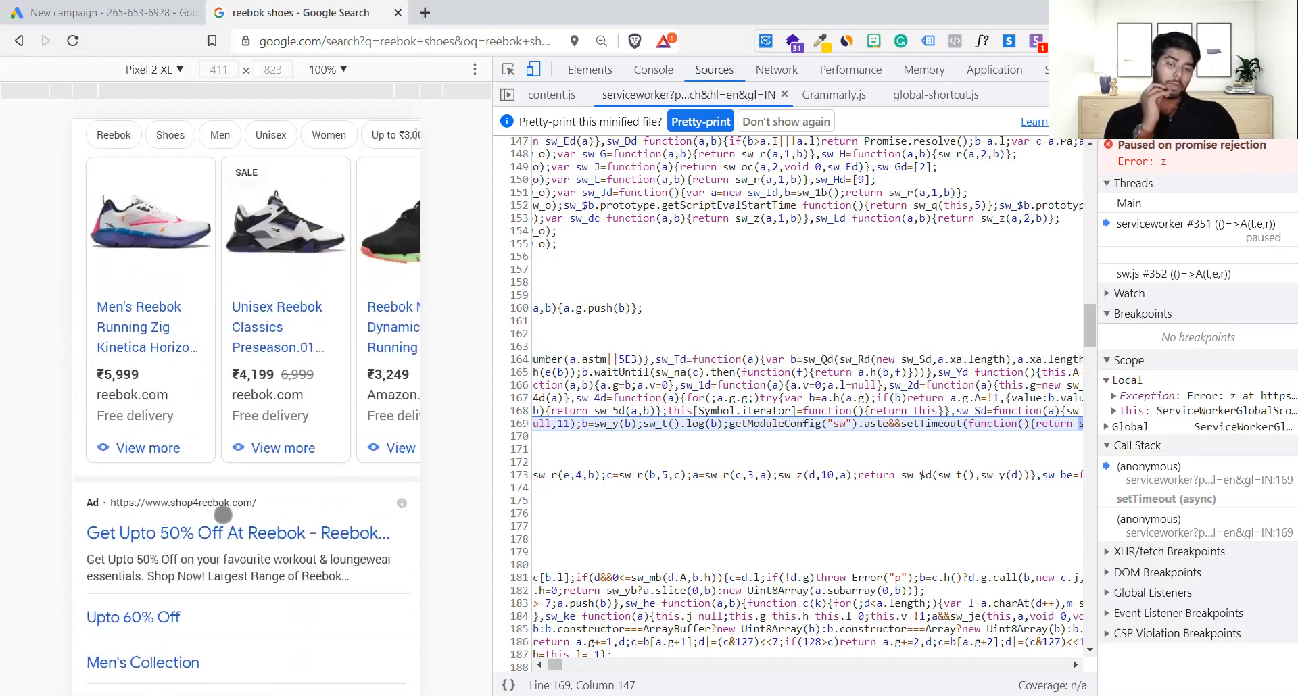
scroll(220, 510, "up", 2)
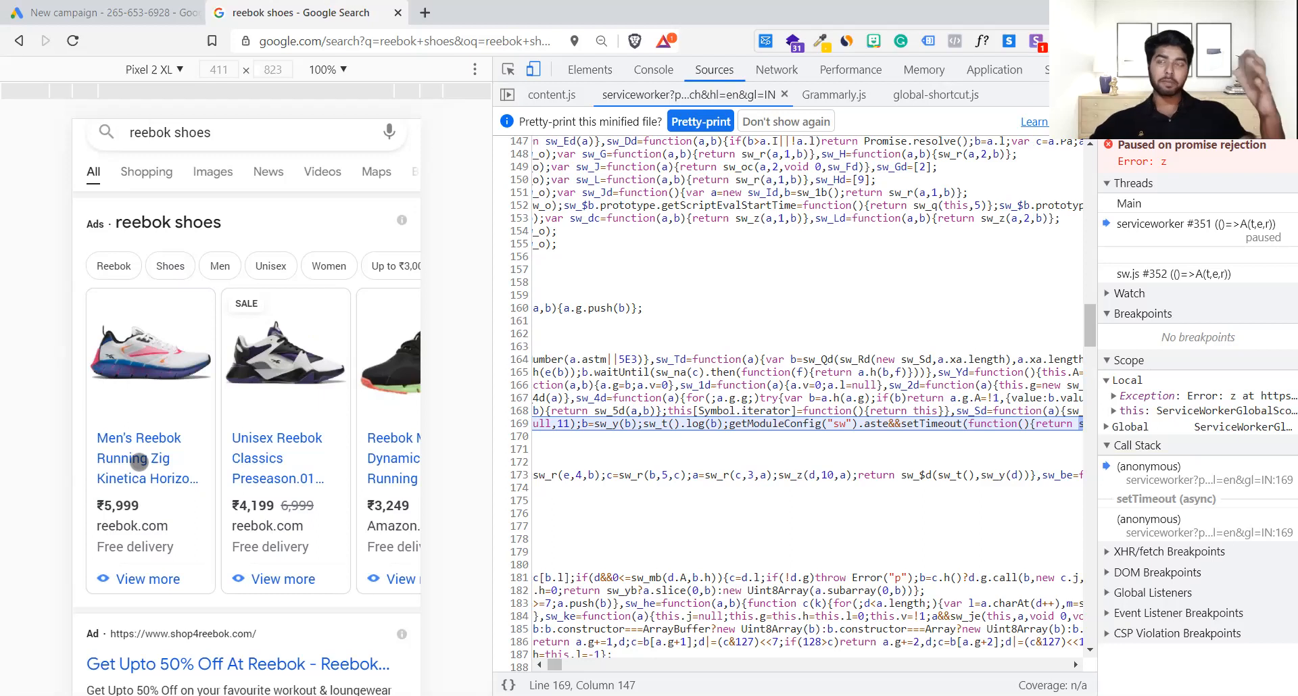
scroll(139, 460, "down", 2)
scroll(139, 462, "down", 2)
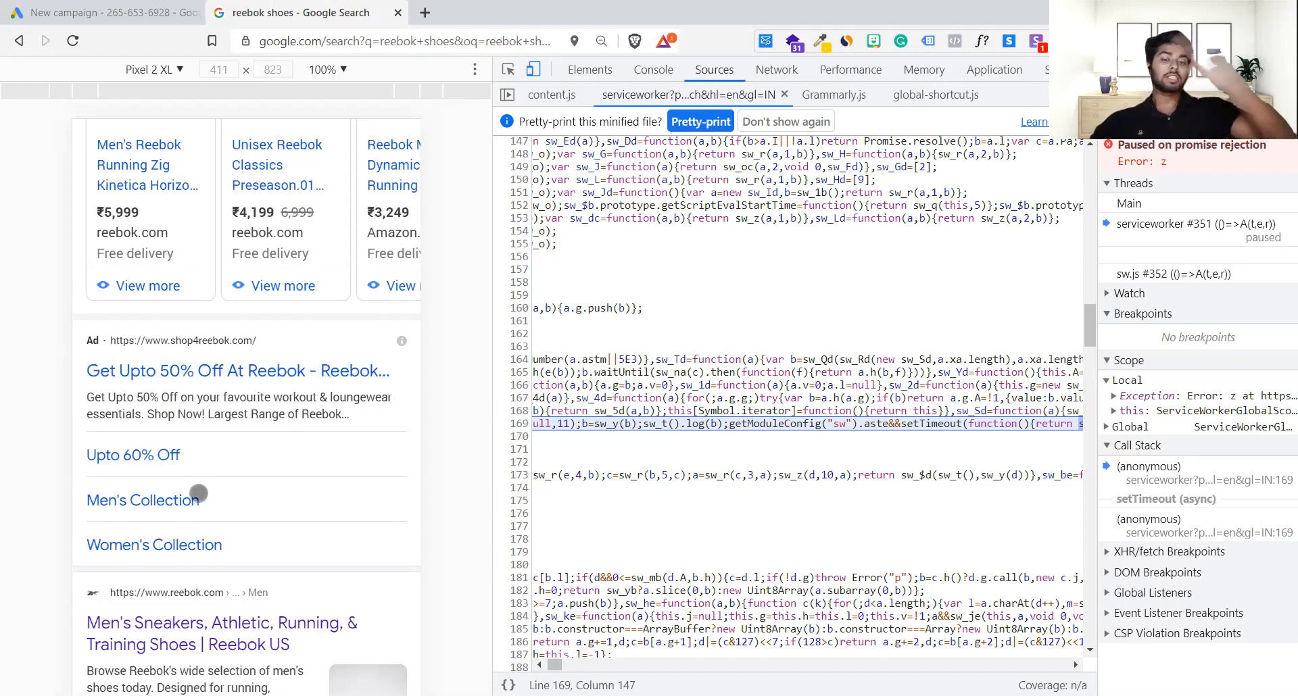
scroll(198, 495, "up", 5)
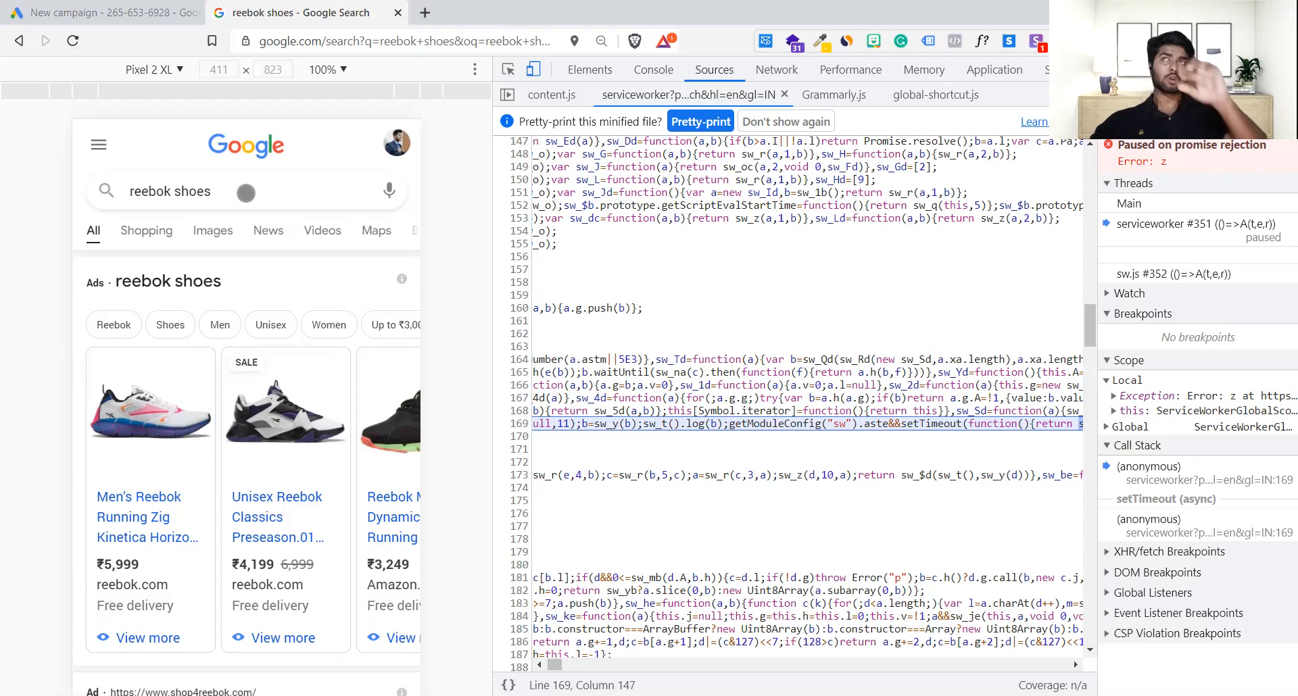
scroll(246, 193, "down", 5)
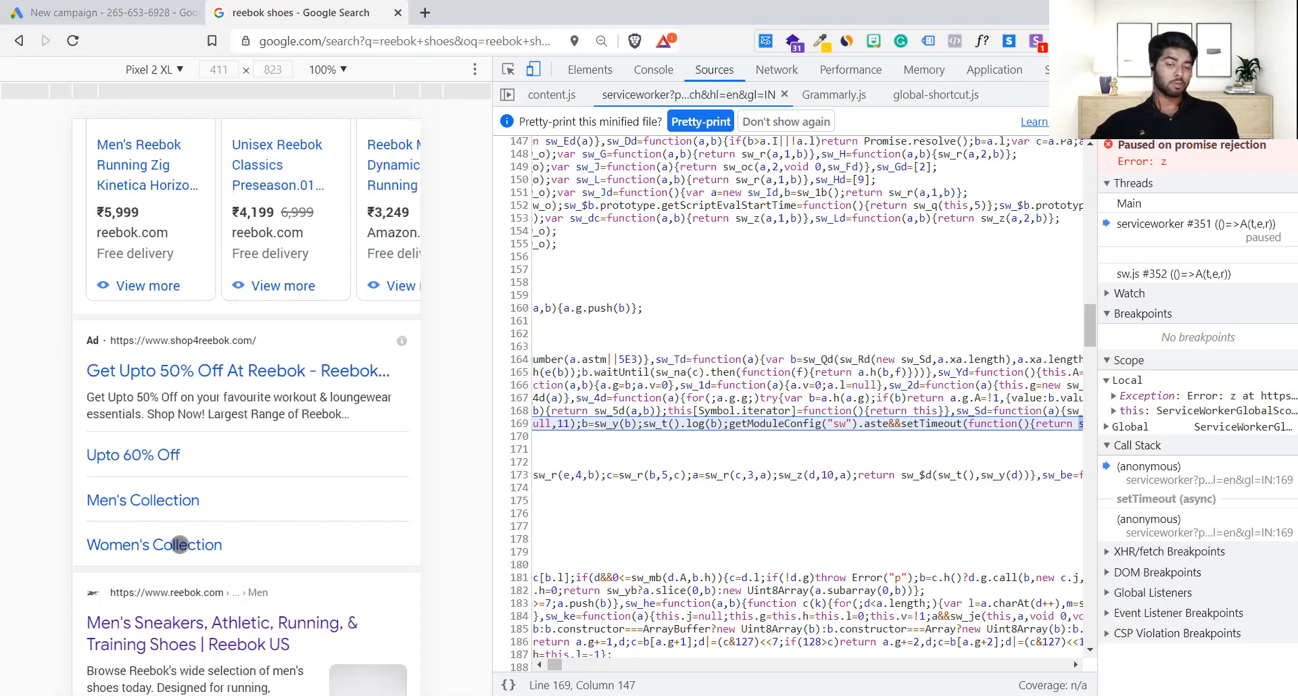
scroll(257, 543, "up", 3)
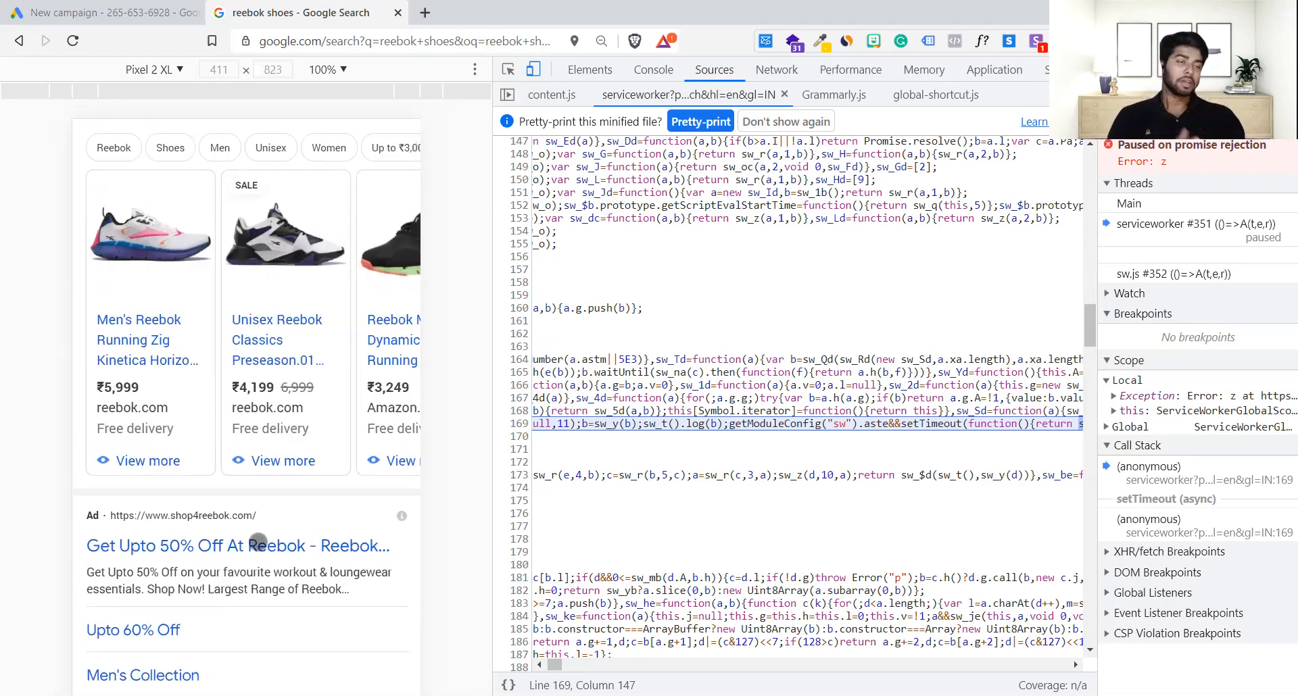
key("F12")
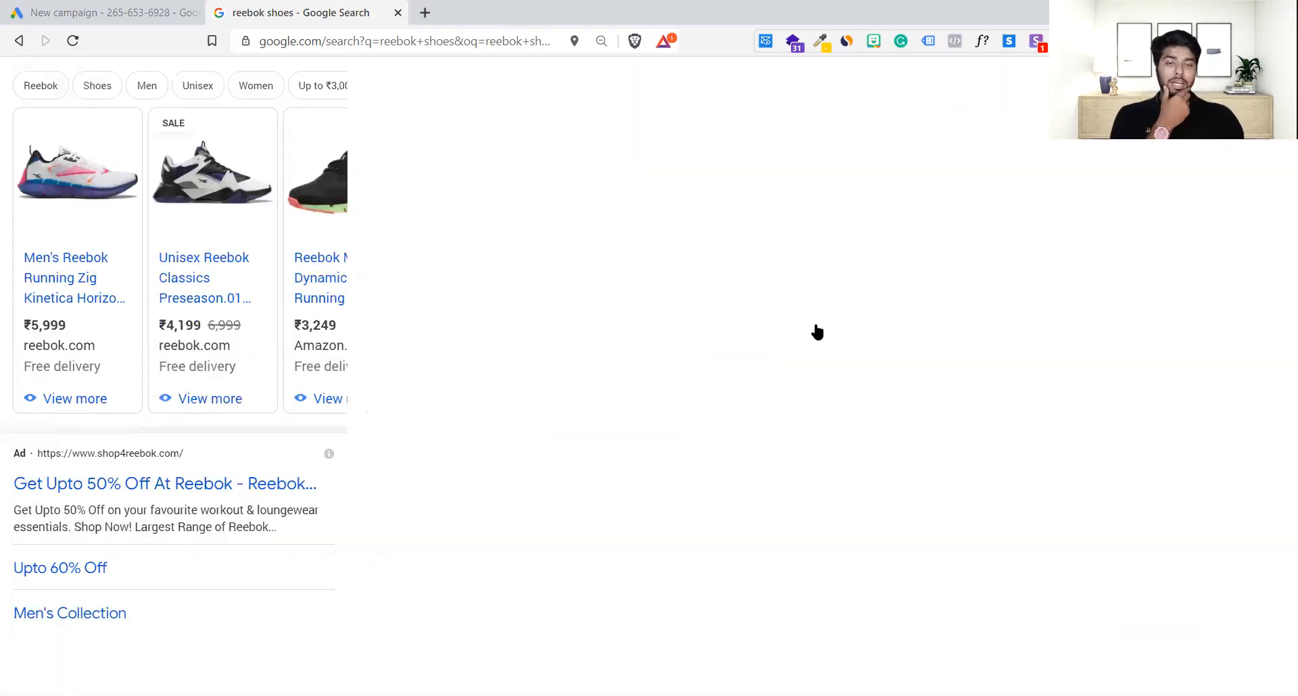
Step: Scroll the full-width desktop results to compare the product ads and the shop4reebok.com ad
scroll(817, 331, "up", 2)
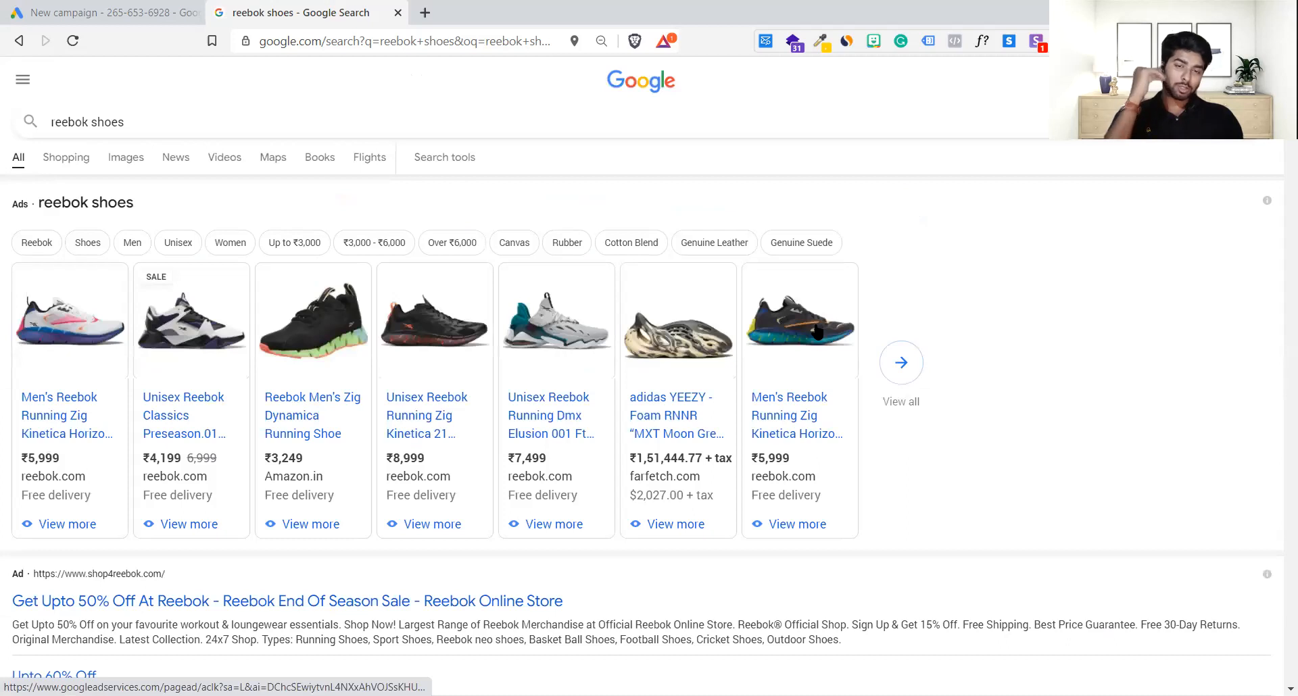
scroll(820, 325, "down", 1)
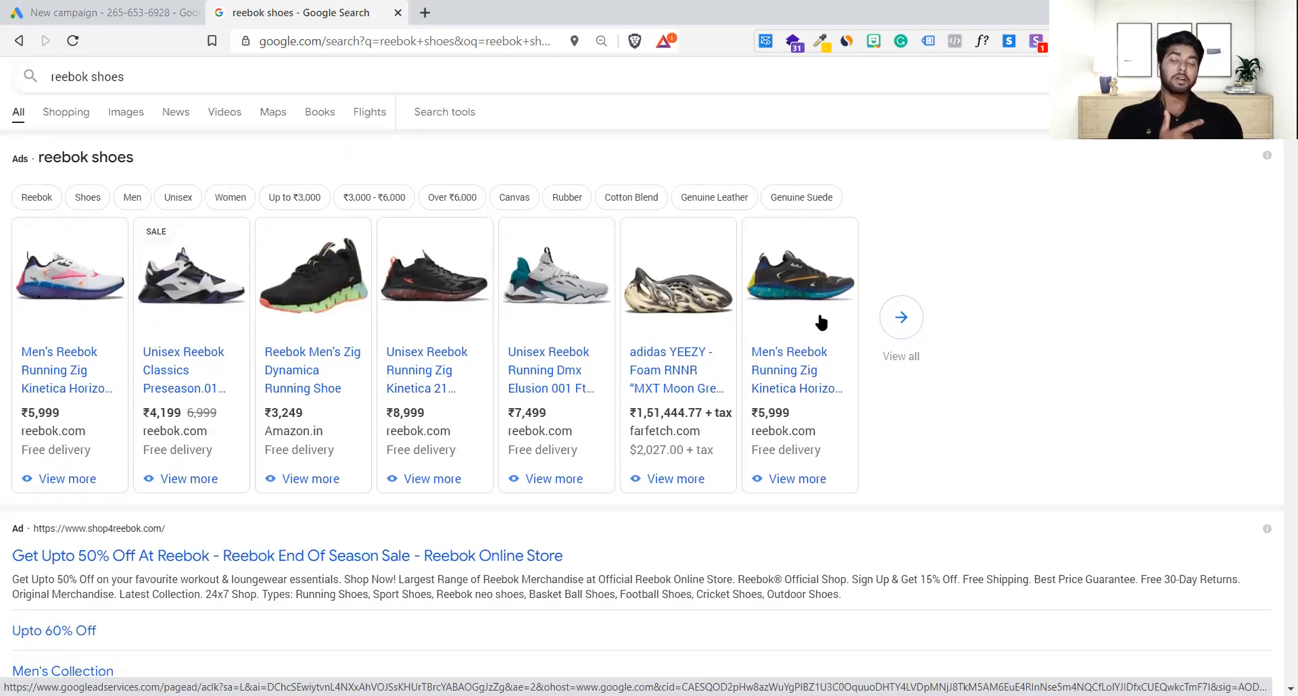
scroll(822, 322, "up", 1)
scroll(822, 322, "down", 1)
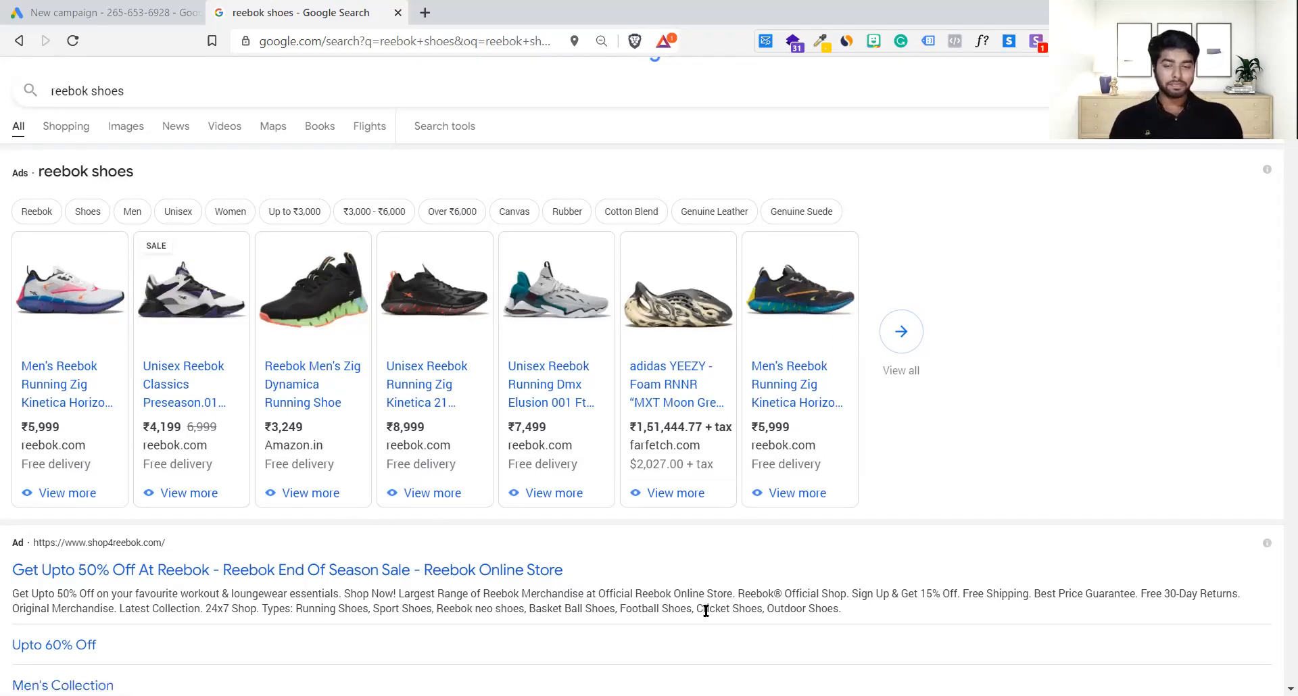
scroll(706, 611, "down", 1)
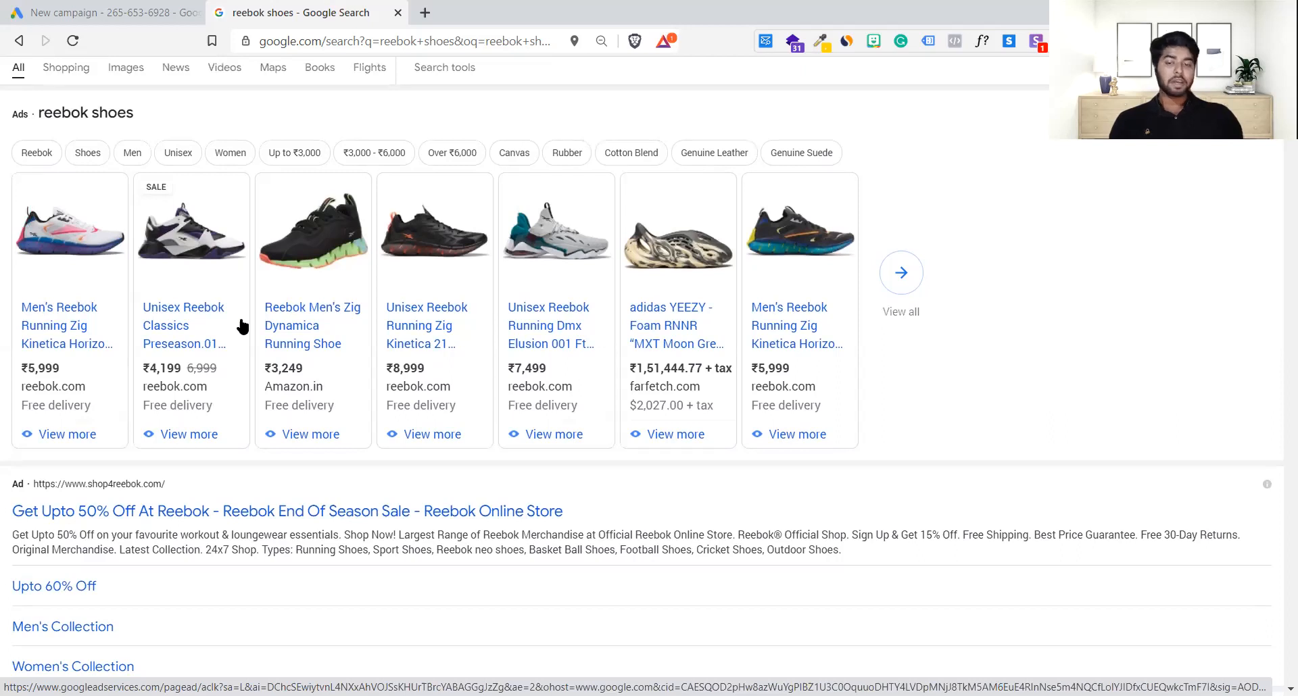
scroll(242, 327, "down", 2)
scroll(226, 304, "up", 2)
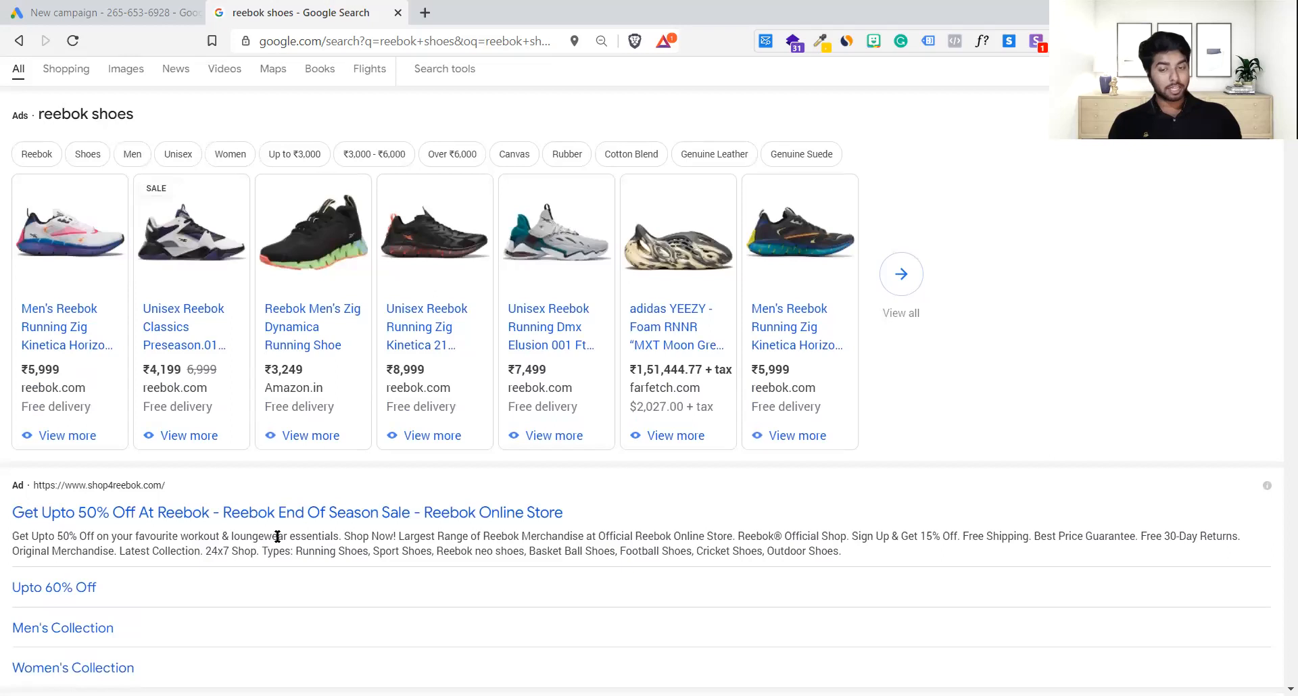
scroll(277, 536, "down", 3)
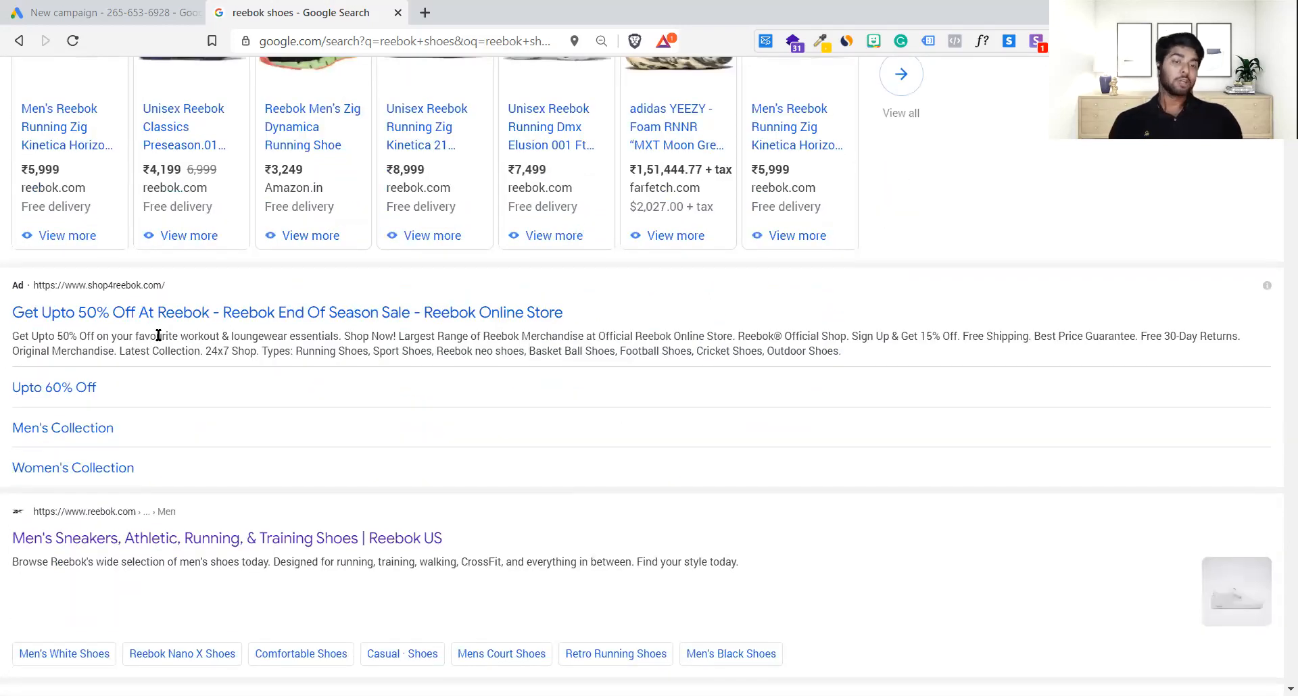
scroll(158, 336, "up", 3)
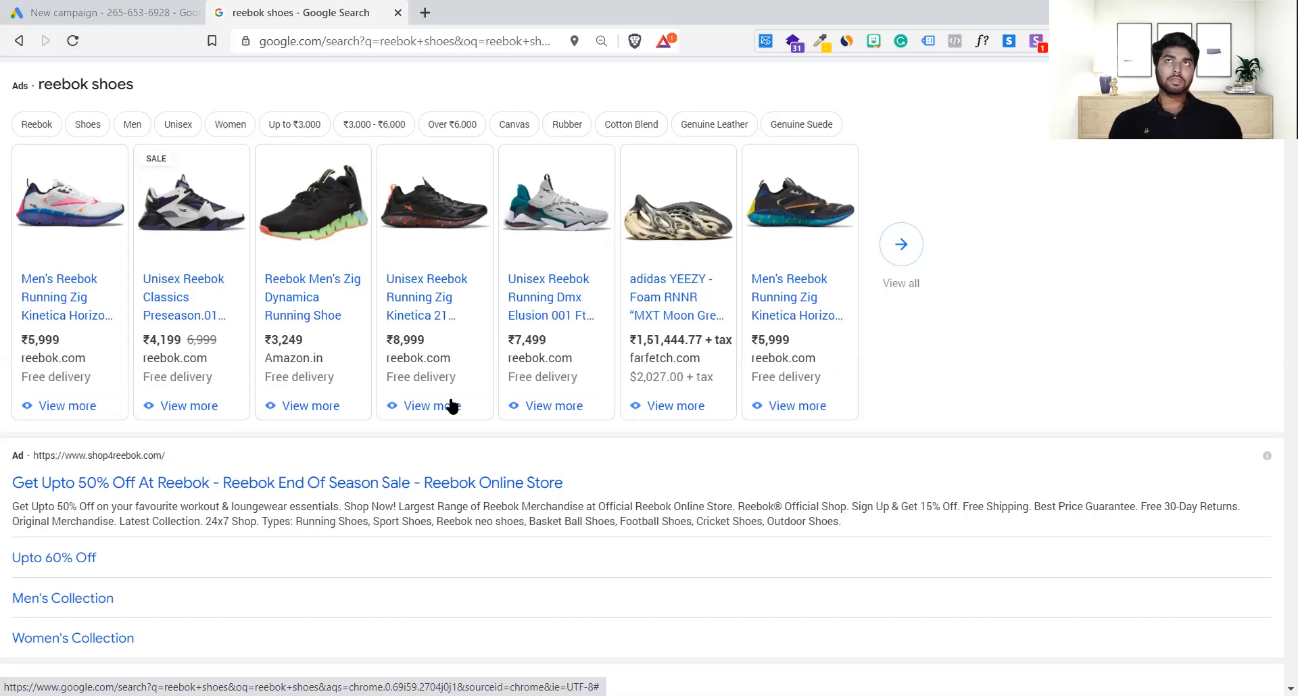
Step: Return to the Google Ads tab and cancel the new campaign setup
left_click(101, 13)
scroll(159, 216, "up", 4)
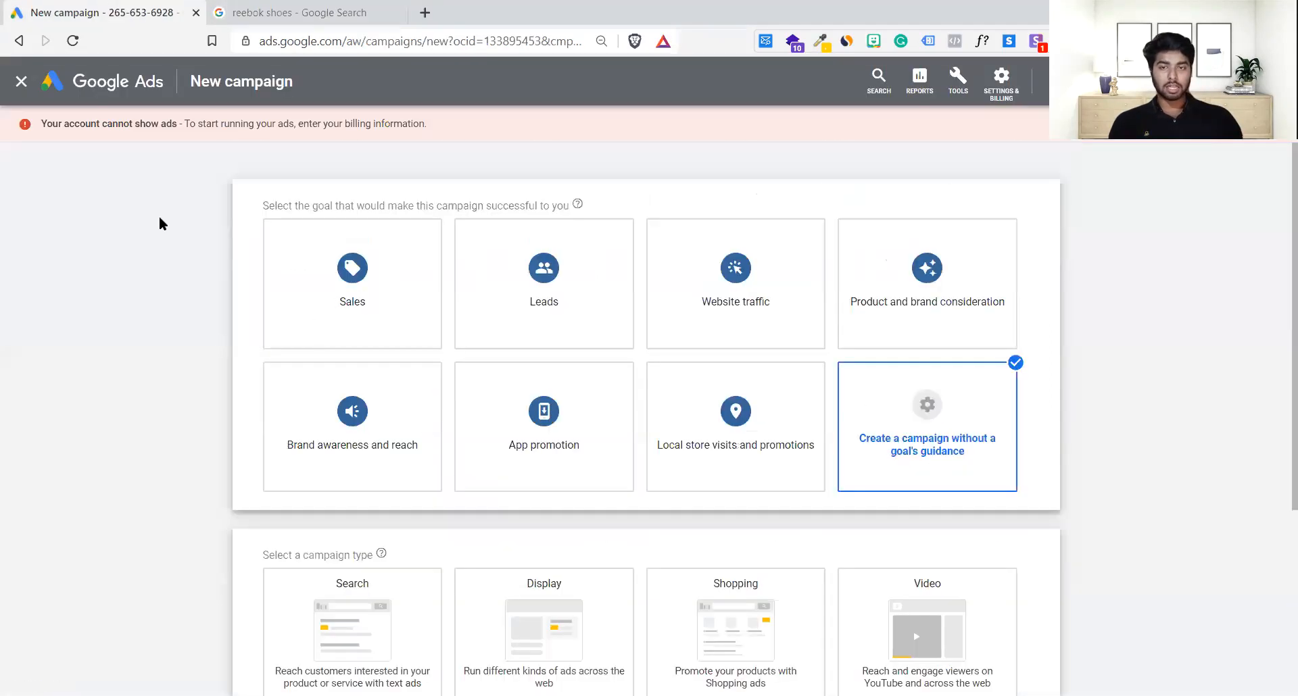
scroll(266, 455, "down", 3)
scroll(324, 581, "down", 1)
left_click(343, 612)
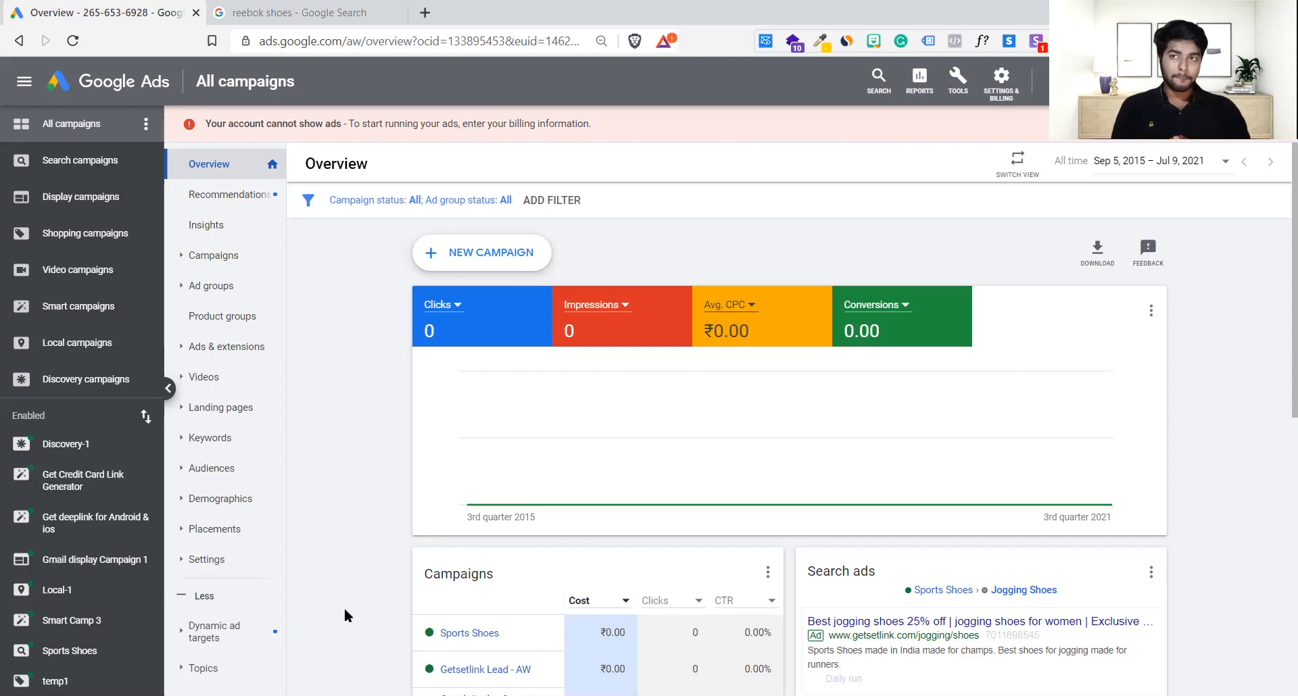
Step: Open a third browser tab, erase the typed 'ama', and refocus the empty address bar
key("ctrl+t")
type("ama")
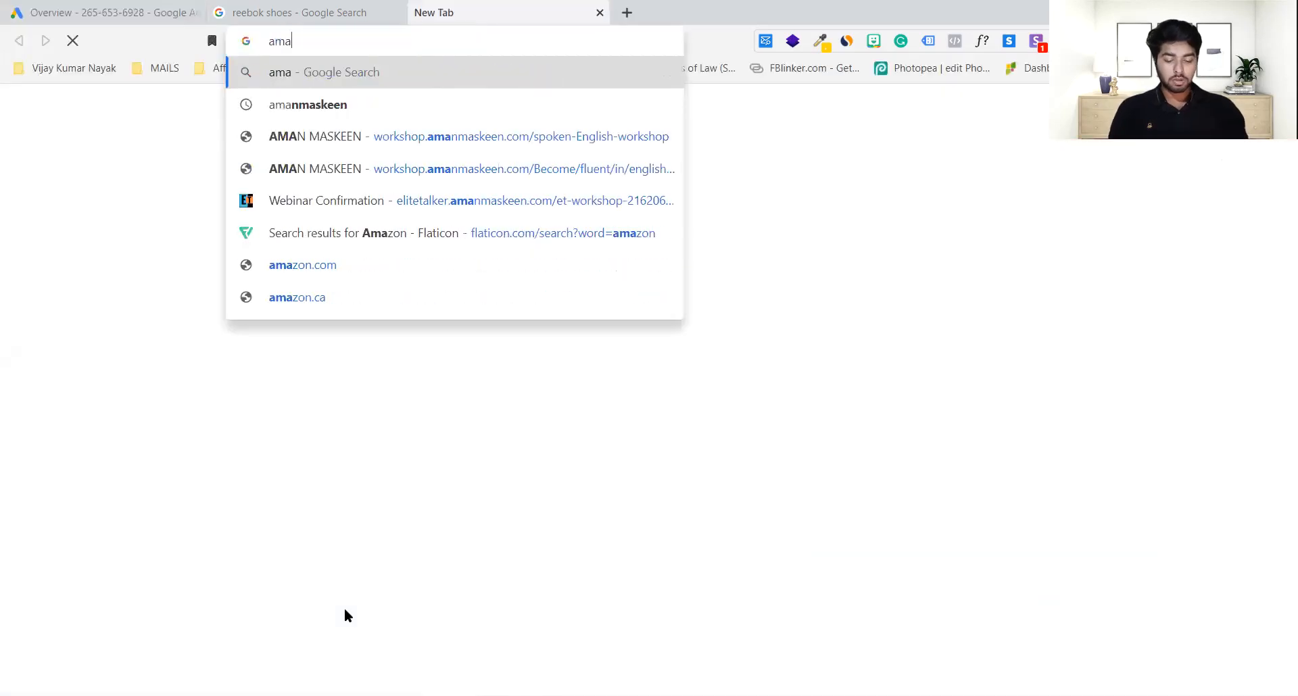
key("BackSpace")
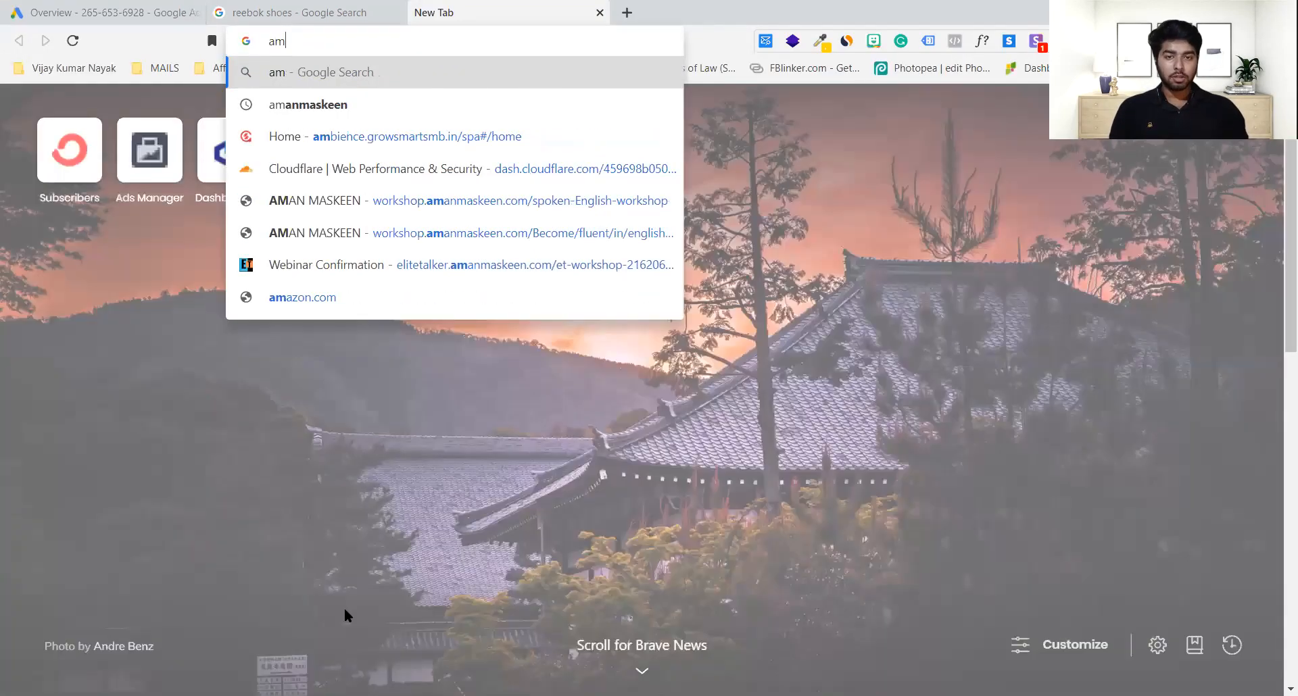
key("BackSpace")
key("BackSpace")
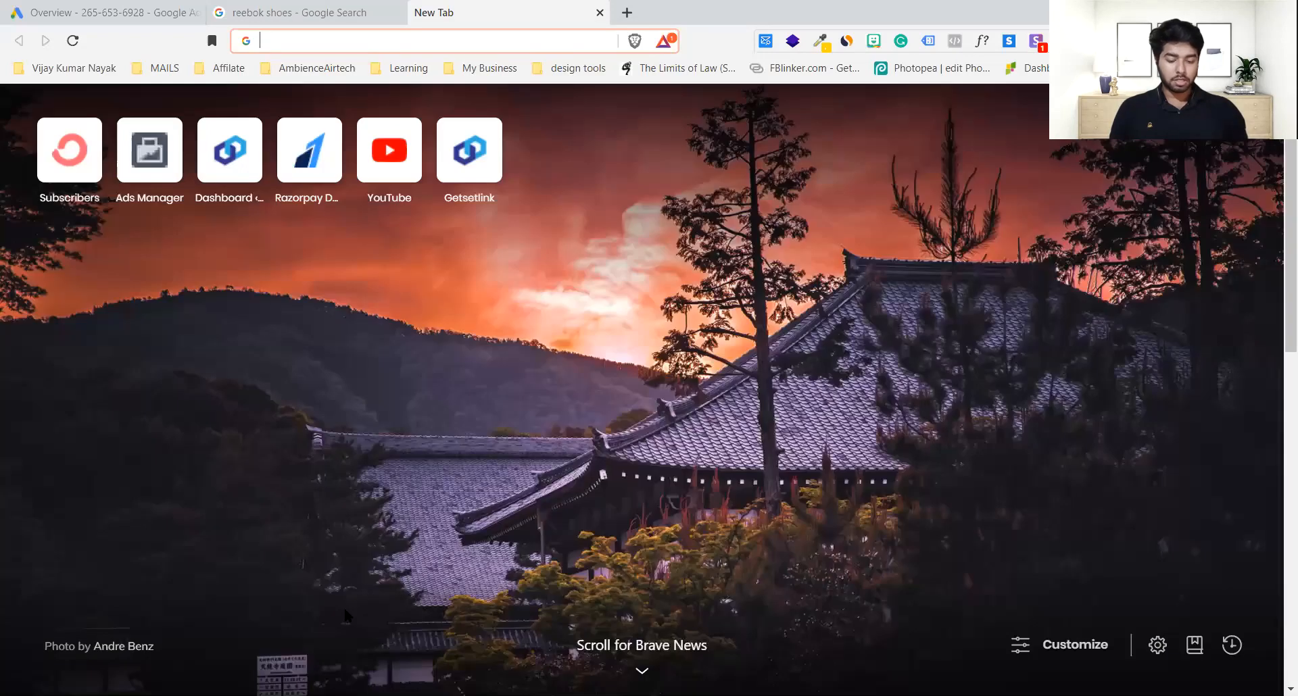
left_click(345, 611)
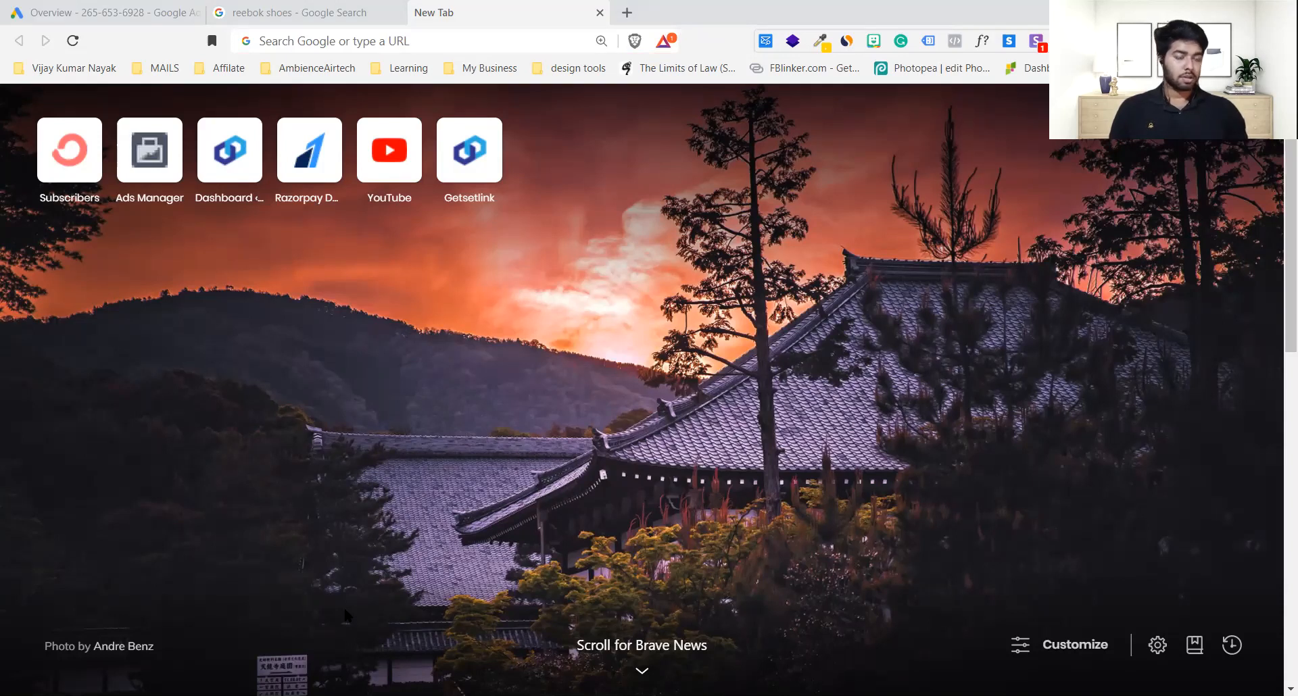
key("ctrl+l")
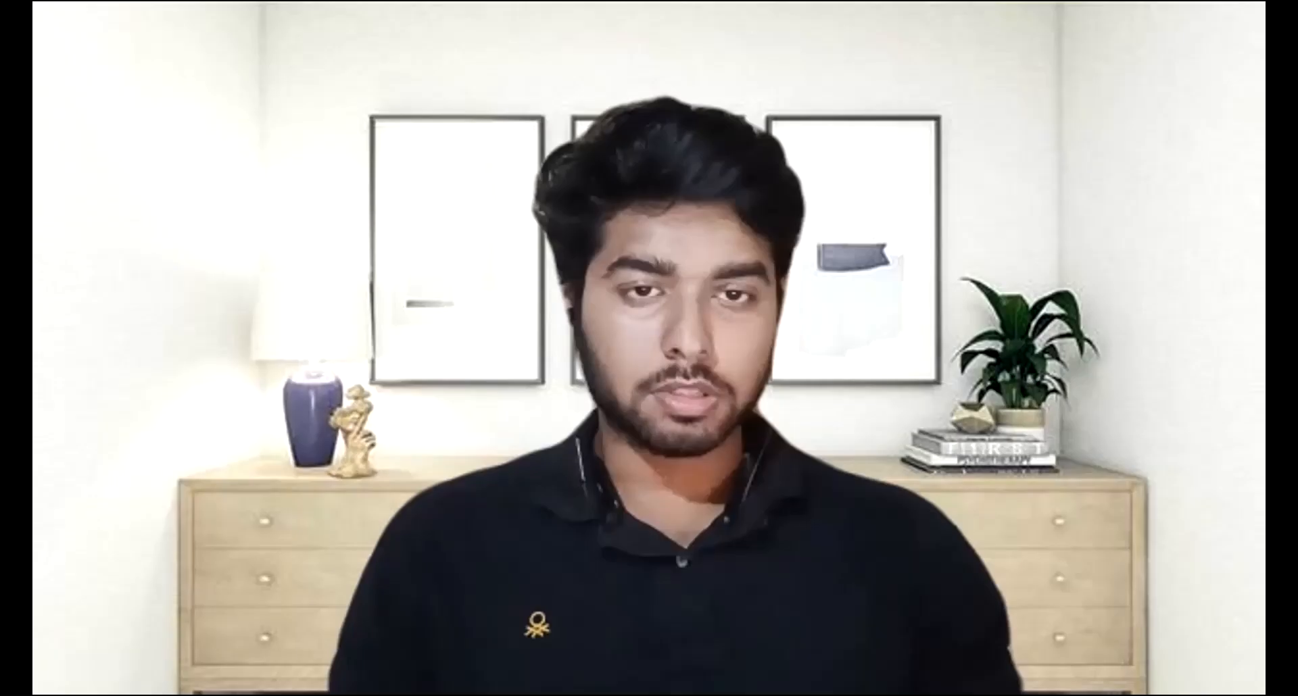